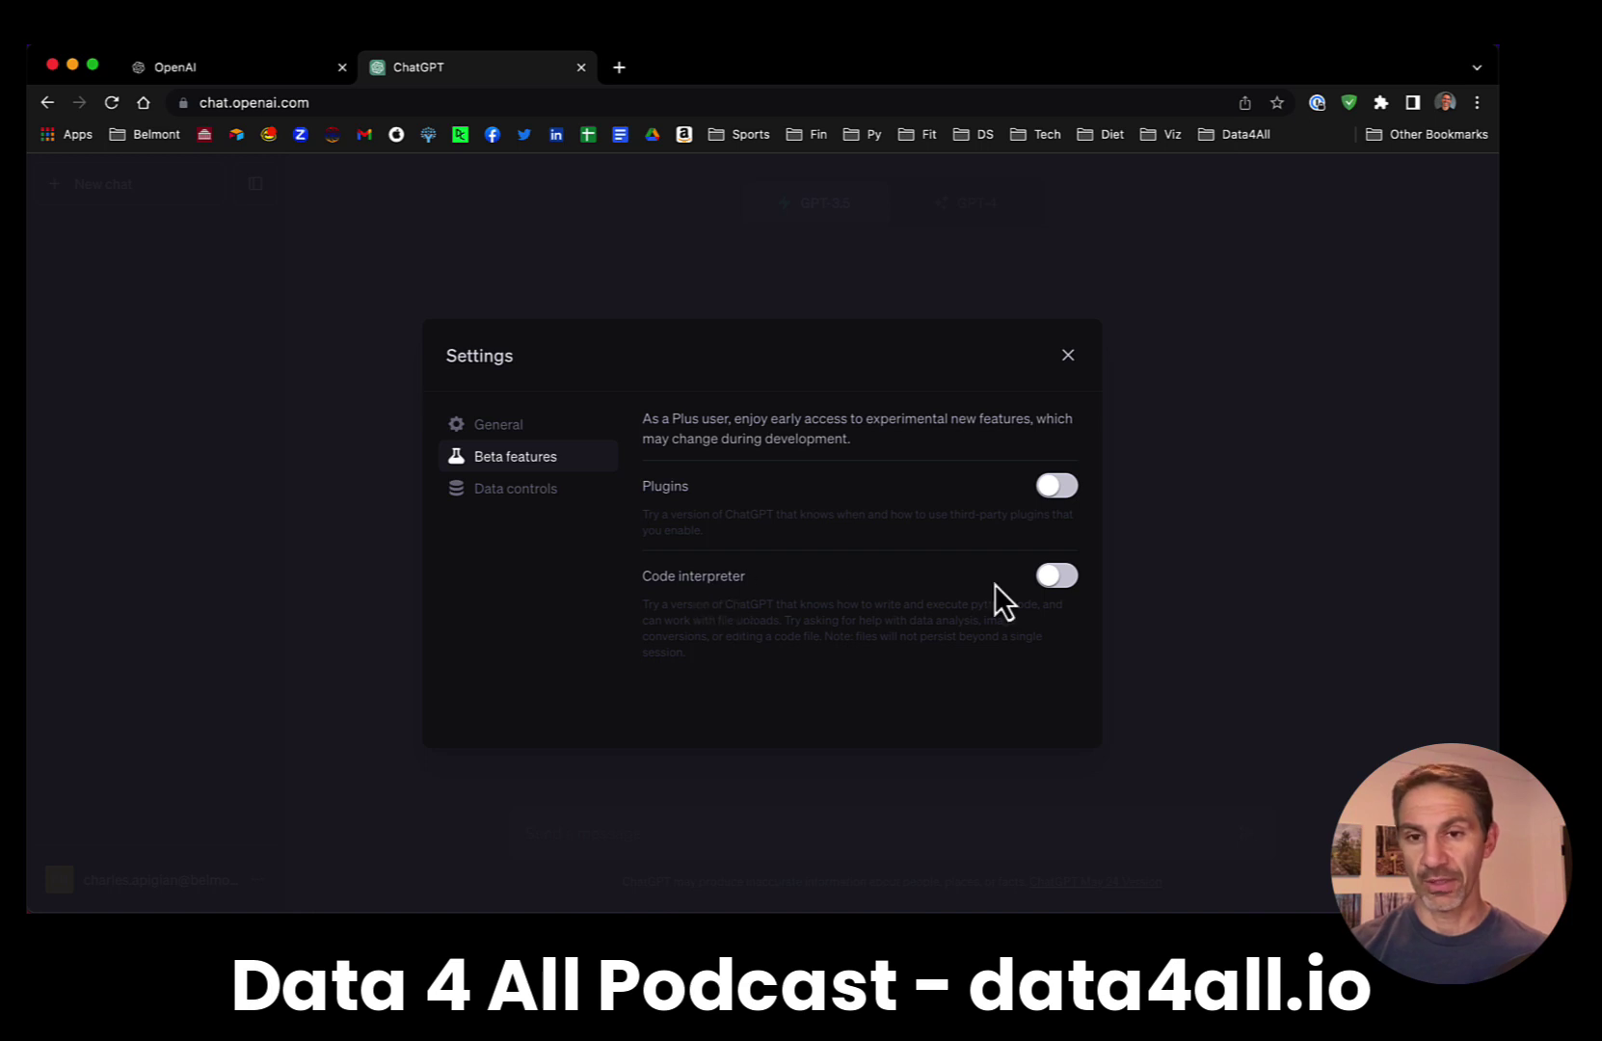
# - Enable the Code interpreter beta and select the GPT-4 Code Interpreter model
pyautogui.click(1060, 578)
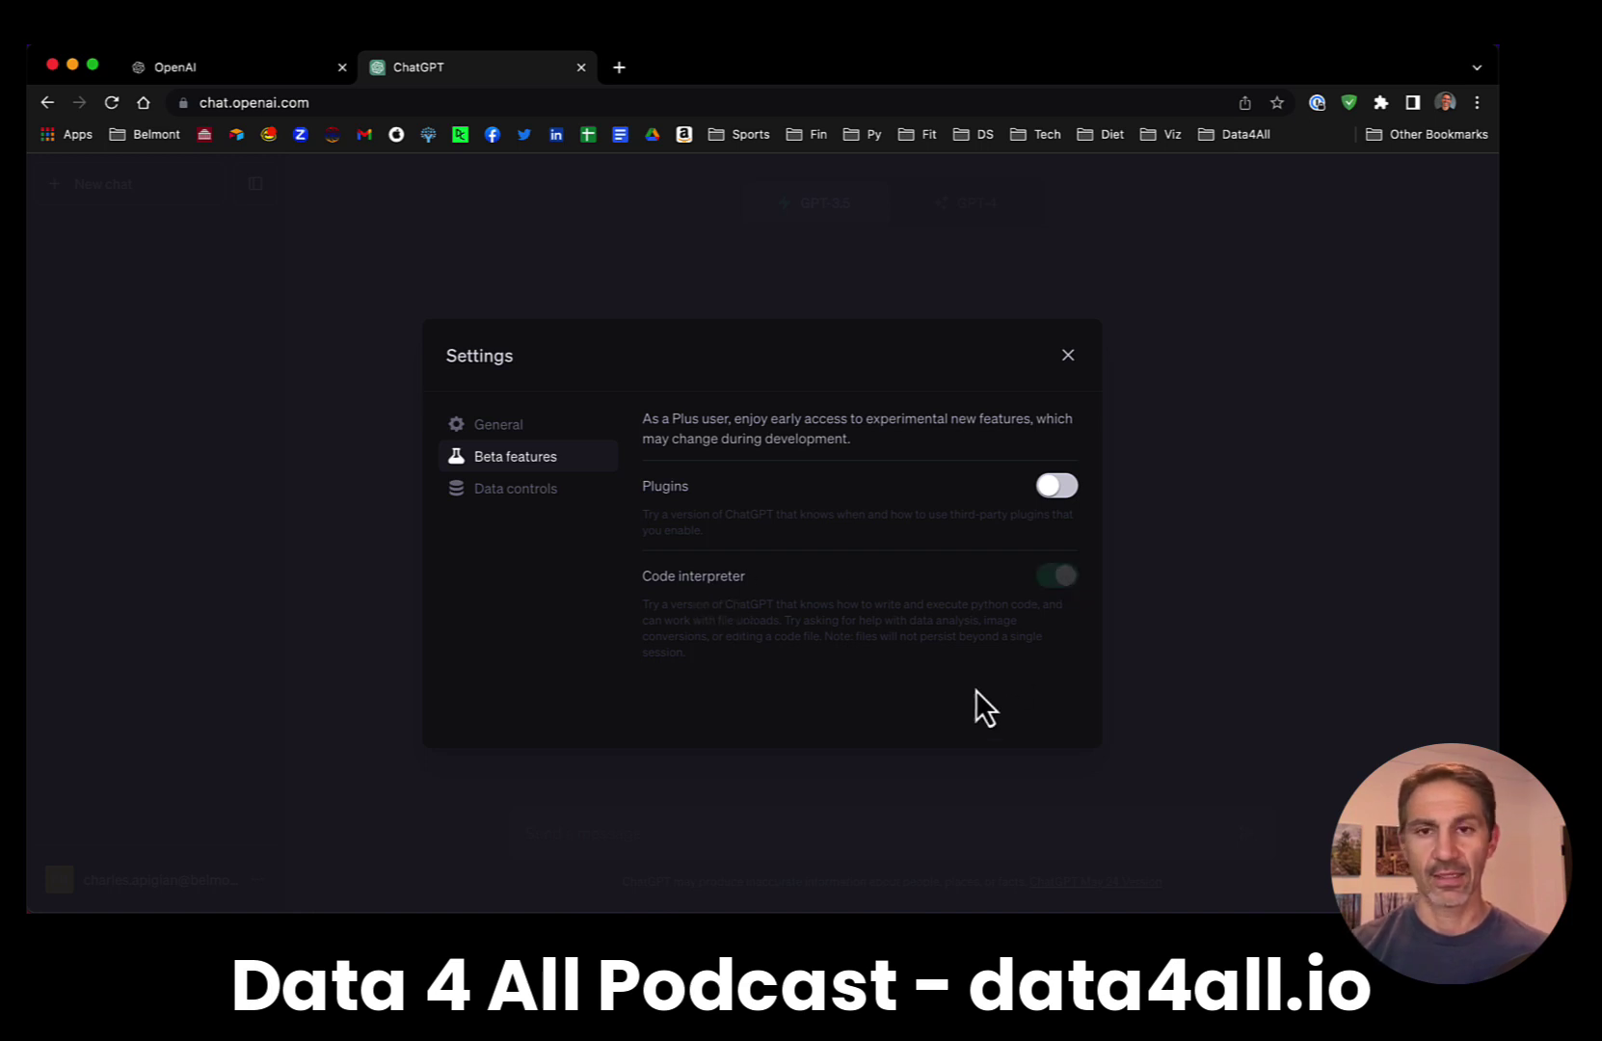
pyautogui.click(1068, 357)
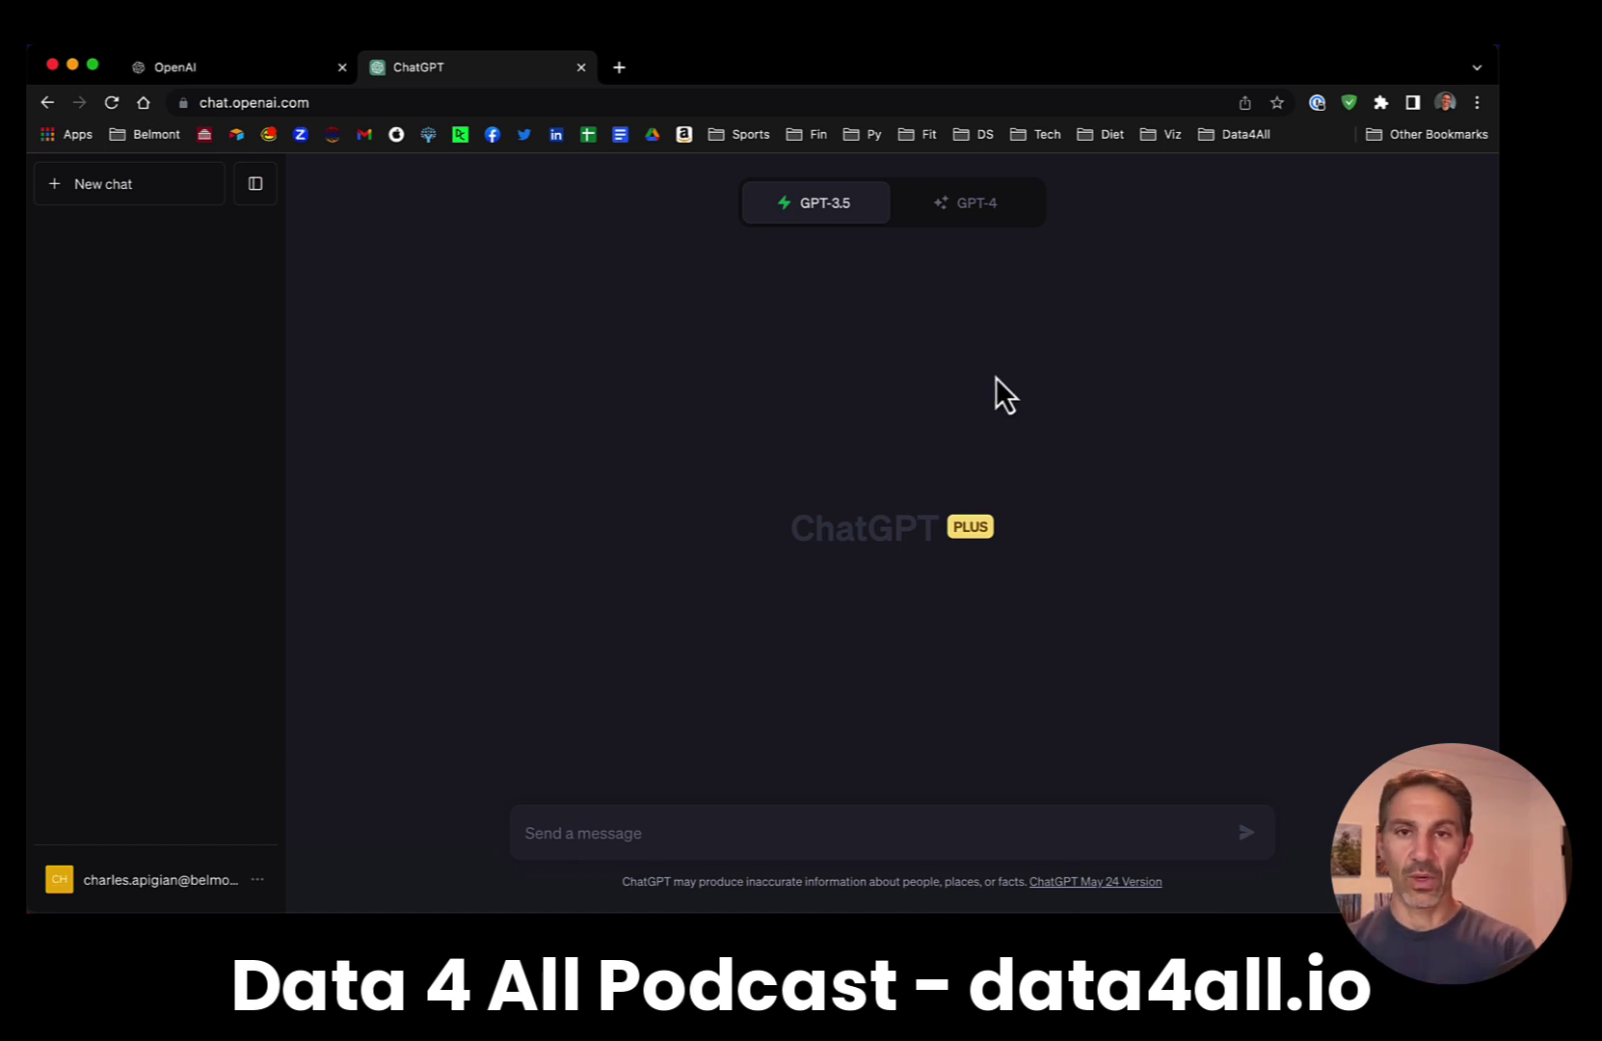
pyautogui.click(972, 204)
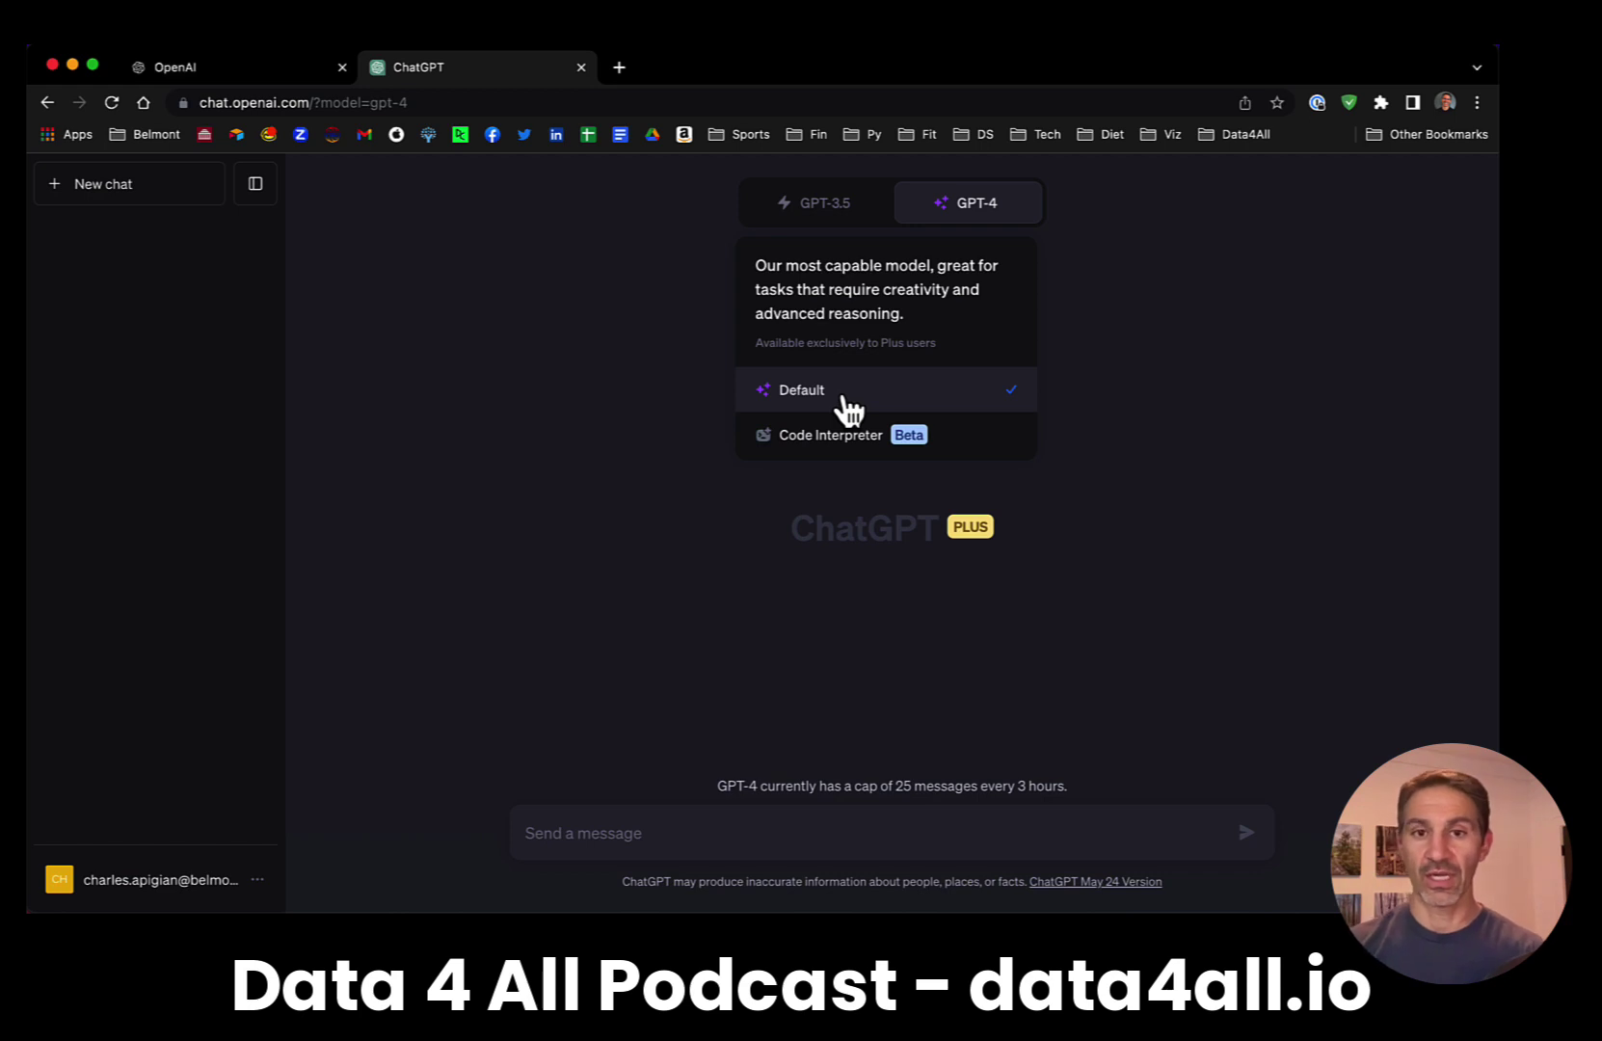
pyautogui.click(830, 440)
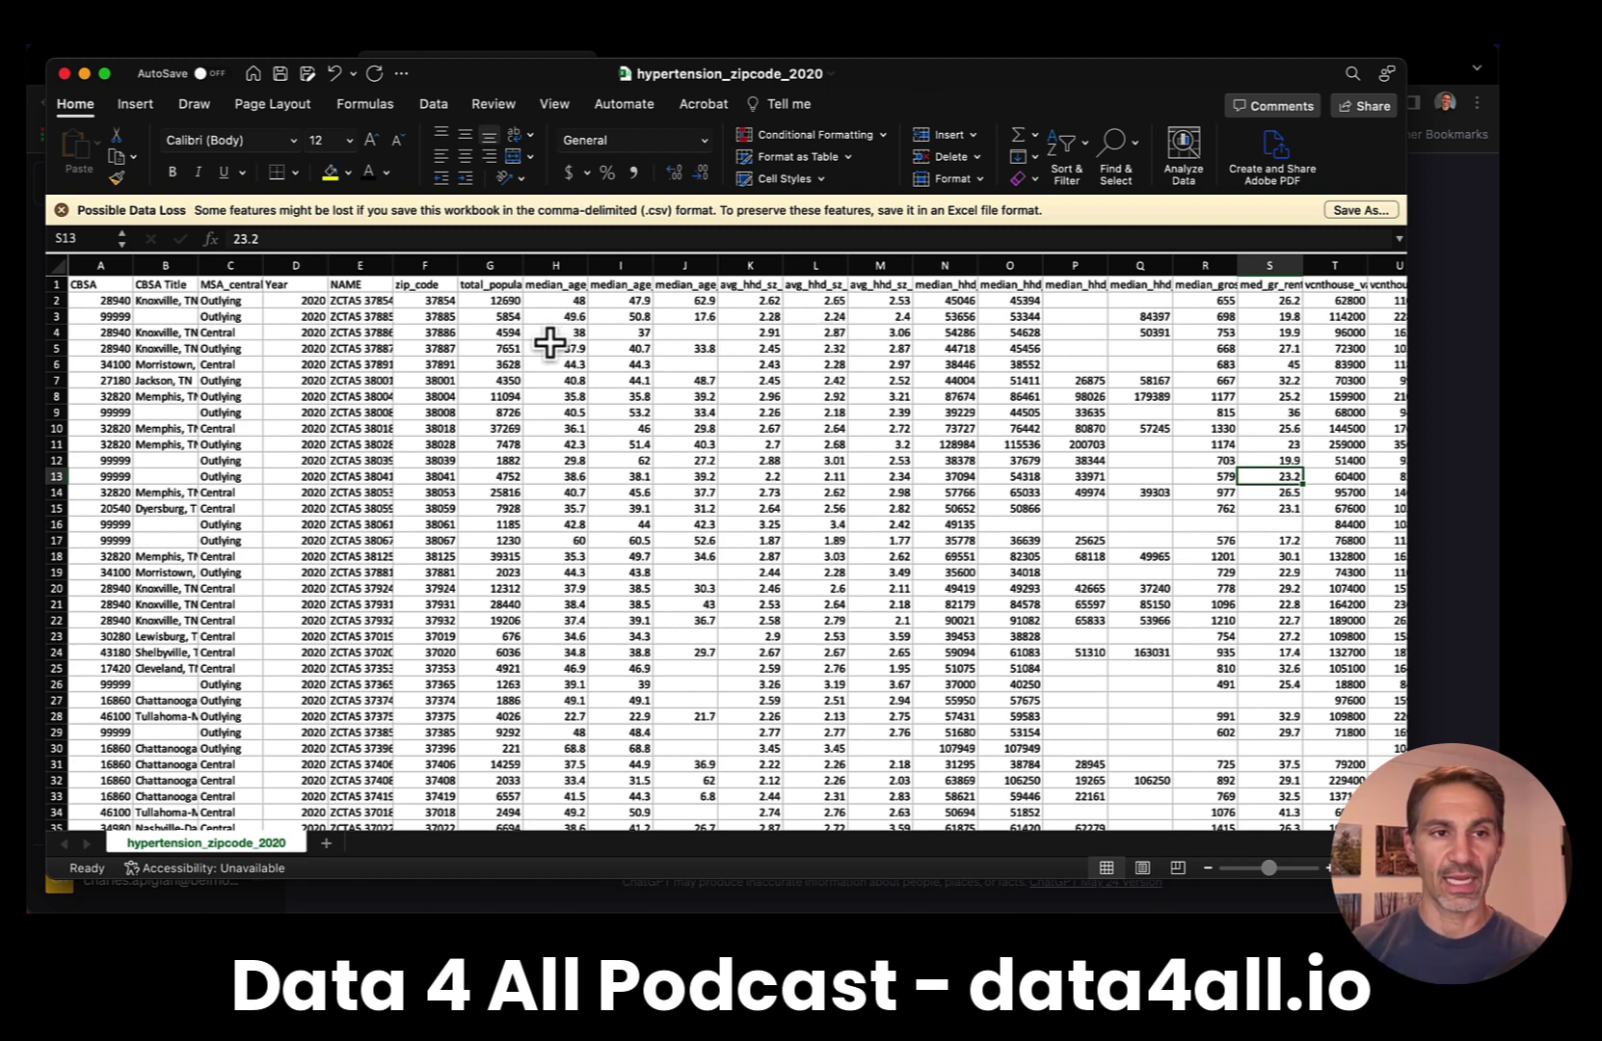
pyautogui.moveTo(425, 301); pyautogui.dragTo(429, 354)
pyautogui.hscroll(15, 487, 362)
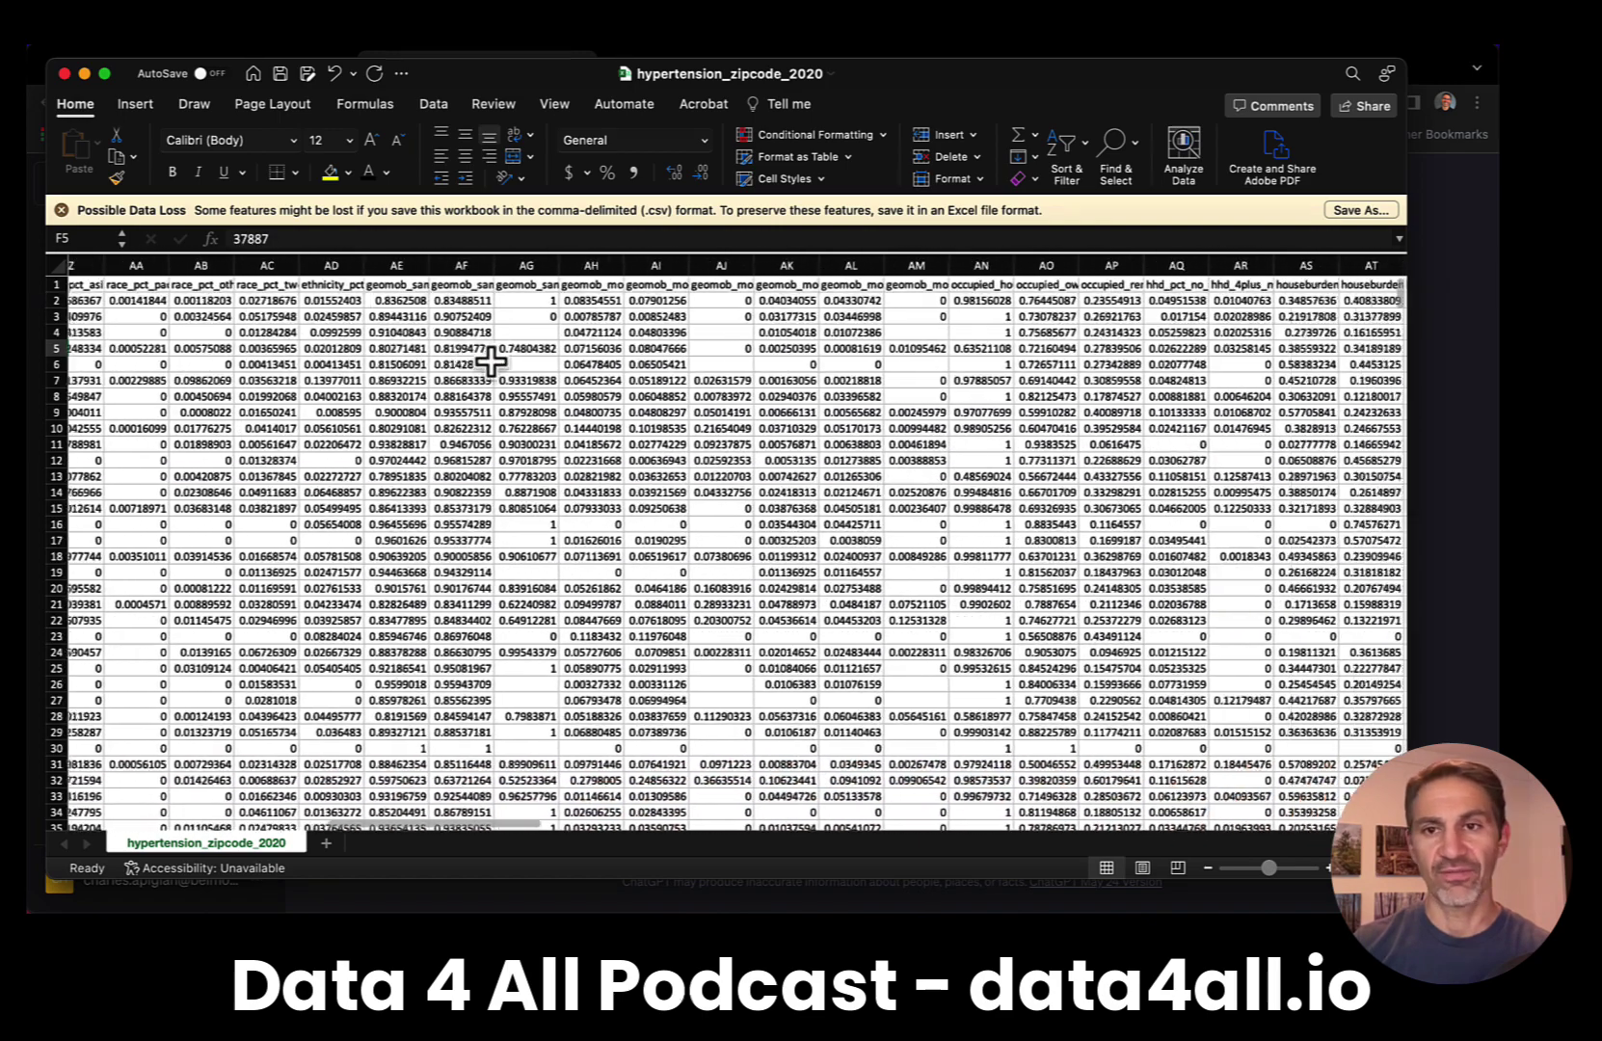
pyautogui.hscroll(10, 491, 361)
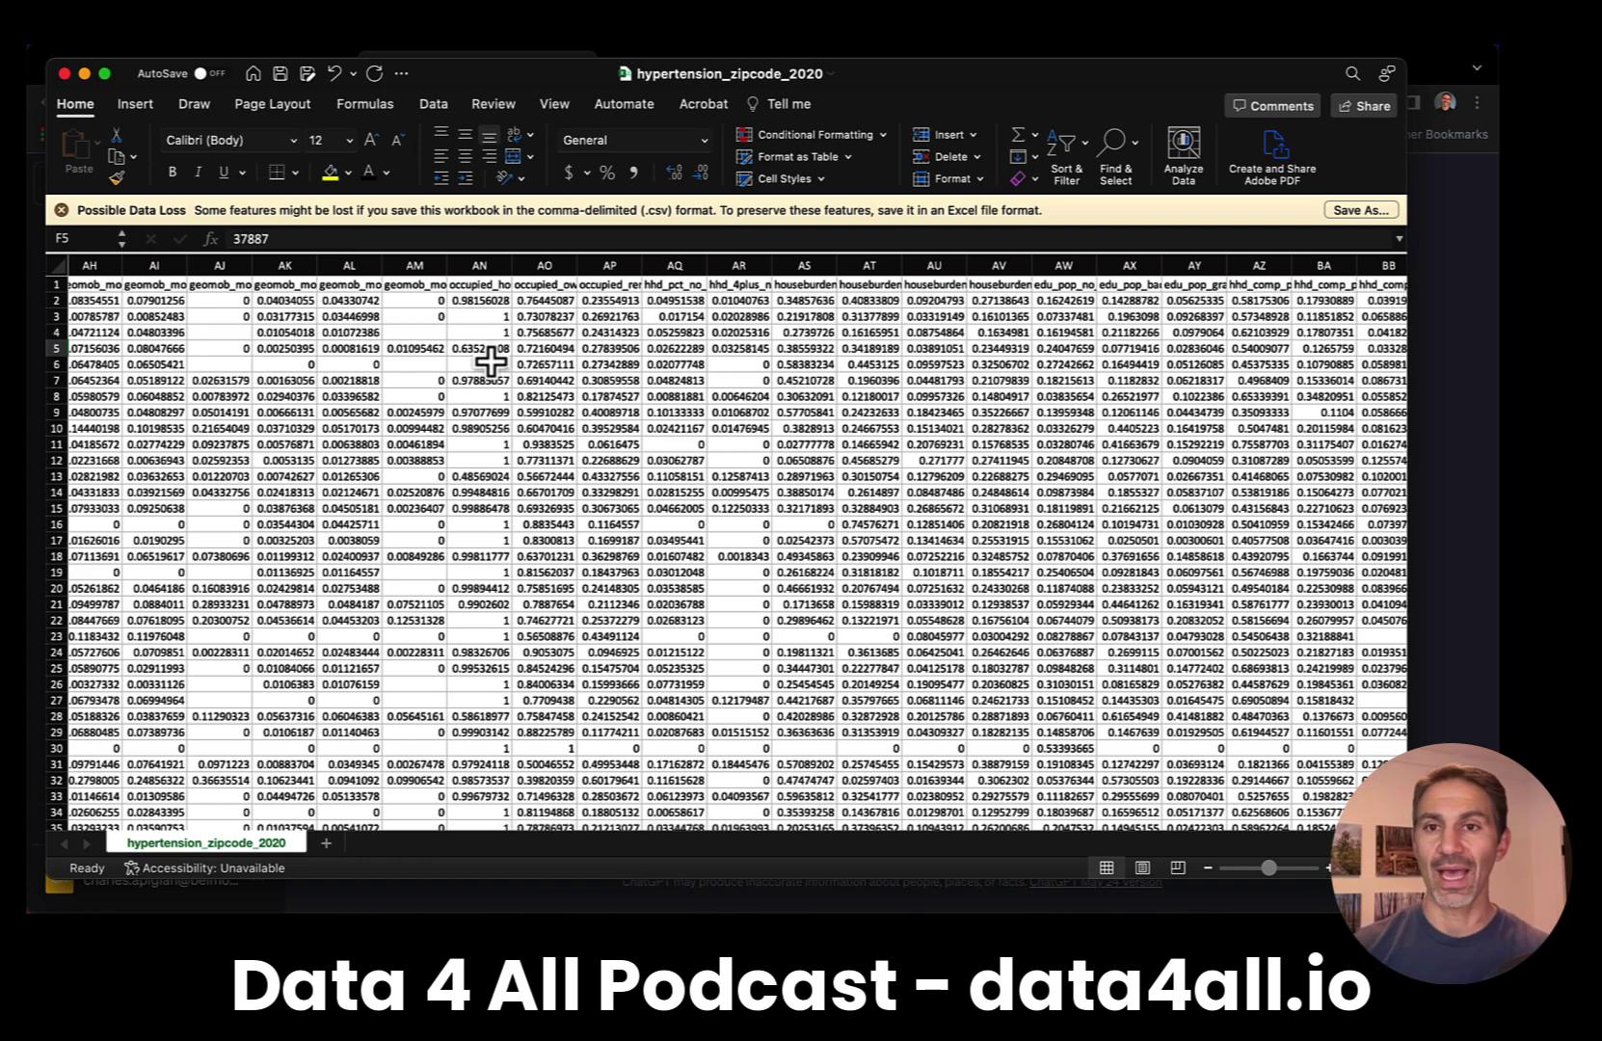
pyautogui.hscroll(15, 491, 362)
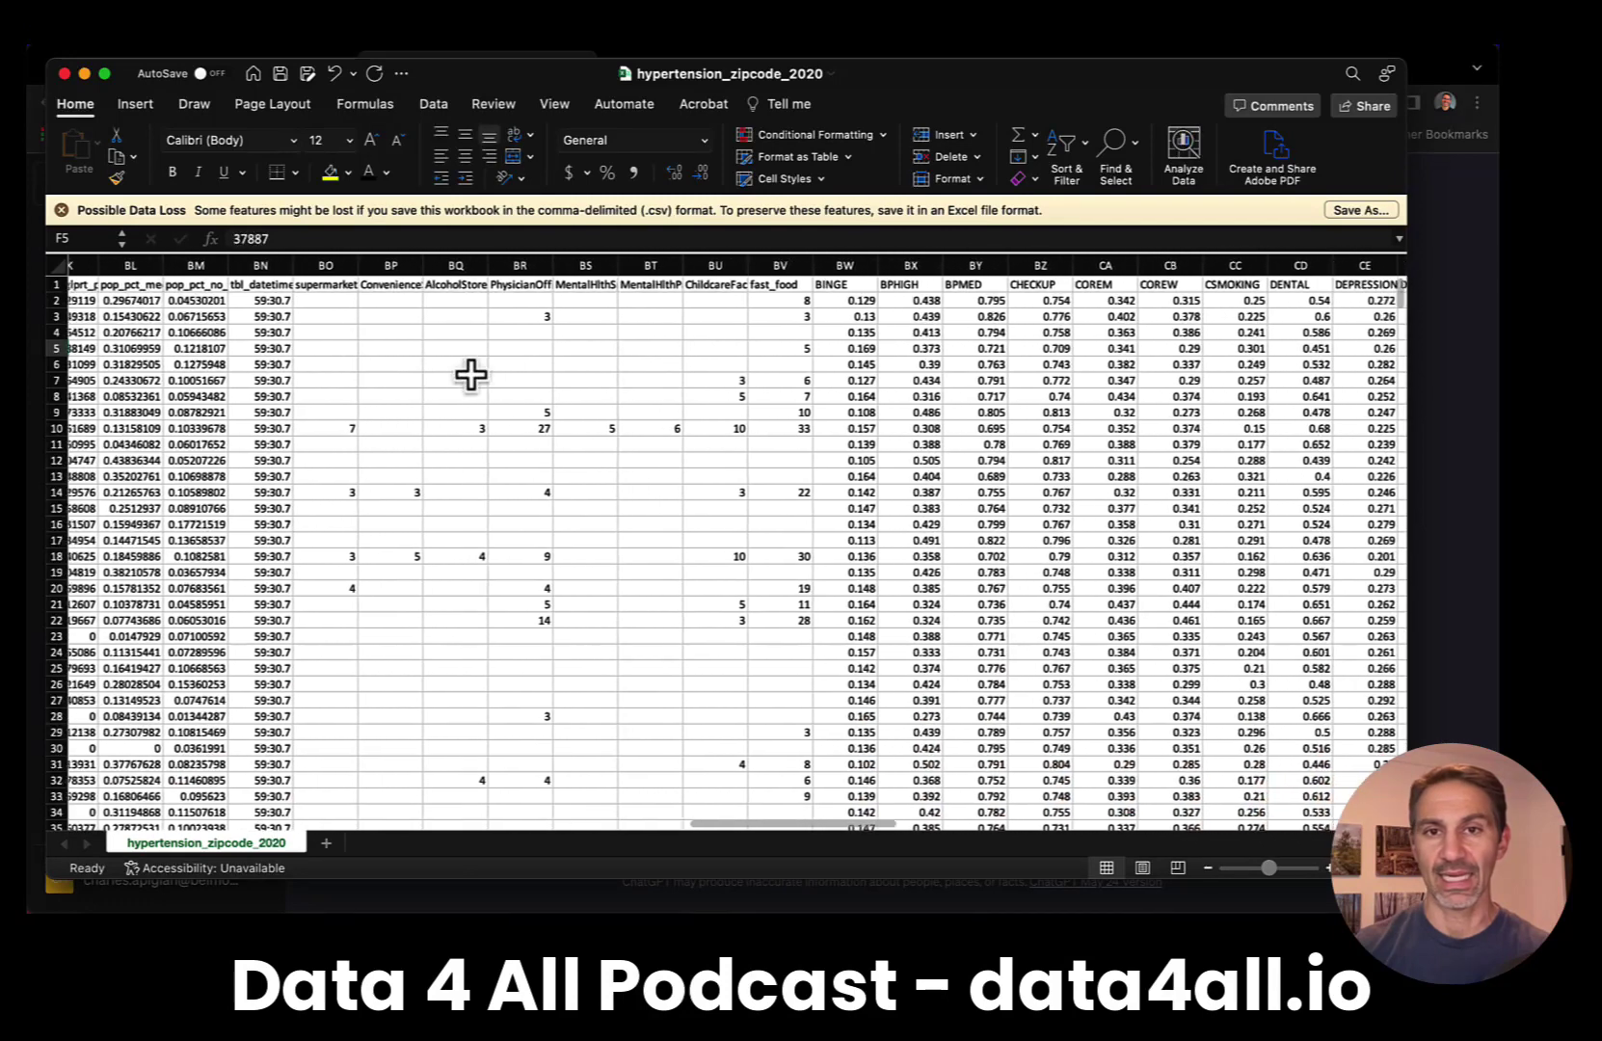
pyautogui.hscroll(2, 471, 375)
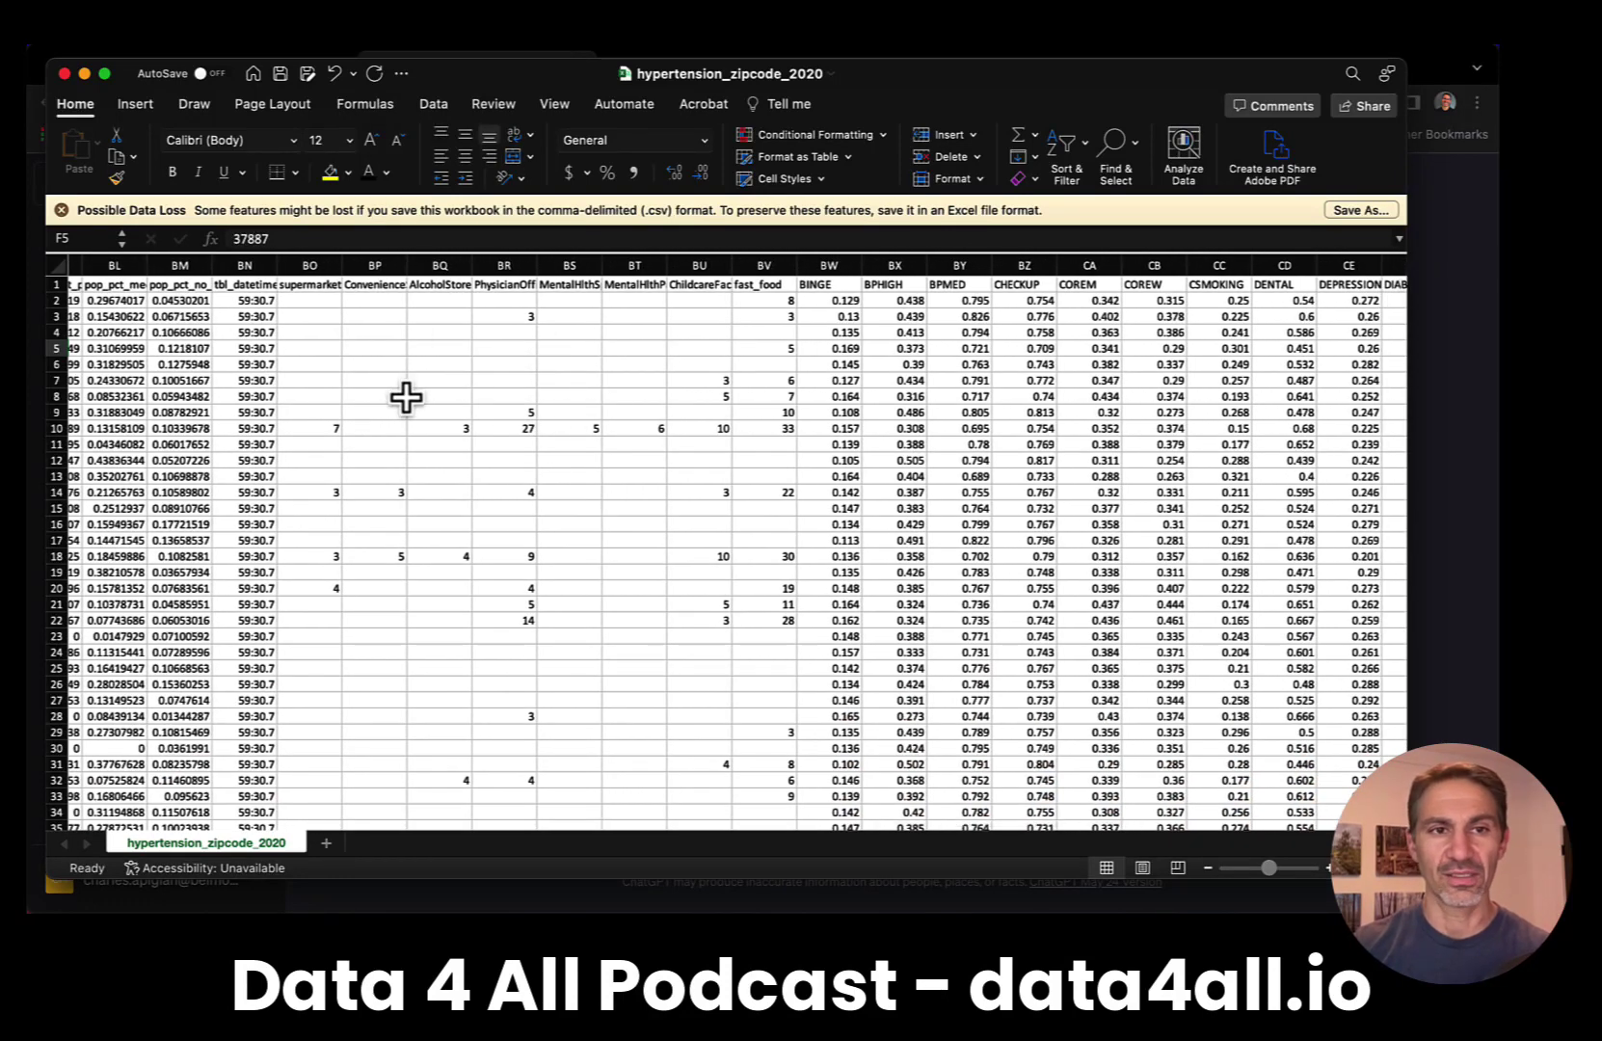
pyautogui.hscroll(2, 835, 338)
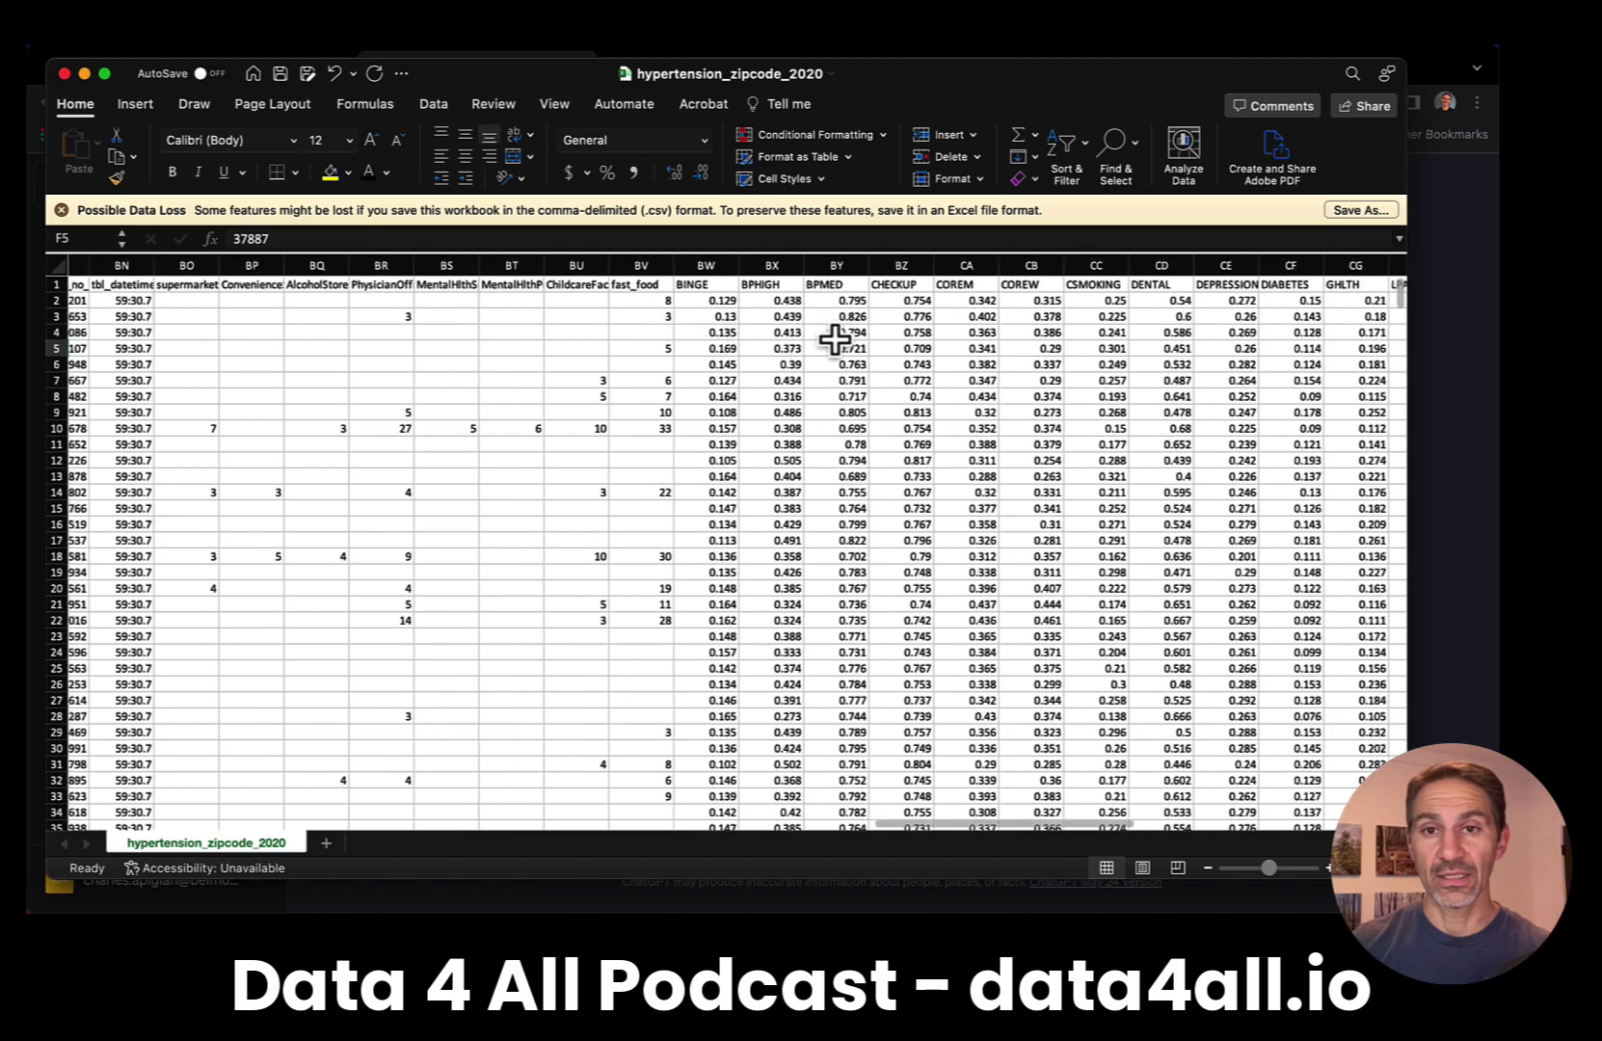
pyautogui.hscroll(20, 834, 337)
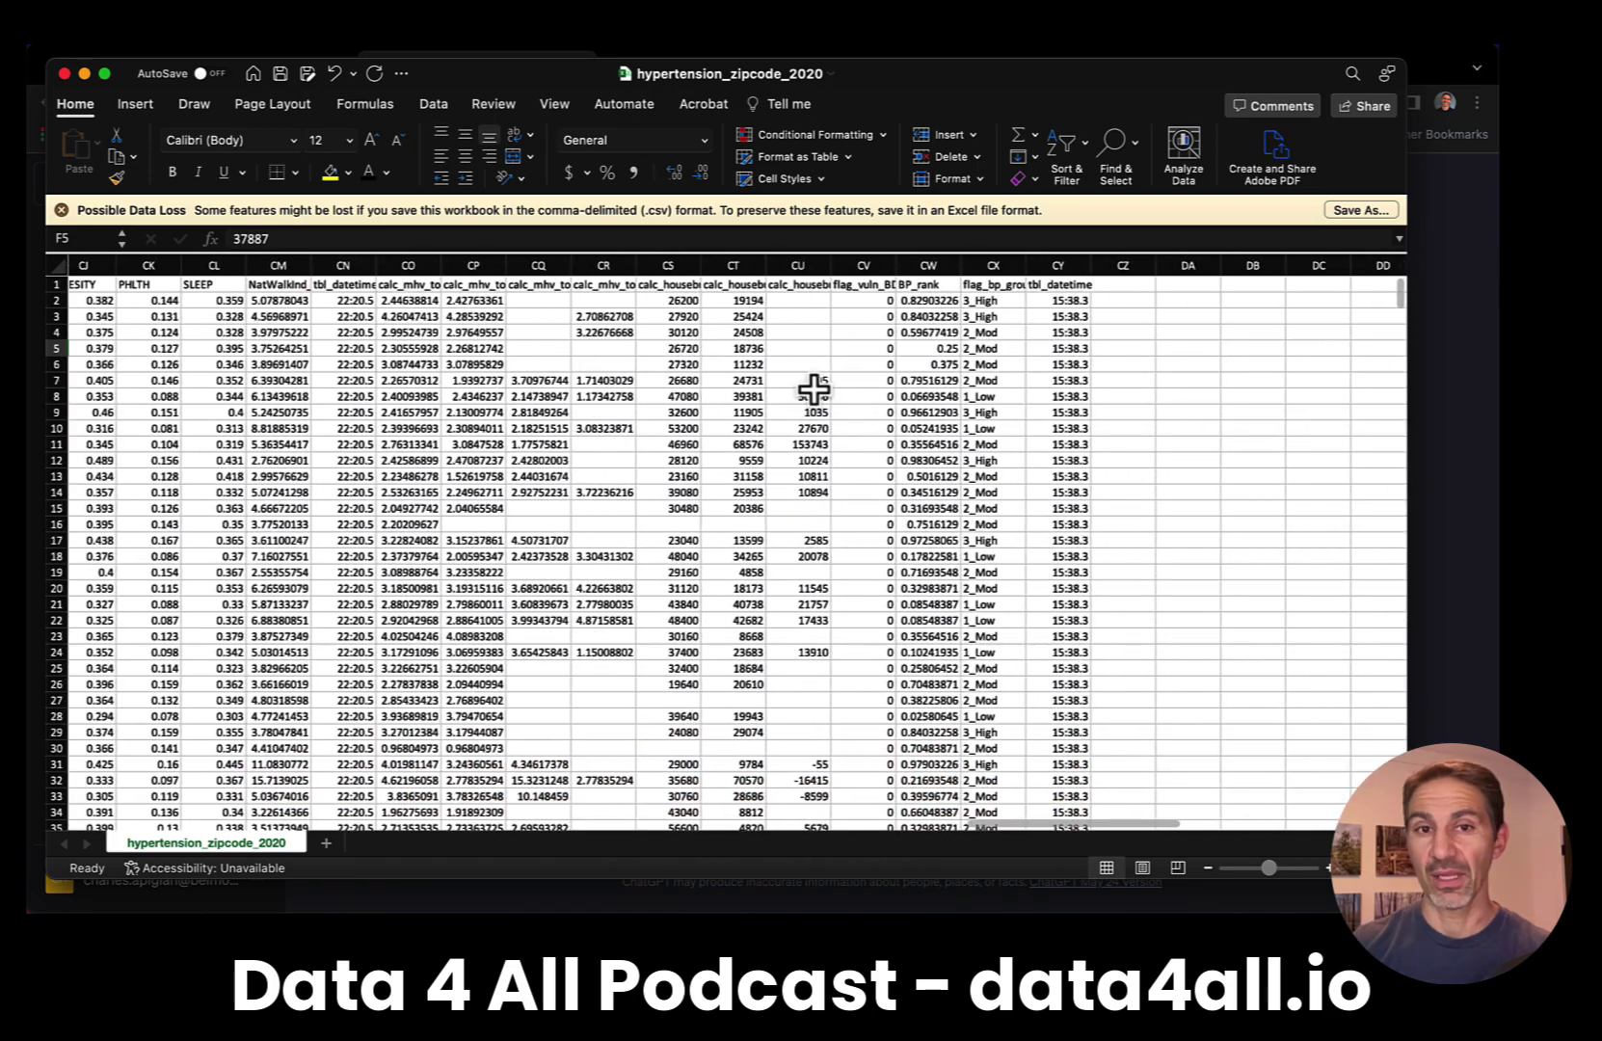
pyautogui.hscroll(-20, 814, 389)
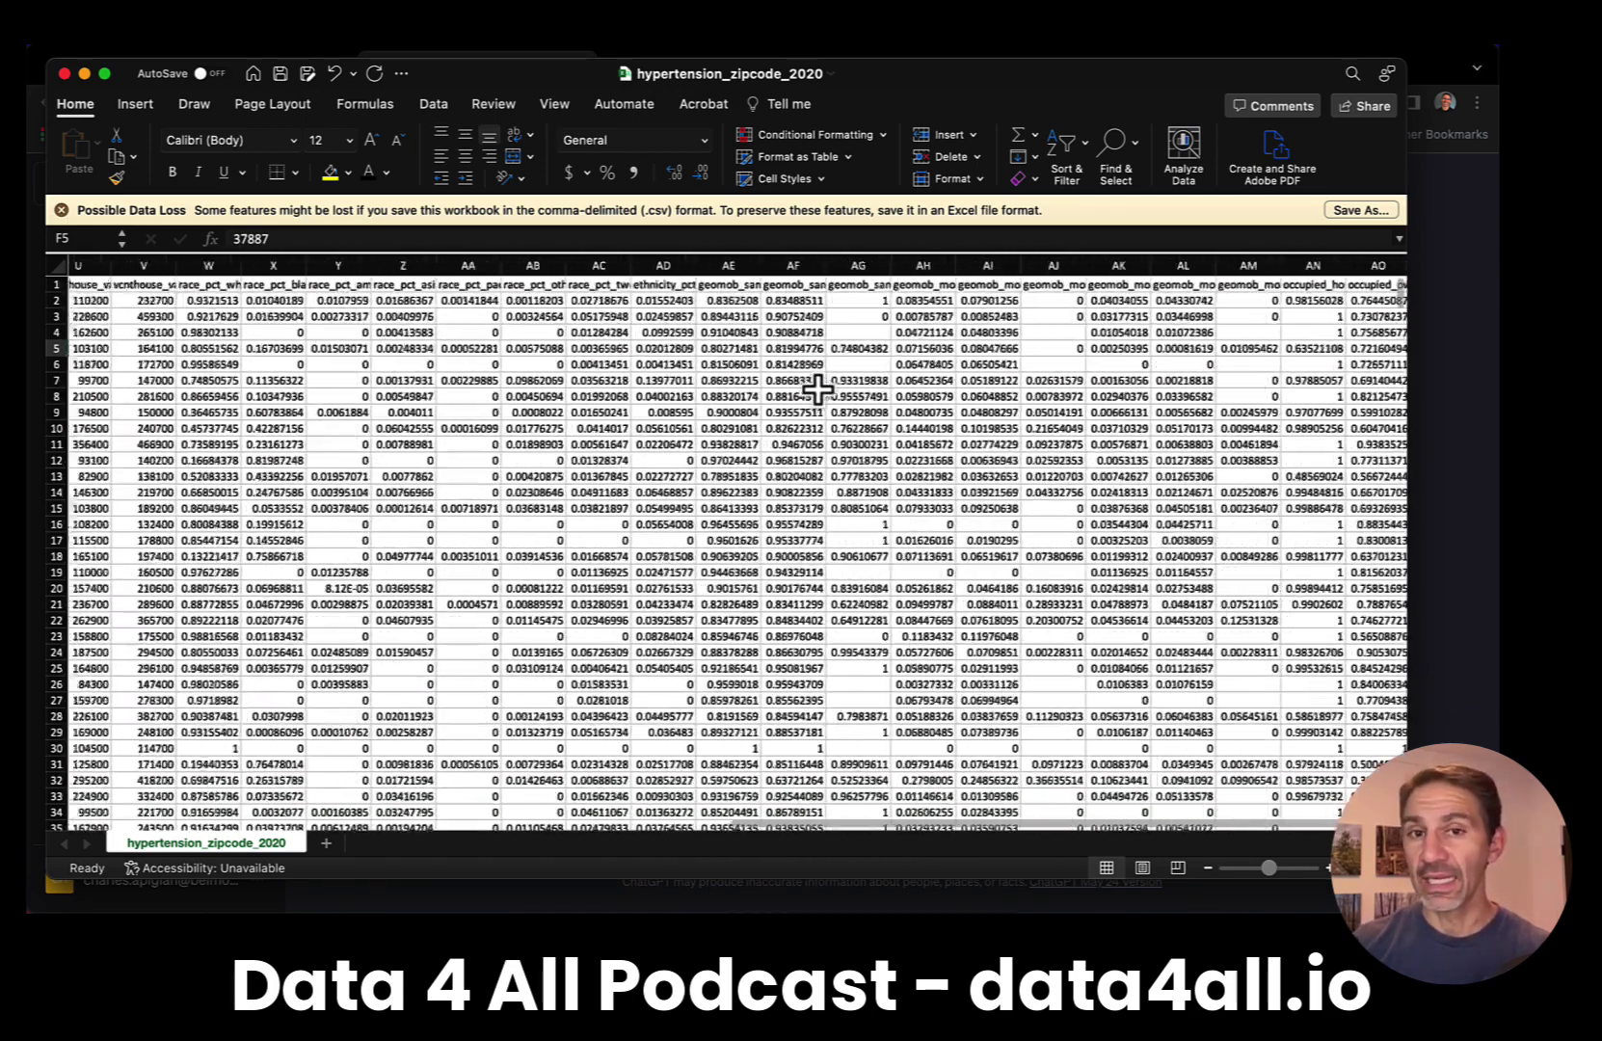
pyautogui.hscroll(-10, 818, 388)
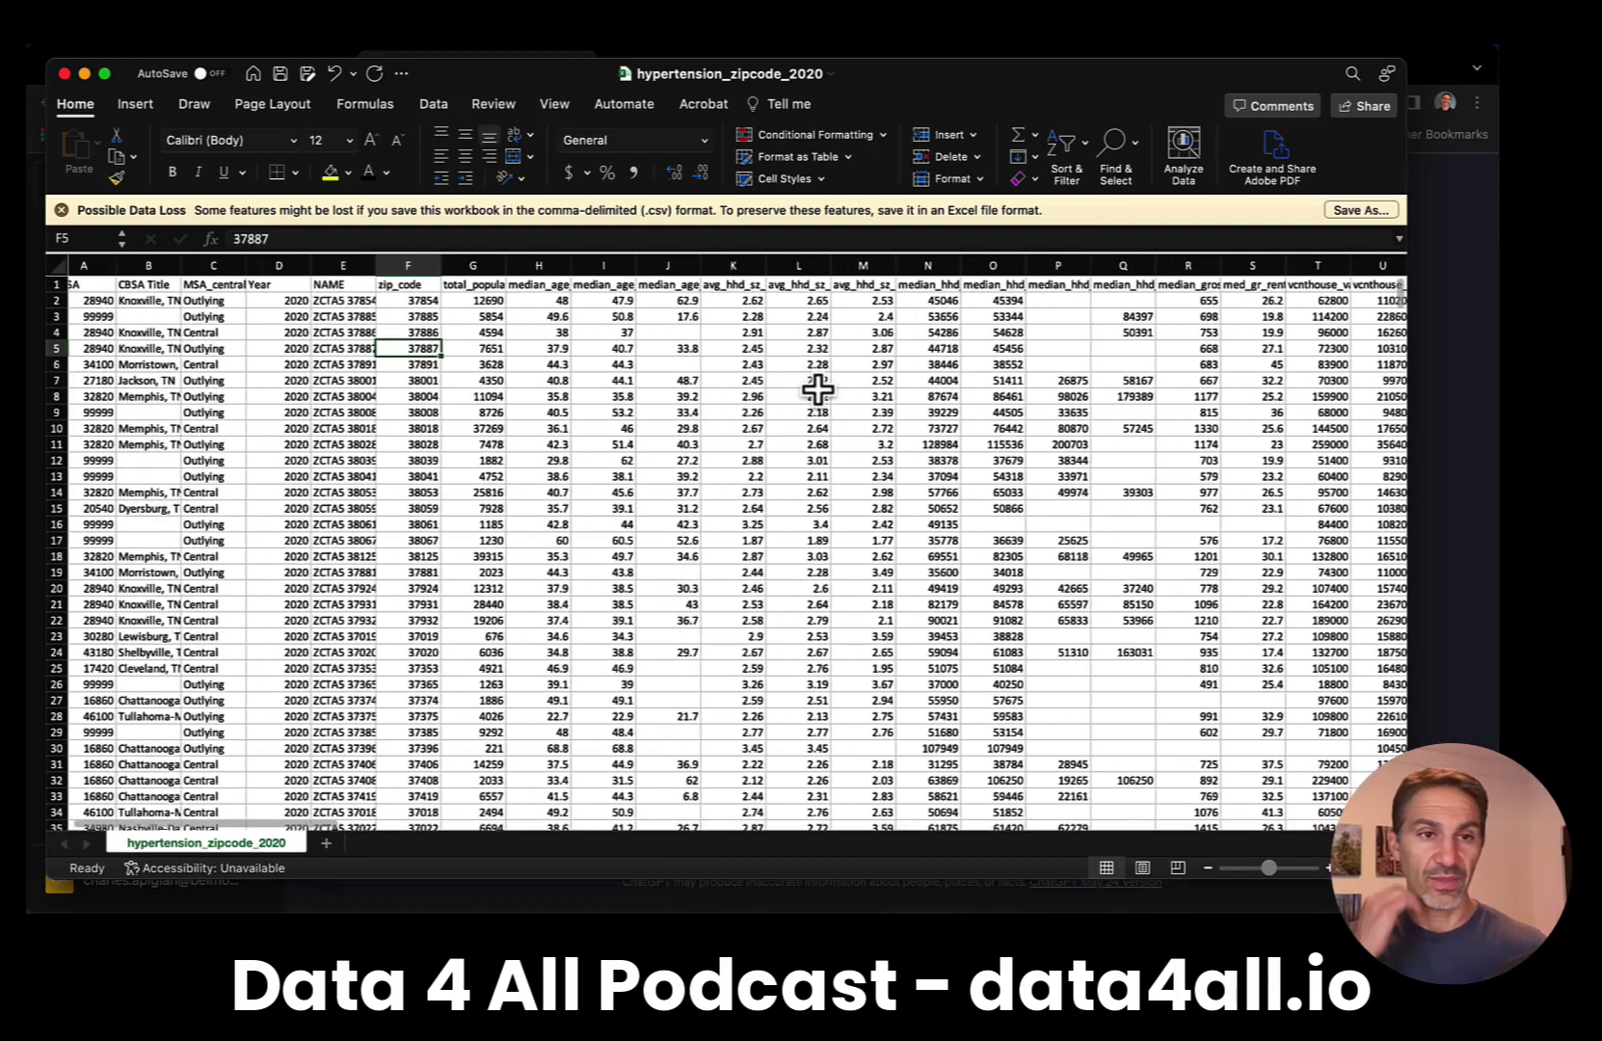
pyautogui.click(206, 316)
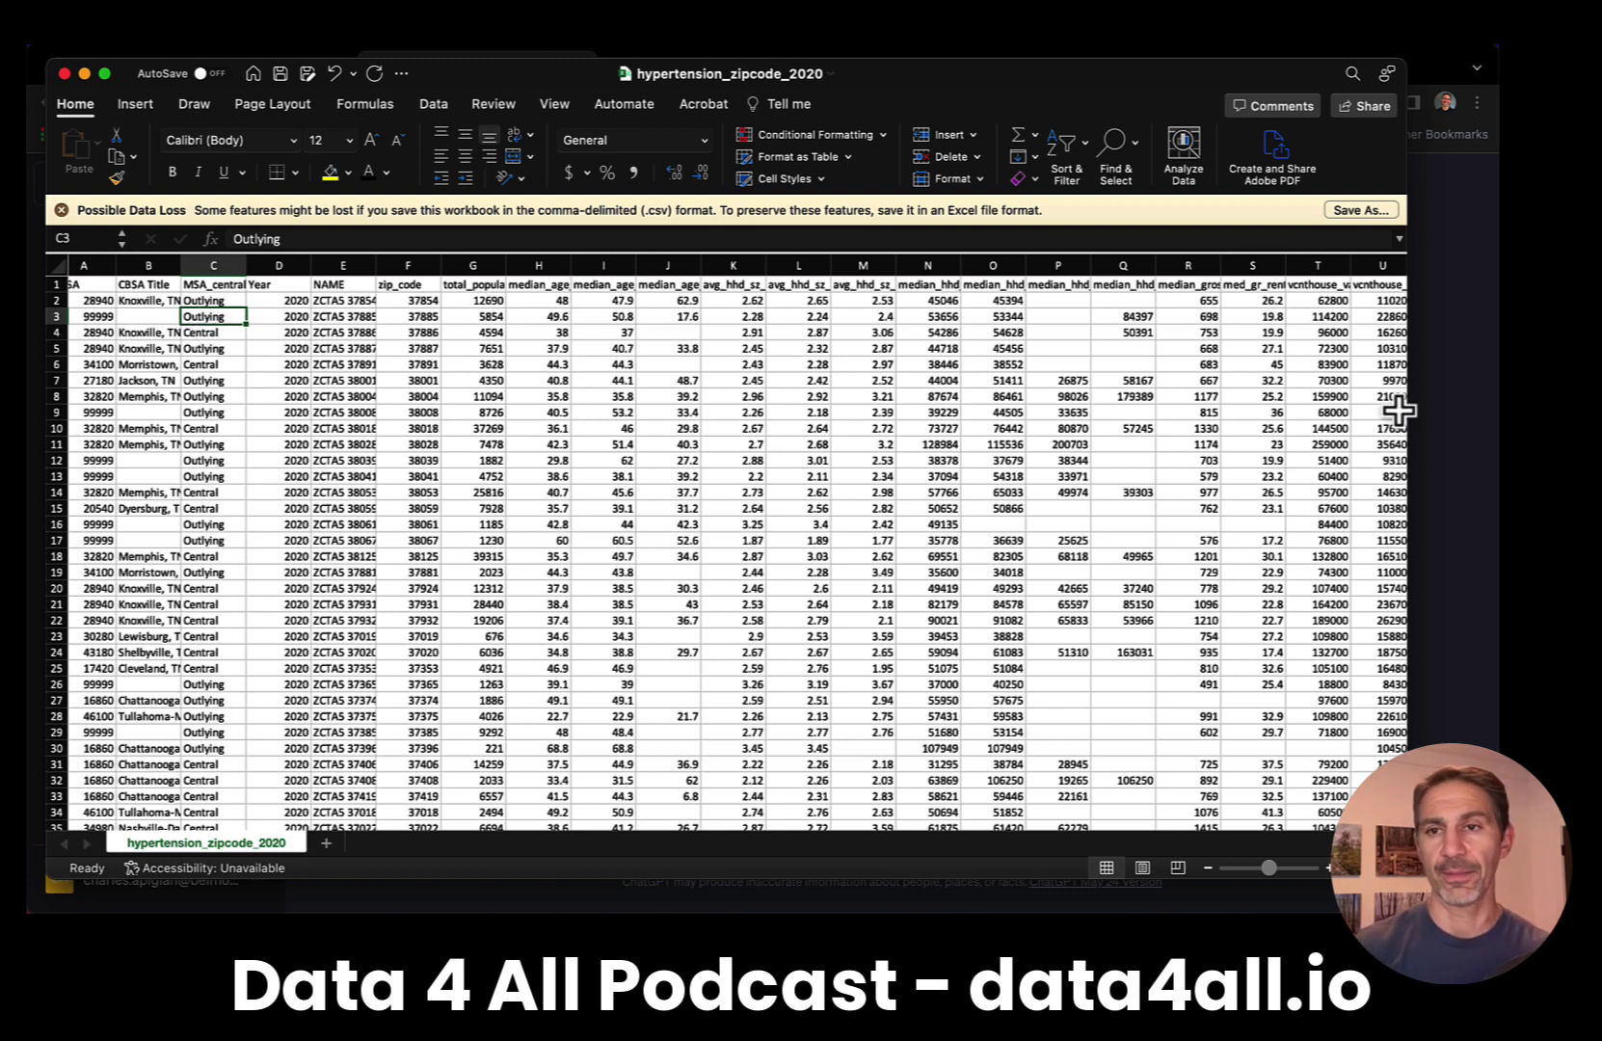
# - Attach hypertension_zipcode_2020.csv to a new ChatGPT message
pyautogui.click(1438, 416)
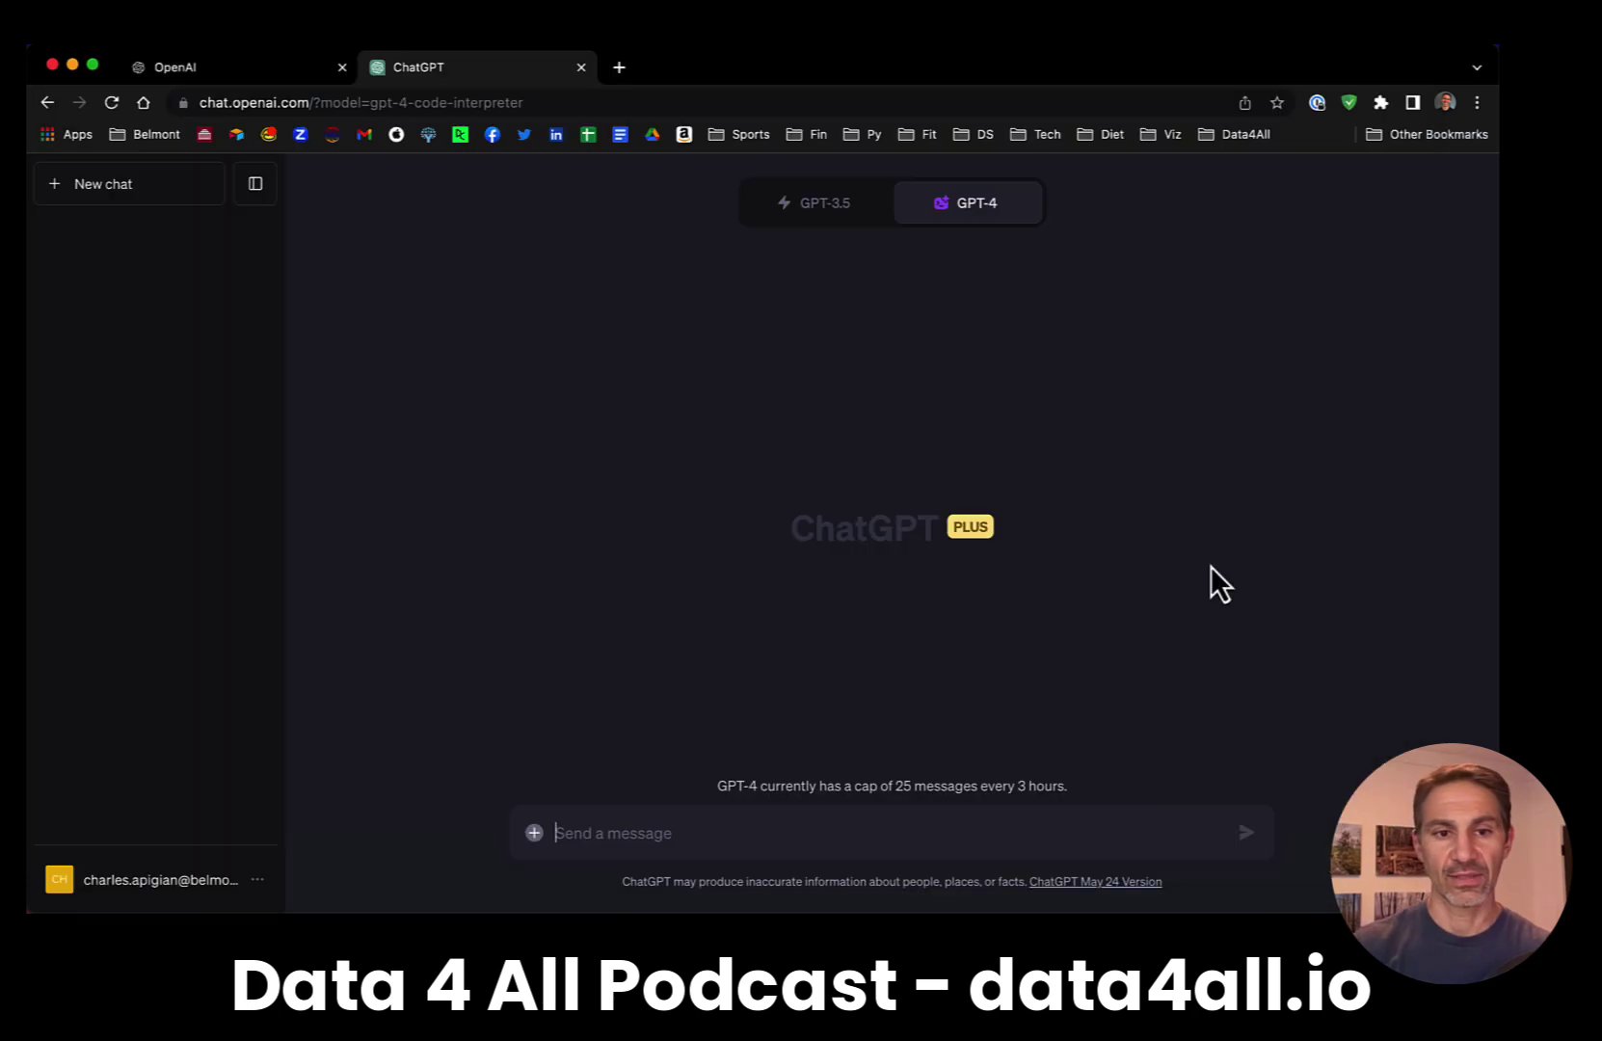
pyautogui.click(536, 837)
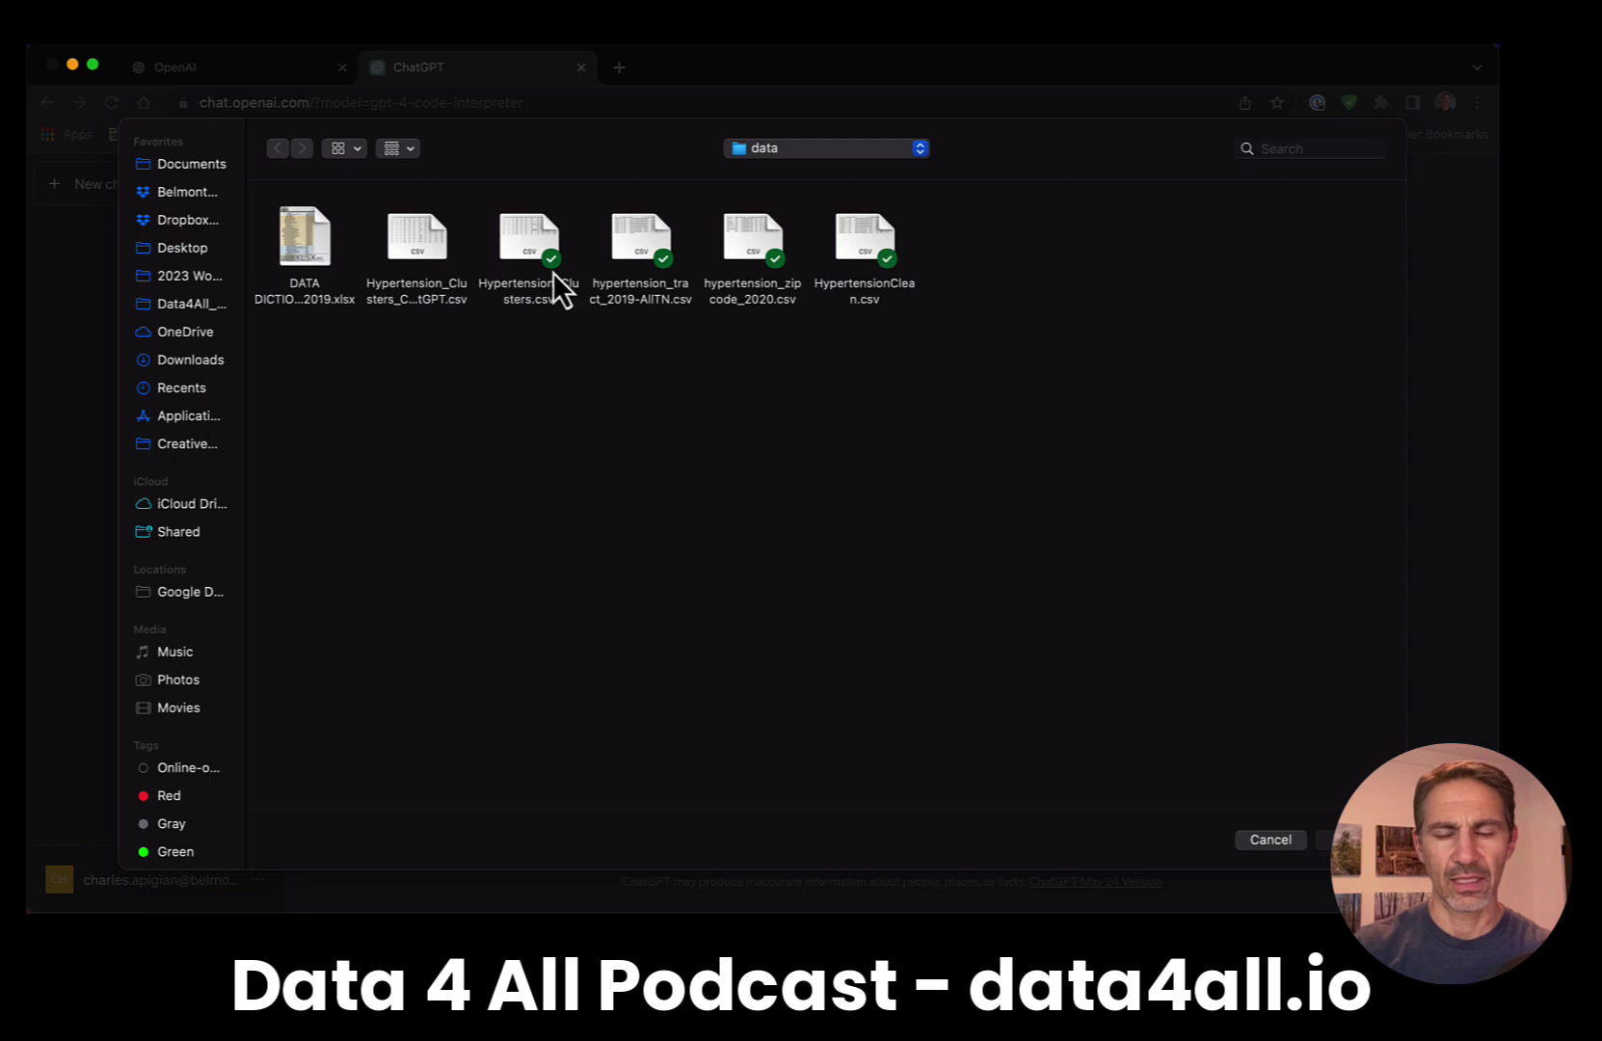
pyautogui.click(761, 249)
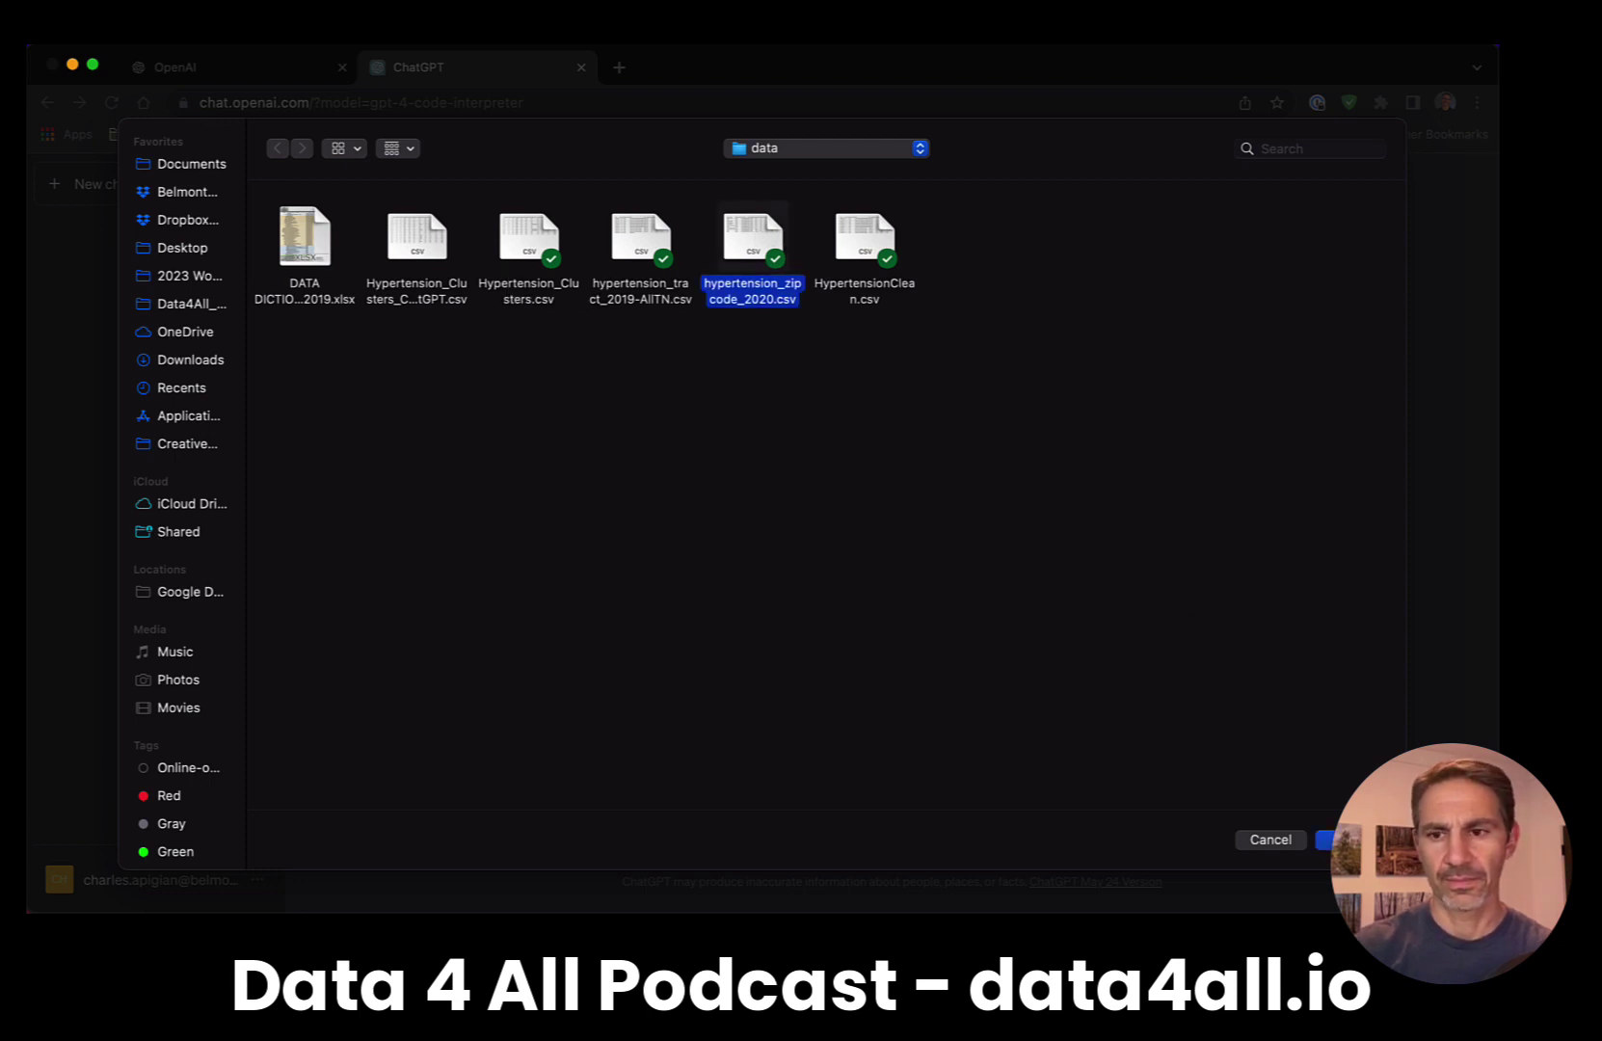
pyautogui.click(1327, 836)
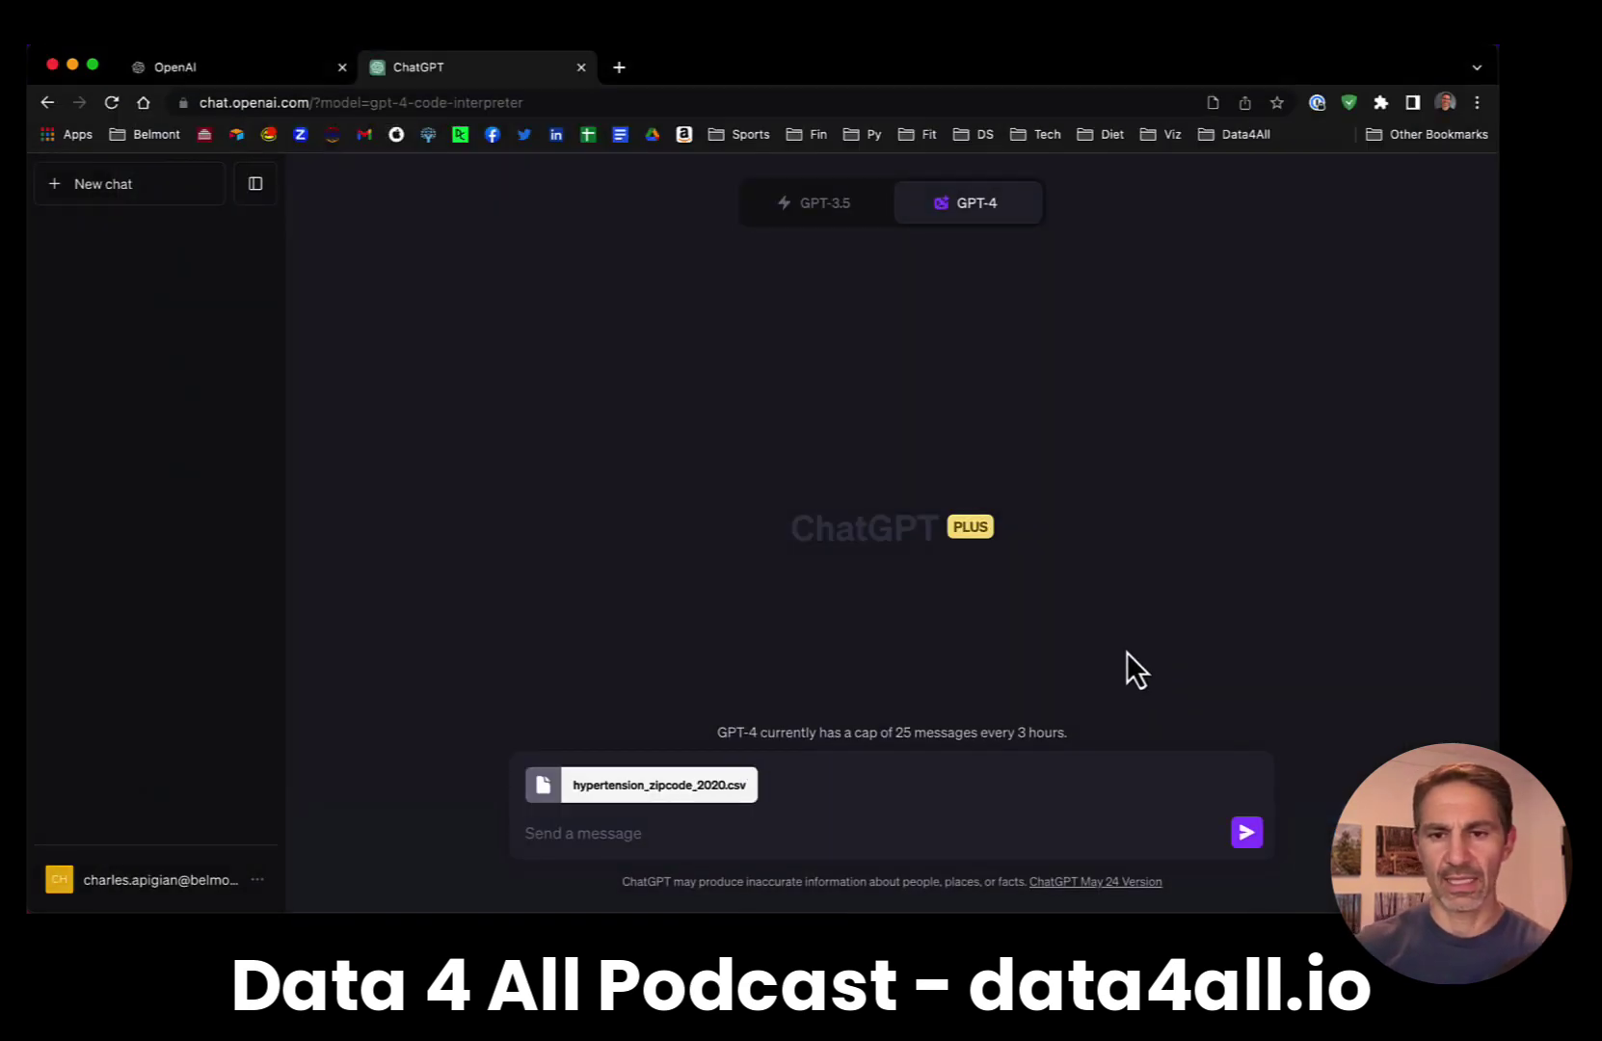
# - Send the request 'Create 5 groups using k-means clustering' with the CSV
pyautogui.click(659, 831)
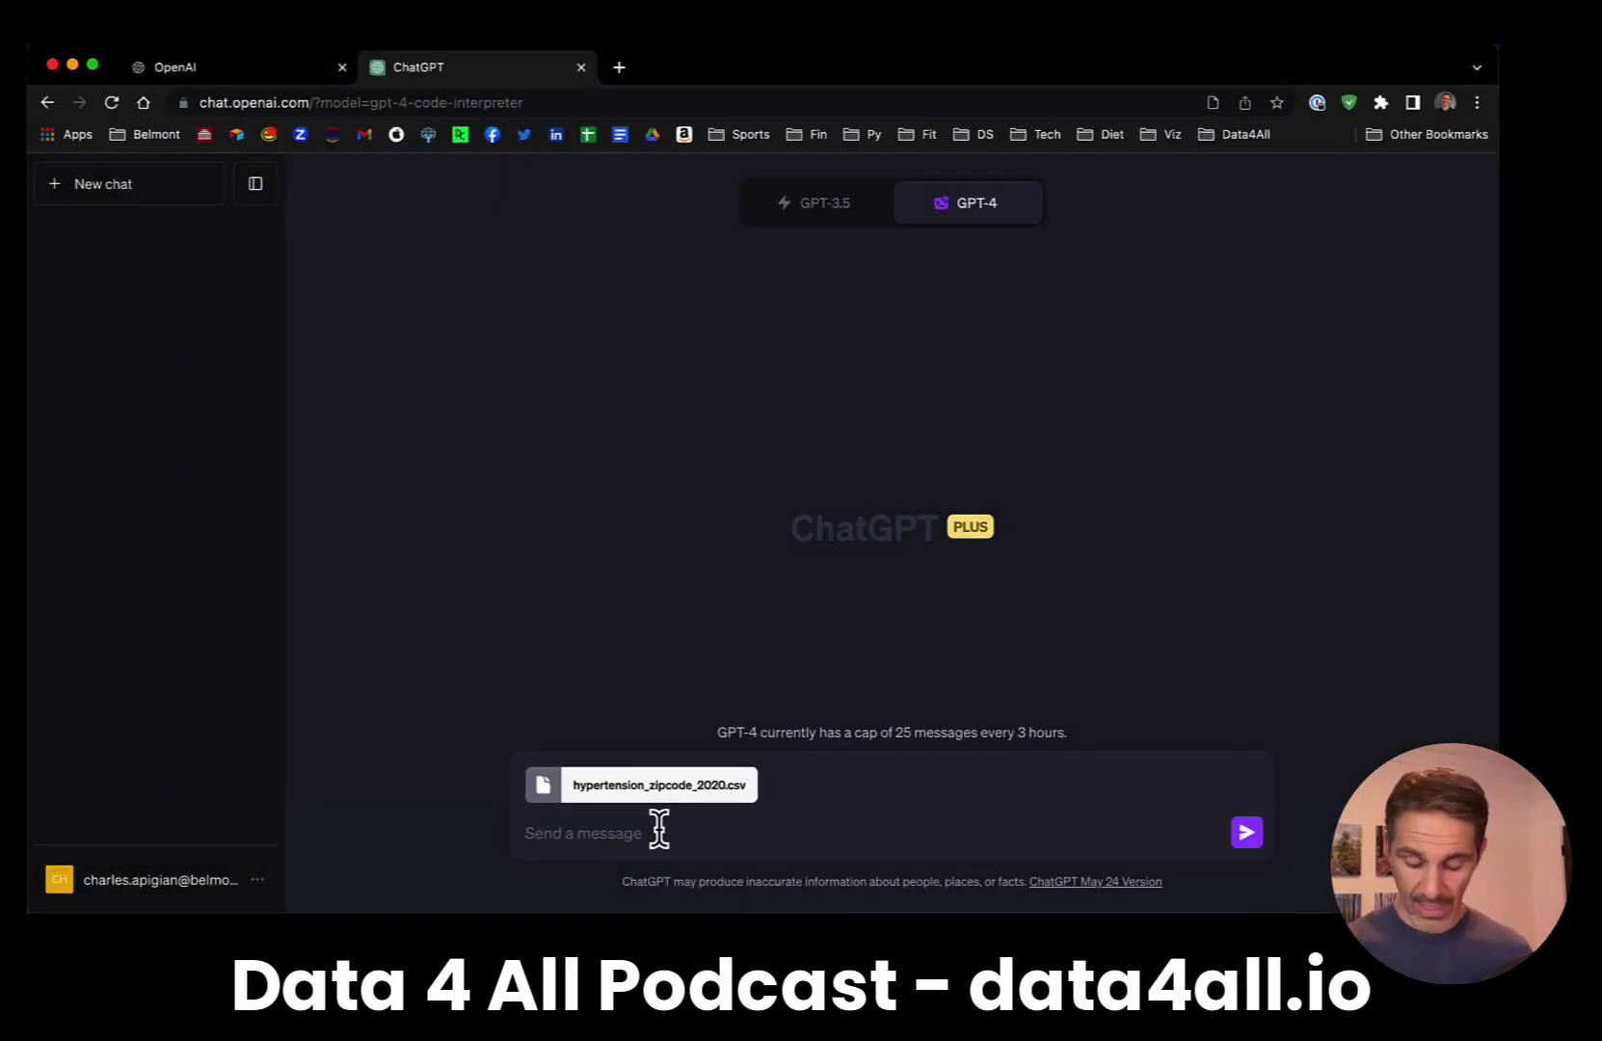
pyautogui.write('Create a')
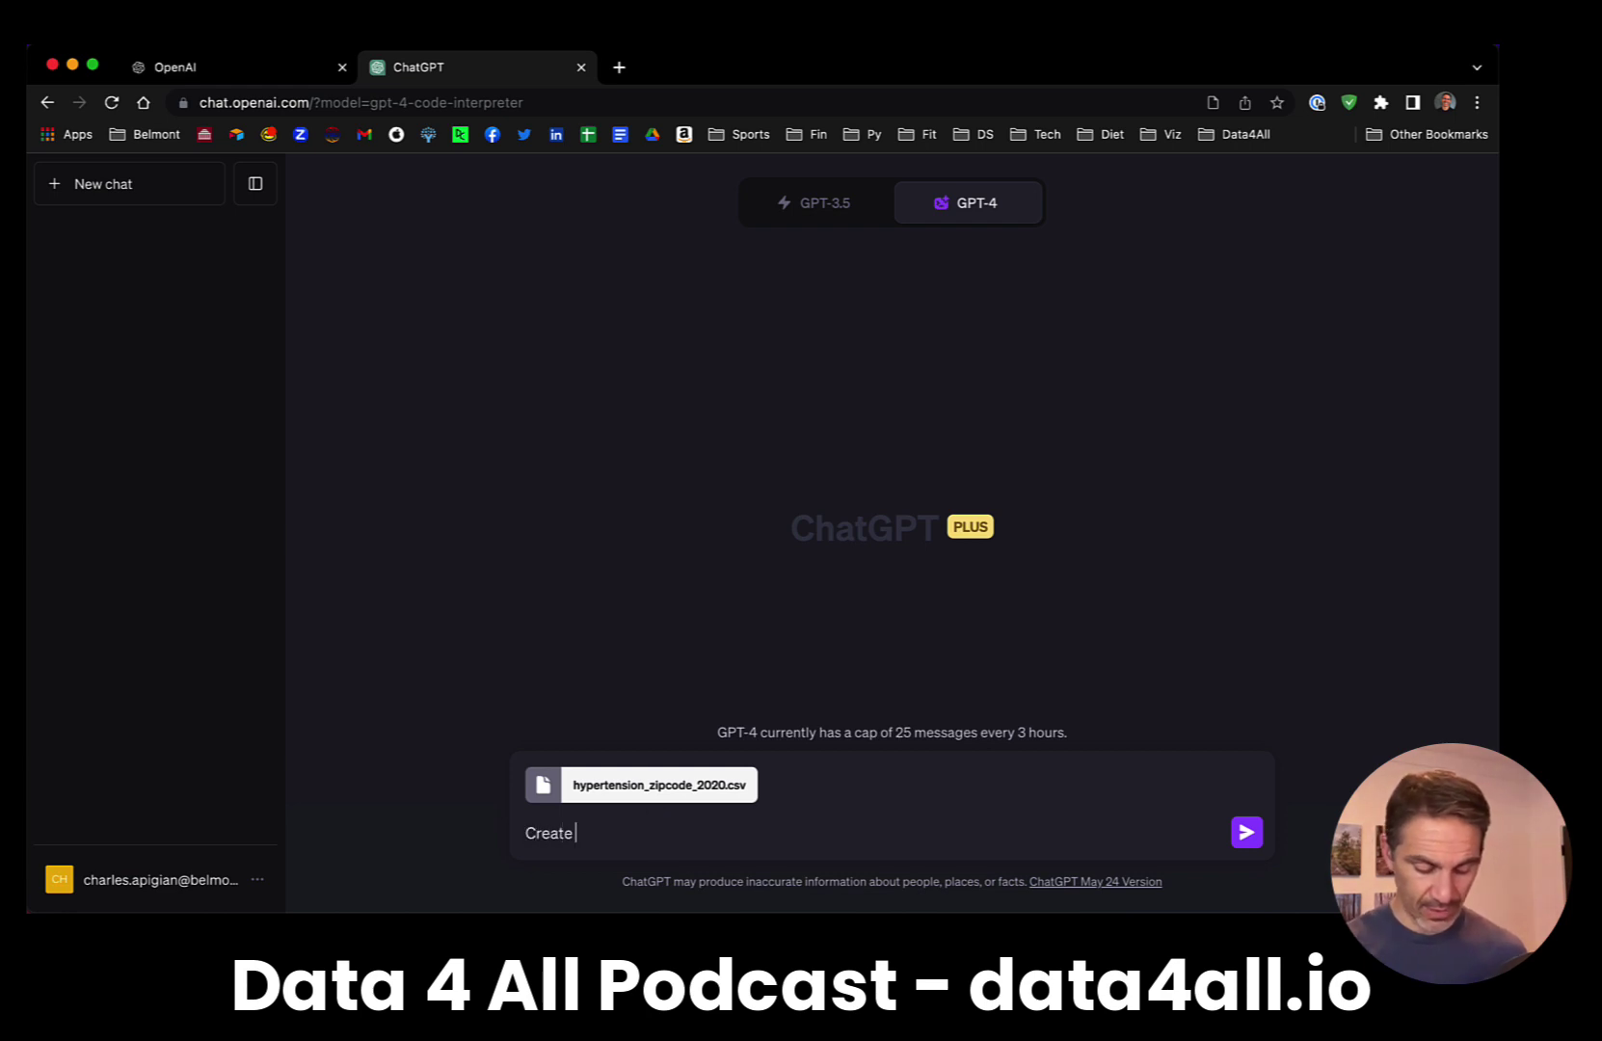
pyautogui.press('BackSpace')
pyautogui.press('BackSpace')
pyautogui.write('5')
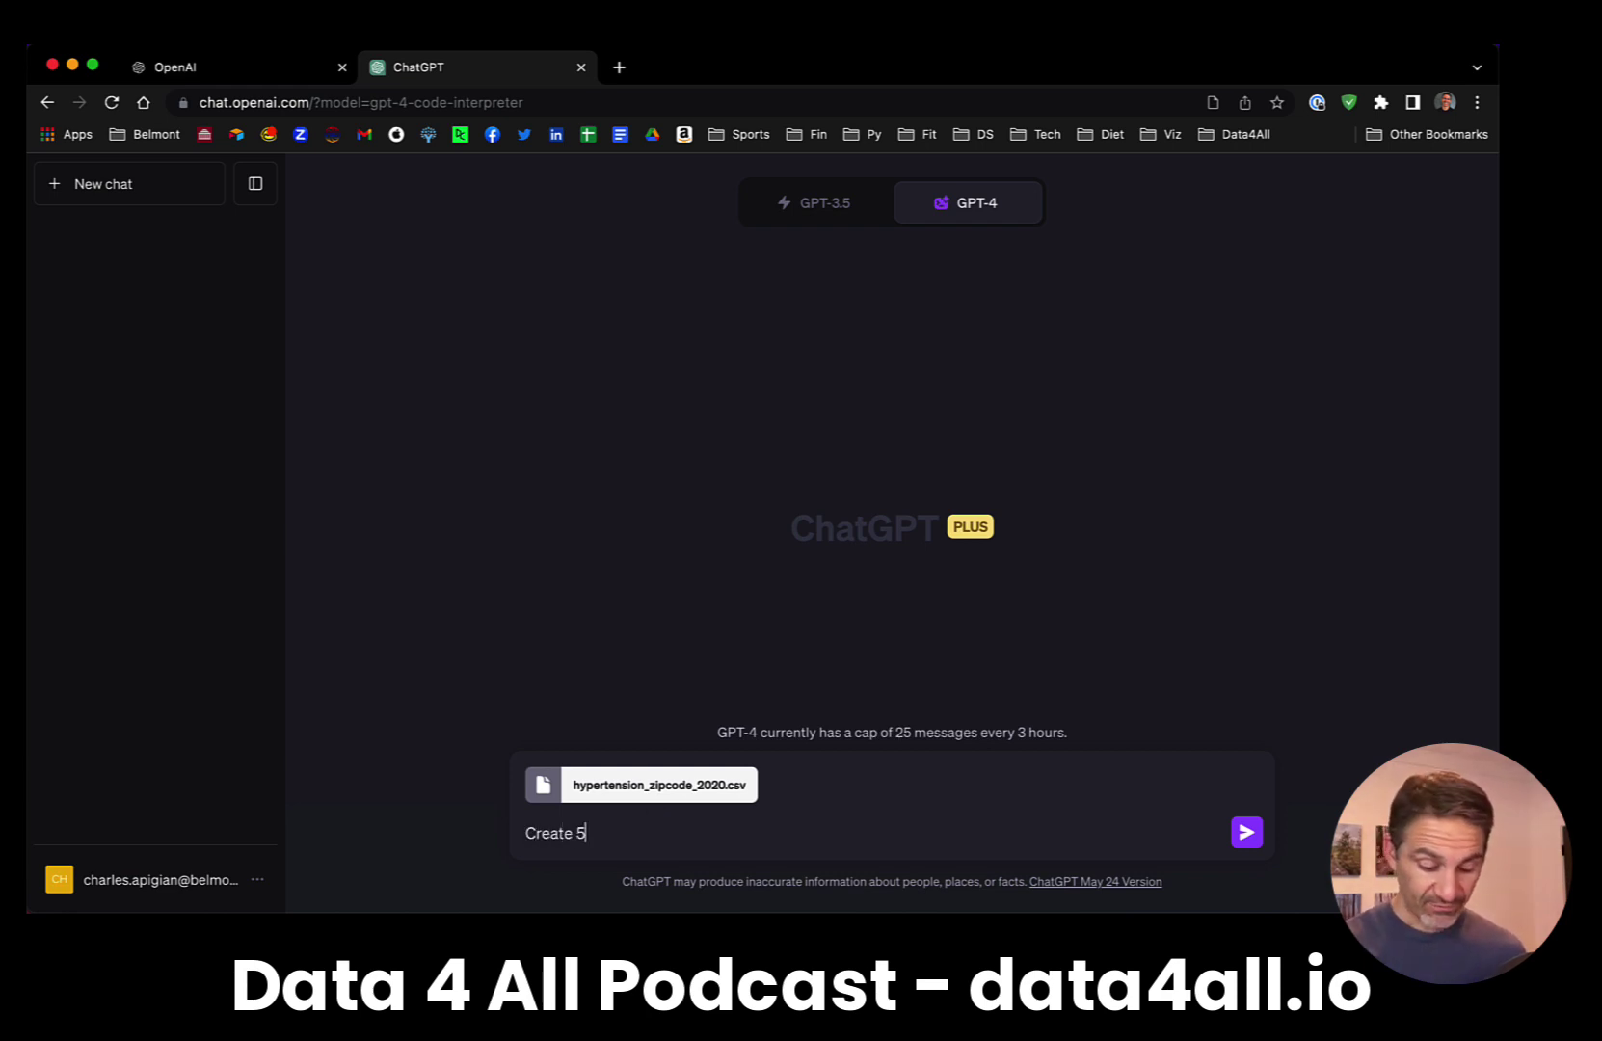
pyautogui.write(' groups ')
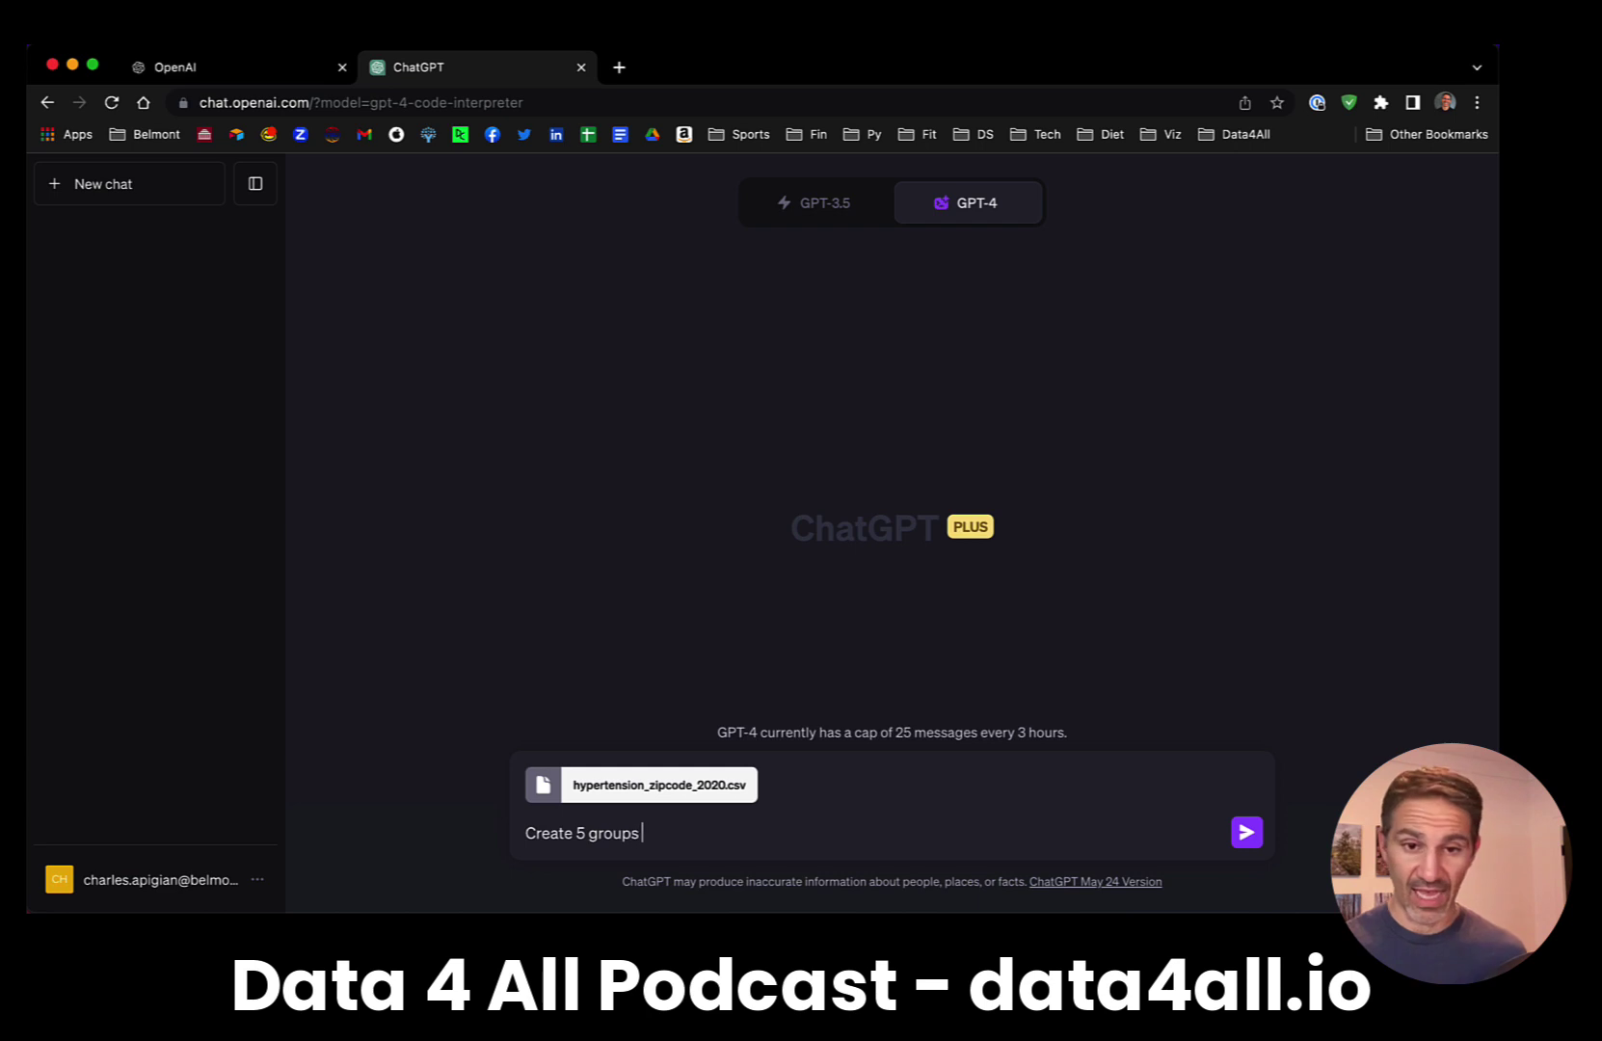
pyautogui.write('using ')
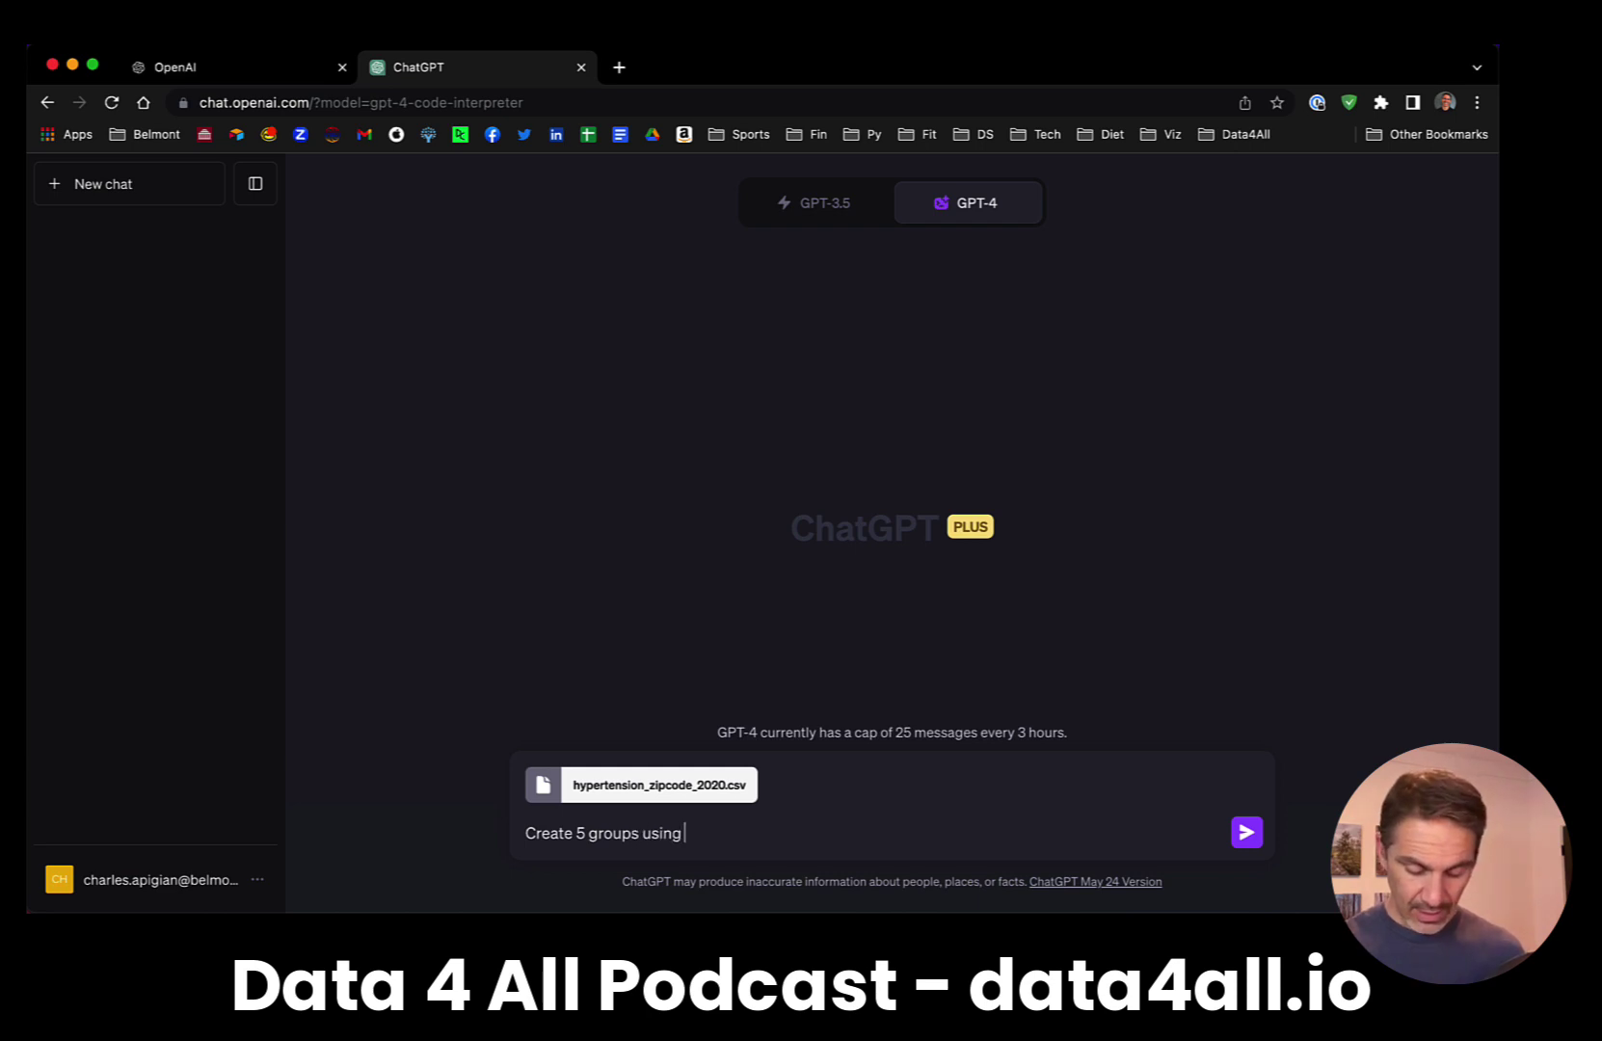
pyautogui.write('k-means c')
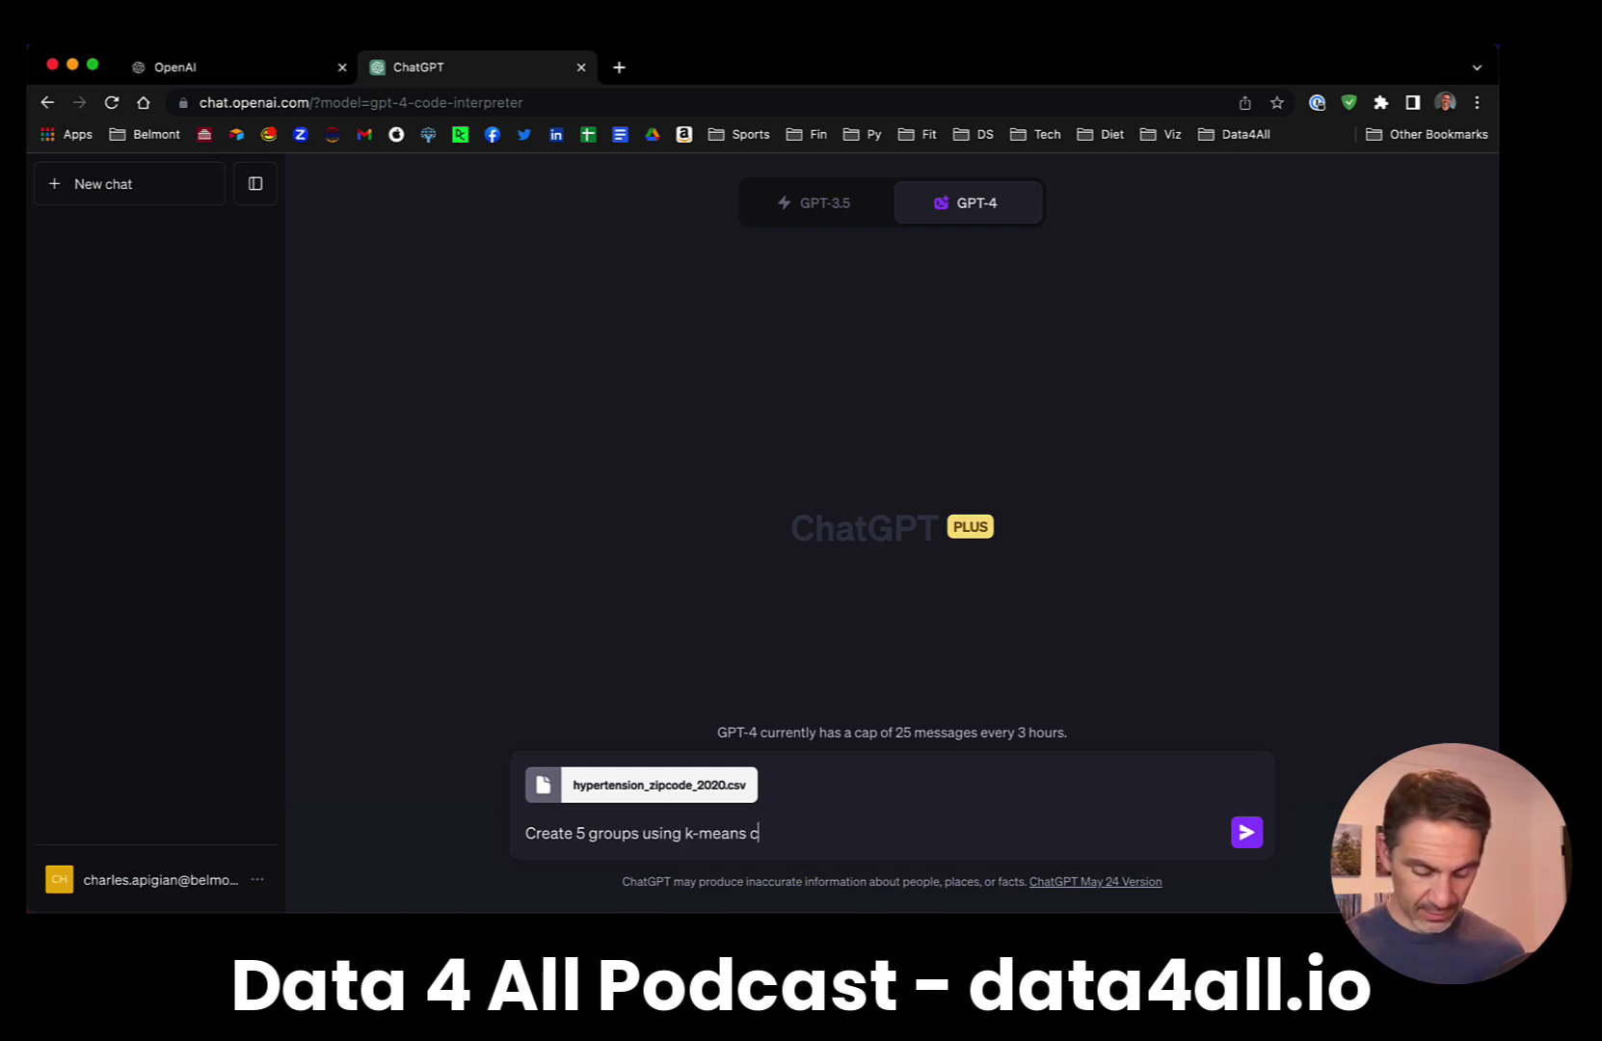
pyautogui.write('lustering')
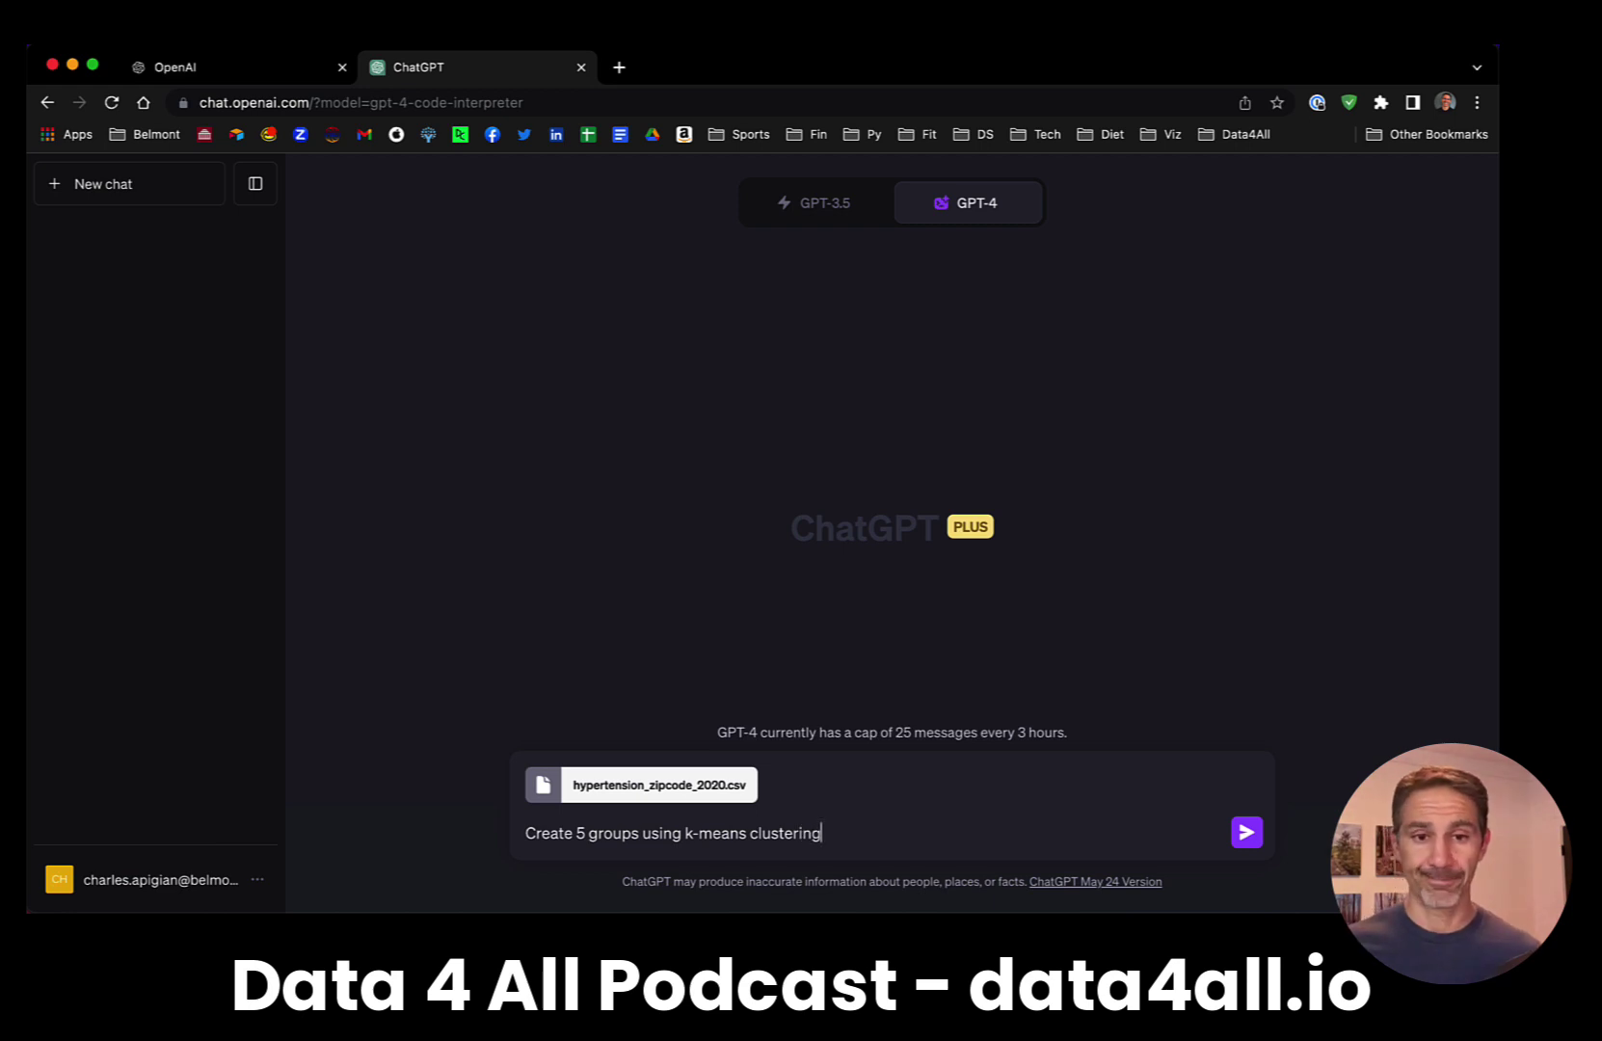
pyautogui.press('Return')
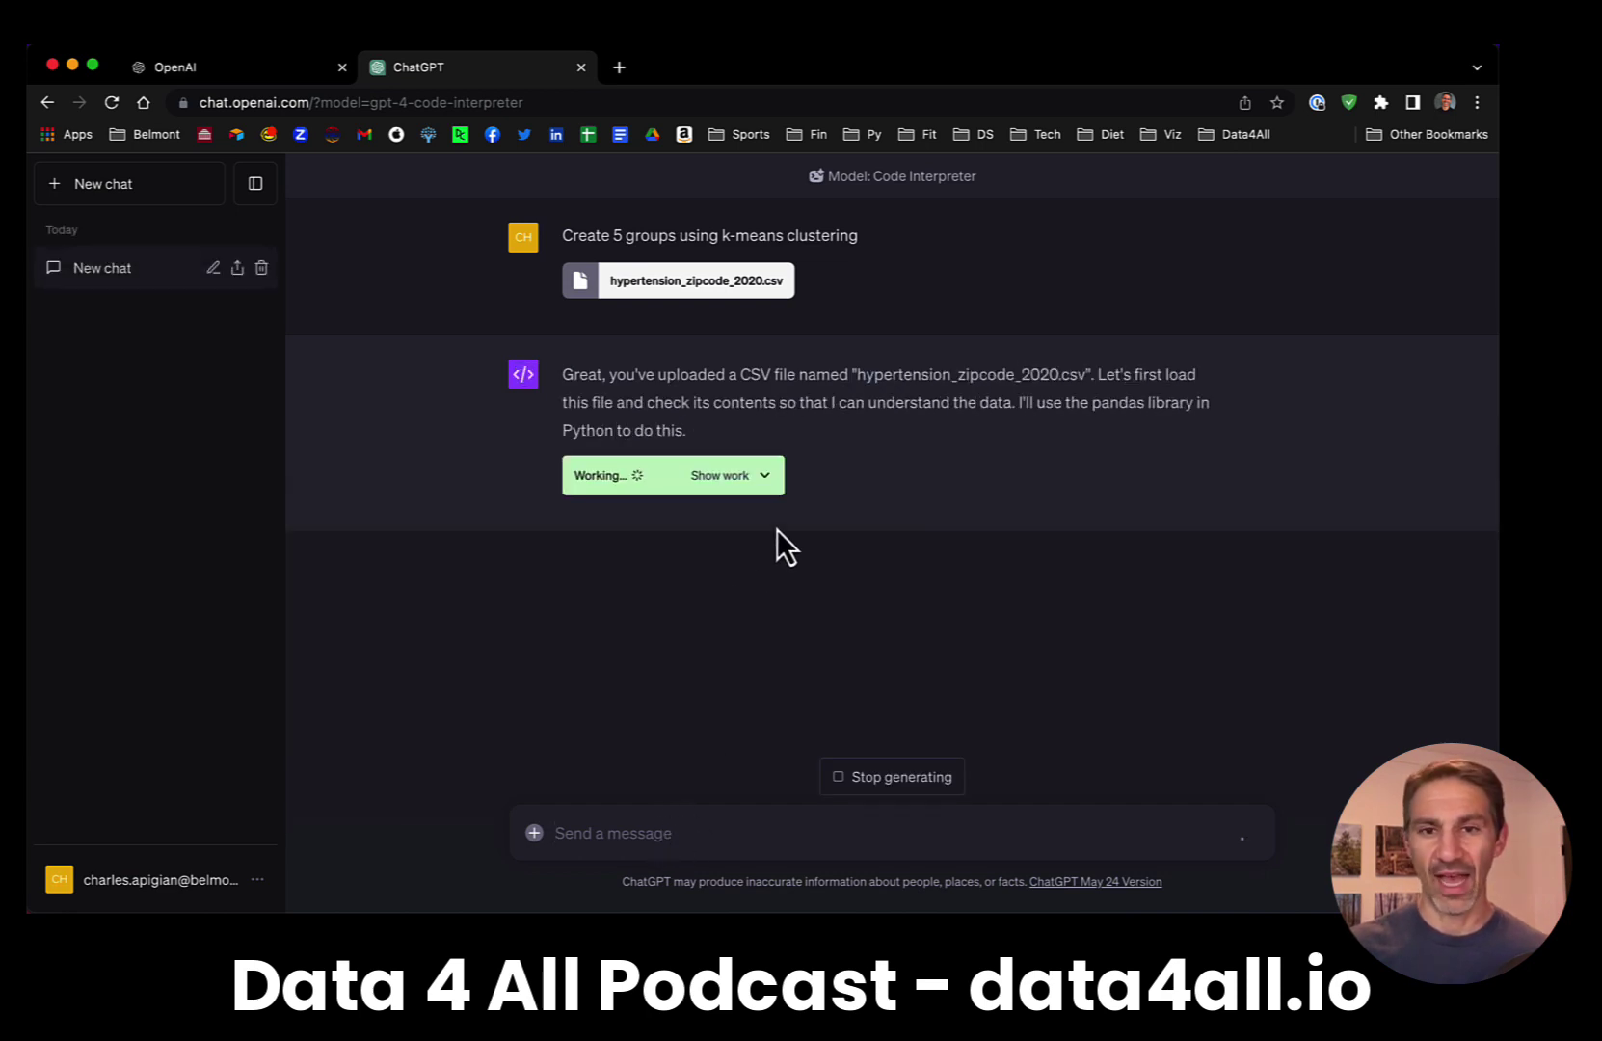
# - Show the CSV-loading code and read the reply listing the dataset's 103 columns
pyautogui.click(752, 488)
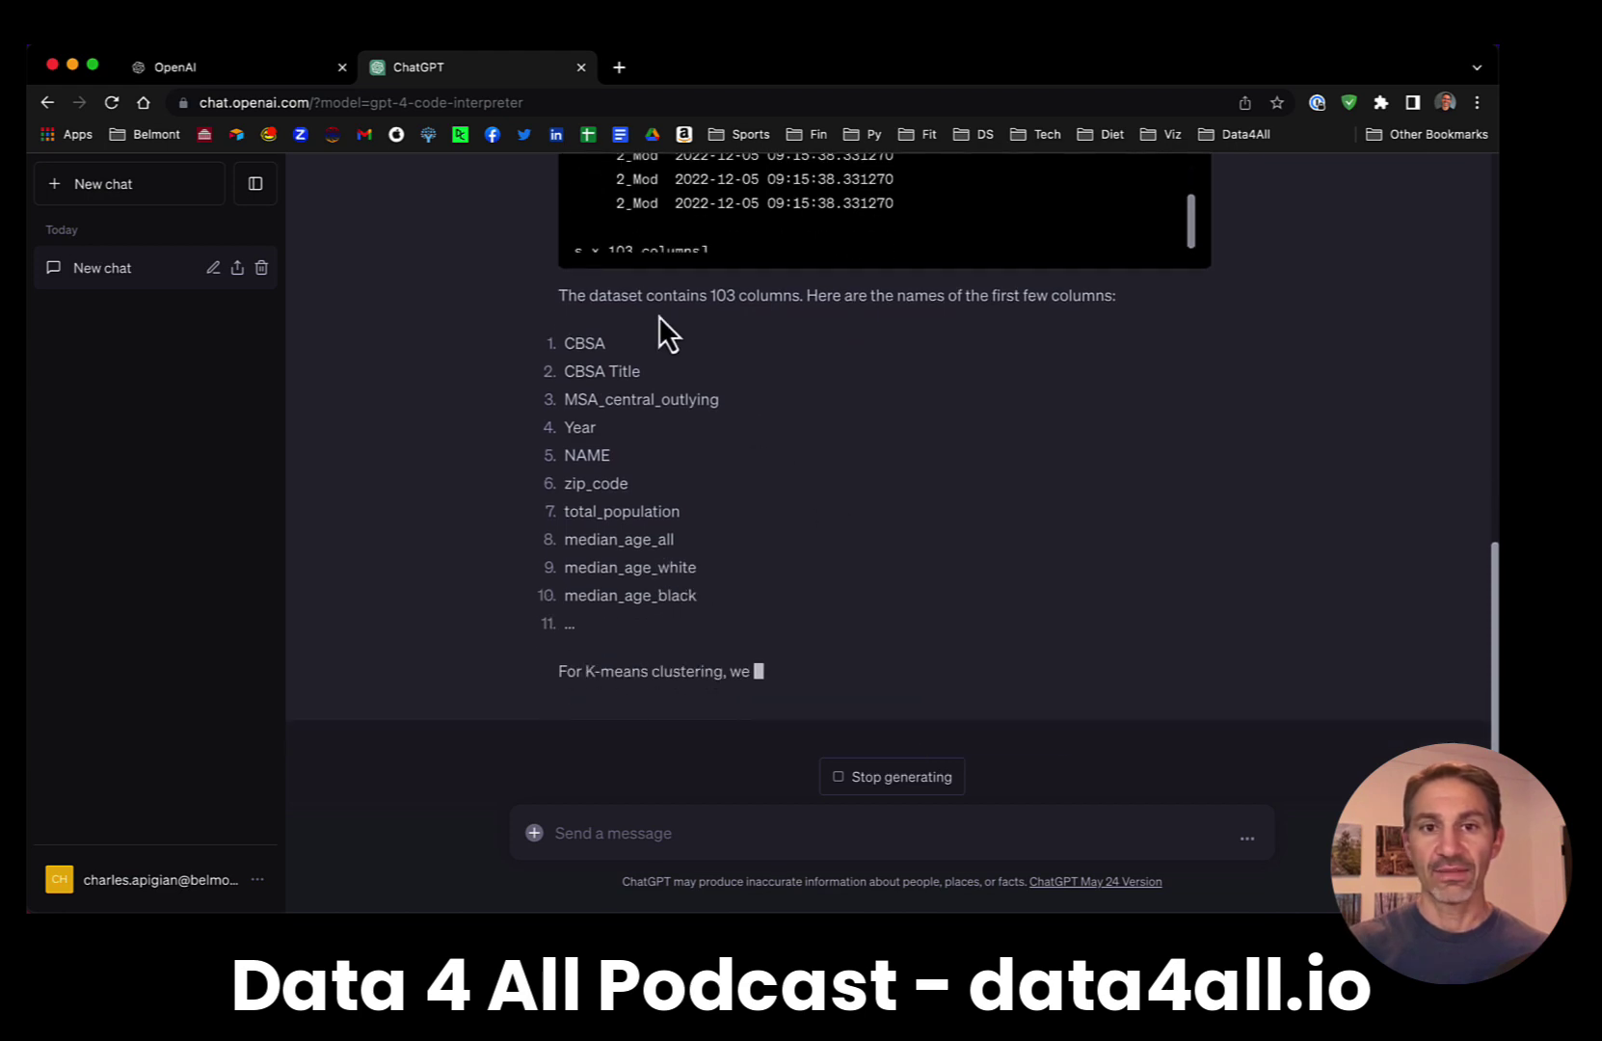
pyautogui.scroll(1, 764, 376)
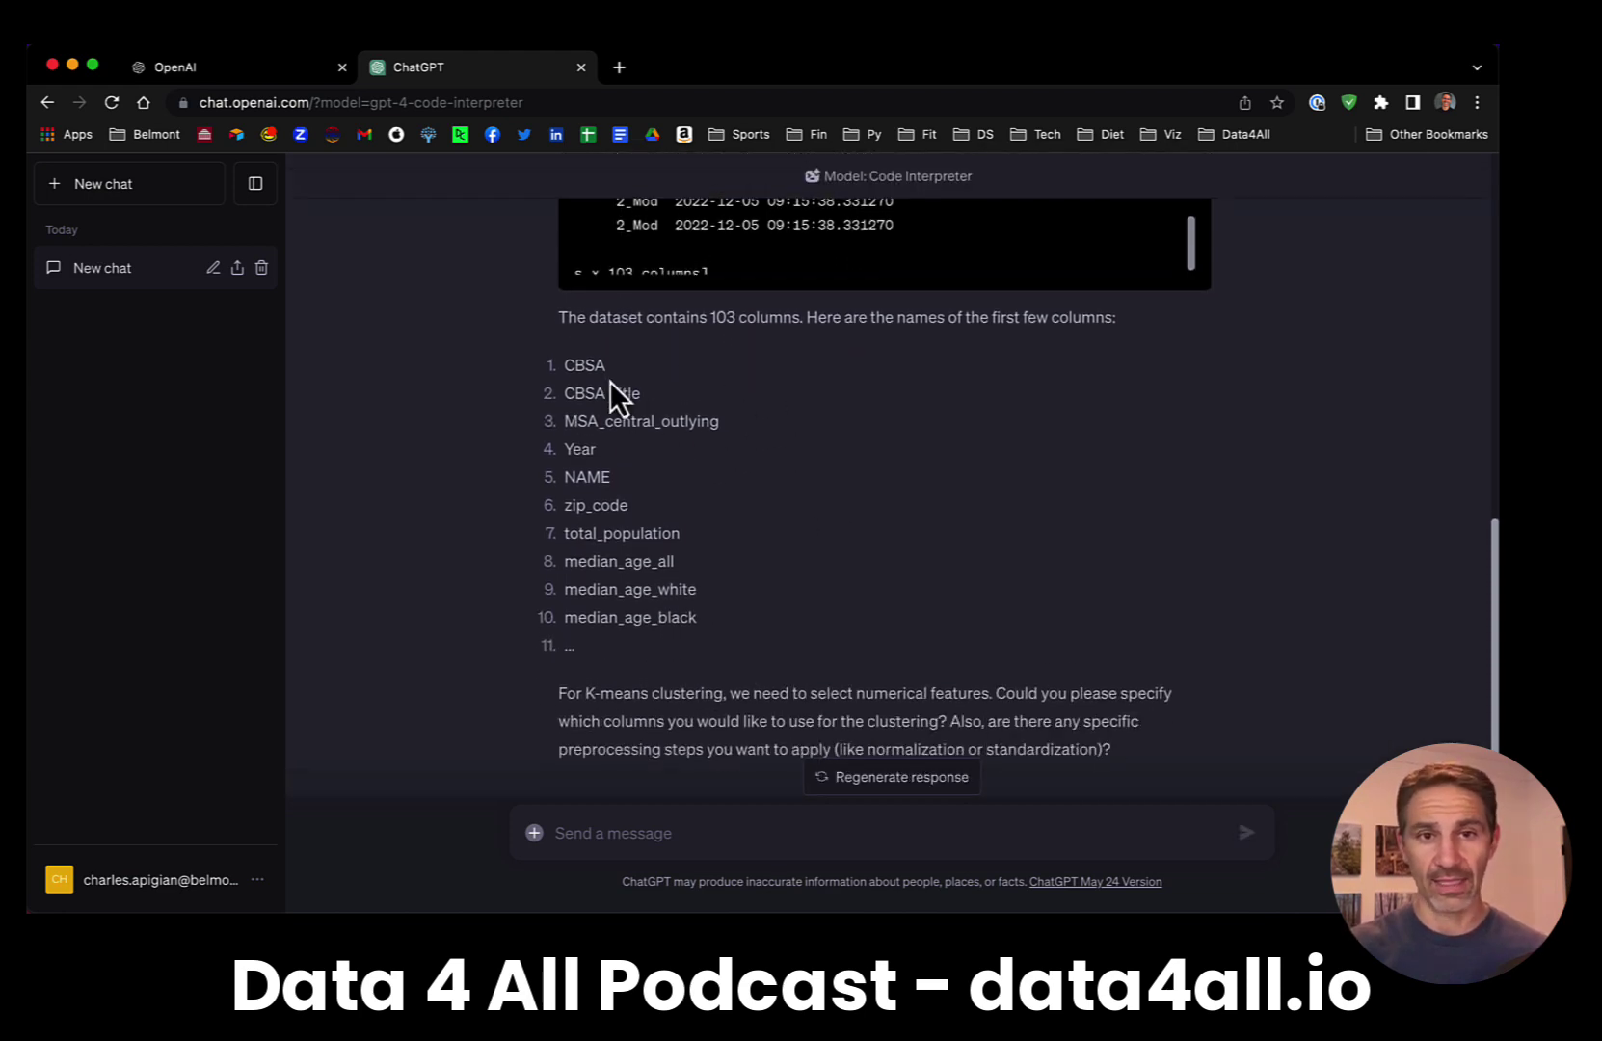
pyautogui.scroll(-2, 689, 520)
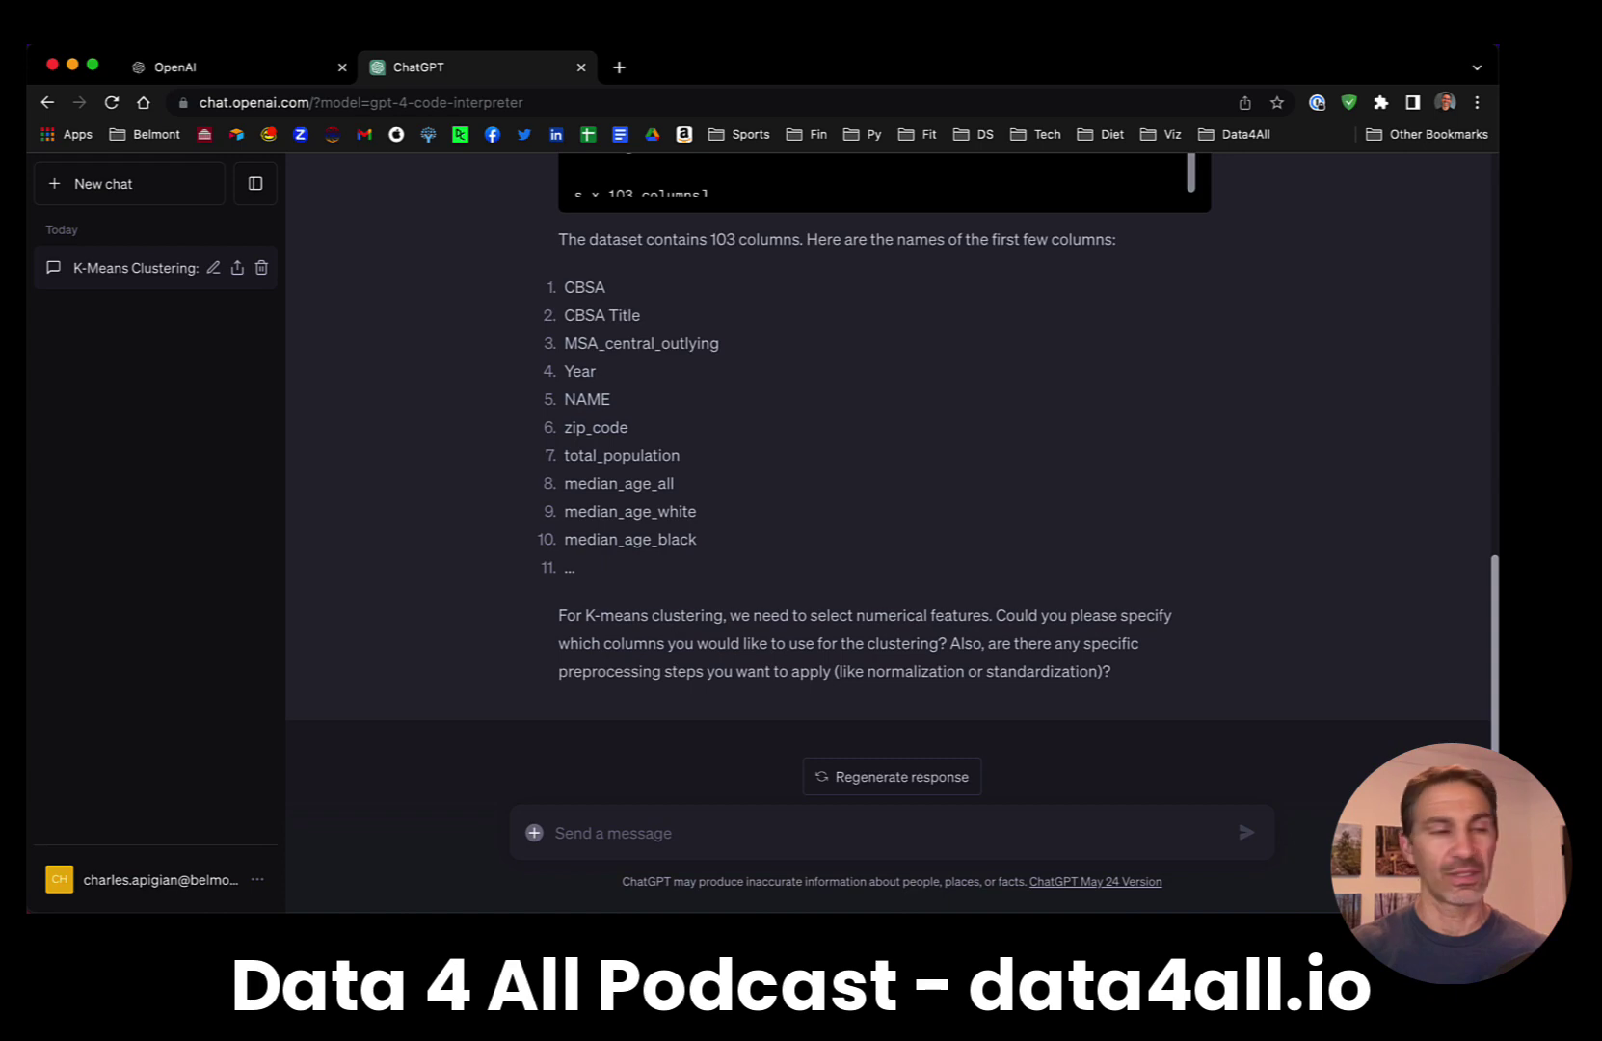
# - Copy the feature names in Excel Sheet2 A1:A74, median_age_all to NatWalkInd_zip
pyautogui.press('super+Tab')
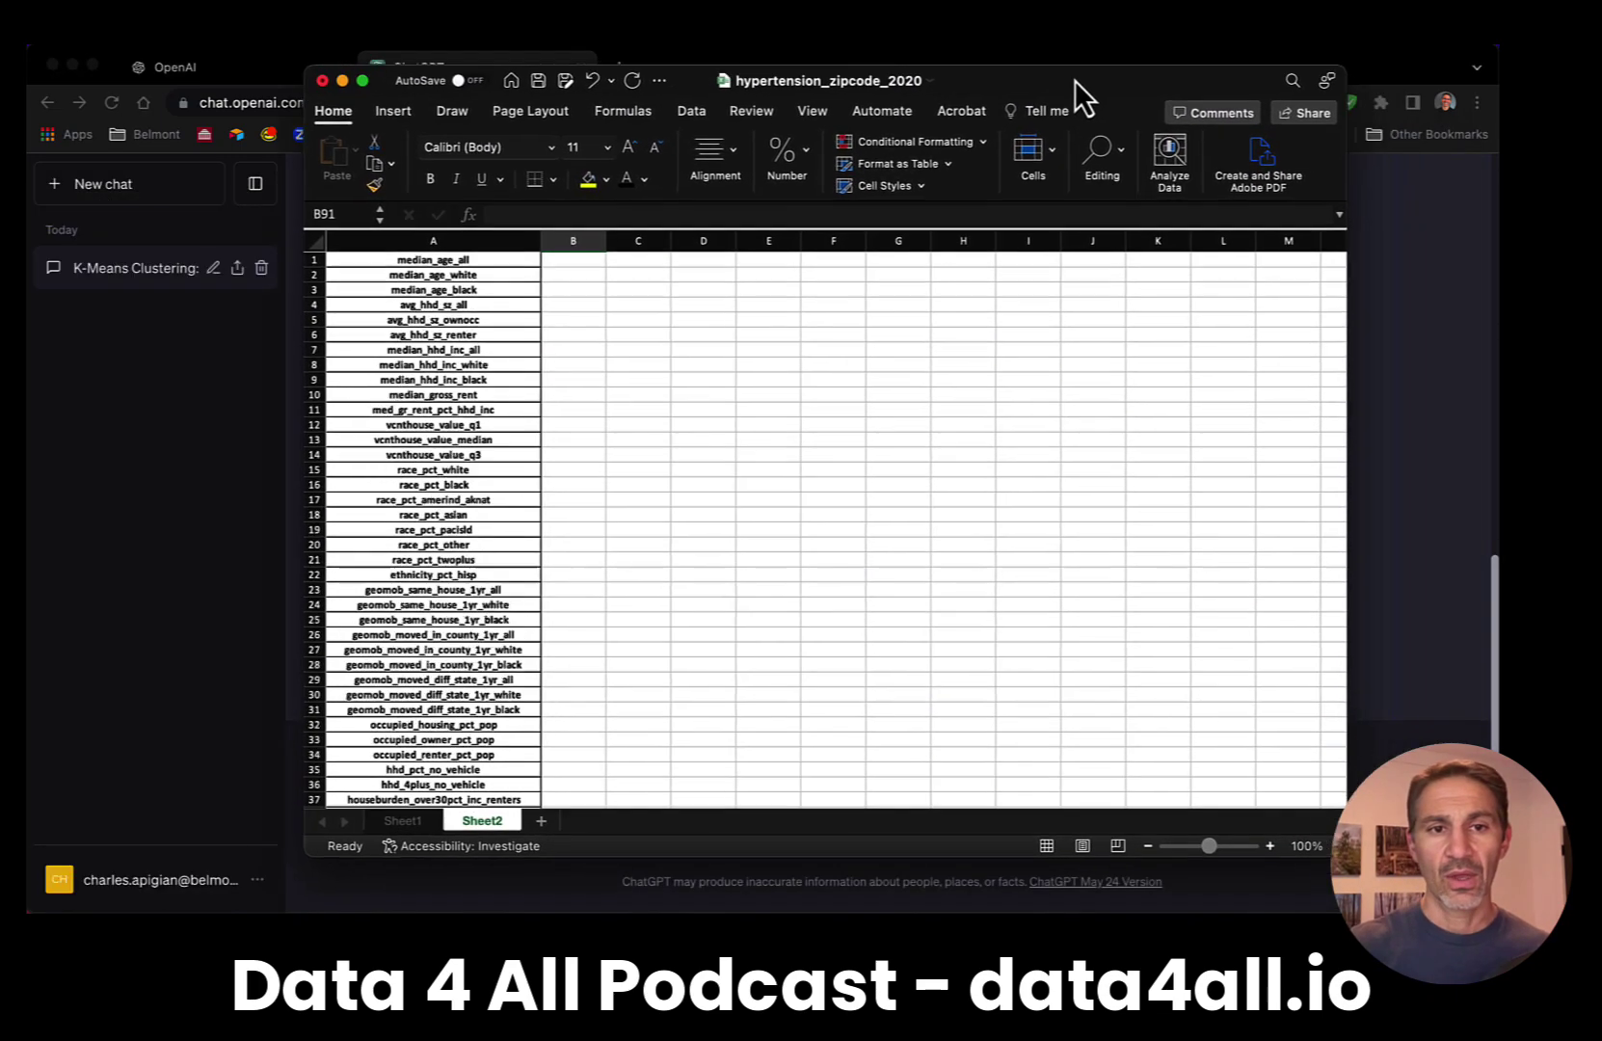
pyautogui.moveTo(1075, 80); pyautogui.dragTo(1030, 87)
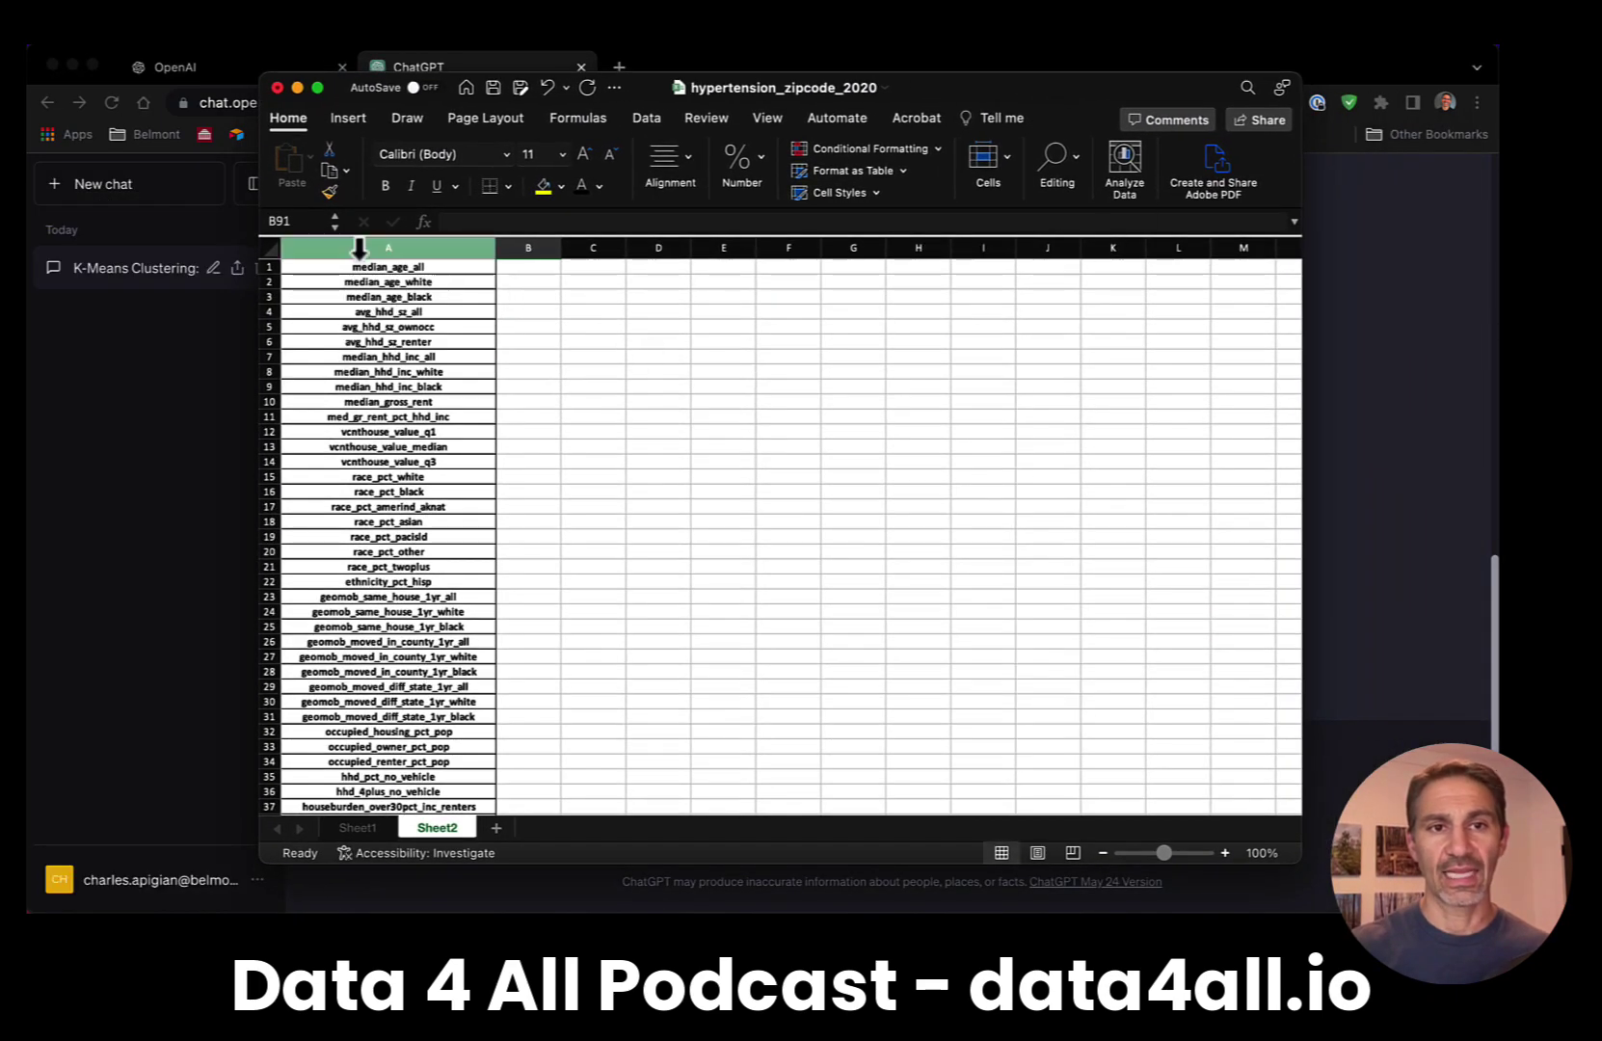
pyautogui.click(427, 345)
pyautogui.moveTo(389, 271); pyautogui.dragTo(382, 776)
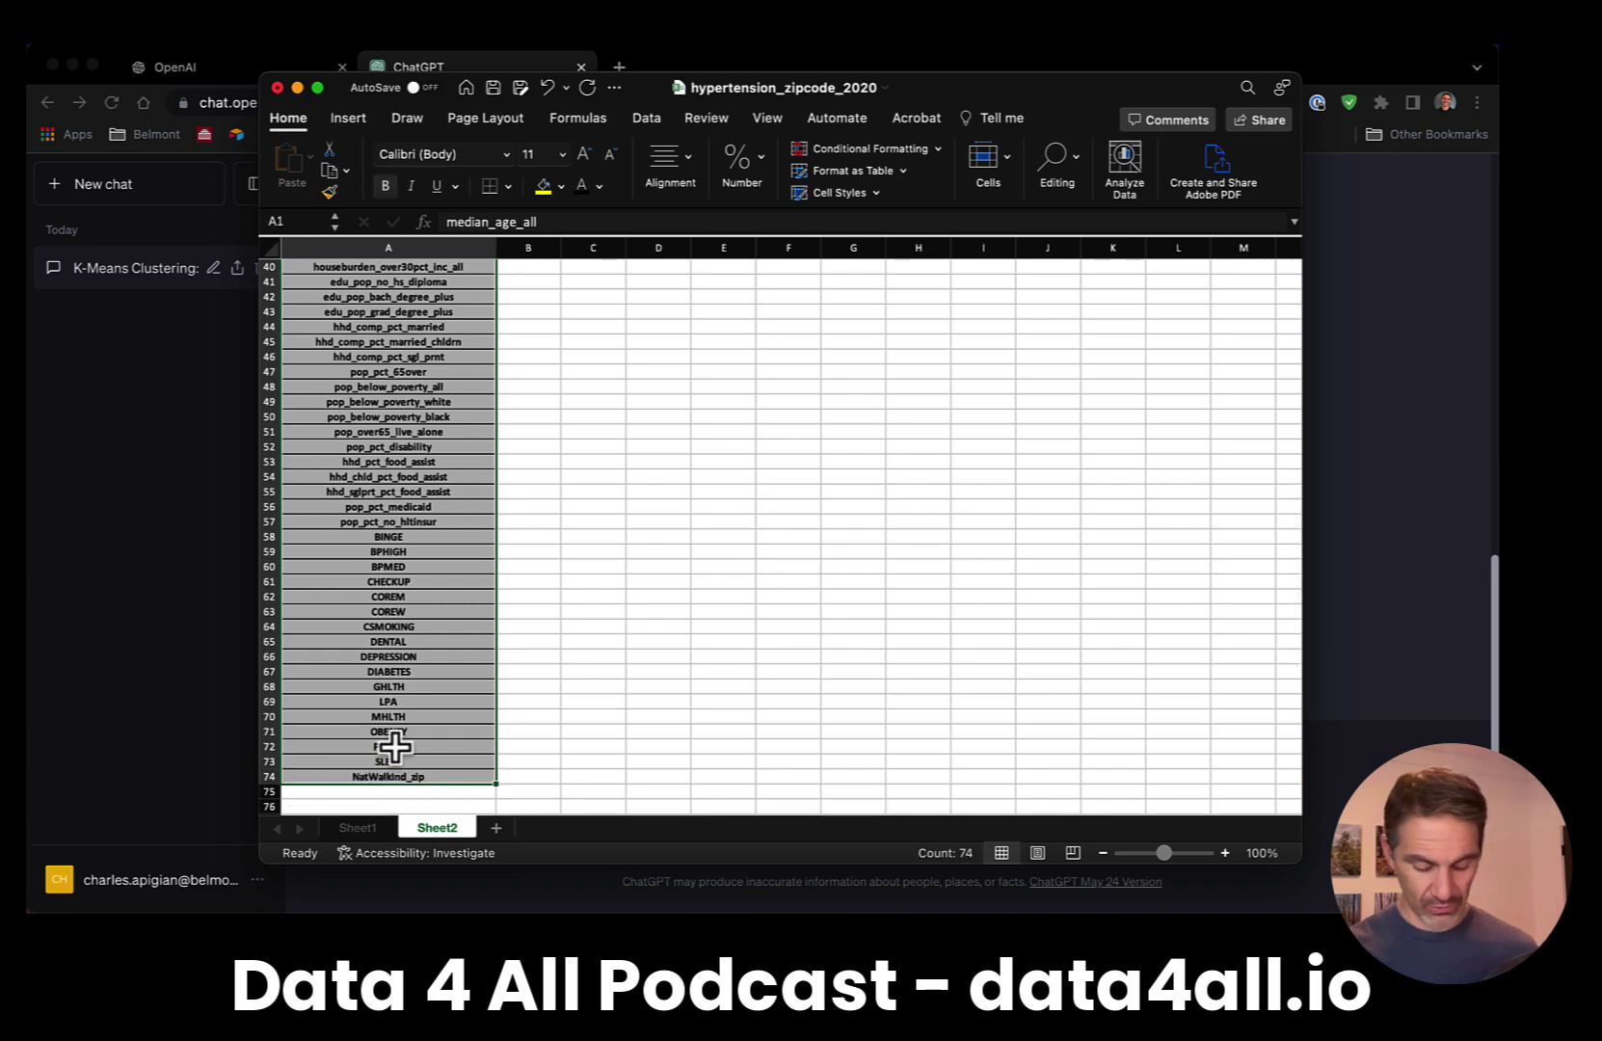
pyautogui.press('super+c')
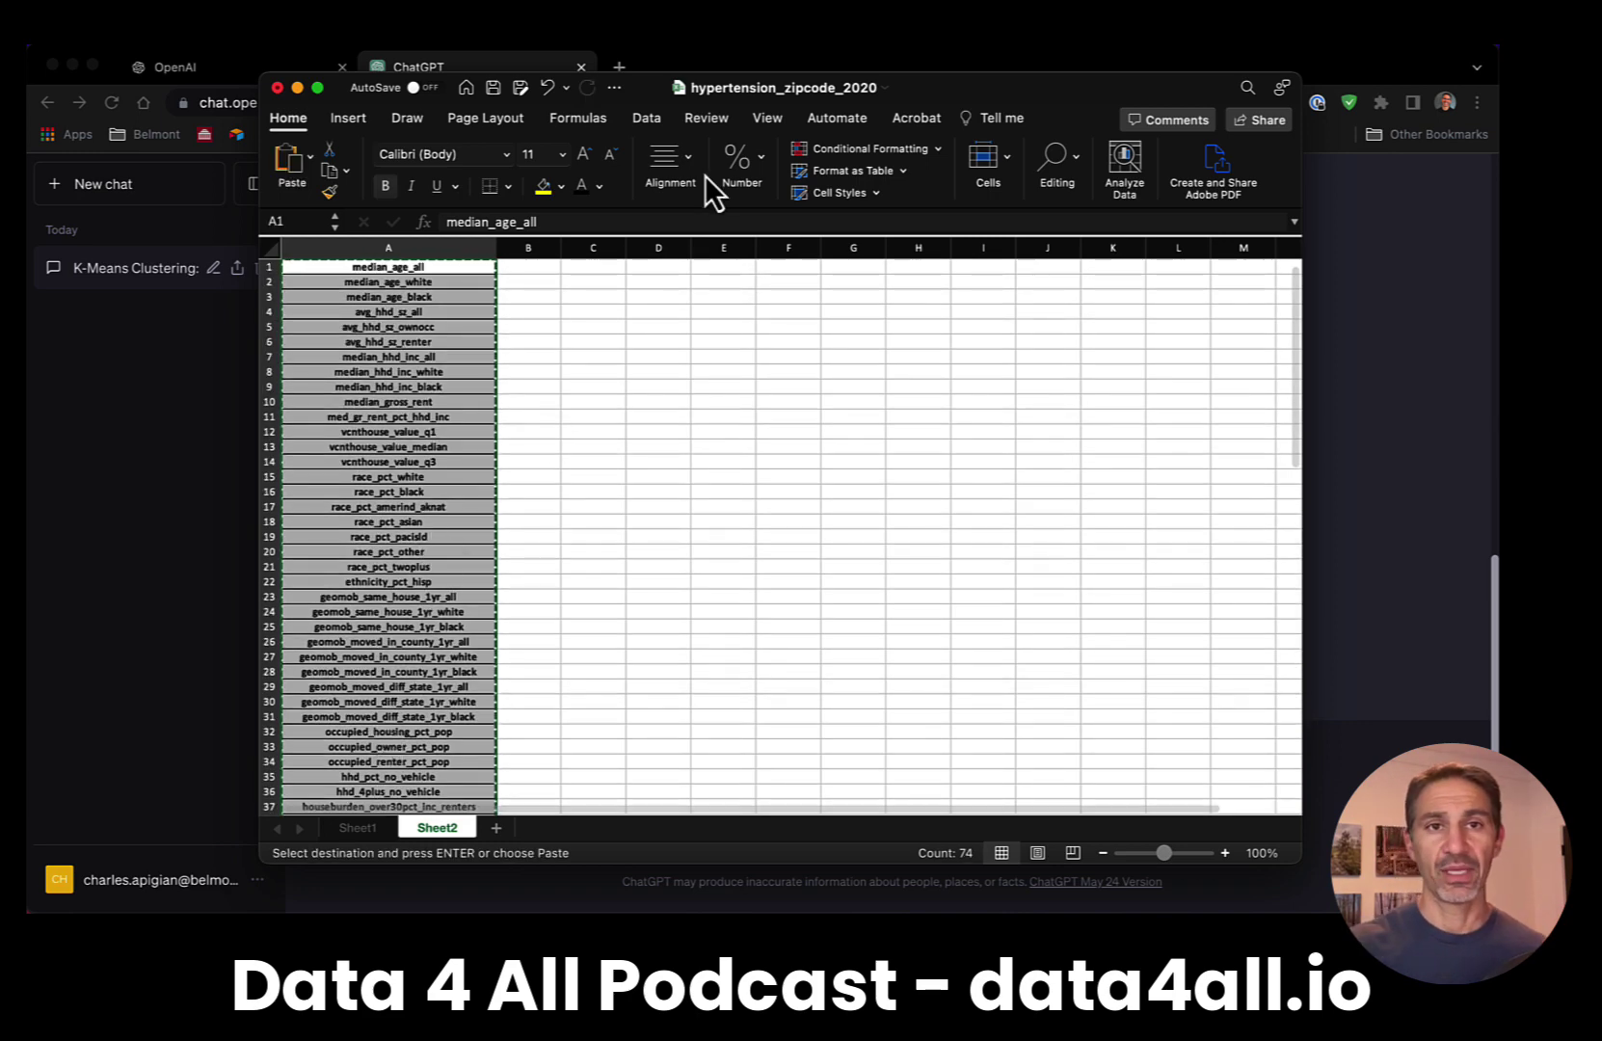
pyautogui.click(1422, 396)
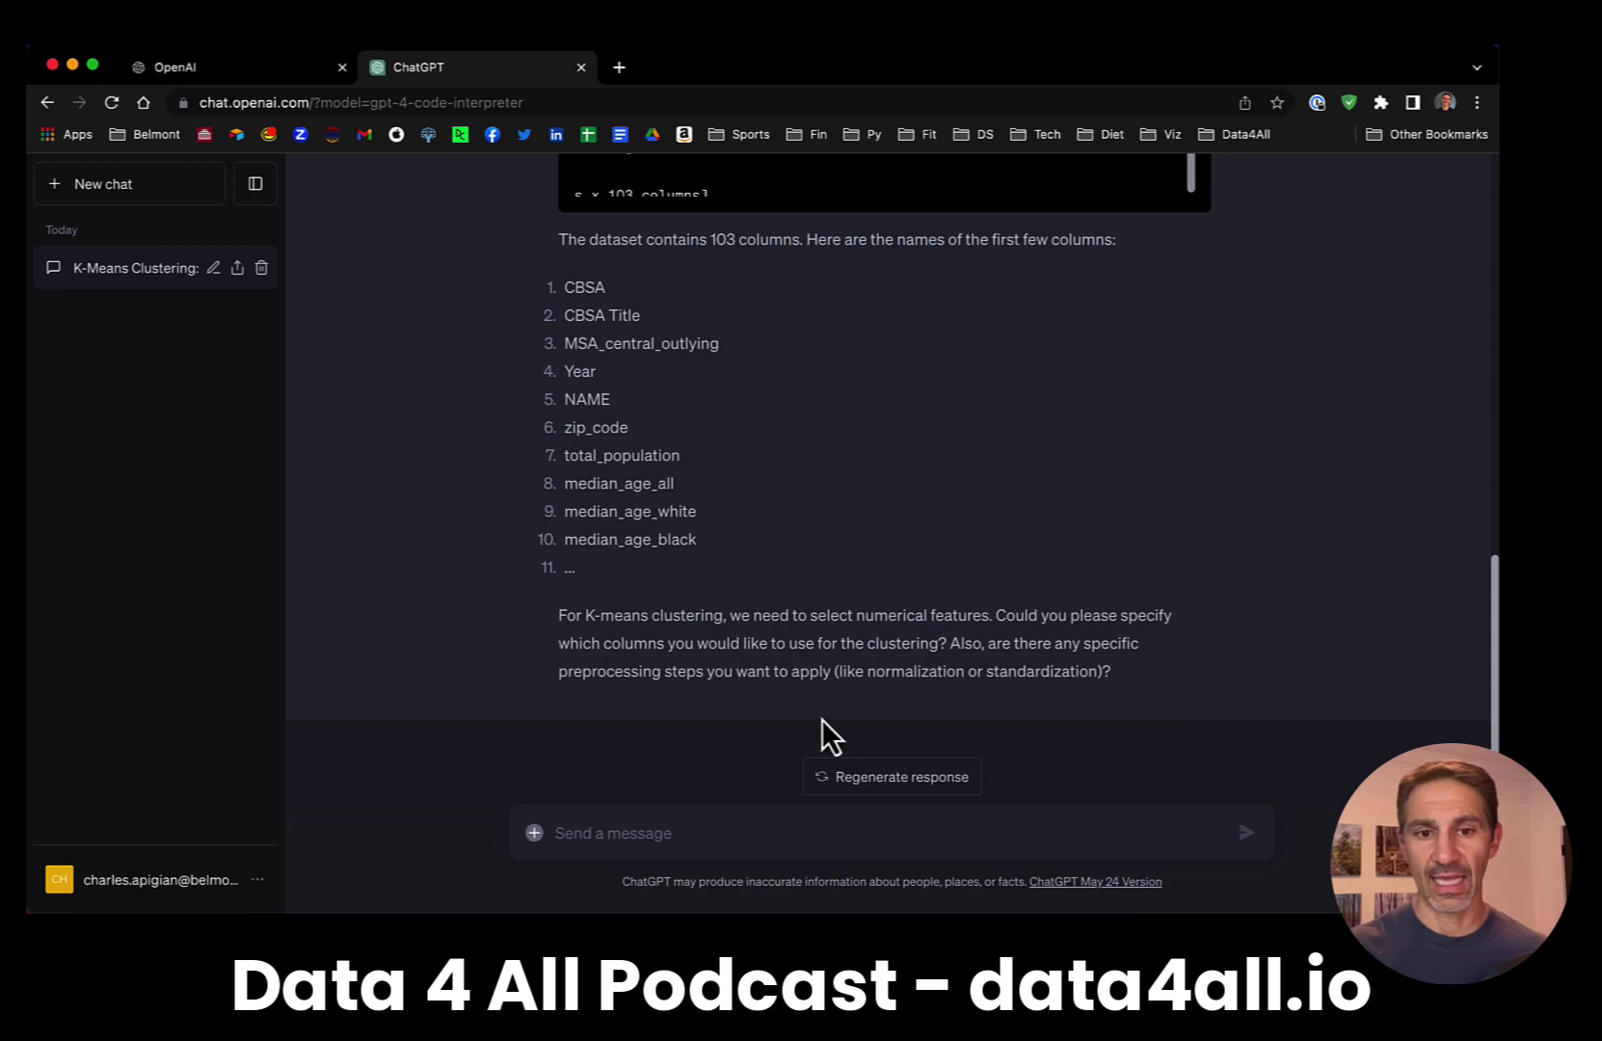
# - Write 'Use the following columns and standardize the data' with the column names pasted below
pyautogui.click(630, 834)
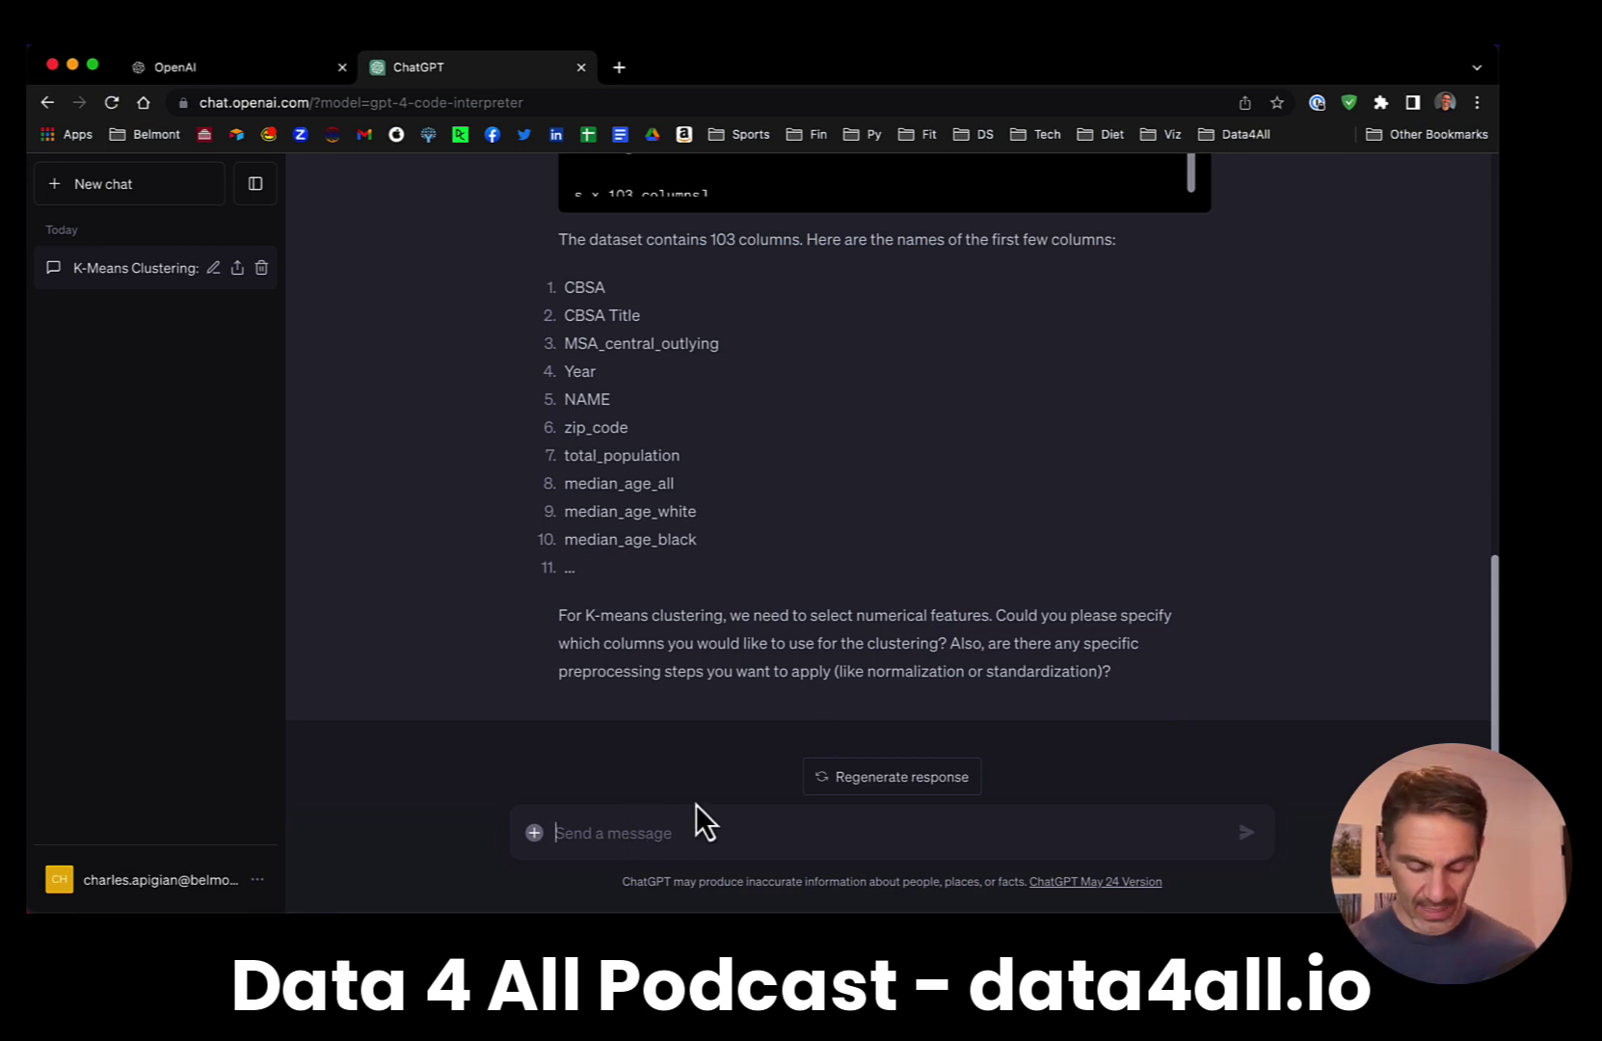
pyautogui.write('U')
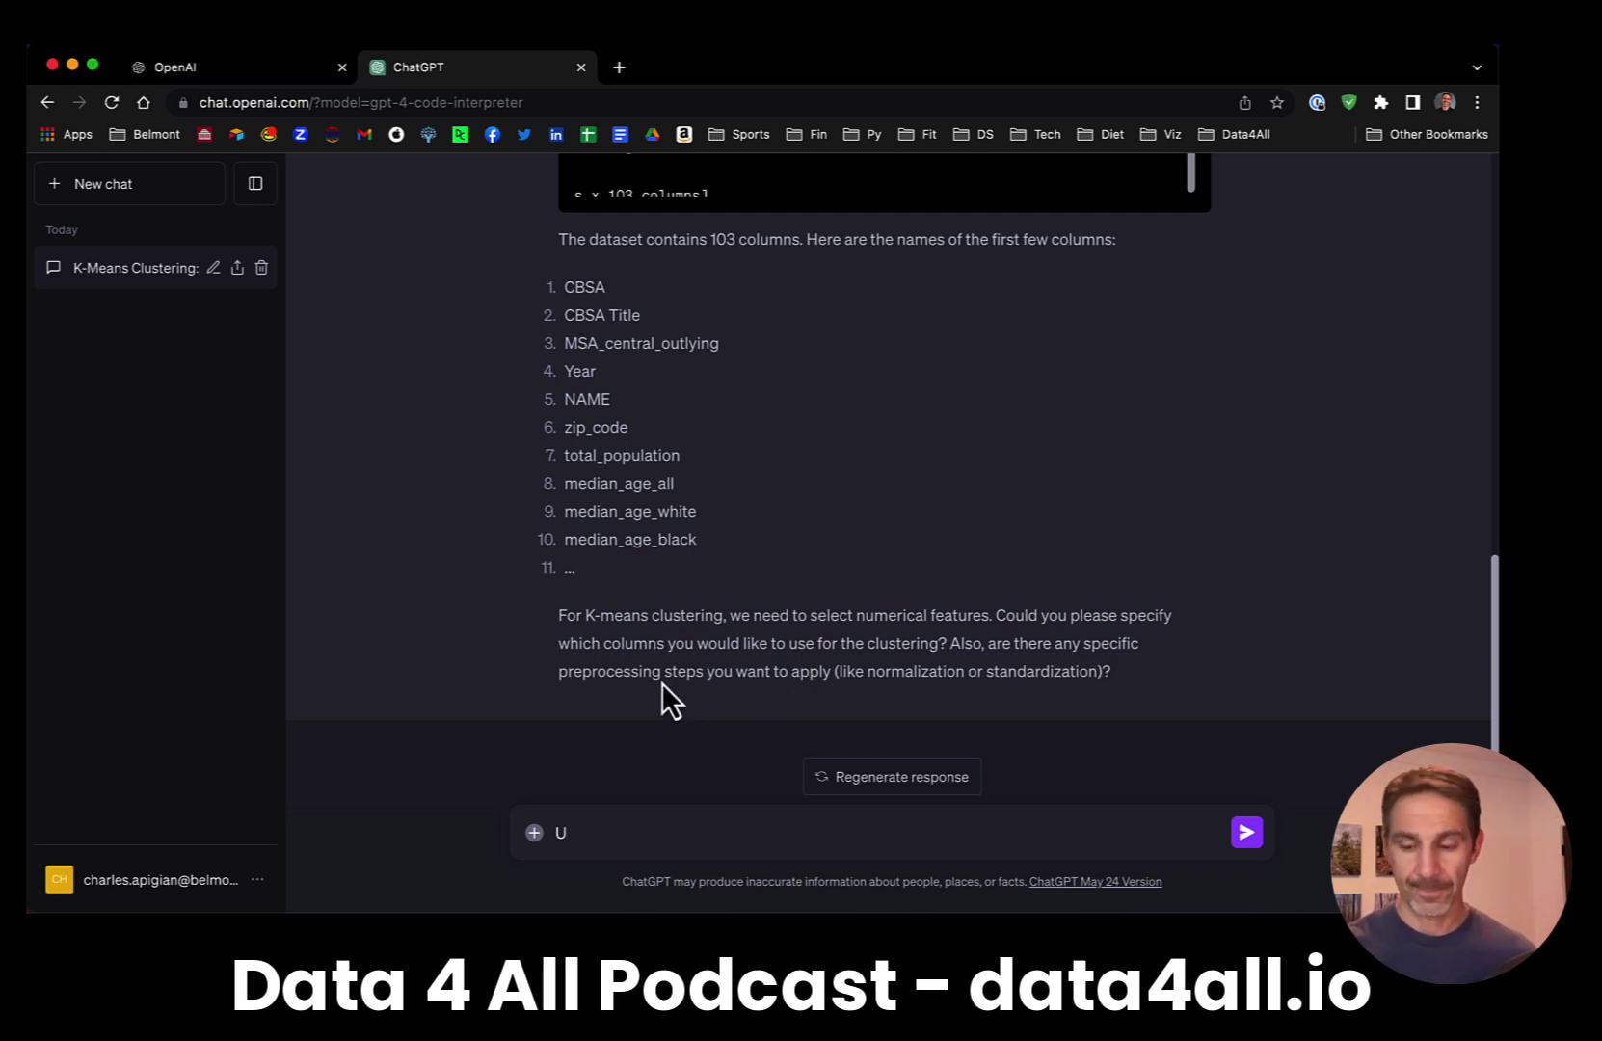
pyautogui.press('BackSpace')
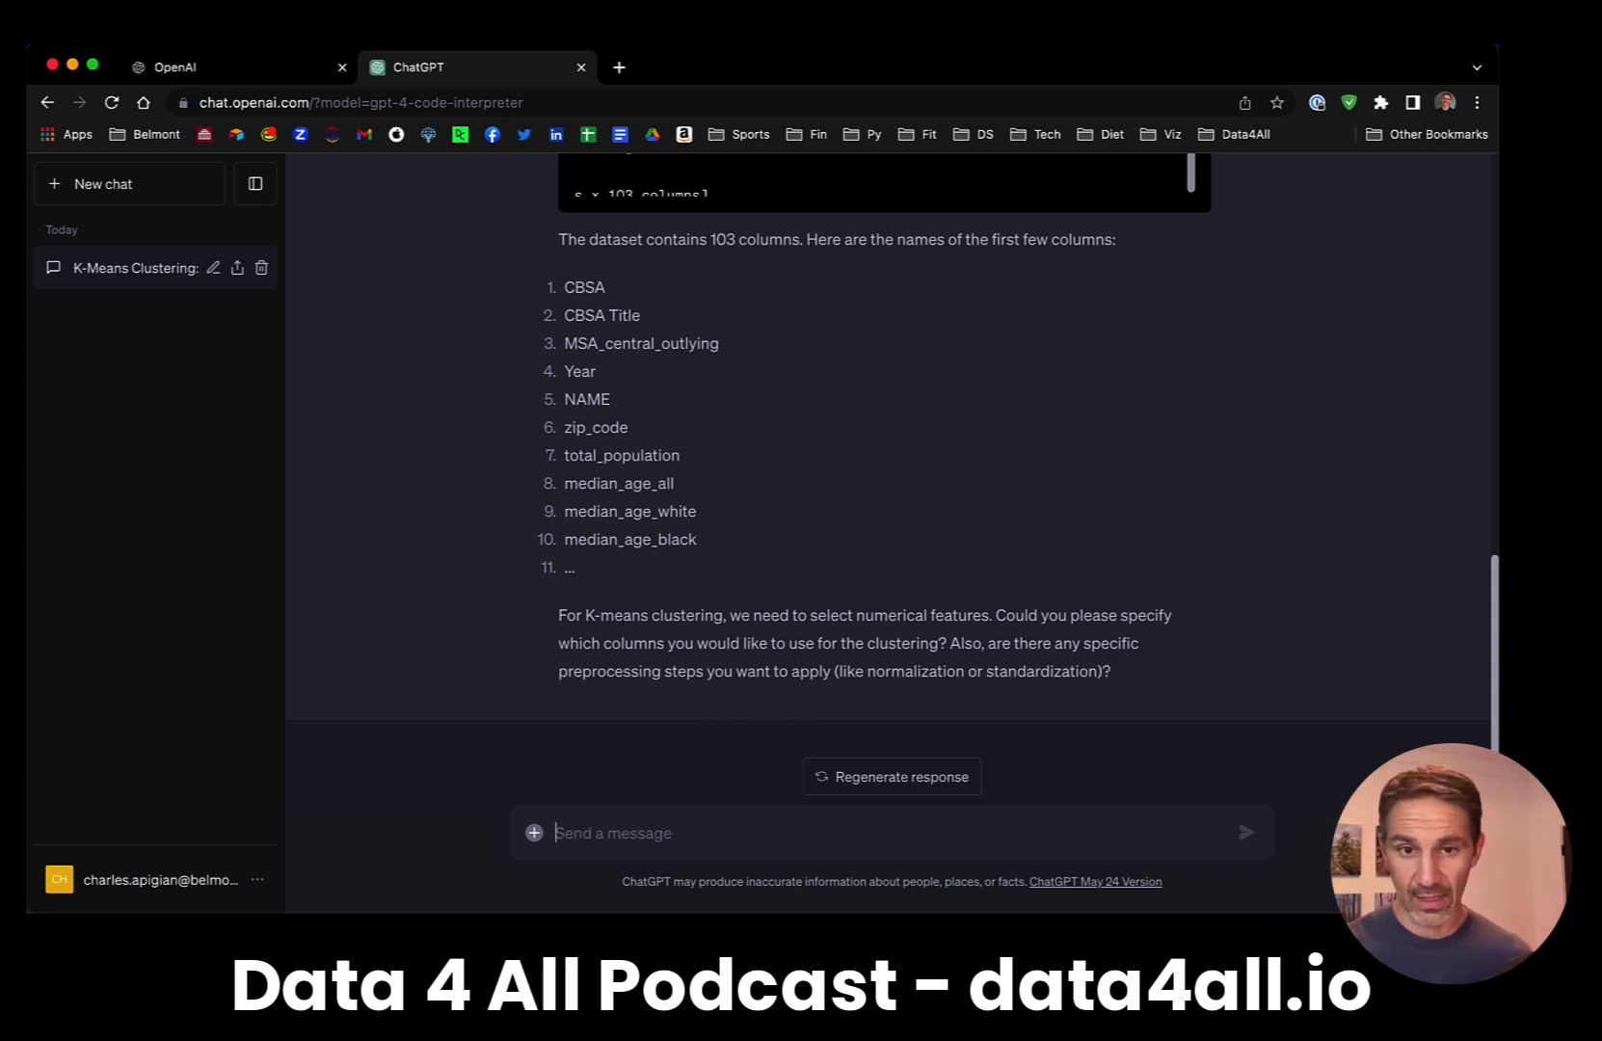
pyautogui.write('U')
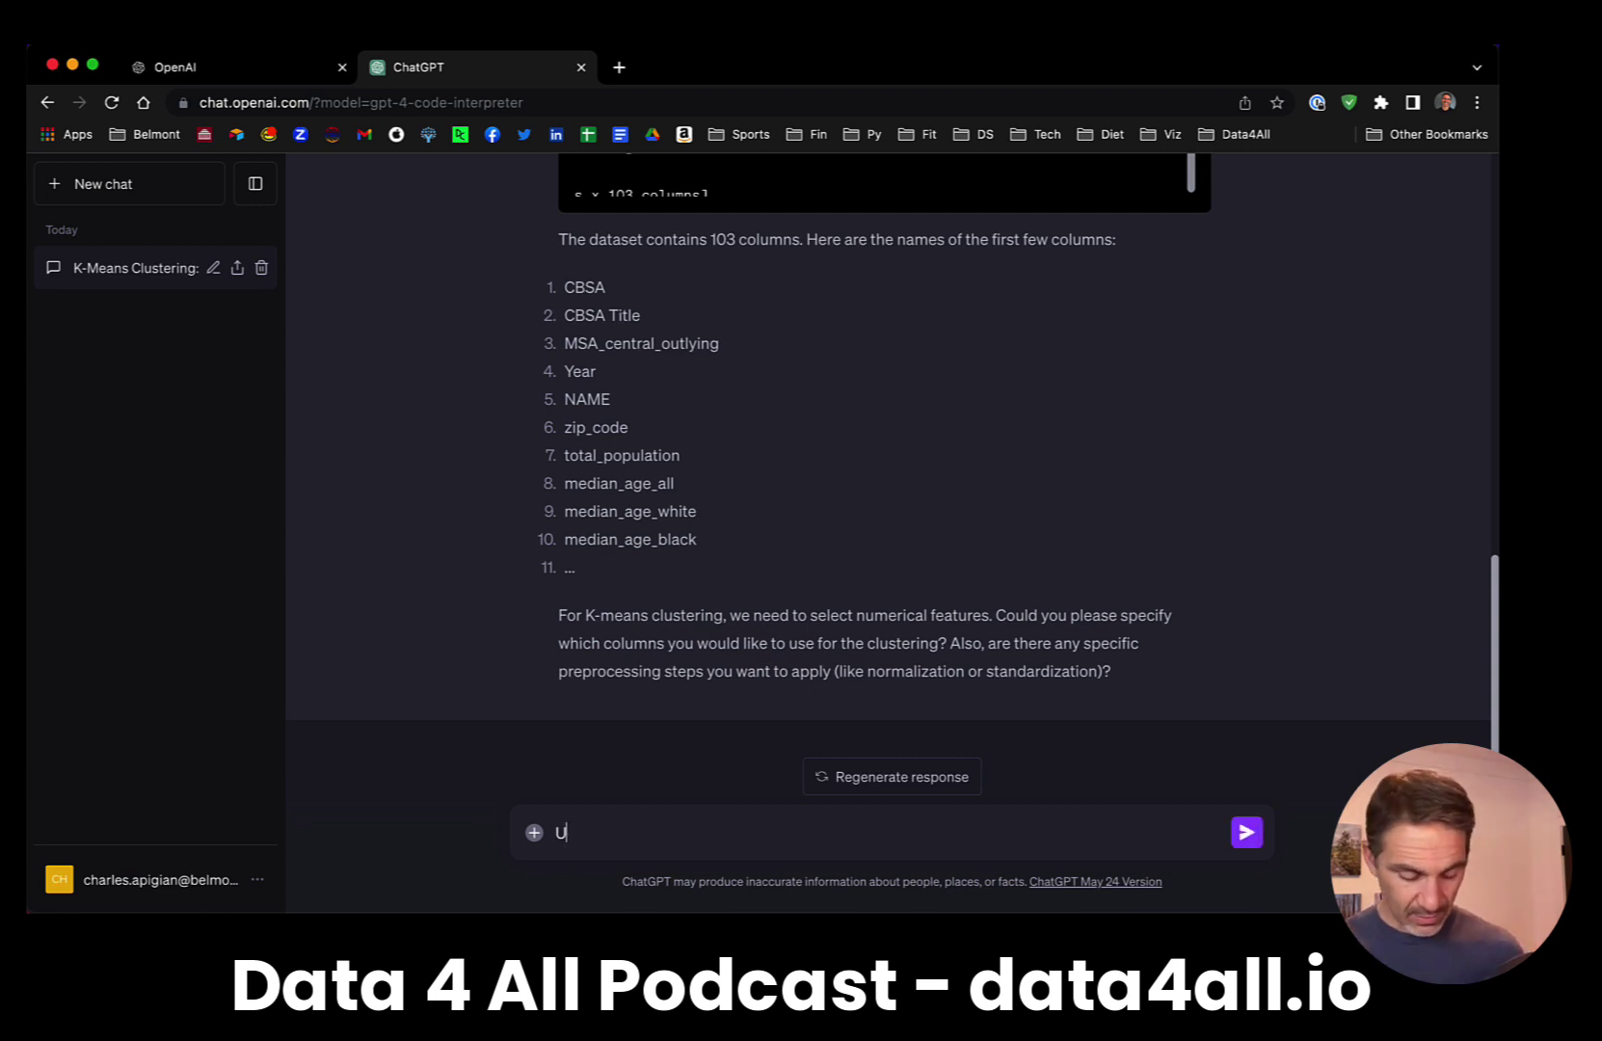
pyautogui.write('se the followi')
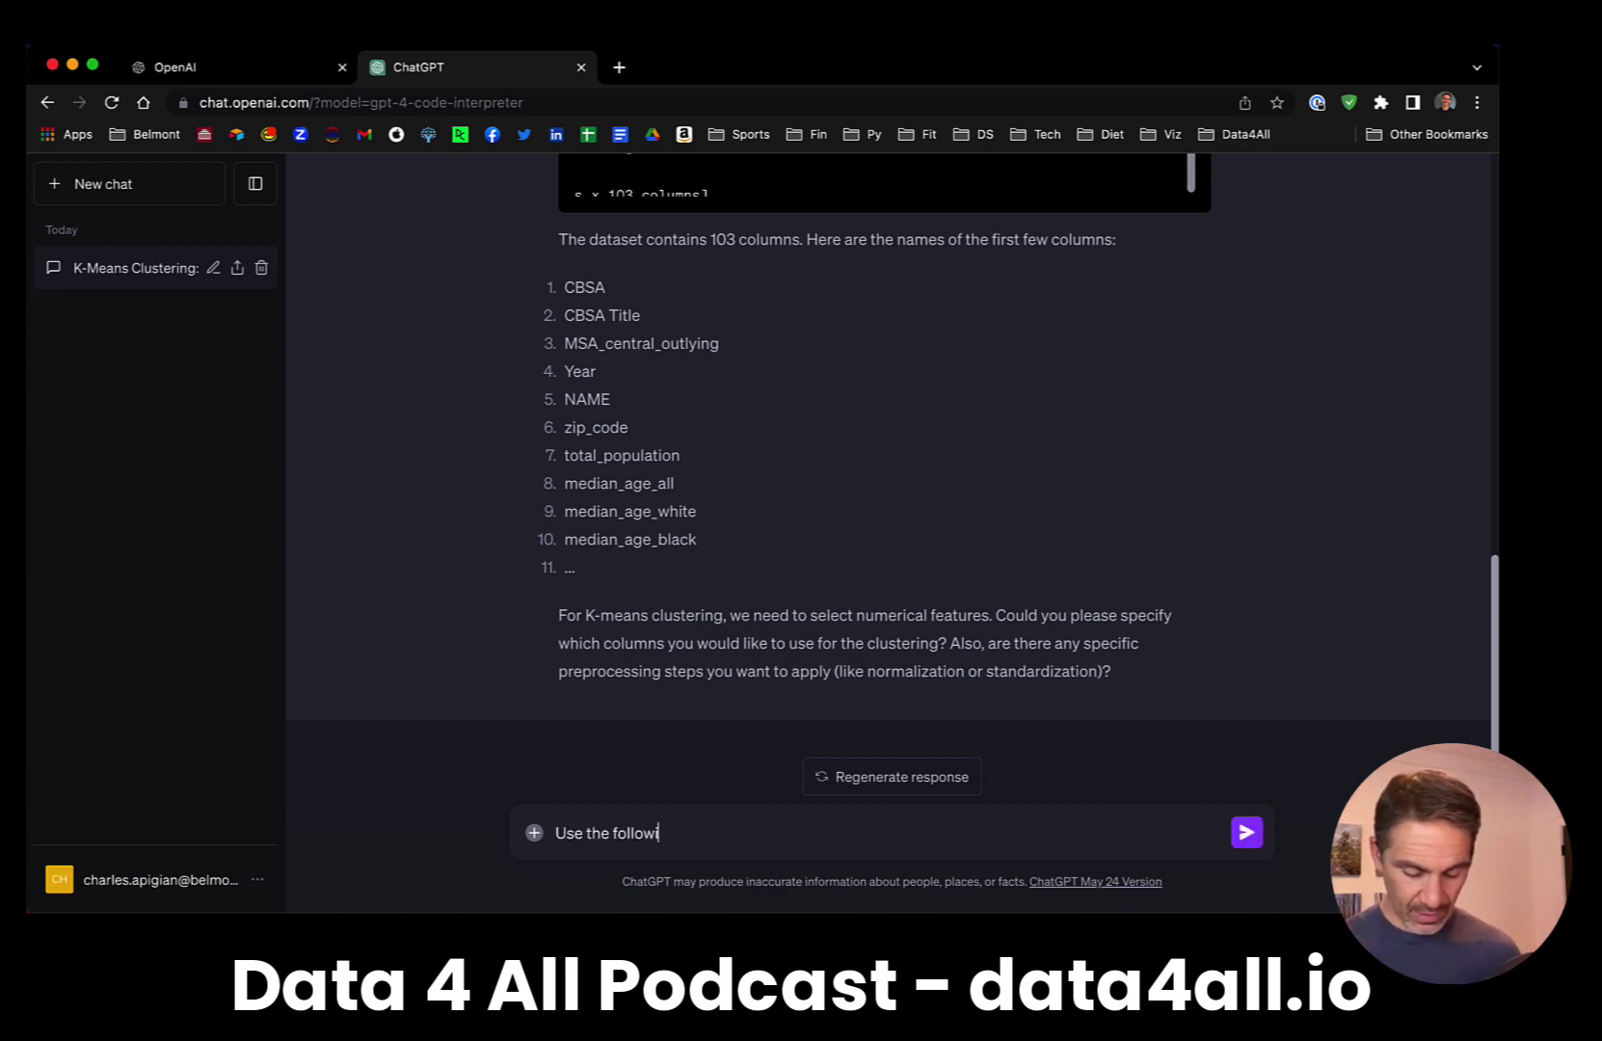
pyautogui.write('ng columns a')
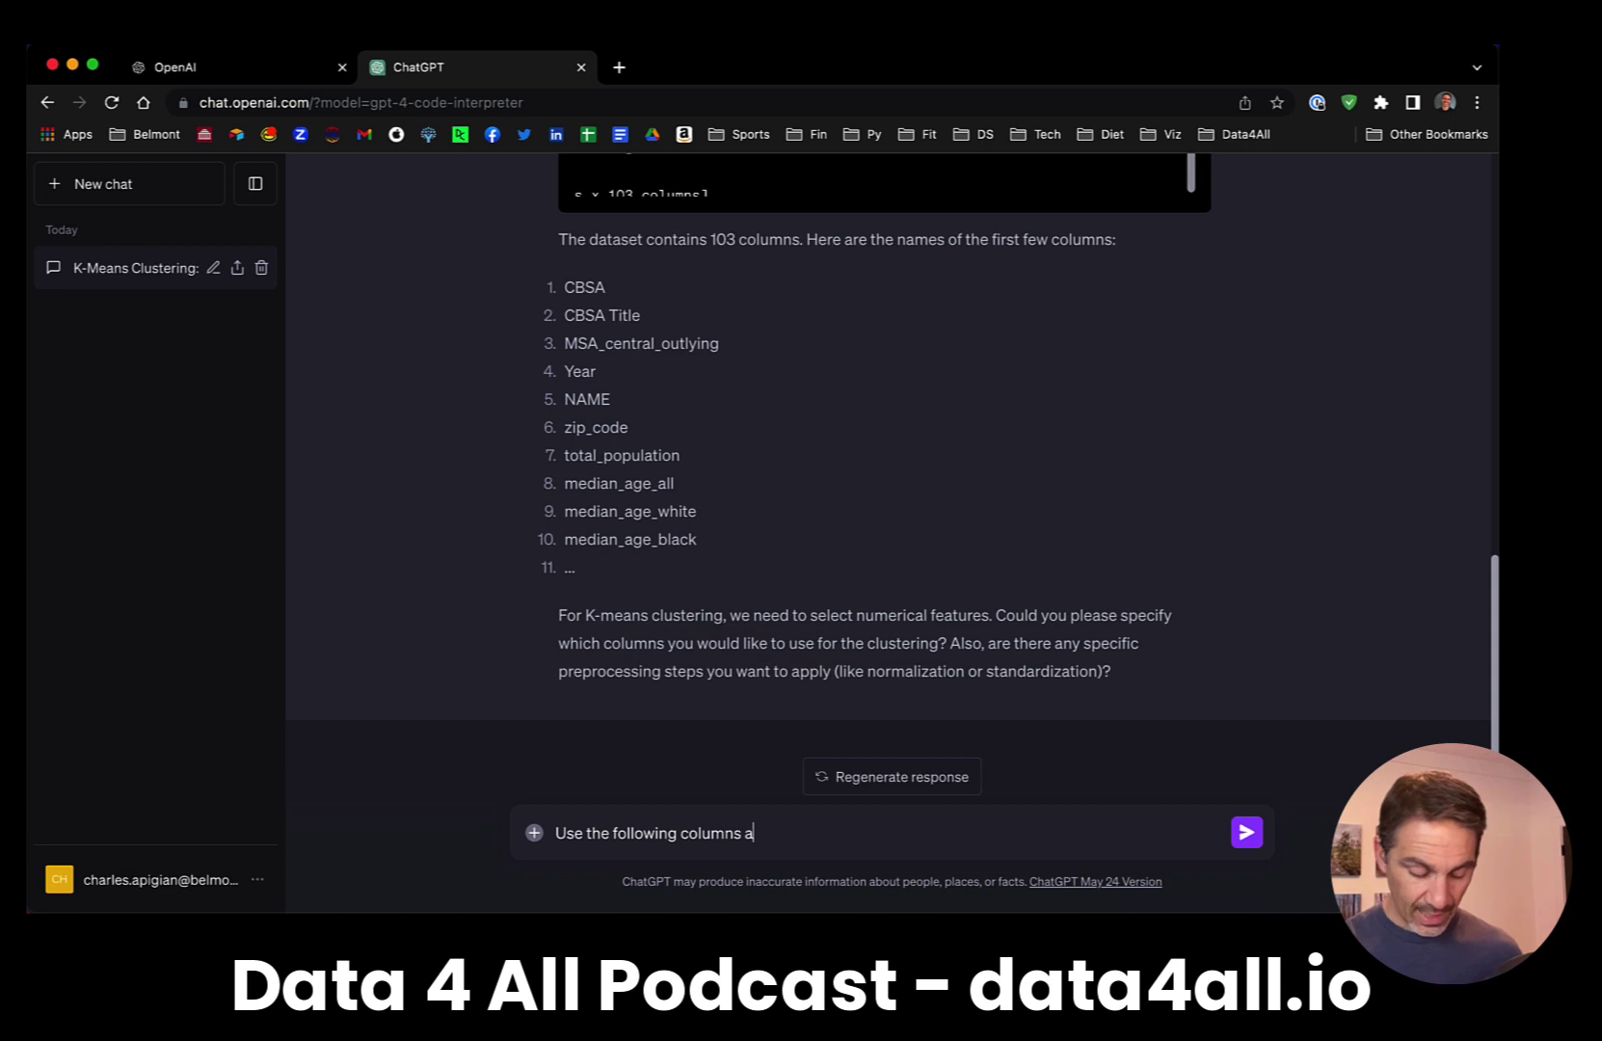
pyautogui.write('nd stan')
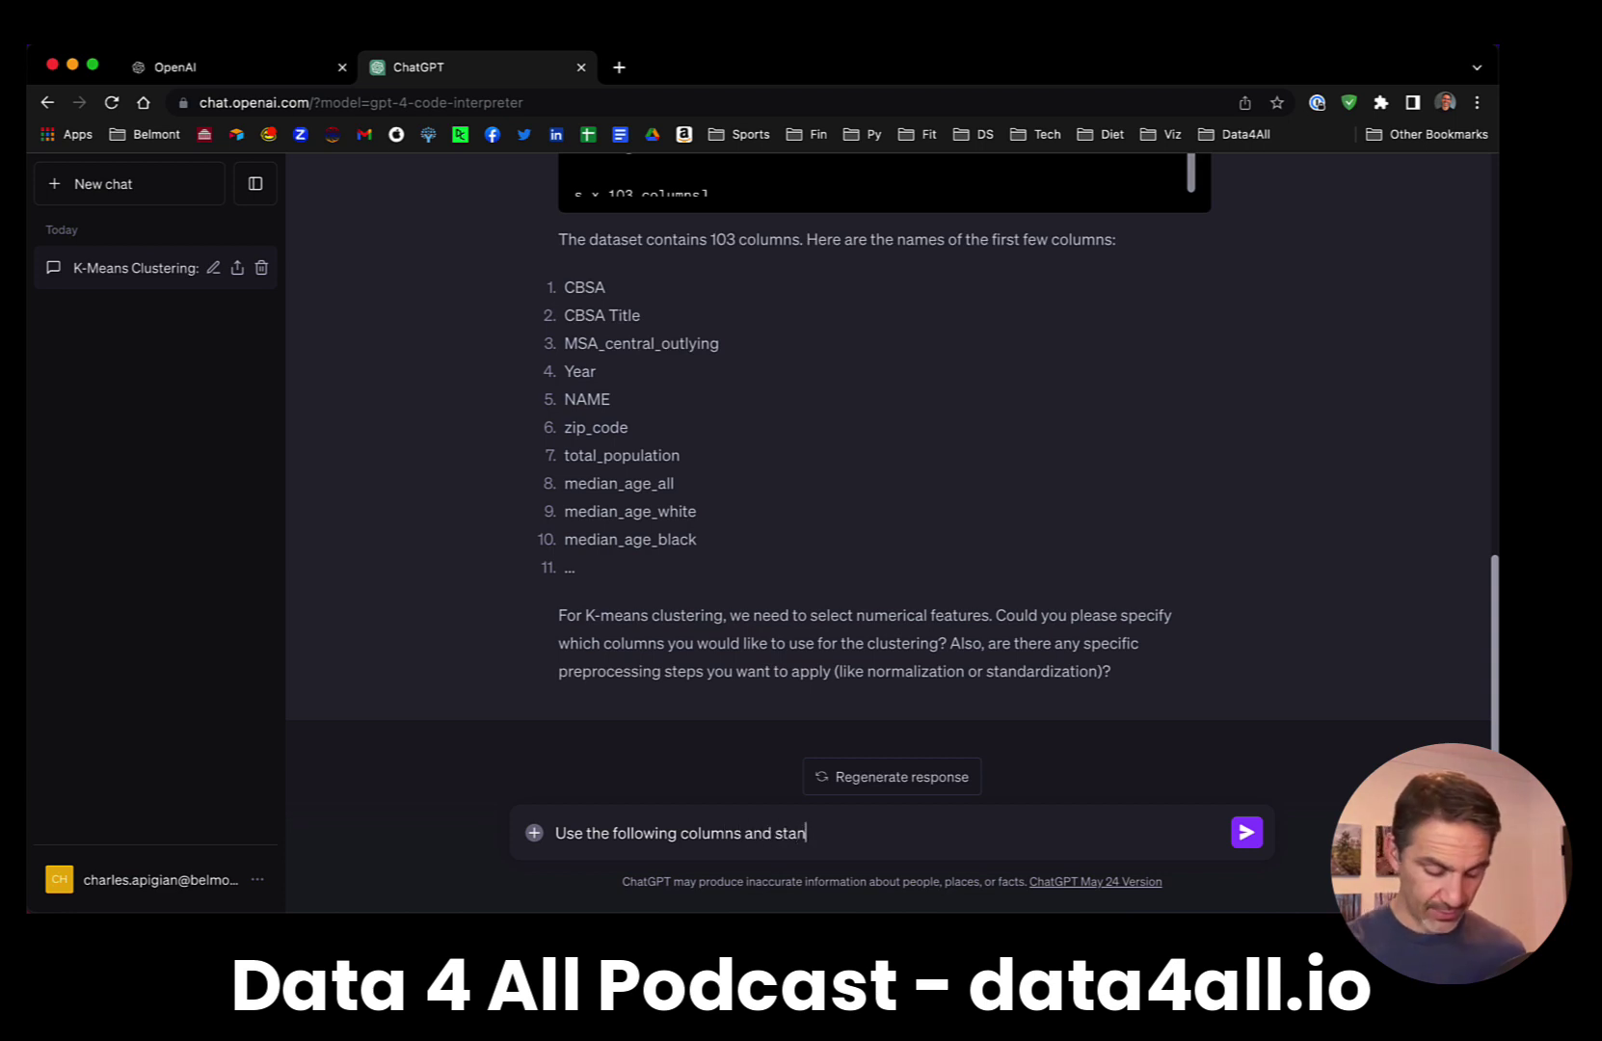
pyautogui.write('dar')
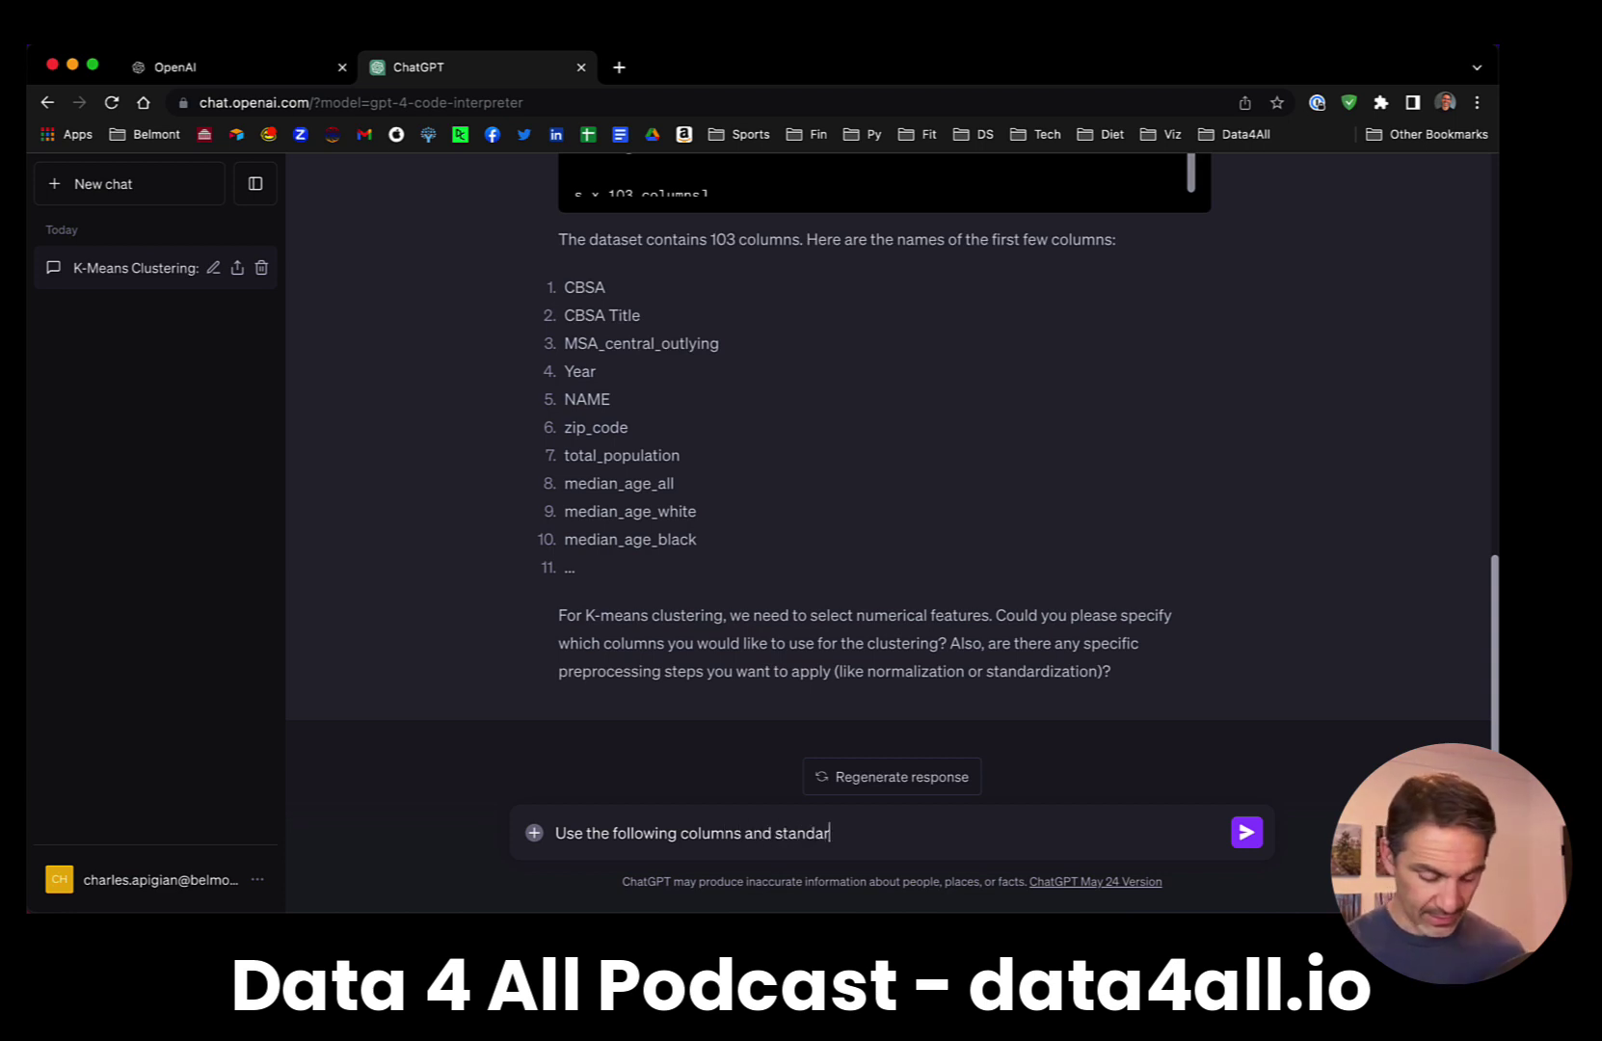
pyautogui.write('dize the data')
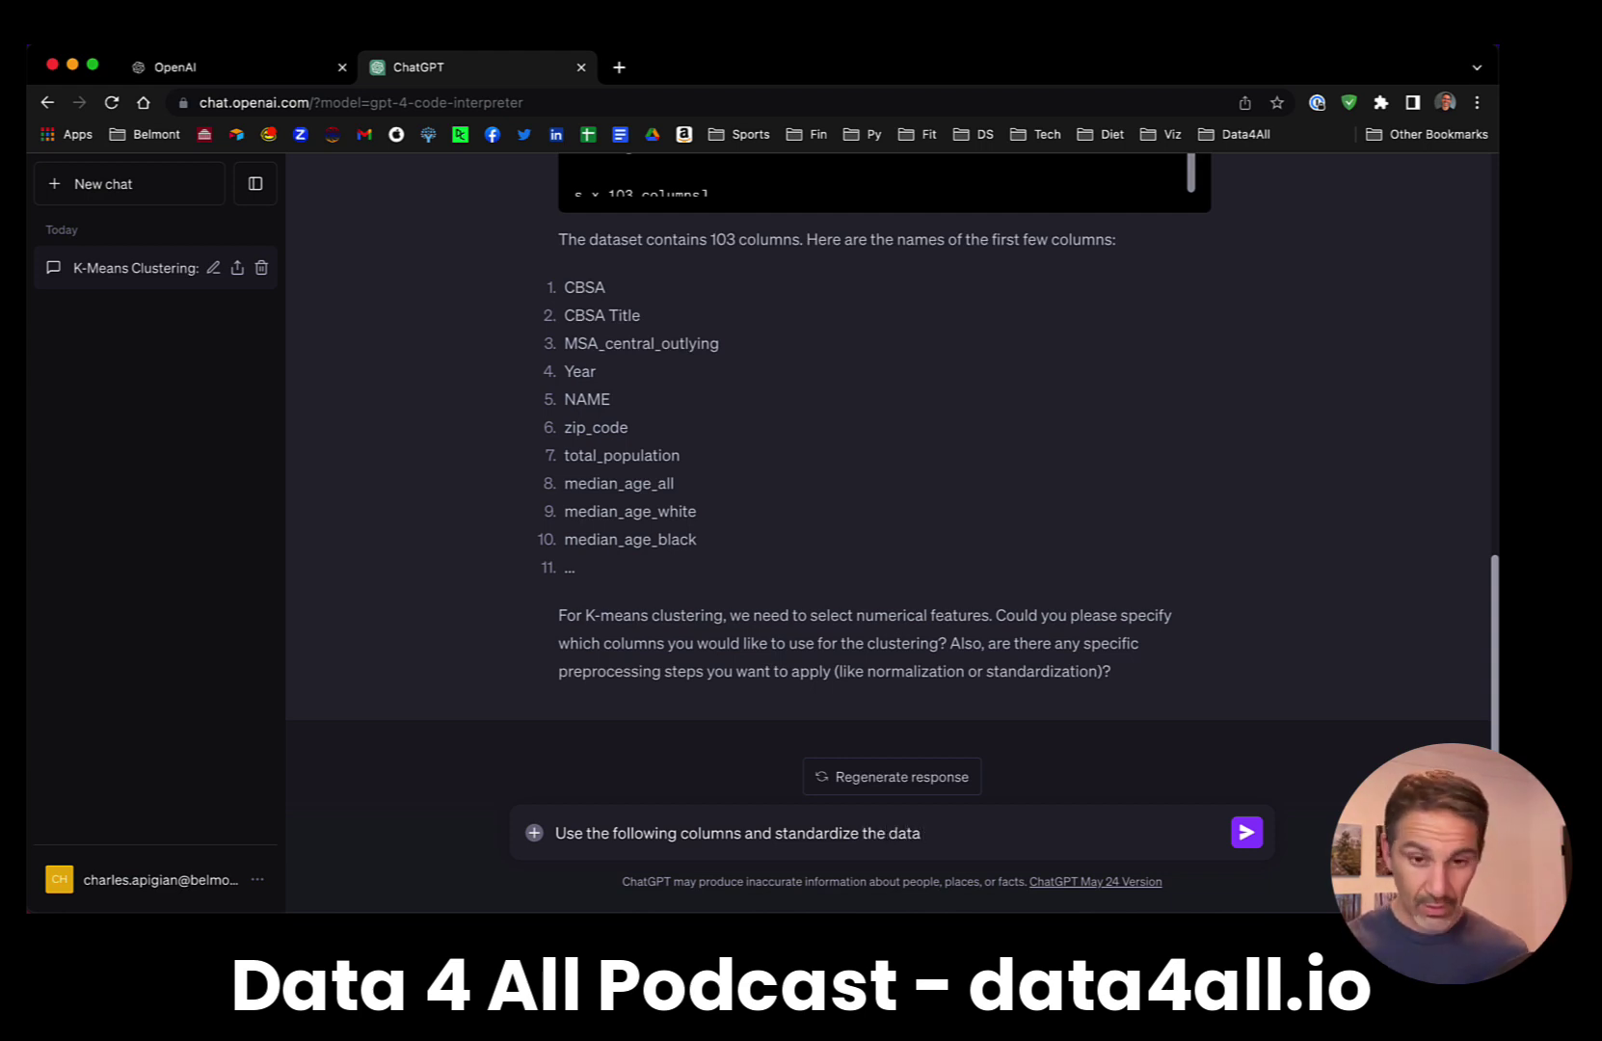
pyautogui.hotkey('shift', 'Return')
pyautogui.press('super+v')
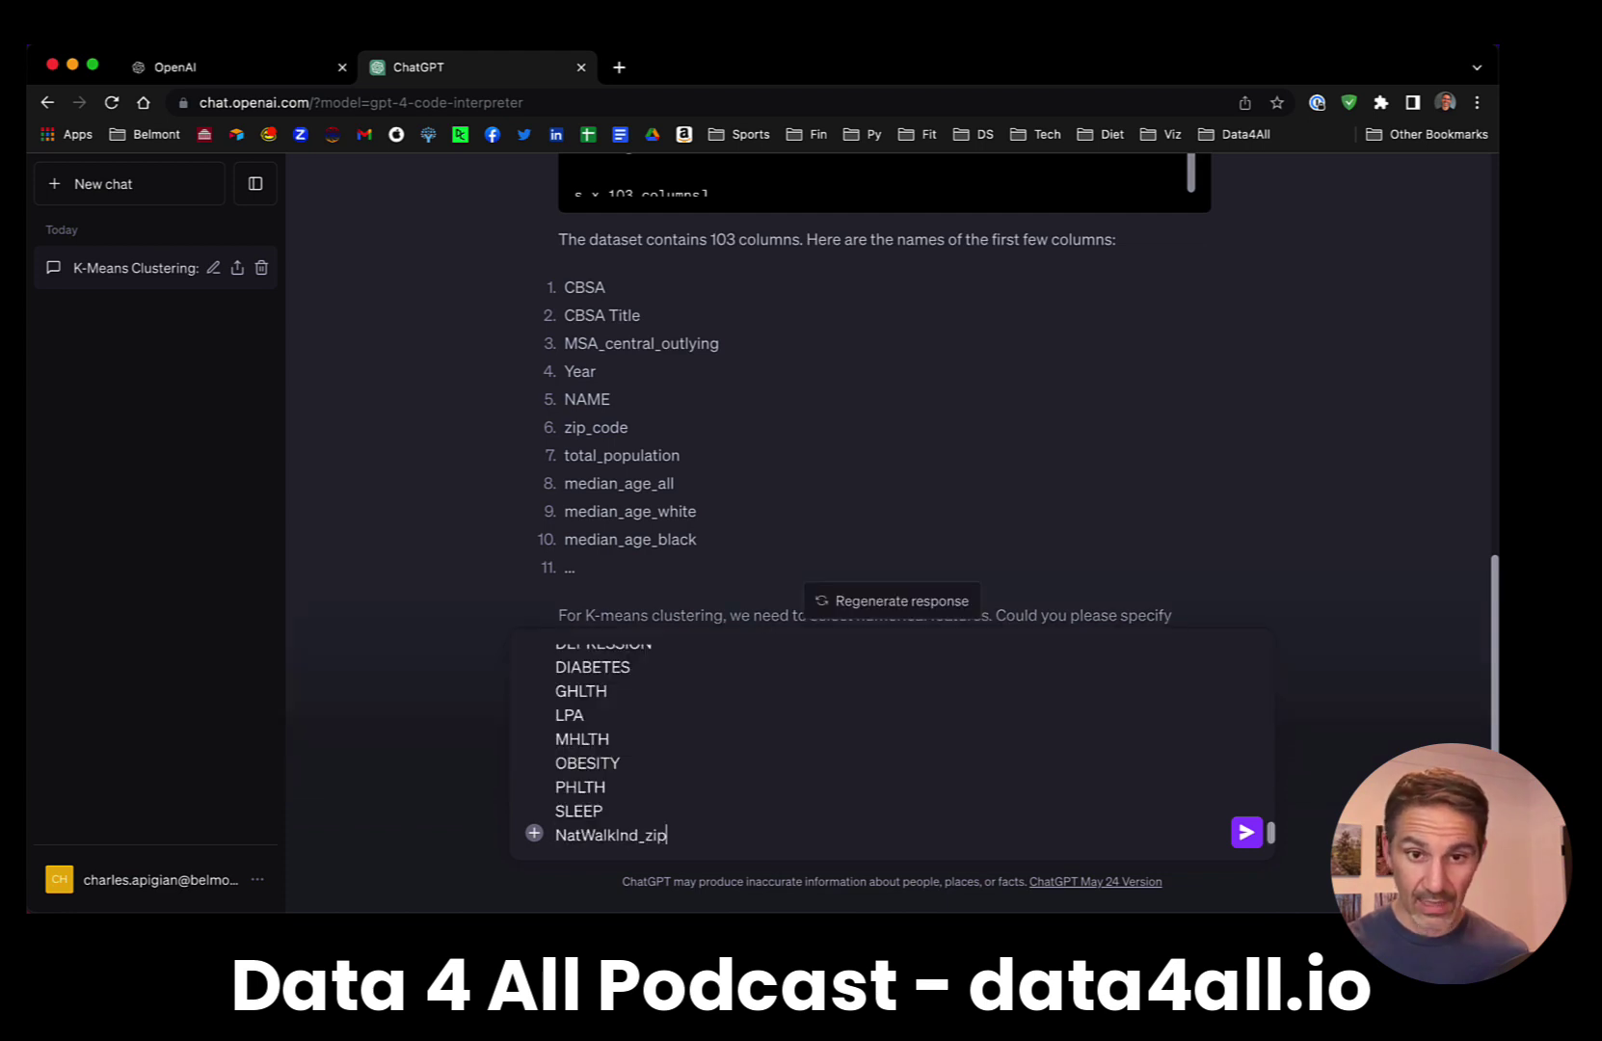
pyautogui.scroll(15, 681, 680)
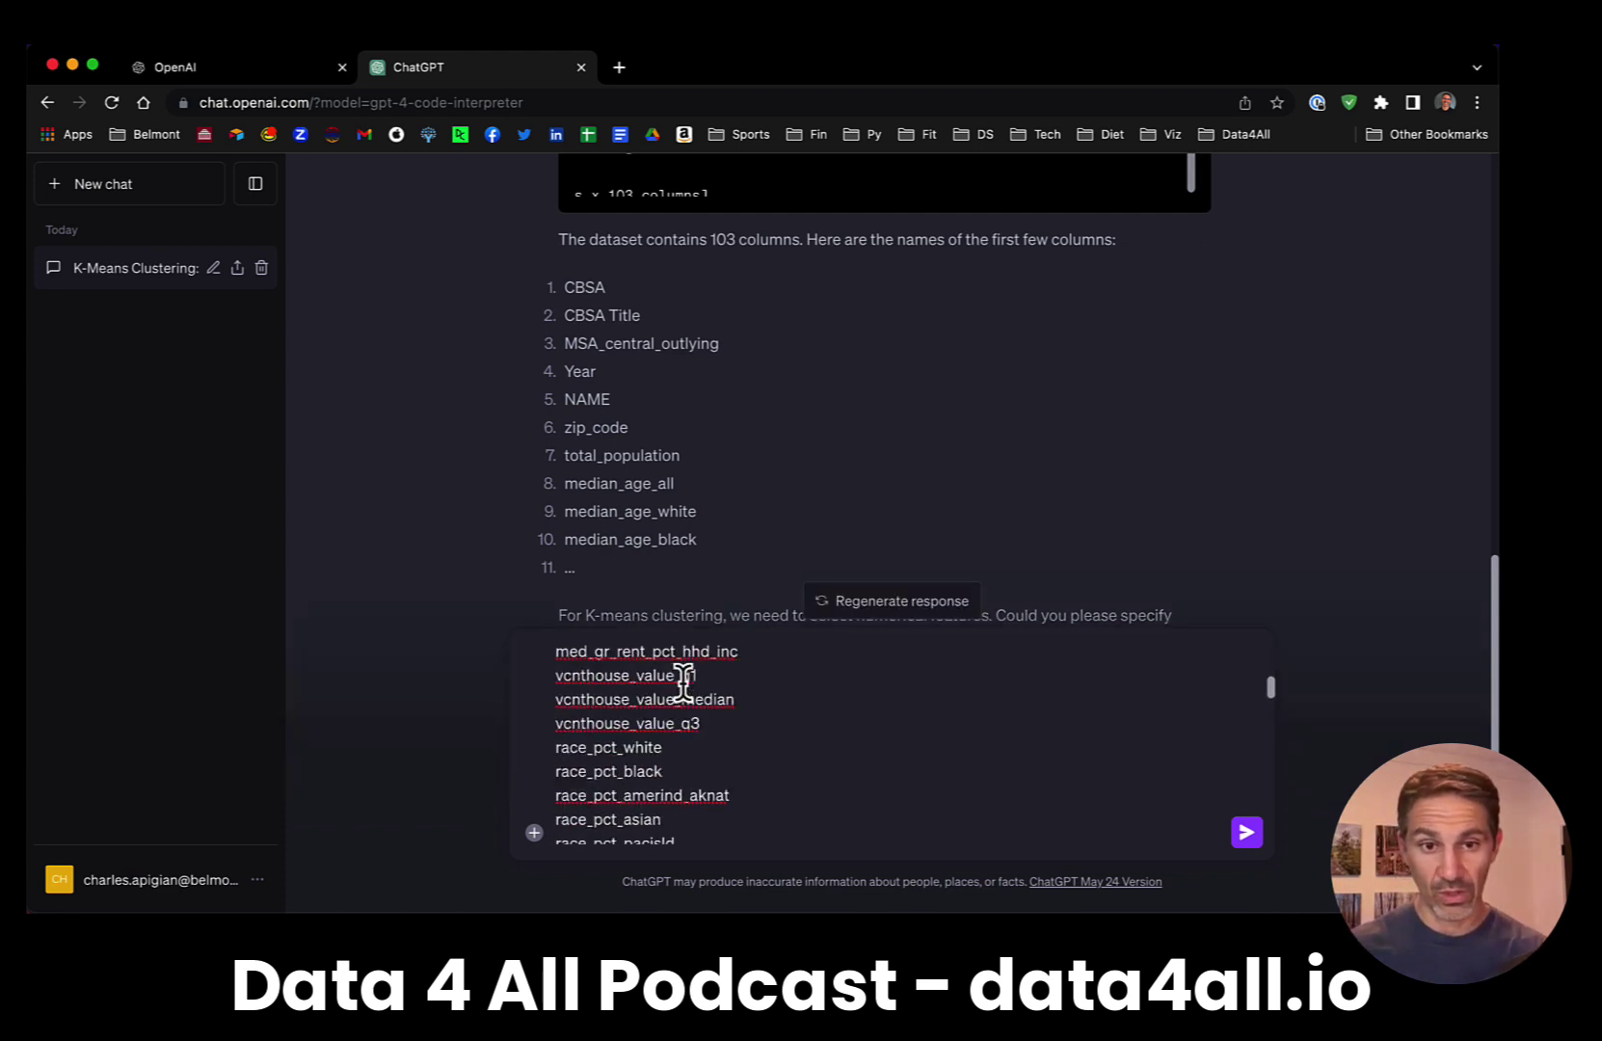
# - Send the column list and reveal the column-selection code
pyautogui.click(1245, 835)
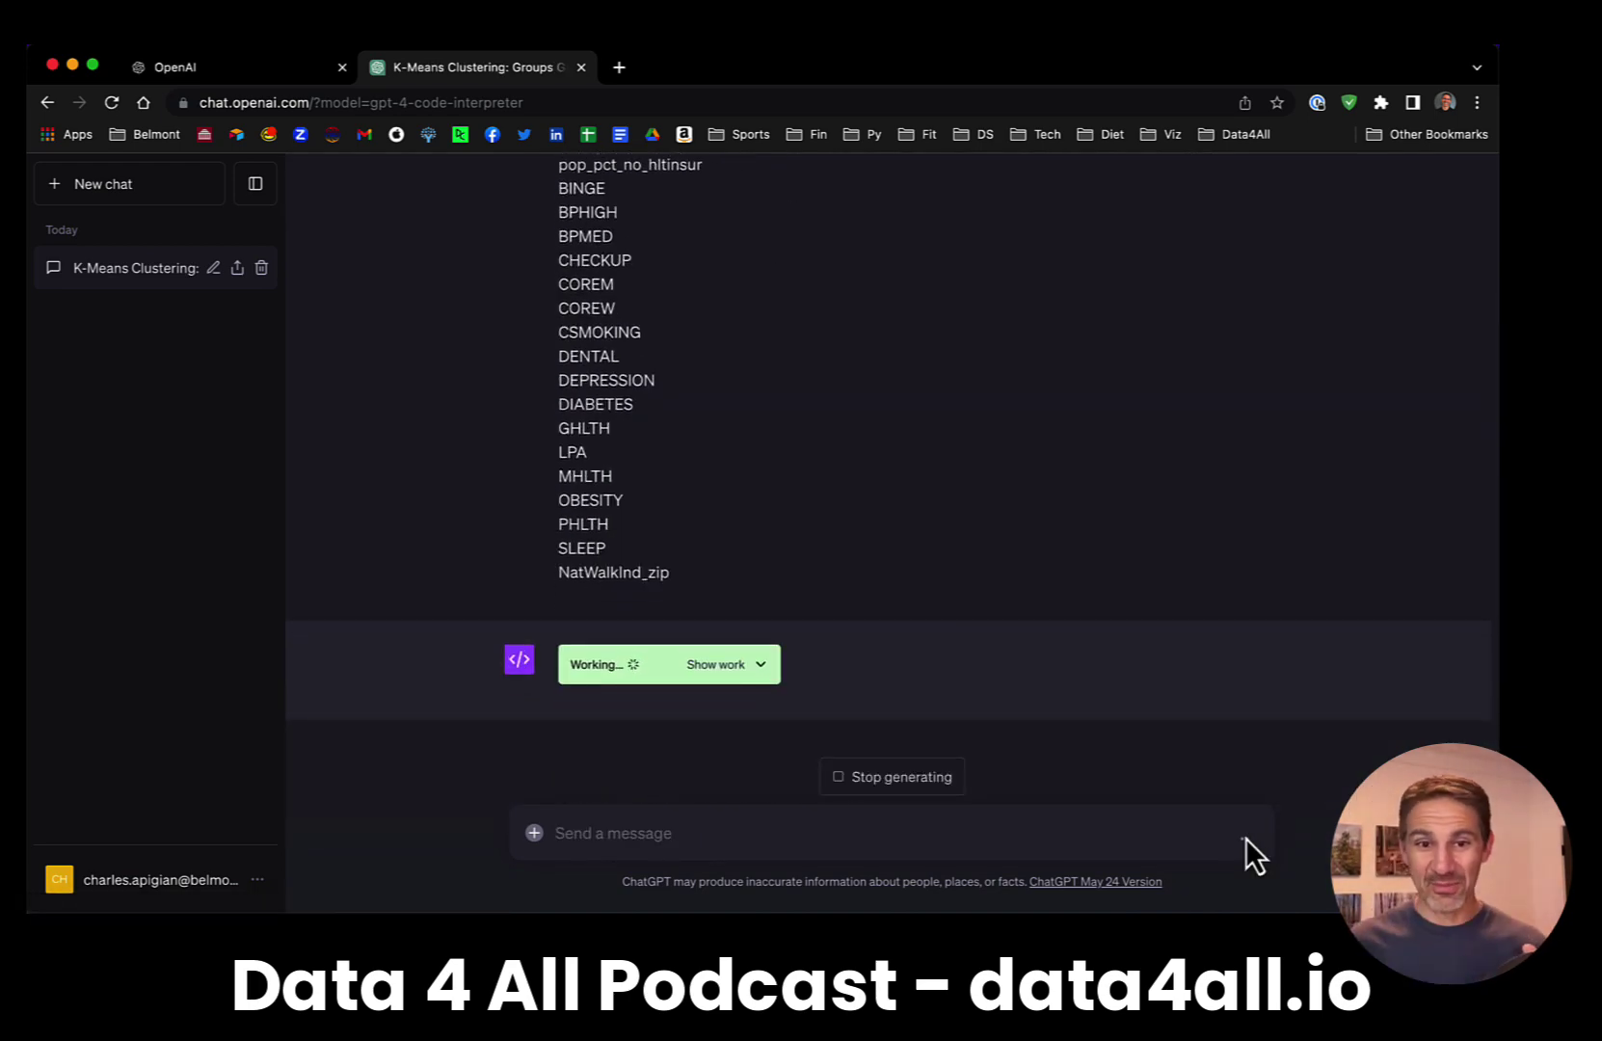
pyautogui.click(730, 672)
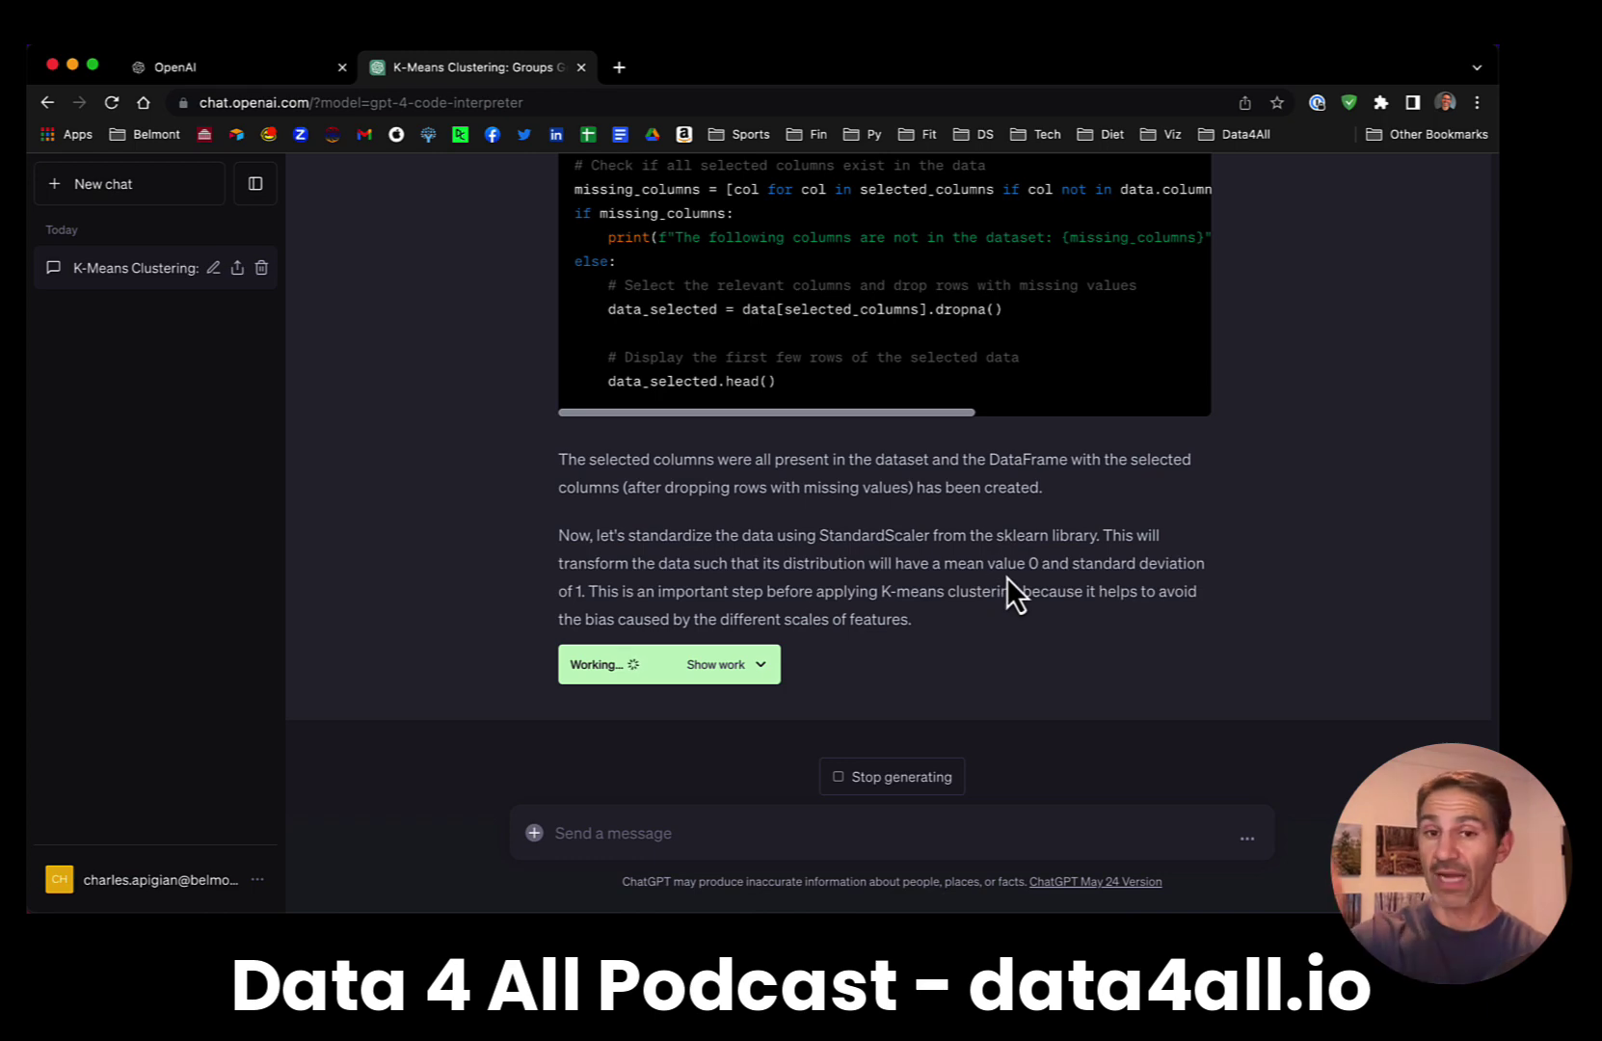
# - Inspect the StandardScaler code and its 5 x 74 standardized result
pyautogui.click(735, 670)
pyautogui.scroll(5, 443, 398)
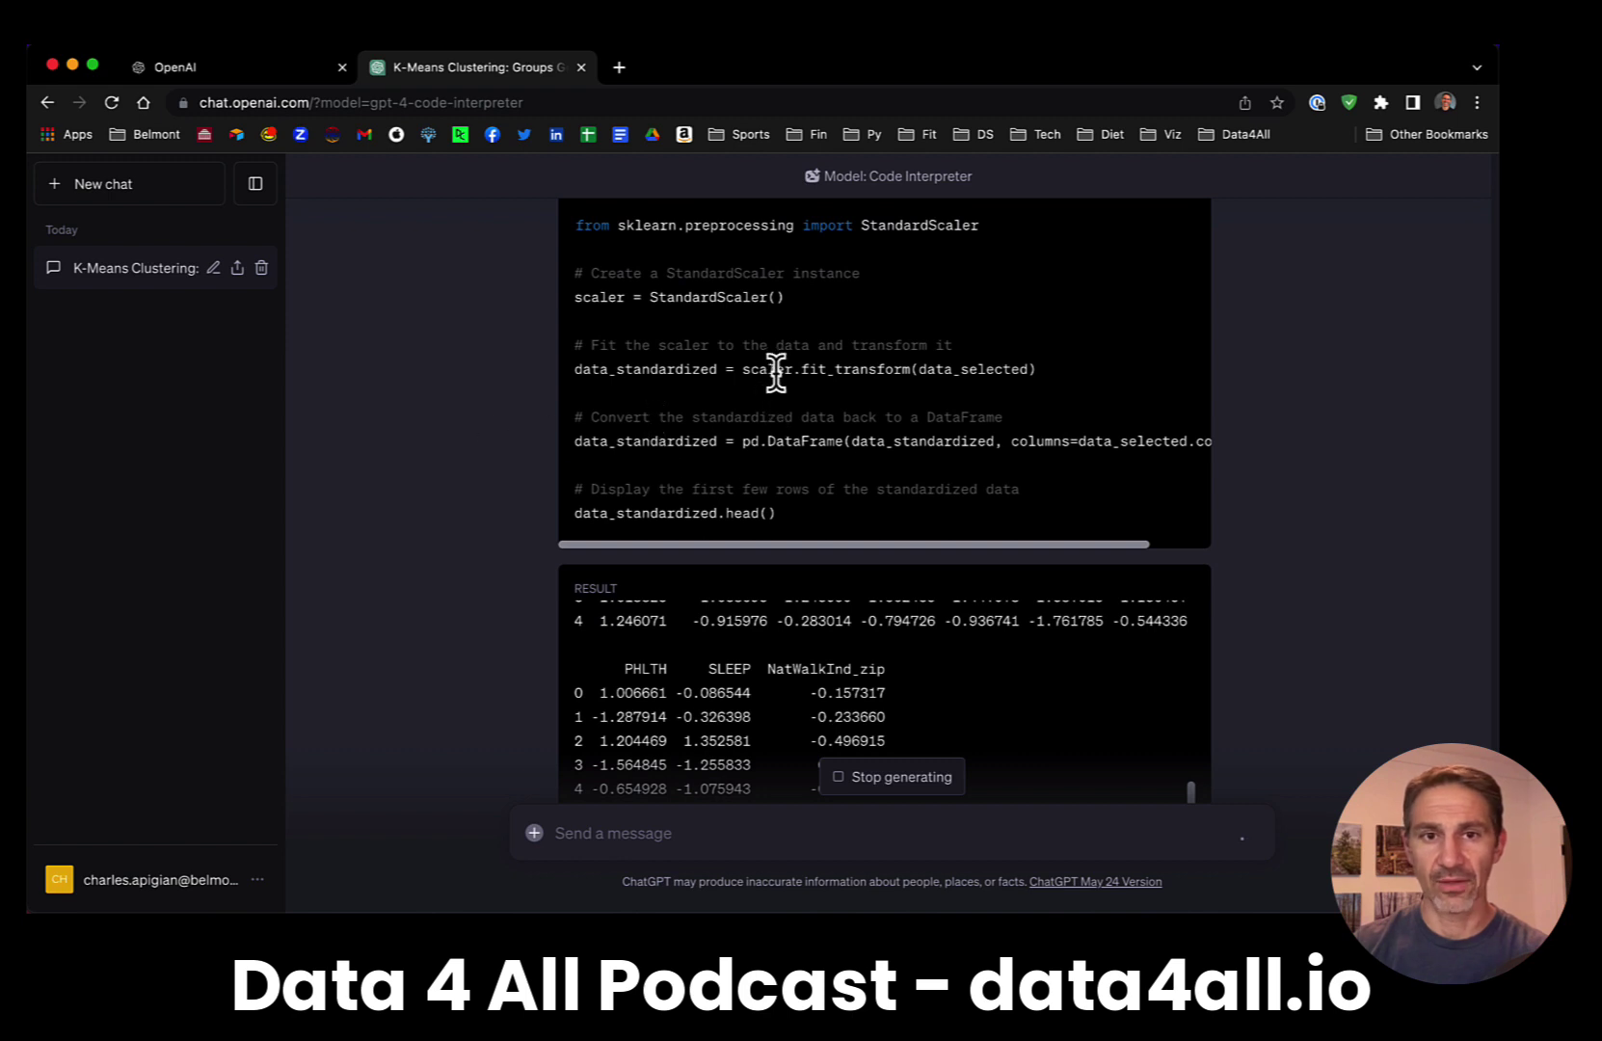
pyautogui.moveTo(649, 297); pyautogui.dragTo(784, 299)
pyautogui.click(724, 309)
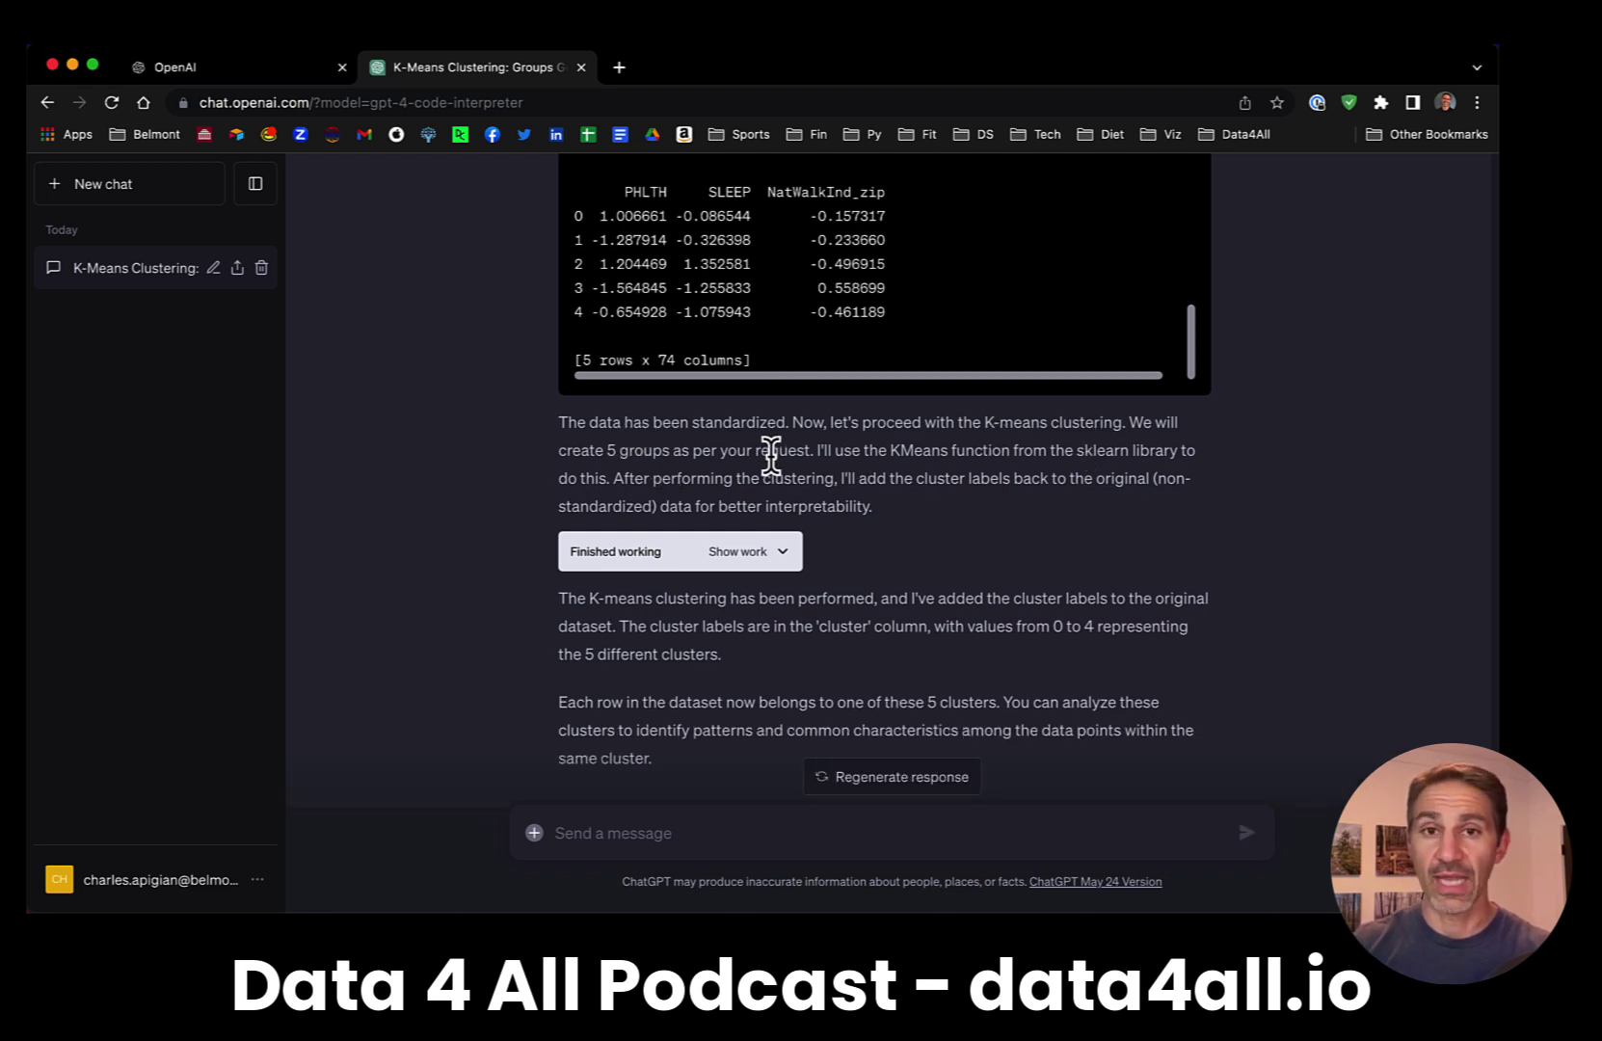
pyautogui.scroll(2, 772, 458)
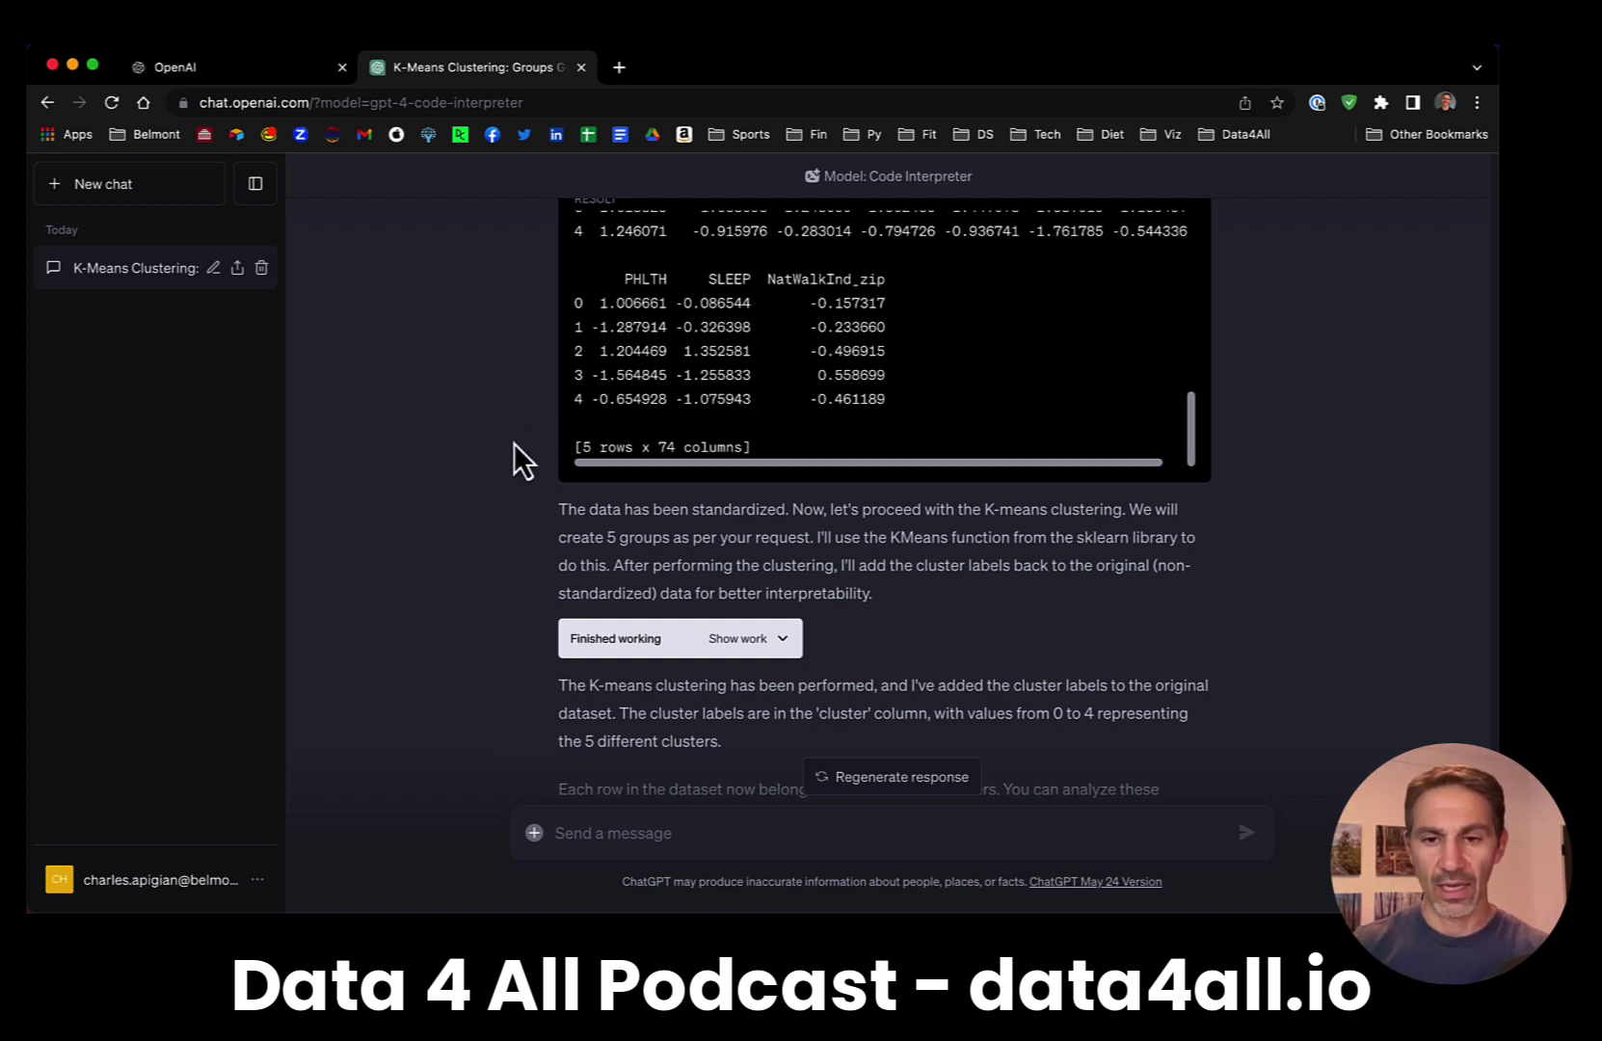
# - Inspect the k-means code's n_clusters and kmeans.fit lines and the 5 x 75 clustered result
pyautogui.scroll(-3, 513, 444)
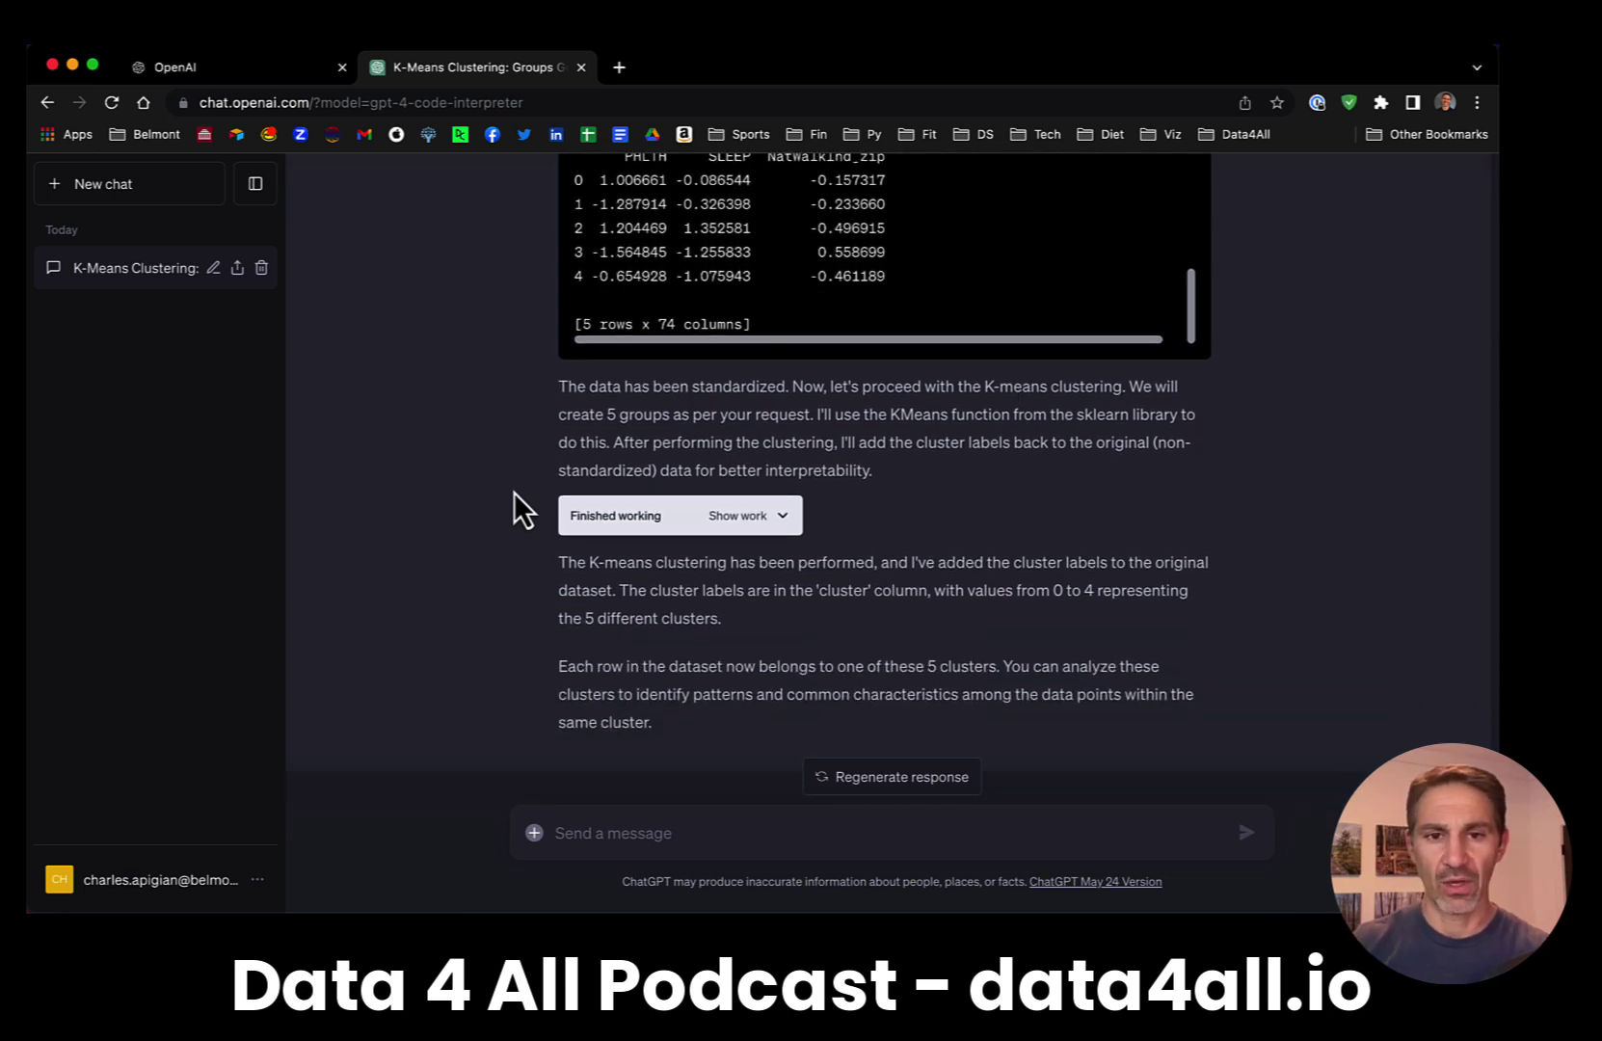
pyautogui.click(743, 521)
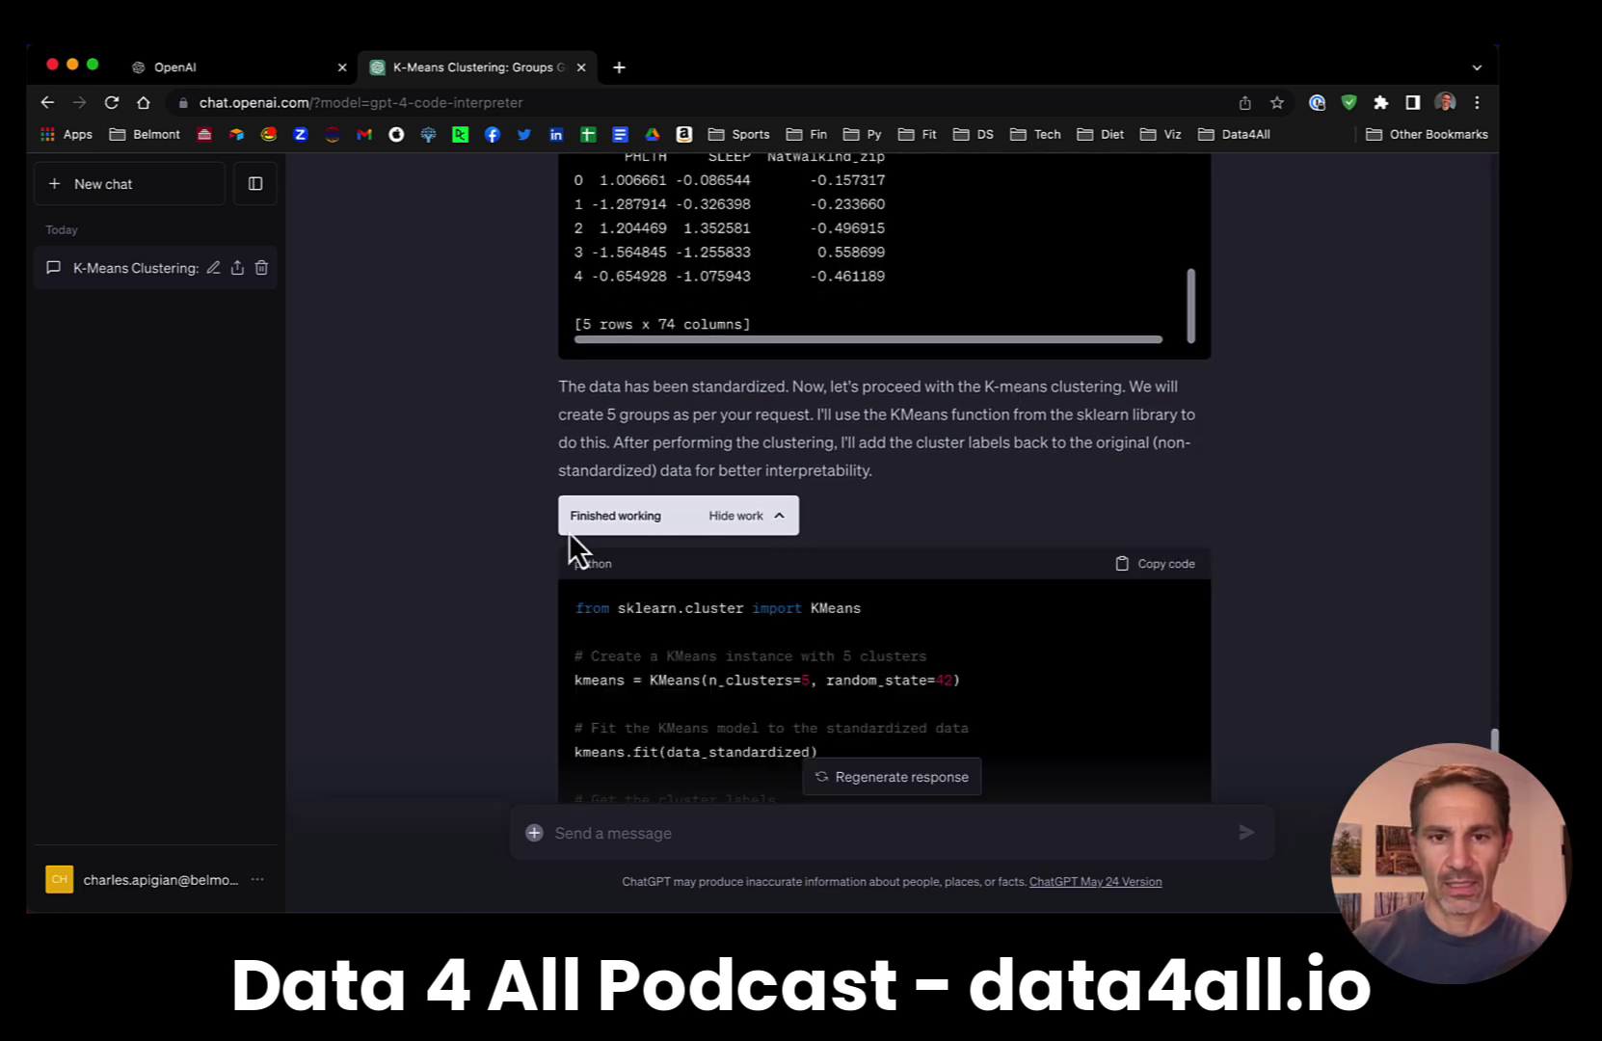
pyautogui.scroll(-3, 536, 548)
pyautogui.scroll(-5, 536, 547)
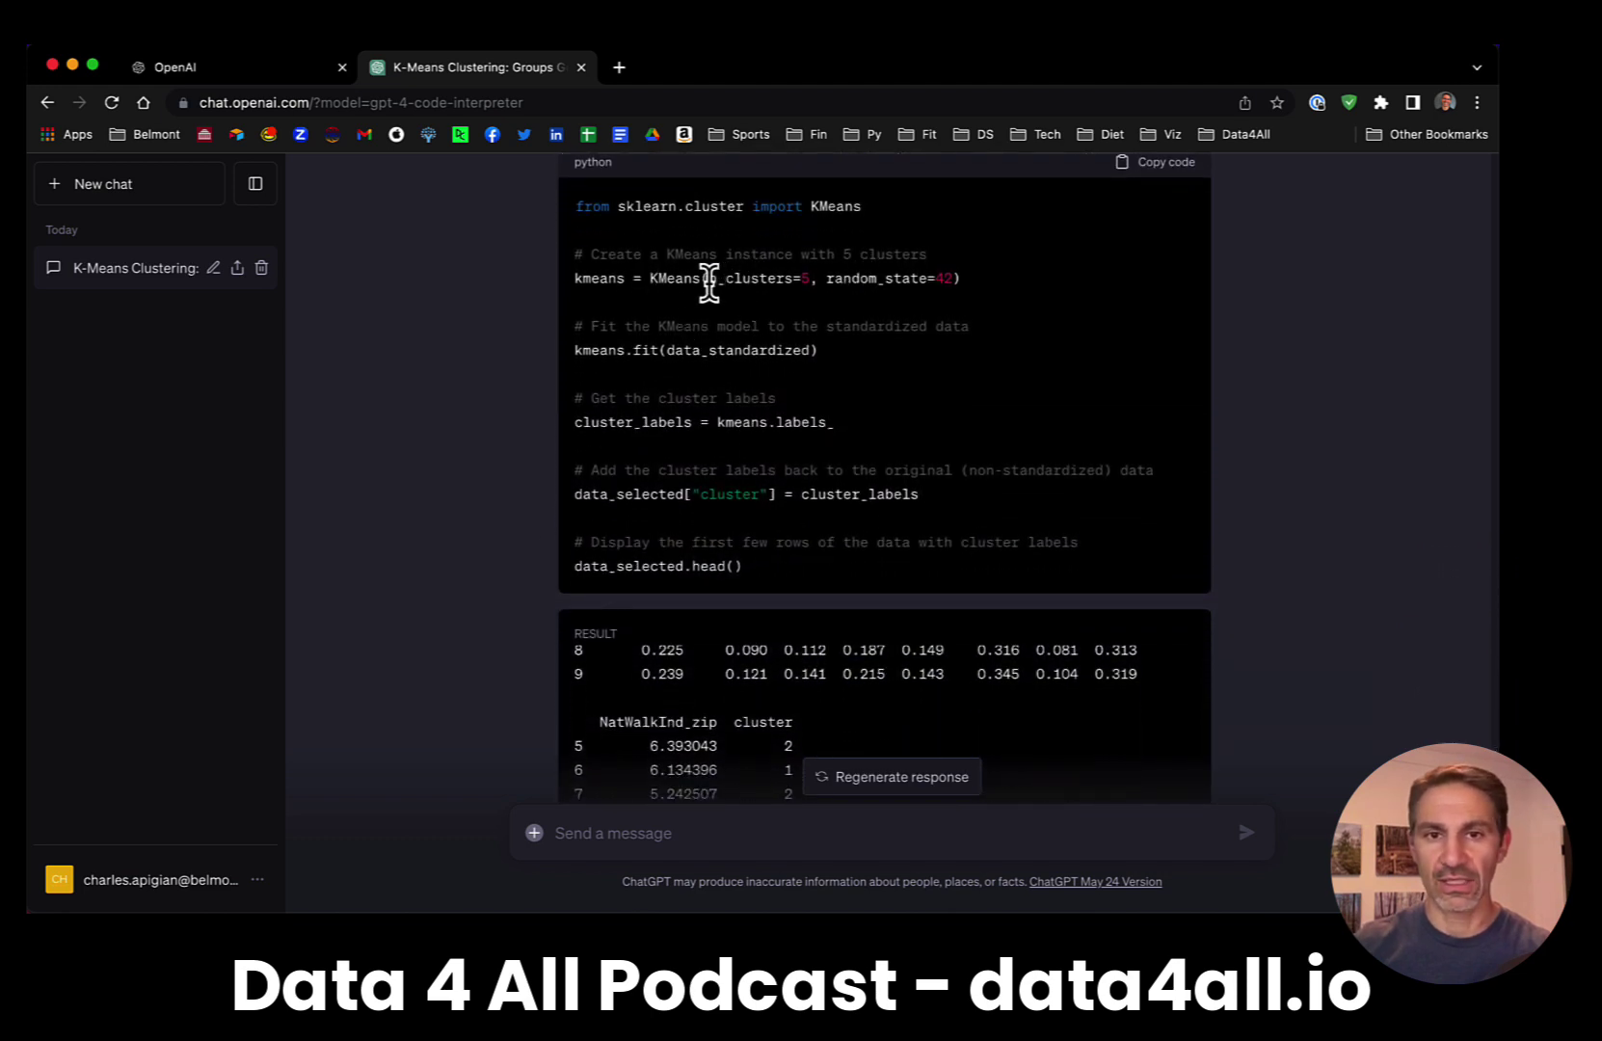
pyautogui.moveTo(710, 278); pyautogui.dragTo(954, 278)
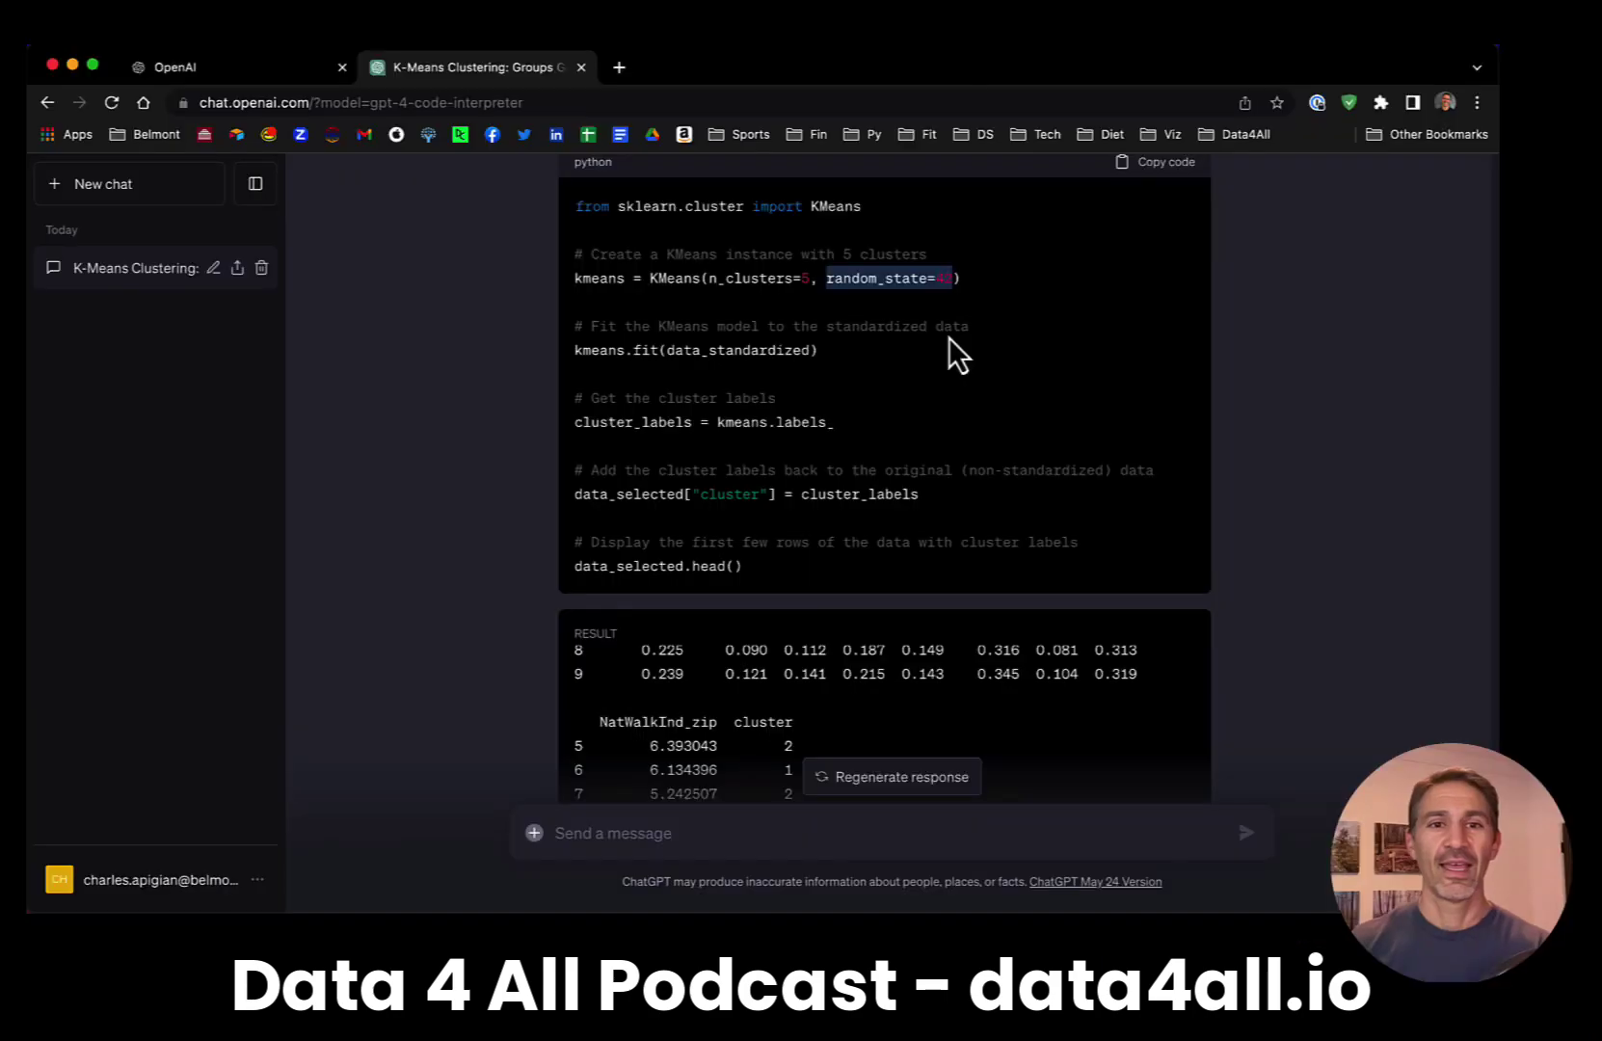
pyautogui.click(777, 350)
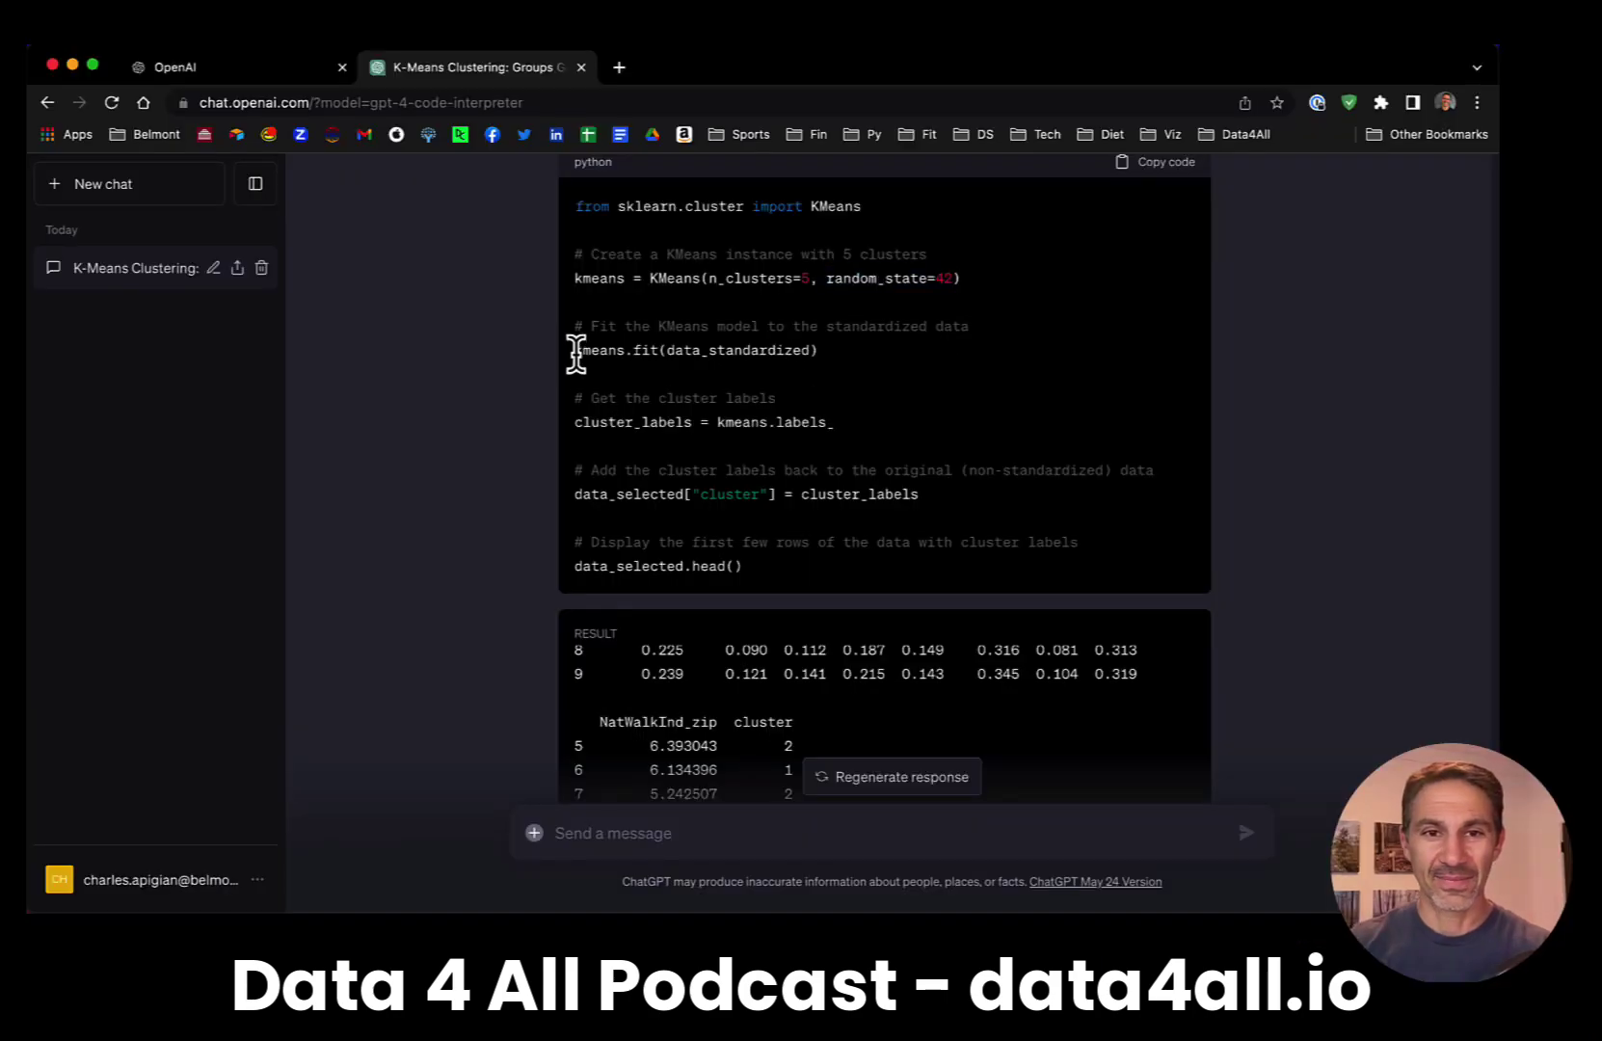
pyautogui.moveTo(577, 350); pyautogui.dragTo(725, 350)
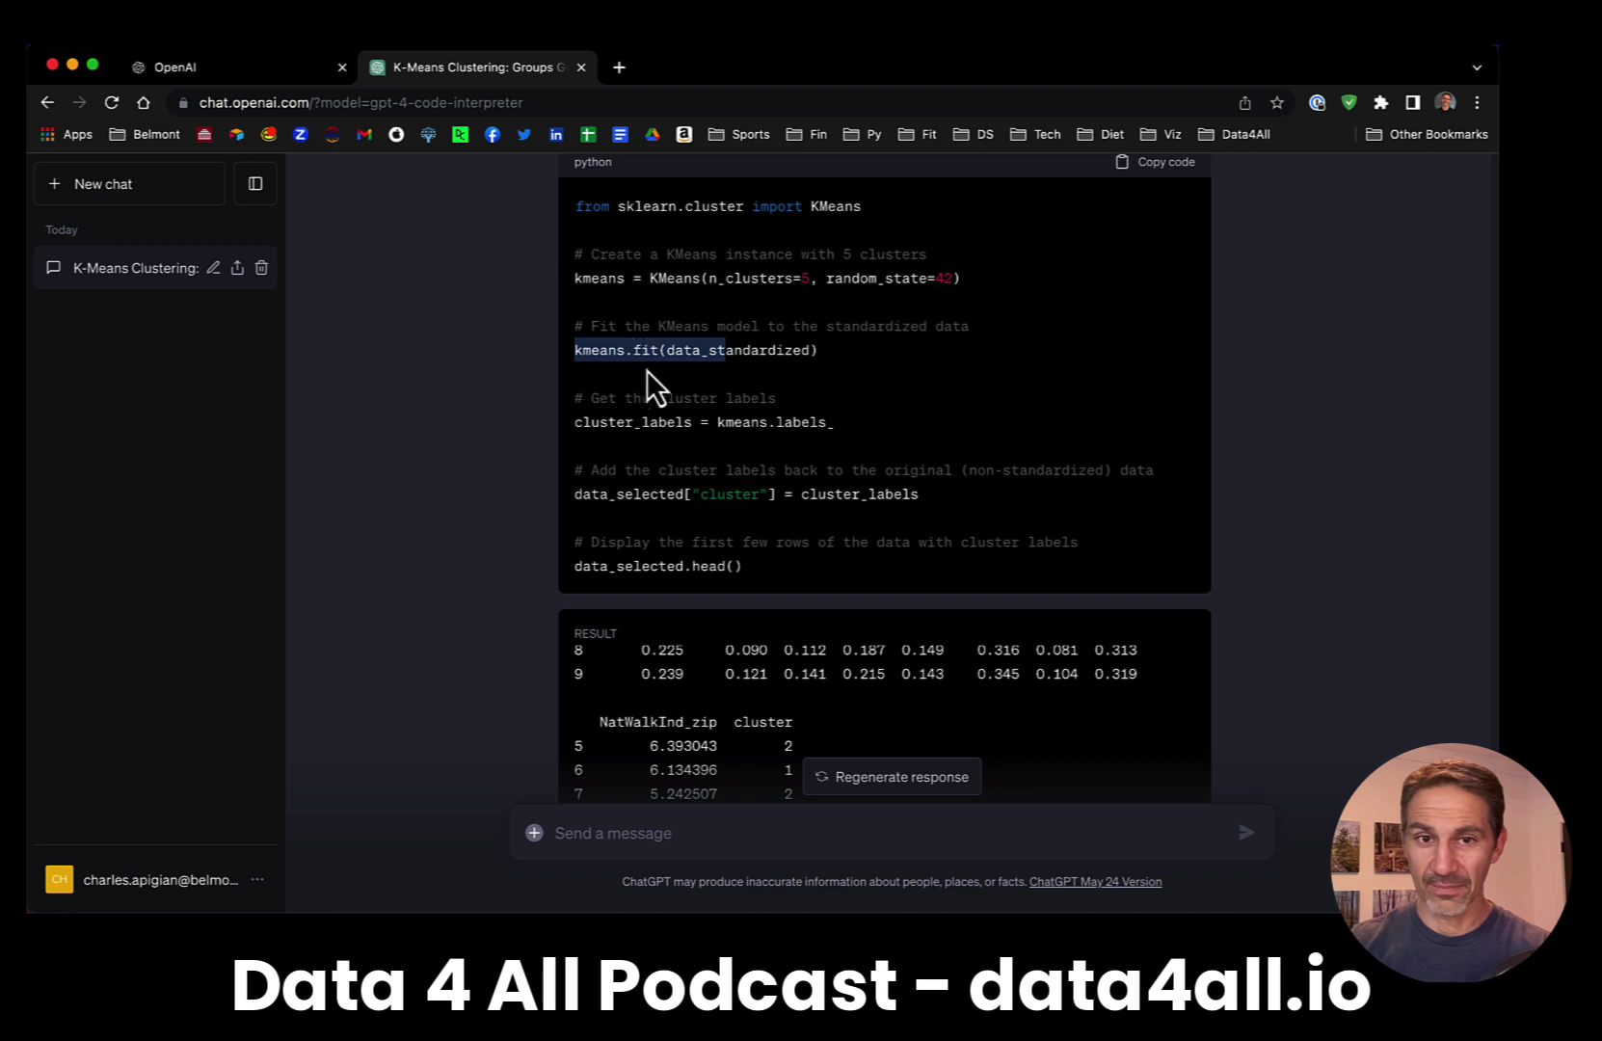
pyautogui.click(661, 418)
pyautogui.scroll(-2, 663, 441)
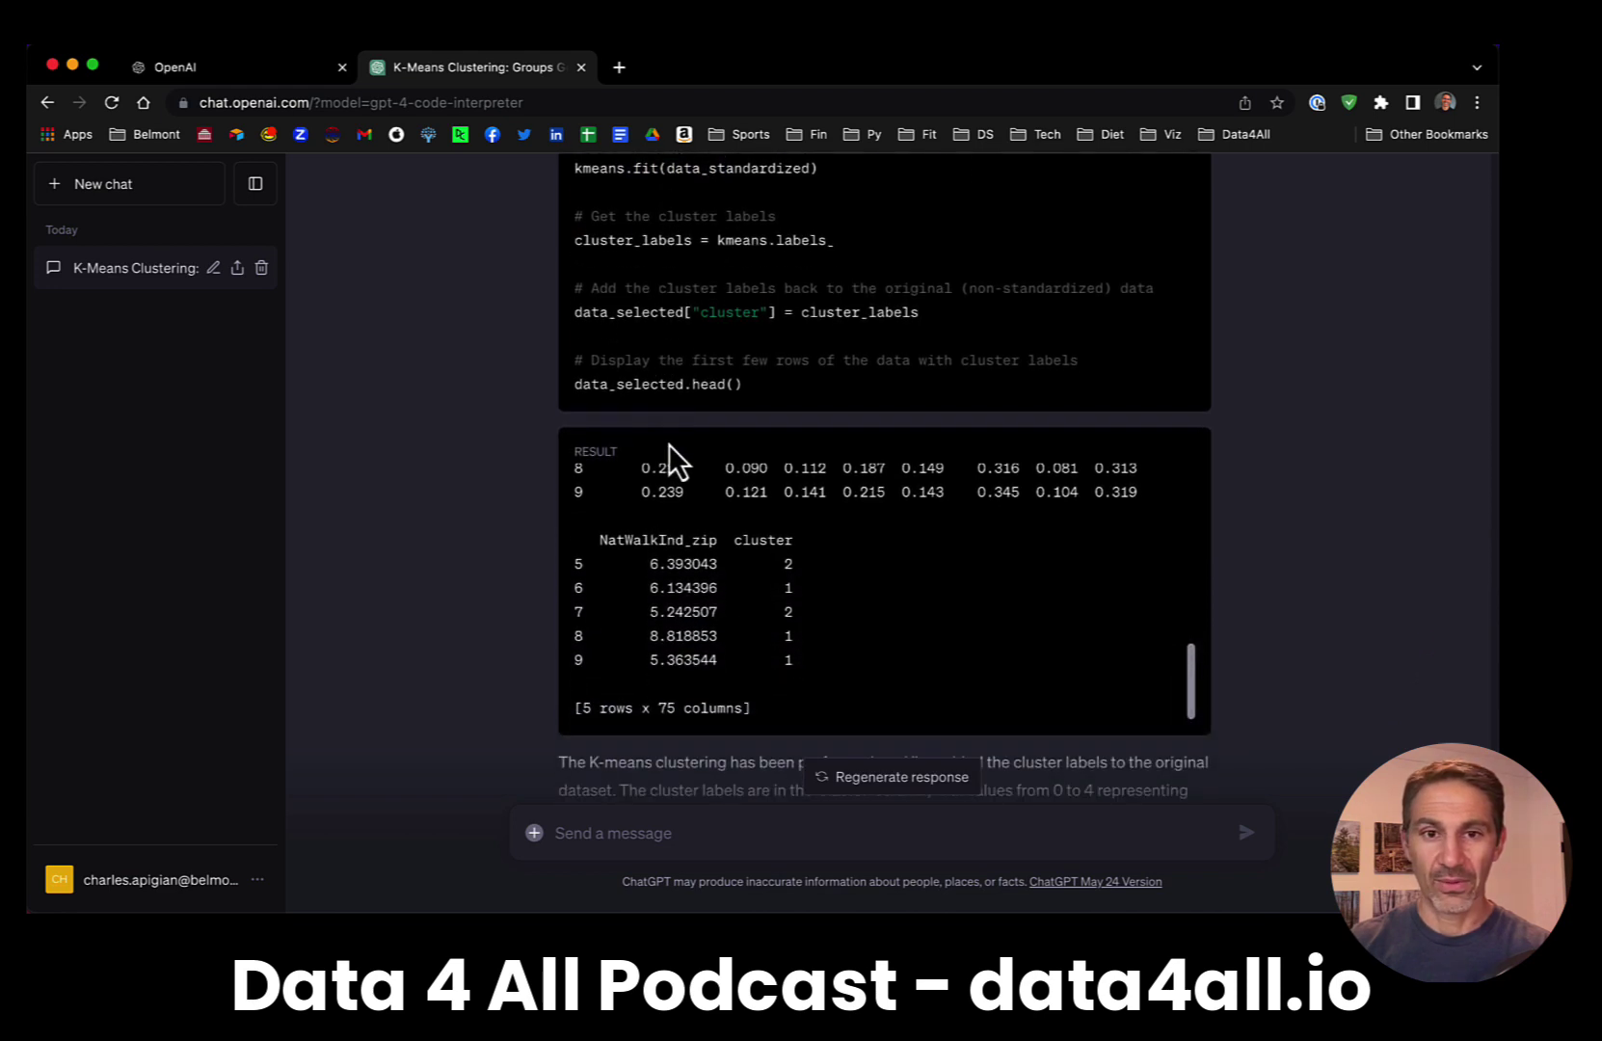
pyautogui.scroll(-2, 685, 454)
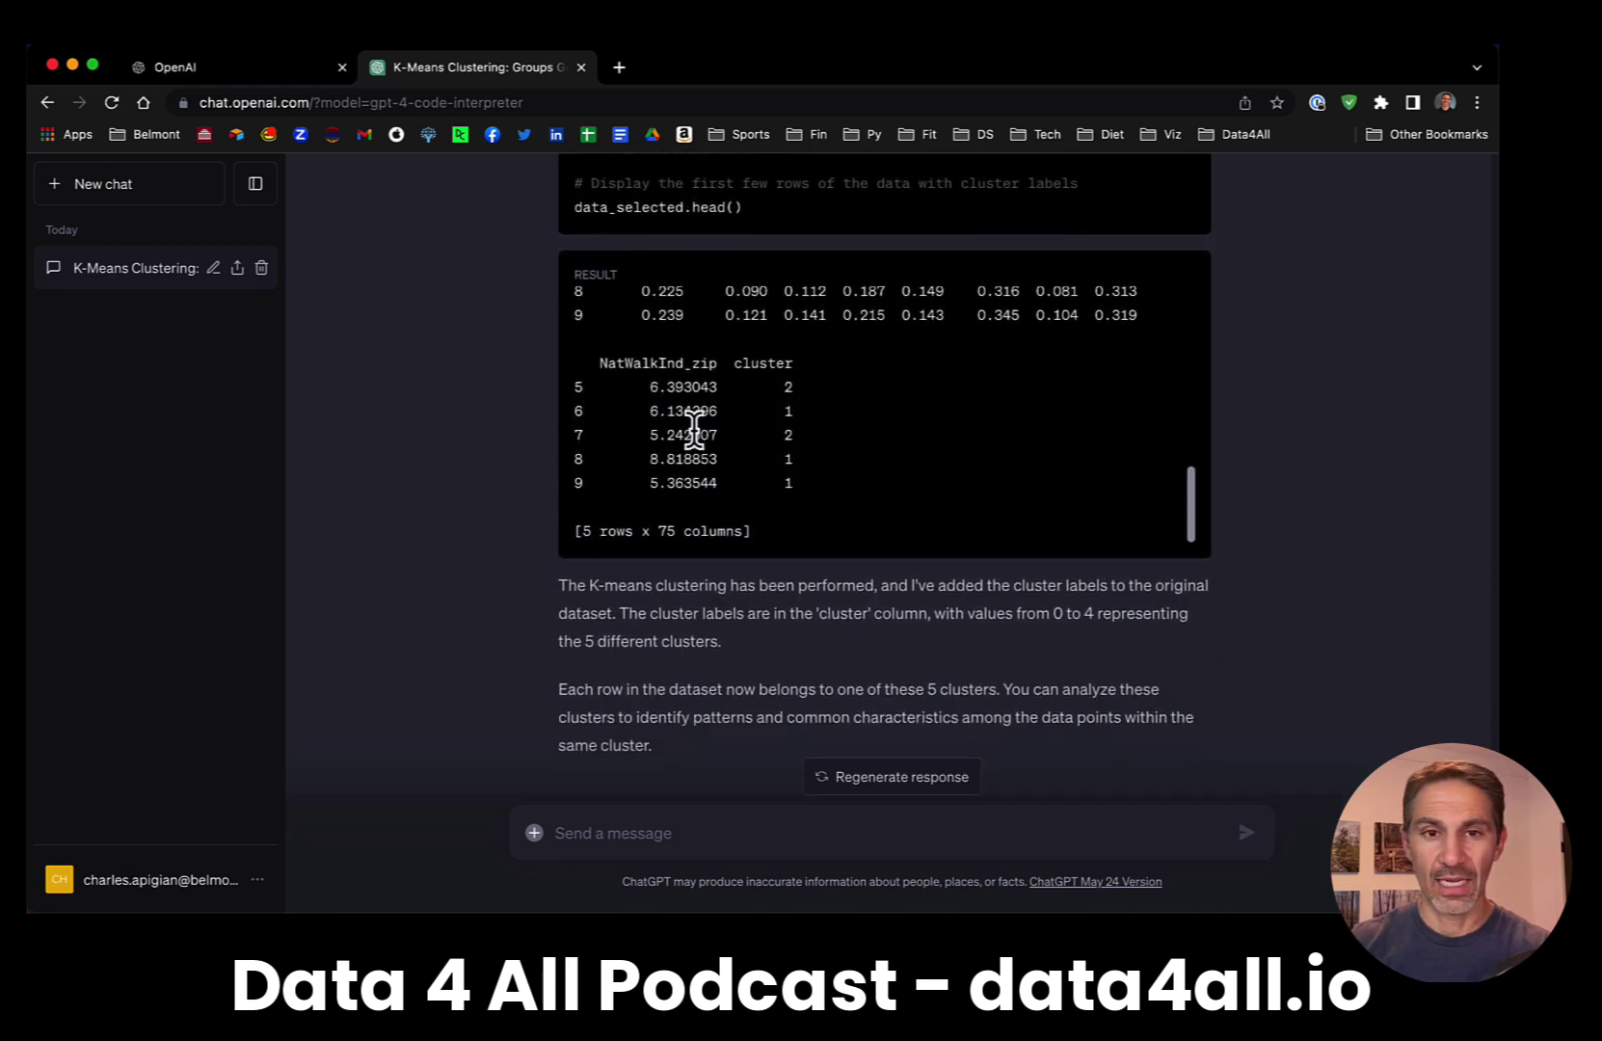
pyautogui.scroll(-1, 694, 424)
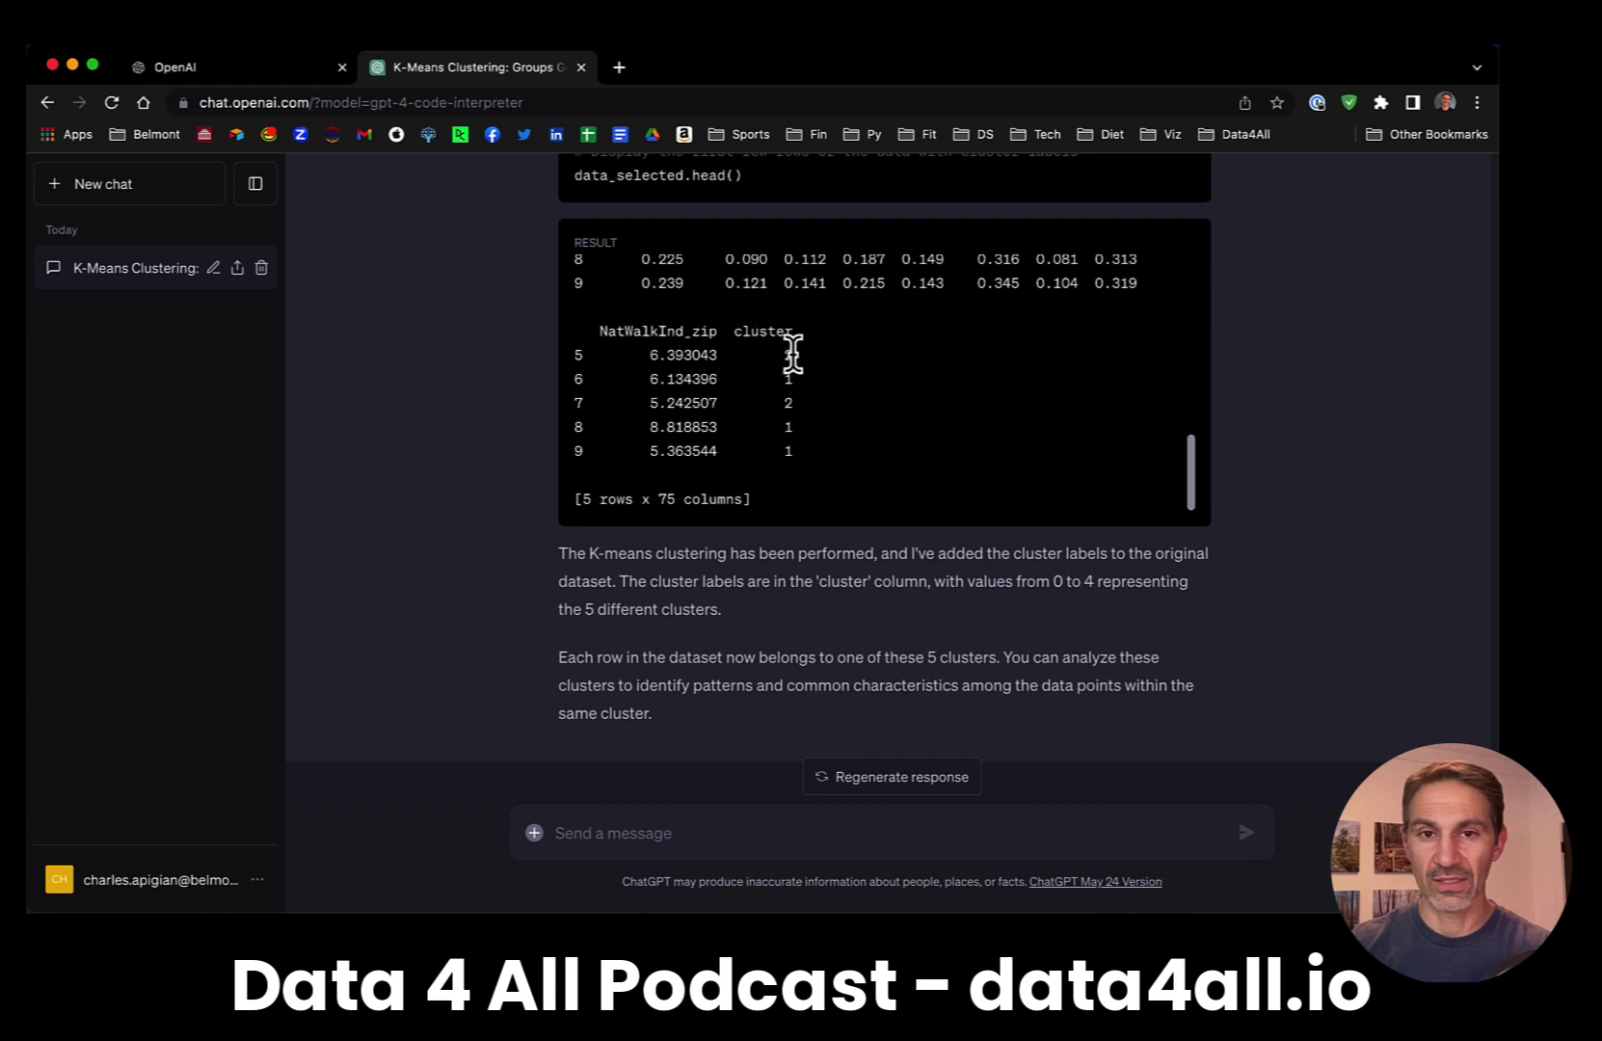
pyautogui.scroll(-1, 564, 496)
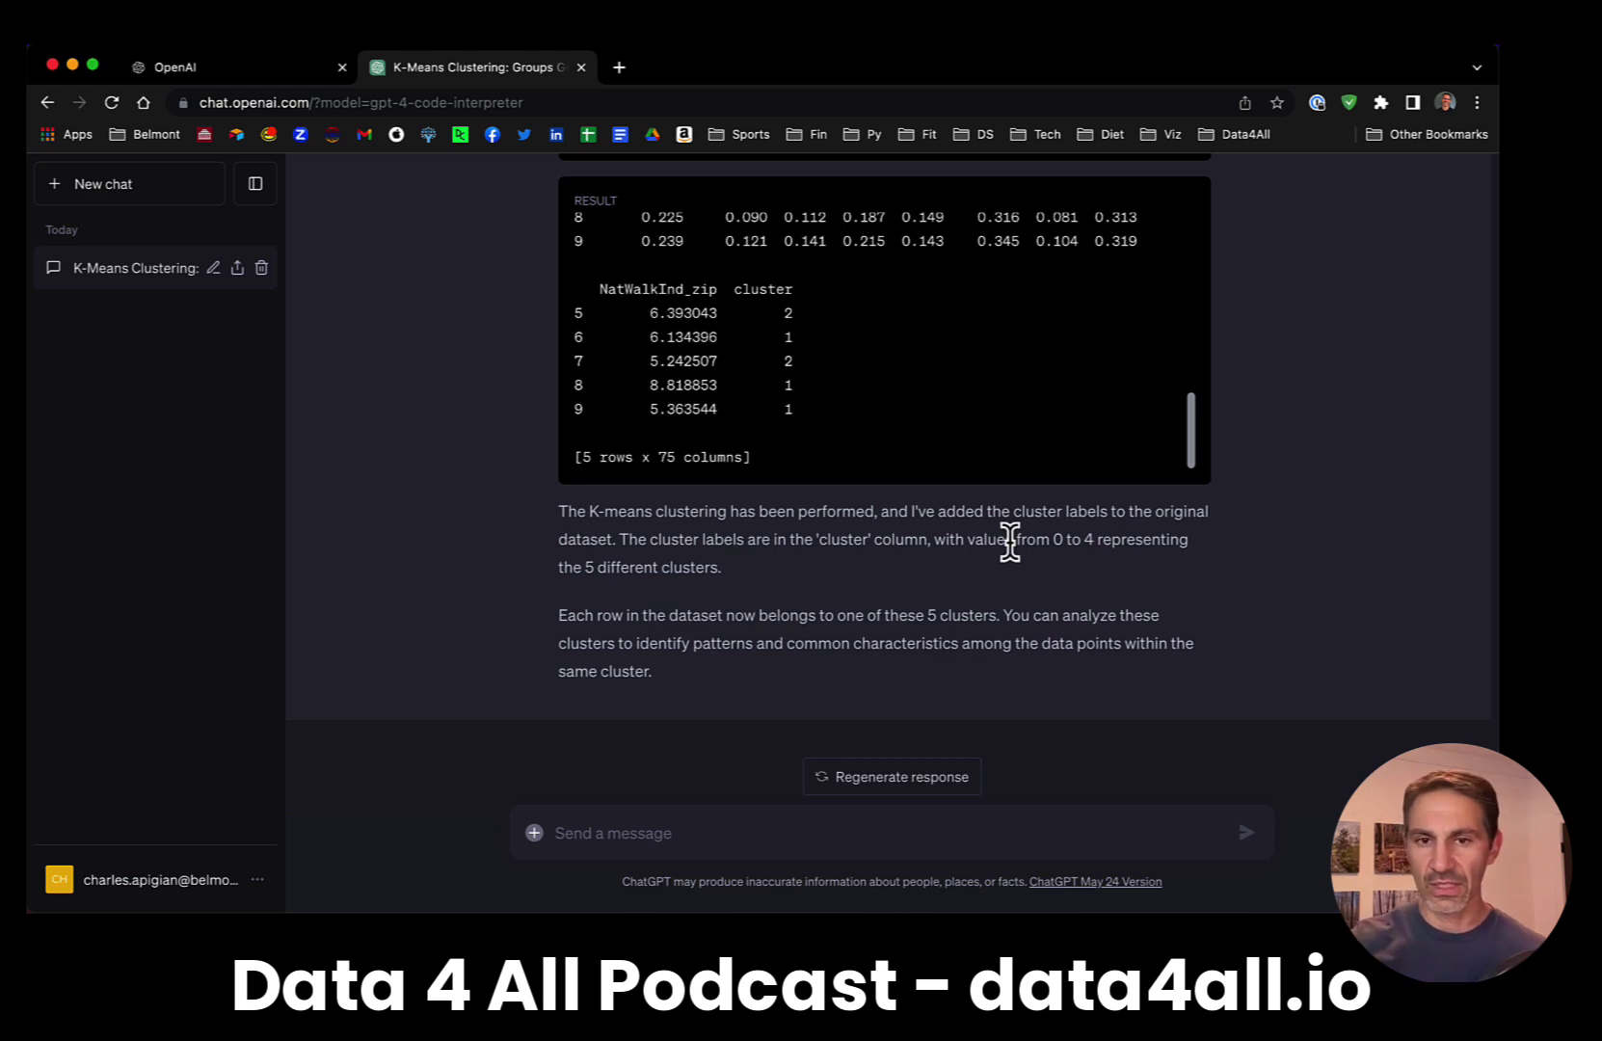
# - Send 'Lets analyze the results' to get a profile of each of the five clusters
pyautogui.click(770, 835)
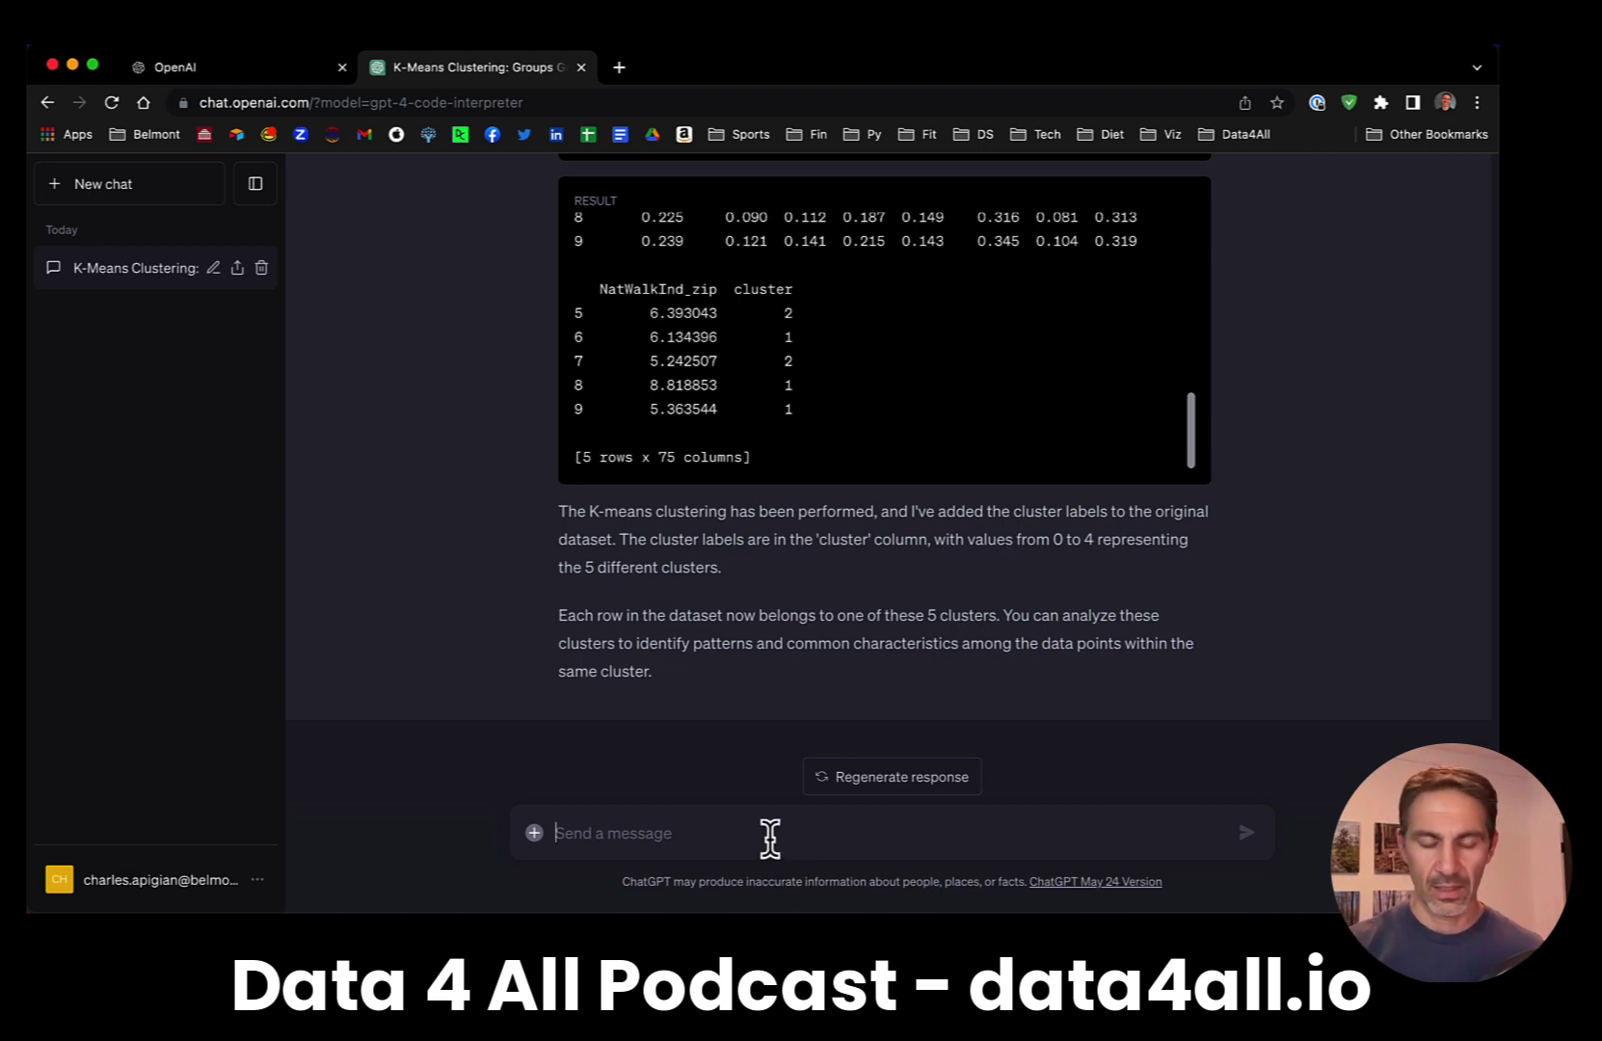
pyautogui.write('LEts')
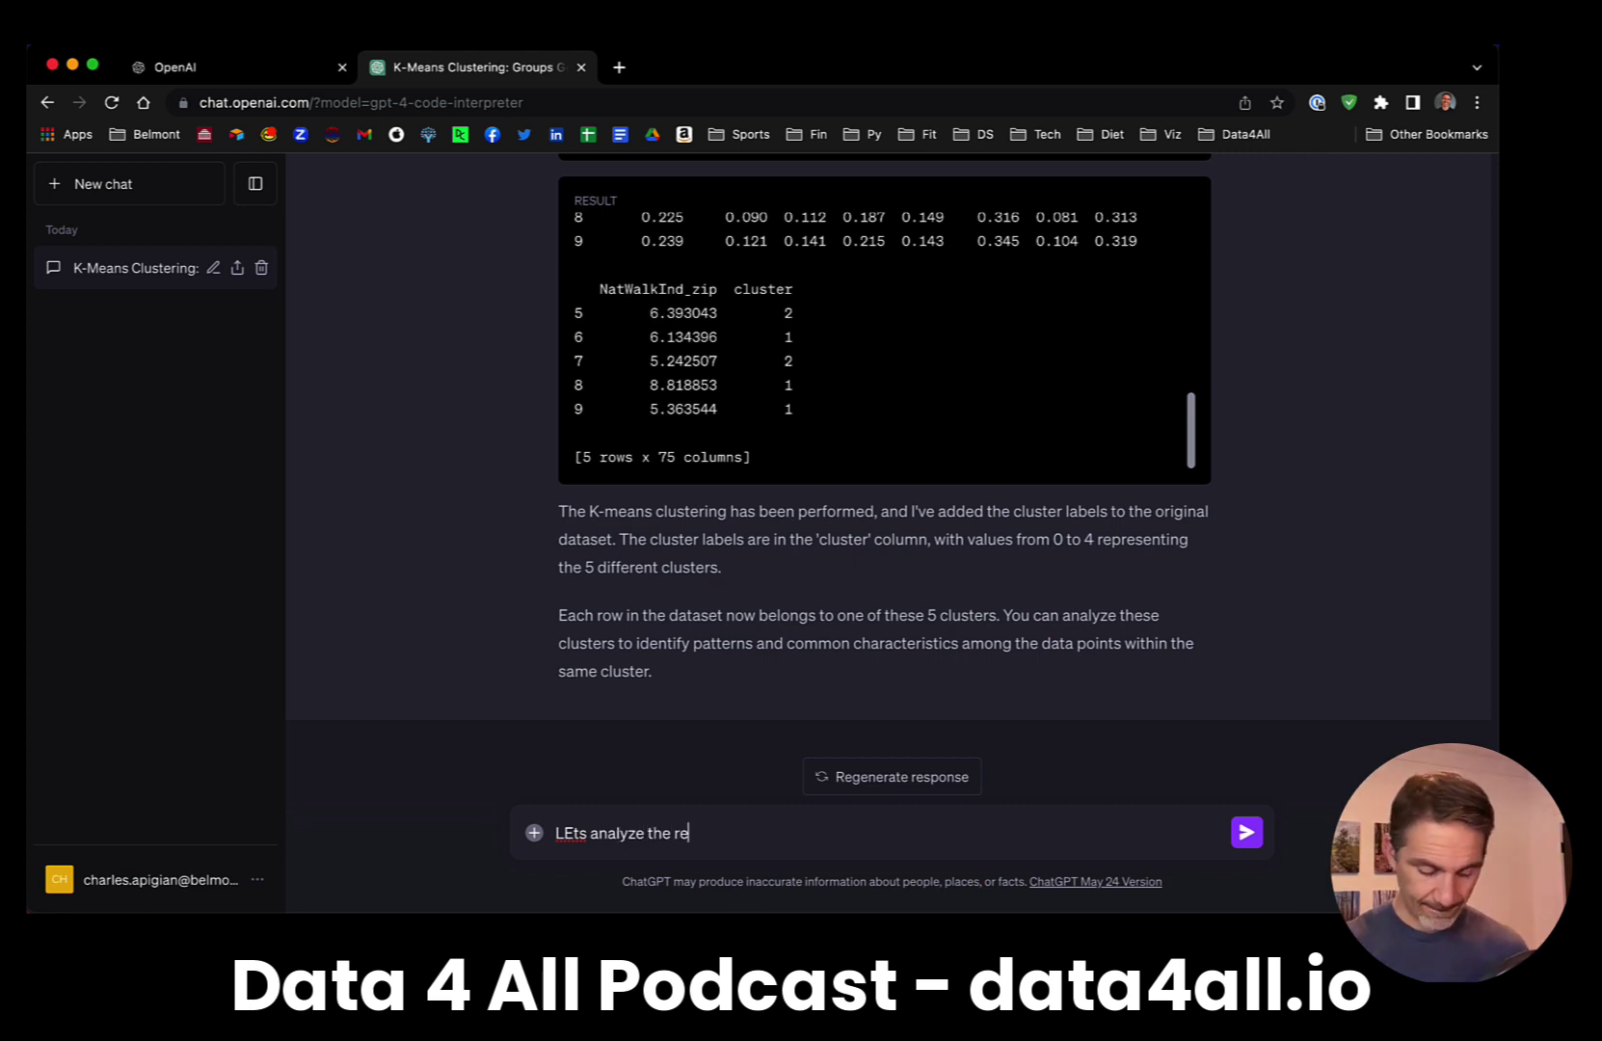
pyautogui.write('analyze the results')
pyautogui.press('Return')
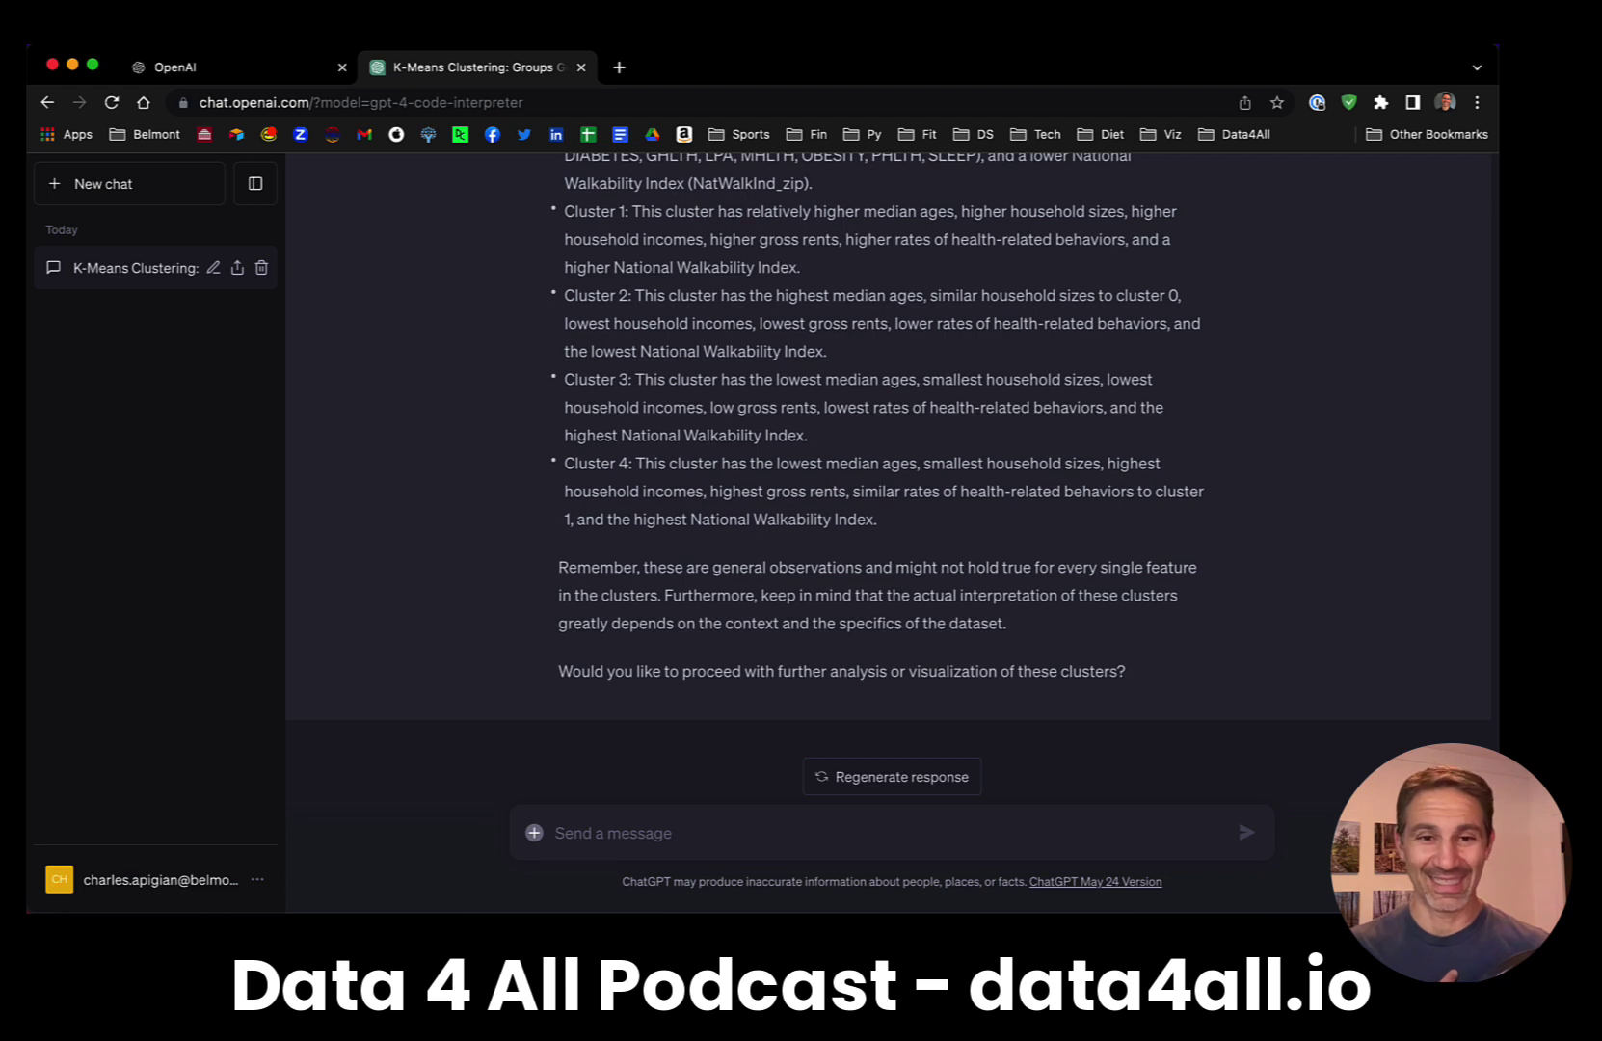
# - Reply 'Yes' to further analysis, then request 'Cluster size'
pyautogui.write('Yes')
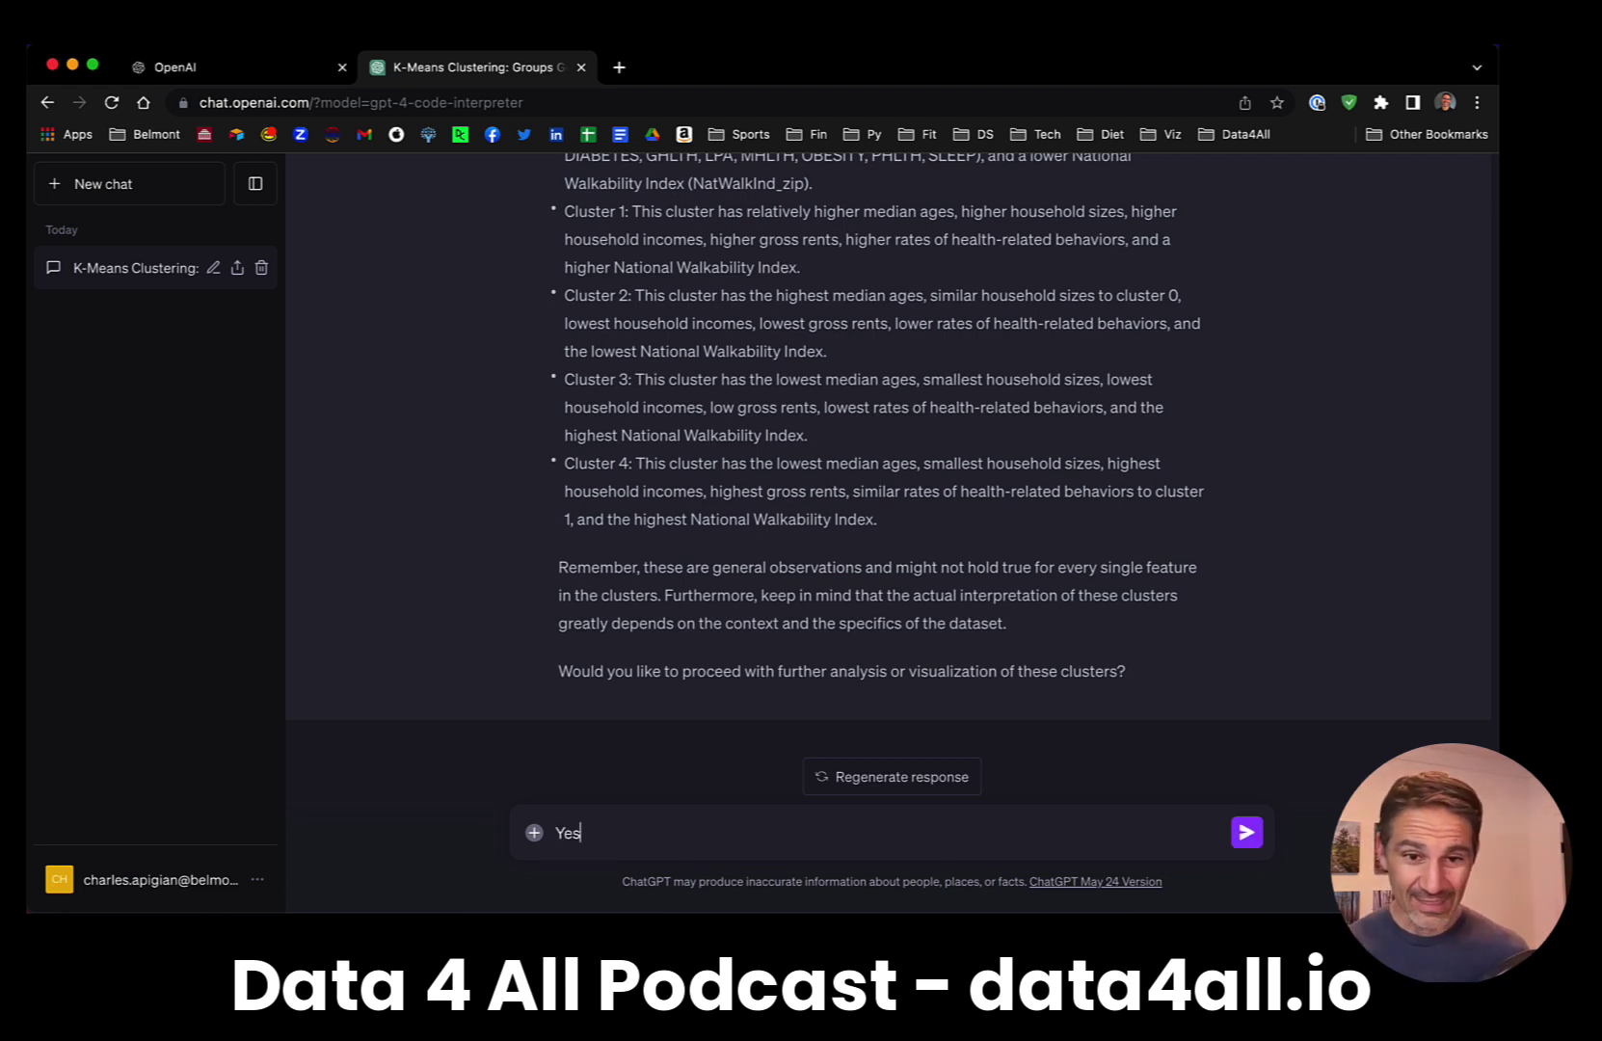
pyautogui.press('Return')
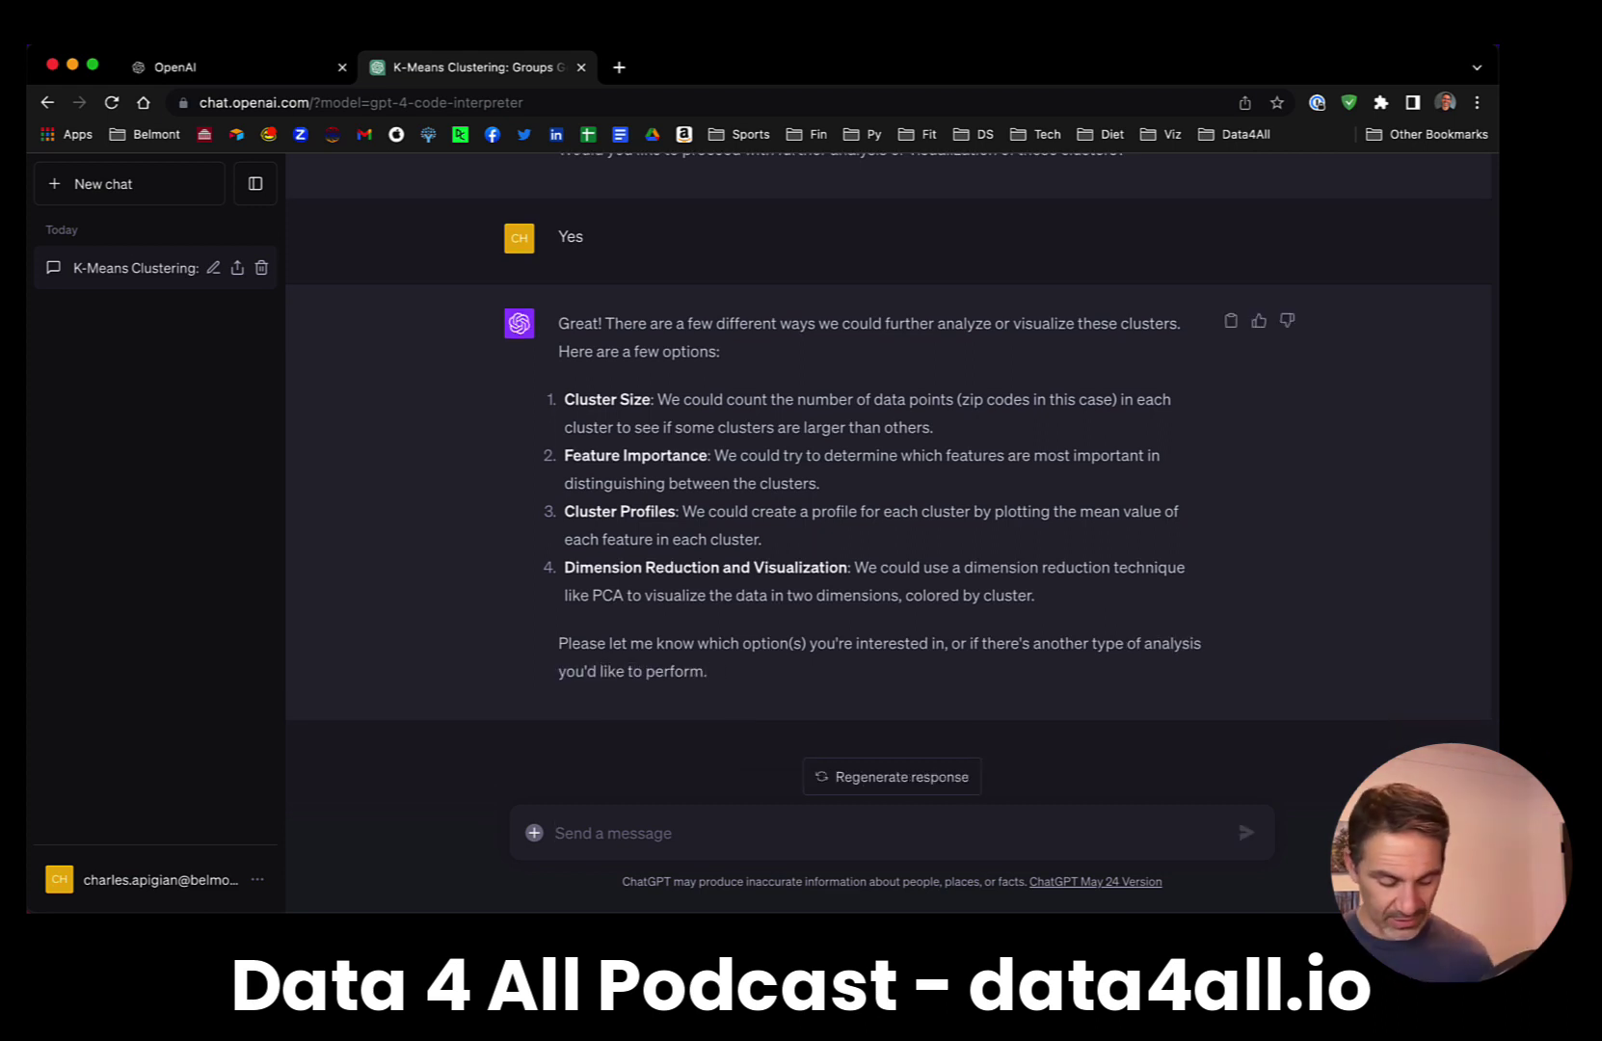
pyautogui.write('c')
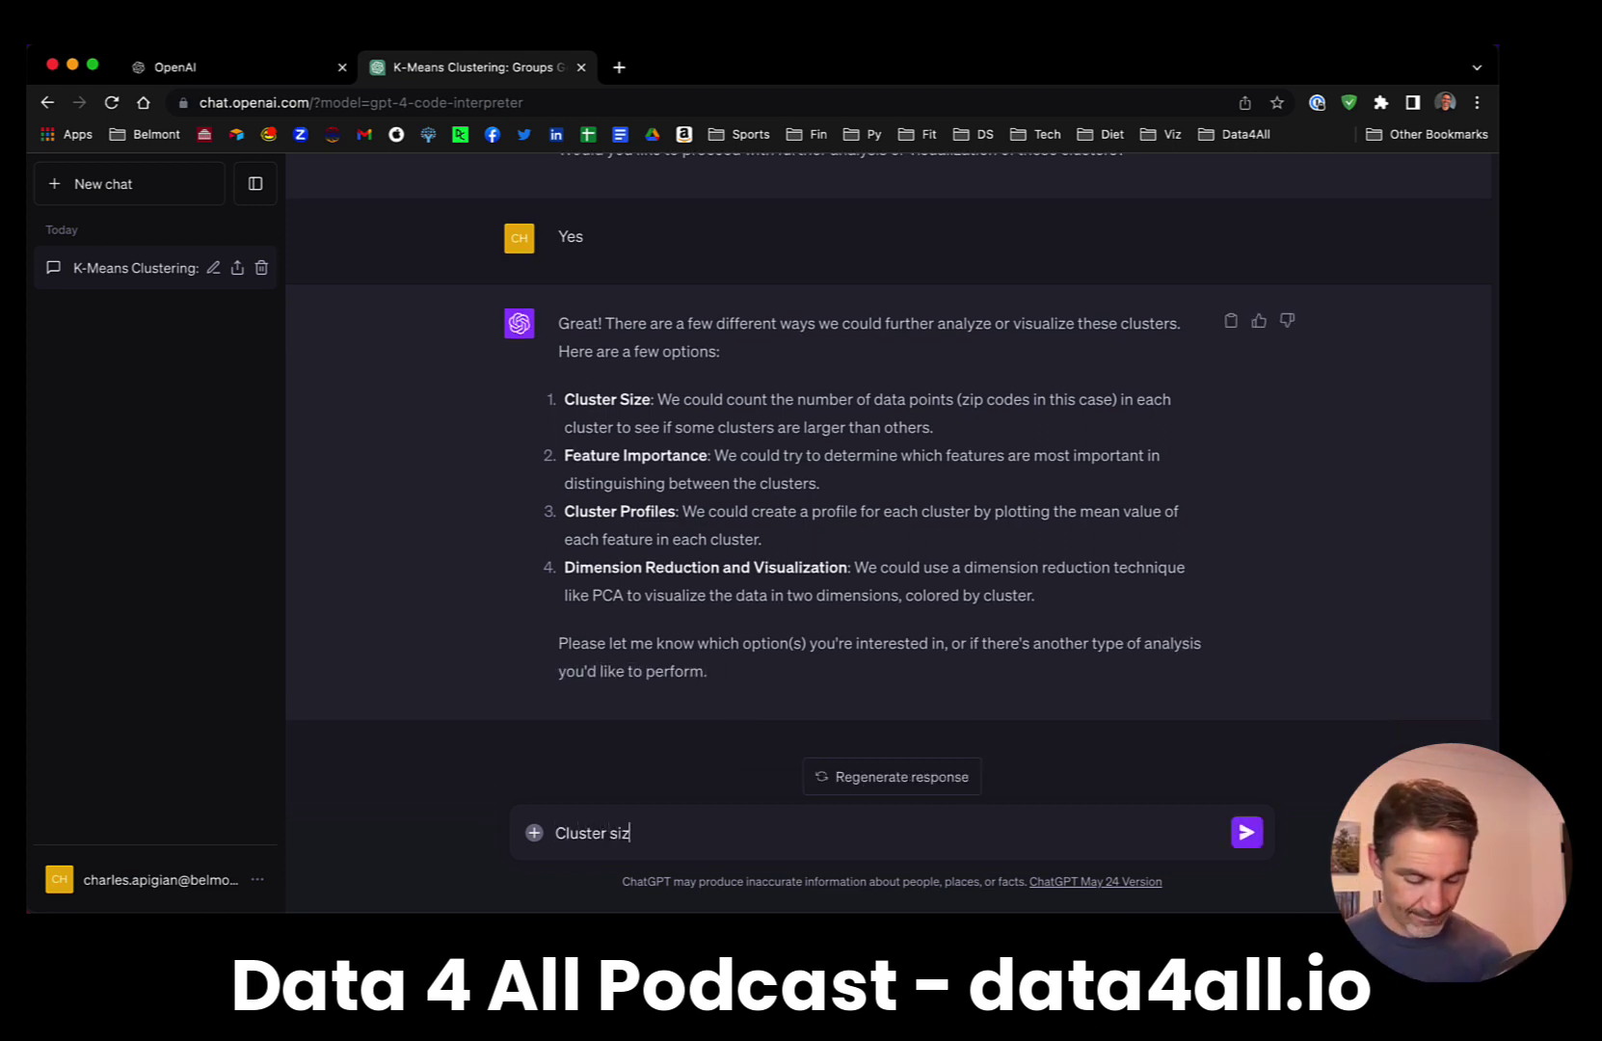
pyautogui.press('Return')
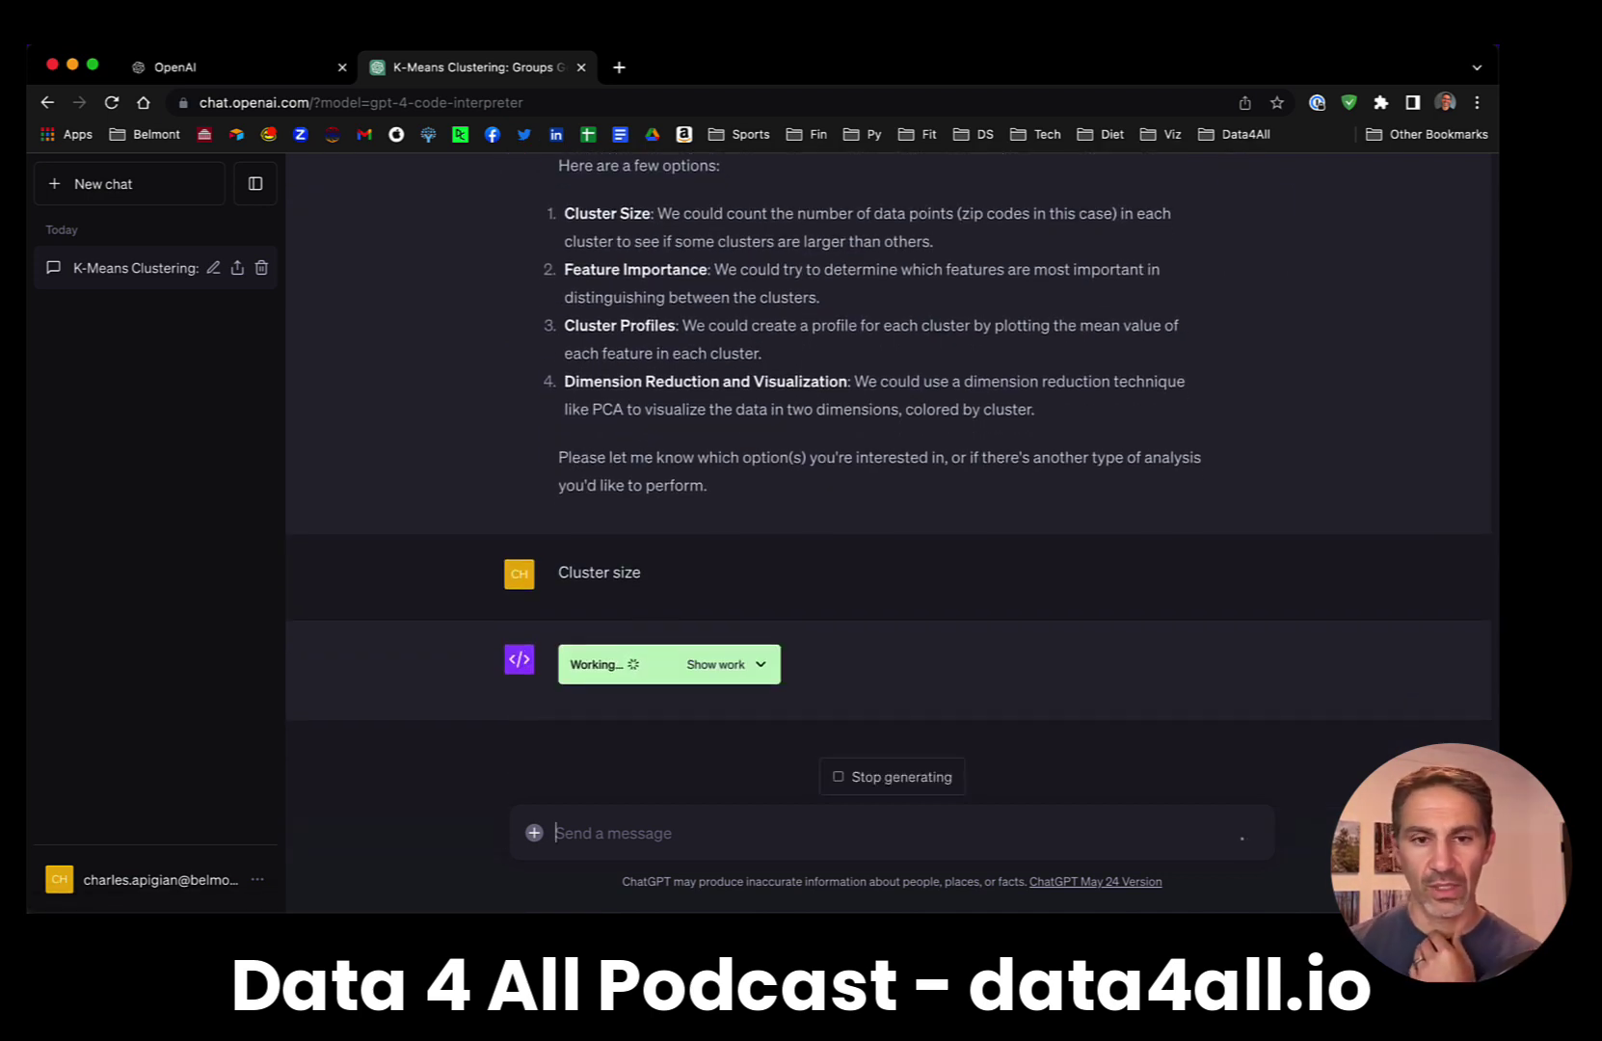
# - Show the cluster-counting code and review the sizes: 51, 51, 101, 26 and 9 zip codes
pyautogui.click(733, 674)
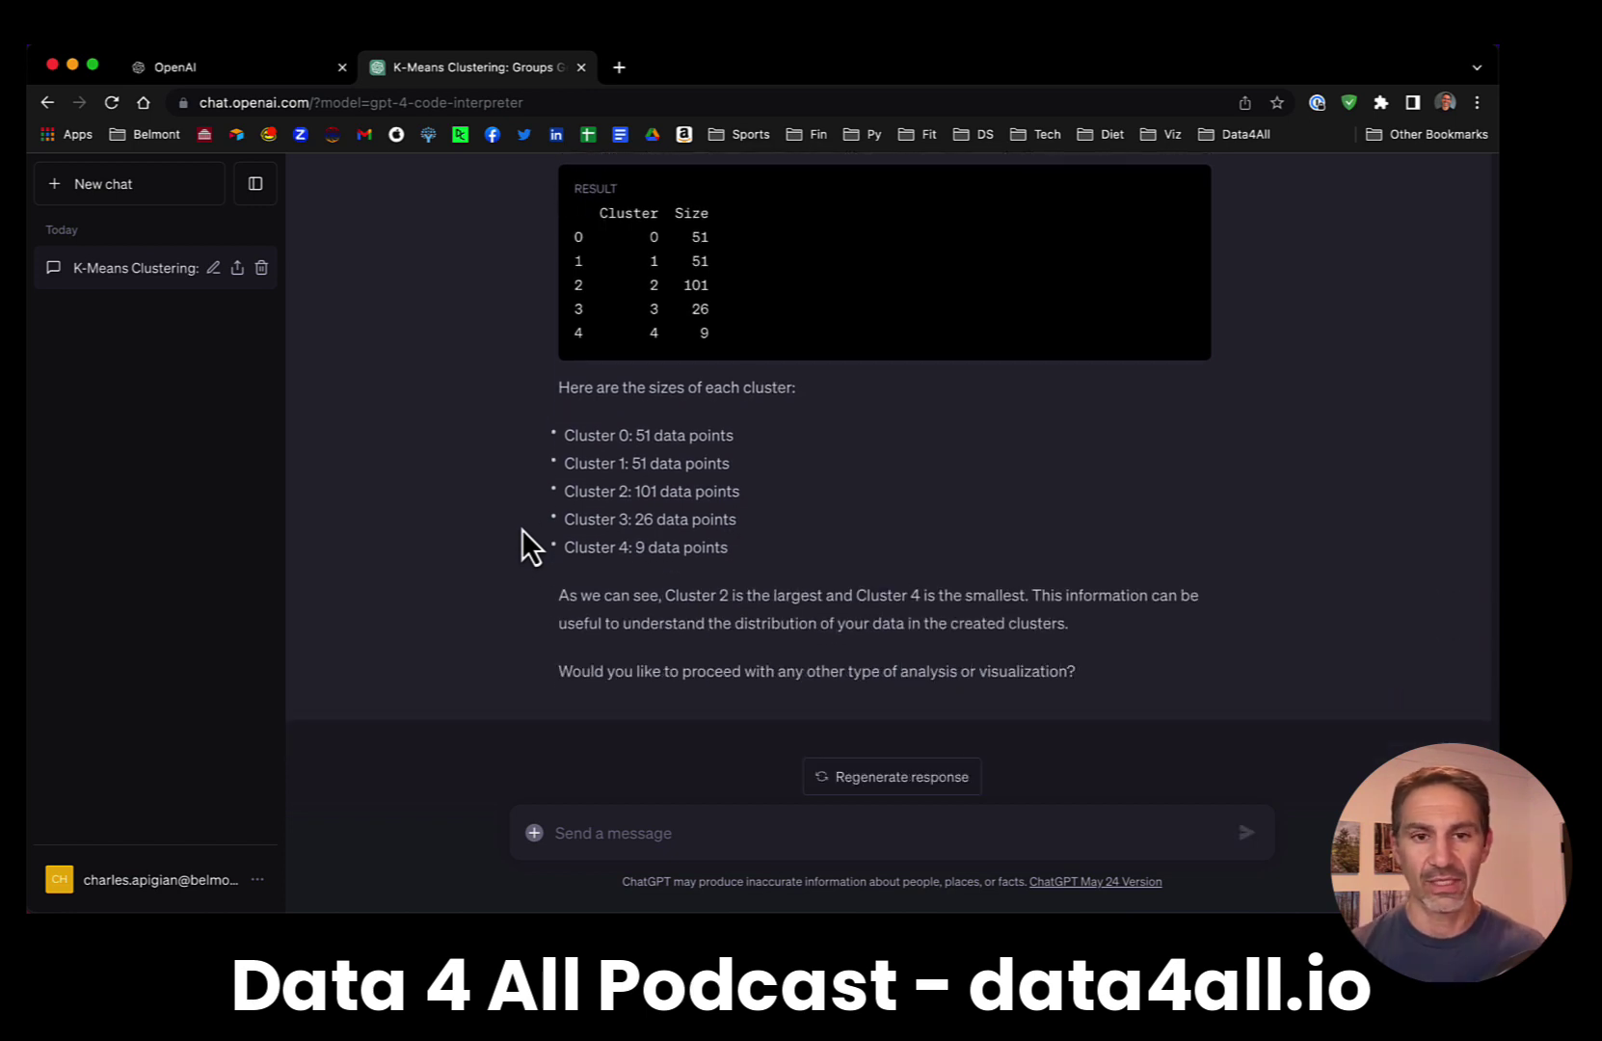
pyautogui.scroll(10, 520, 527)
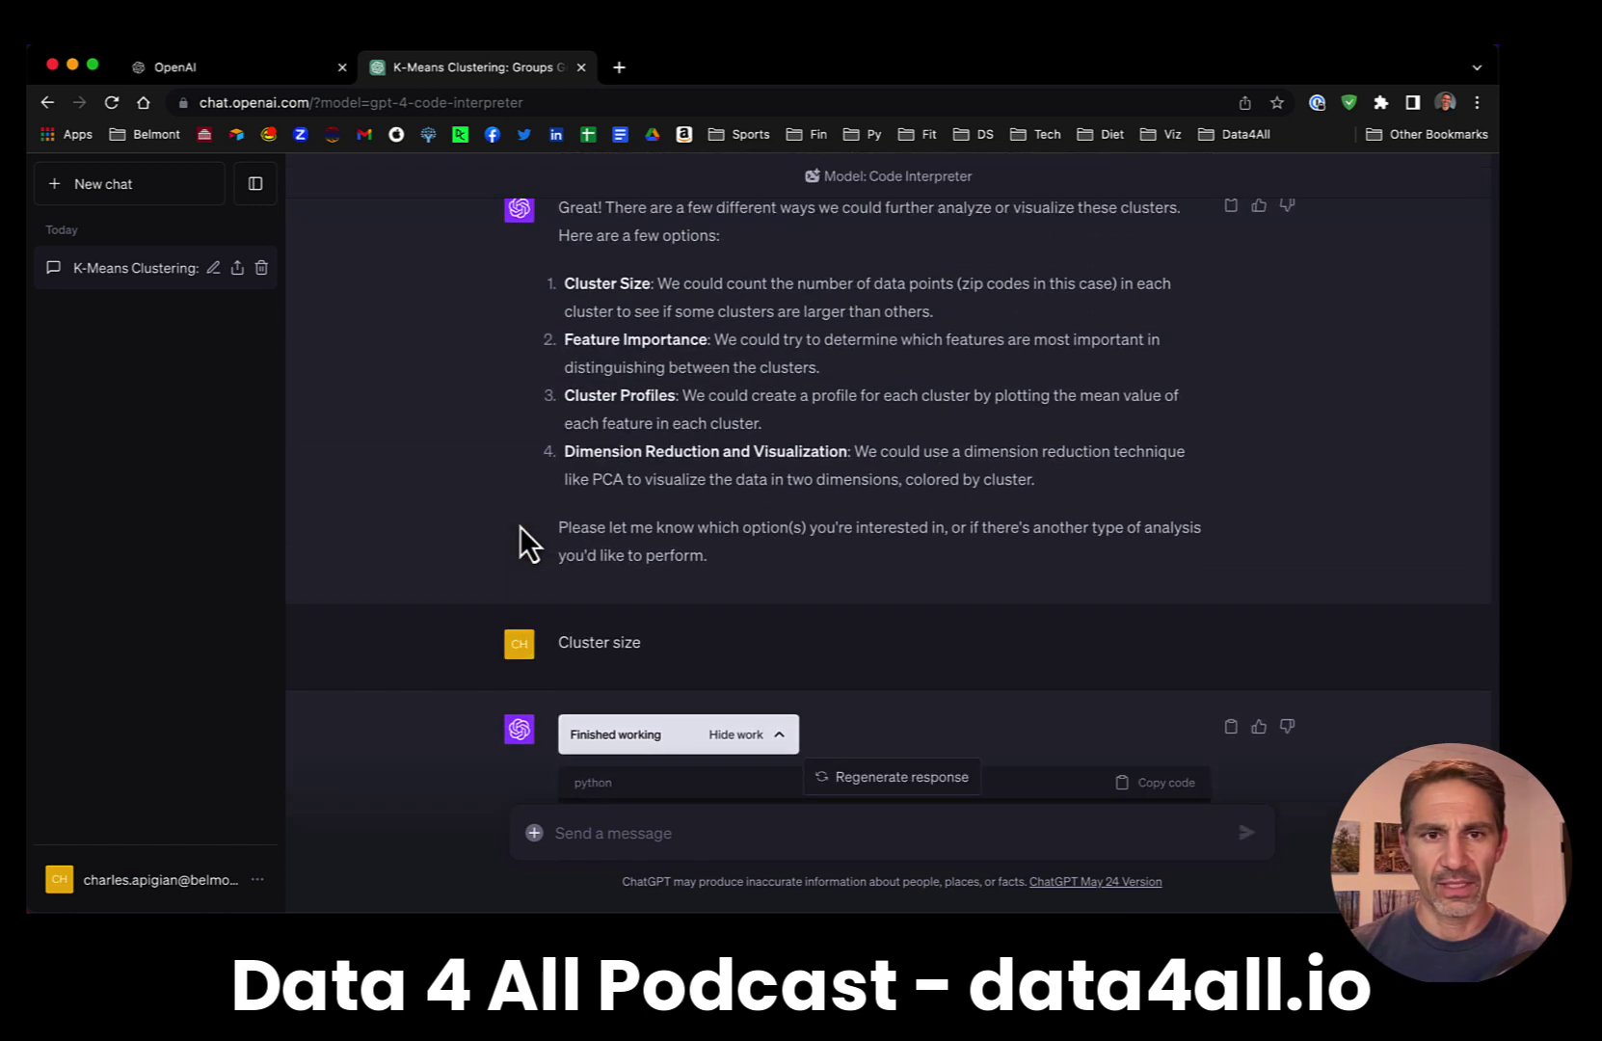
pyautogui.scroll(-6, 519, 525)
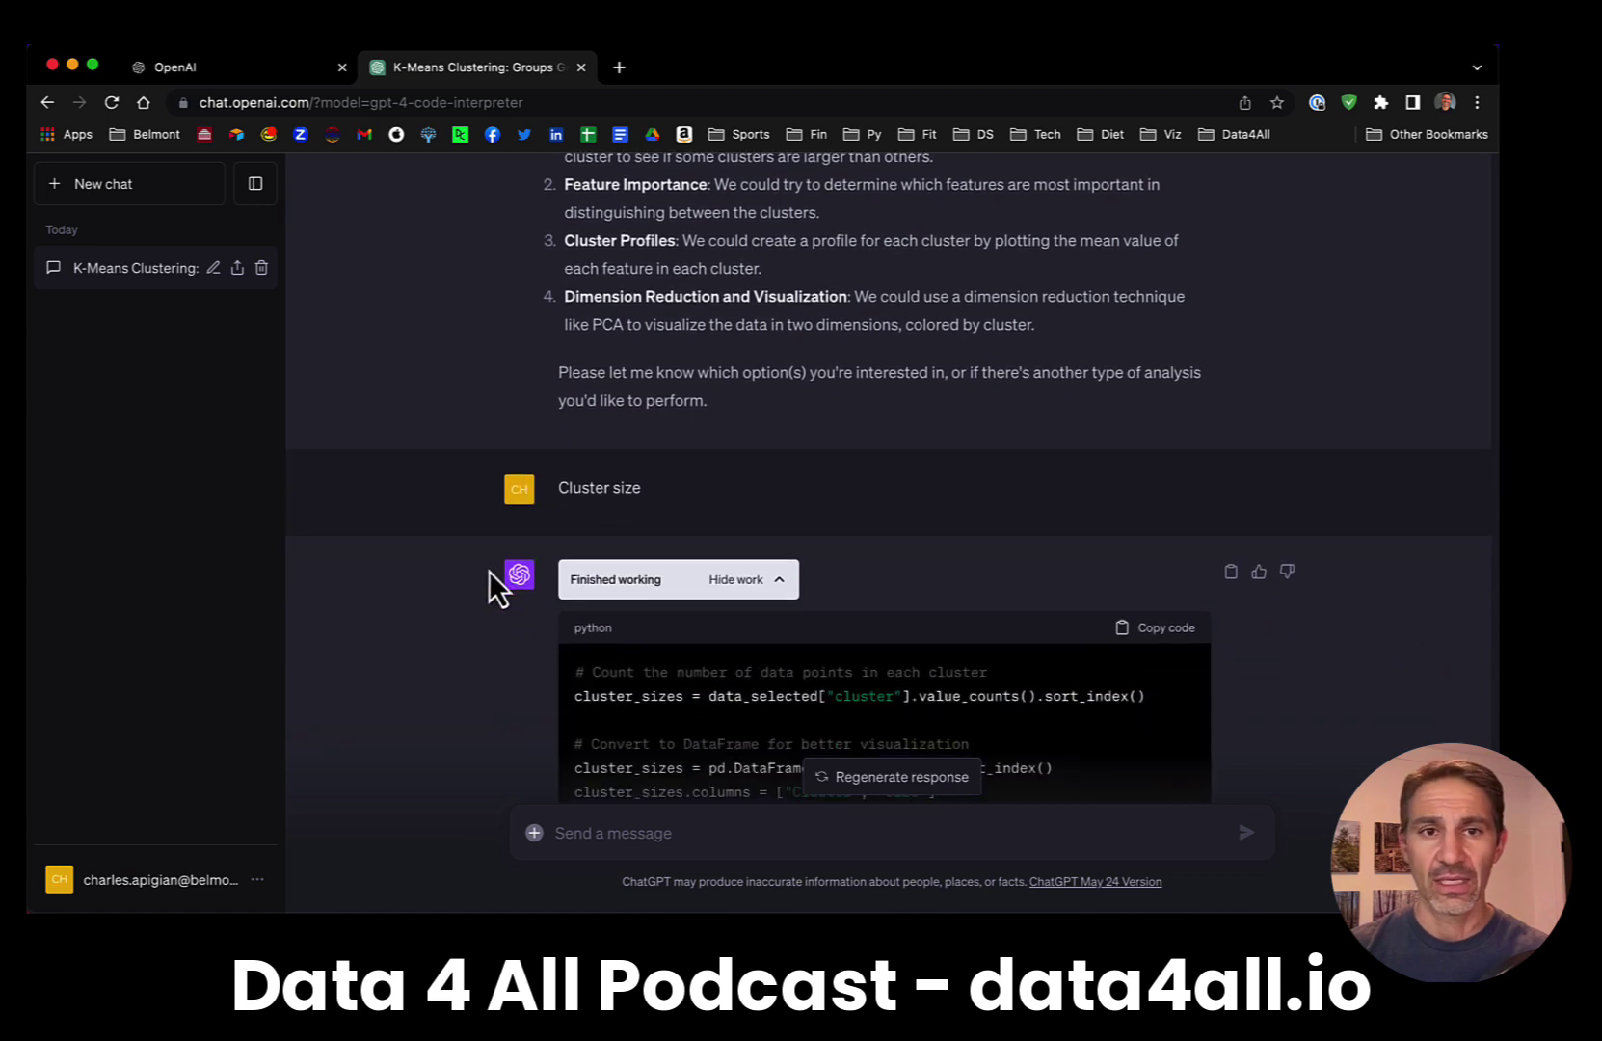
pyautogui.scroll(-5, 488, 572)
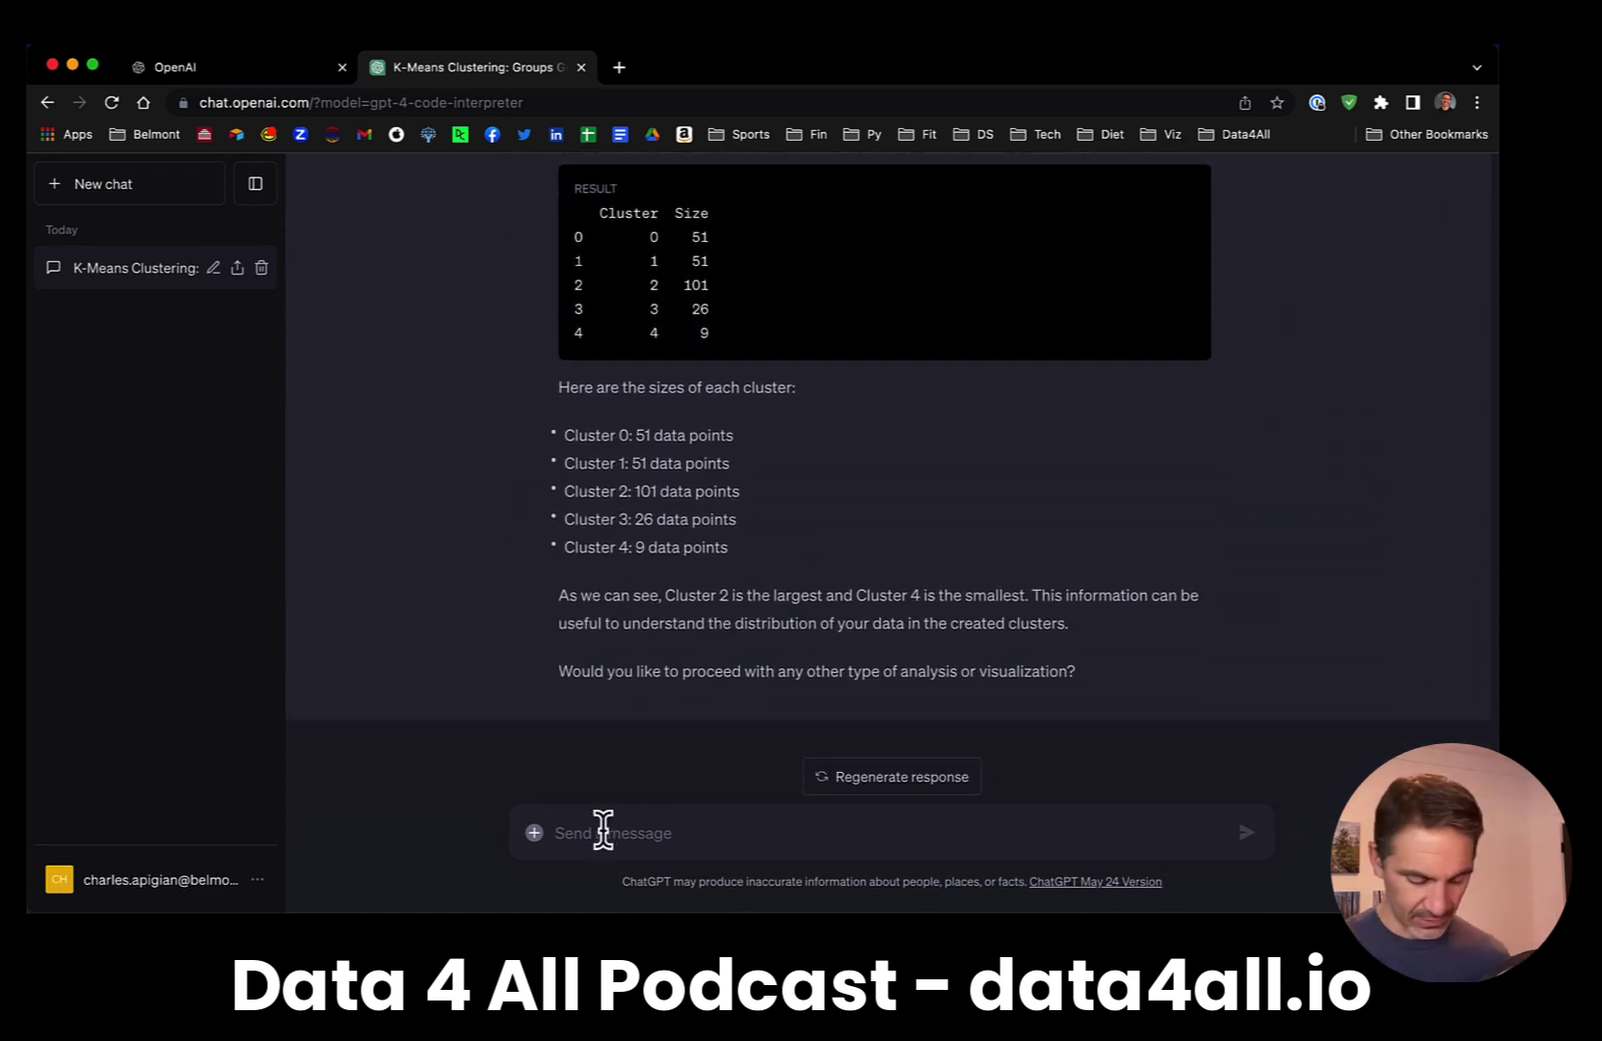
# - Send a 'cluster profiles' request and expand the matplotlib/seaborn plotting code as it generates
pyautogui.click(603, 829)
pyautogui.write('c')
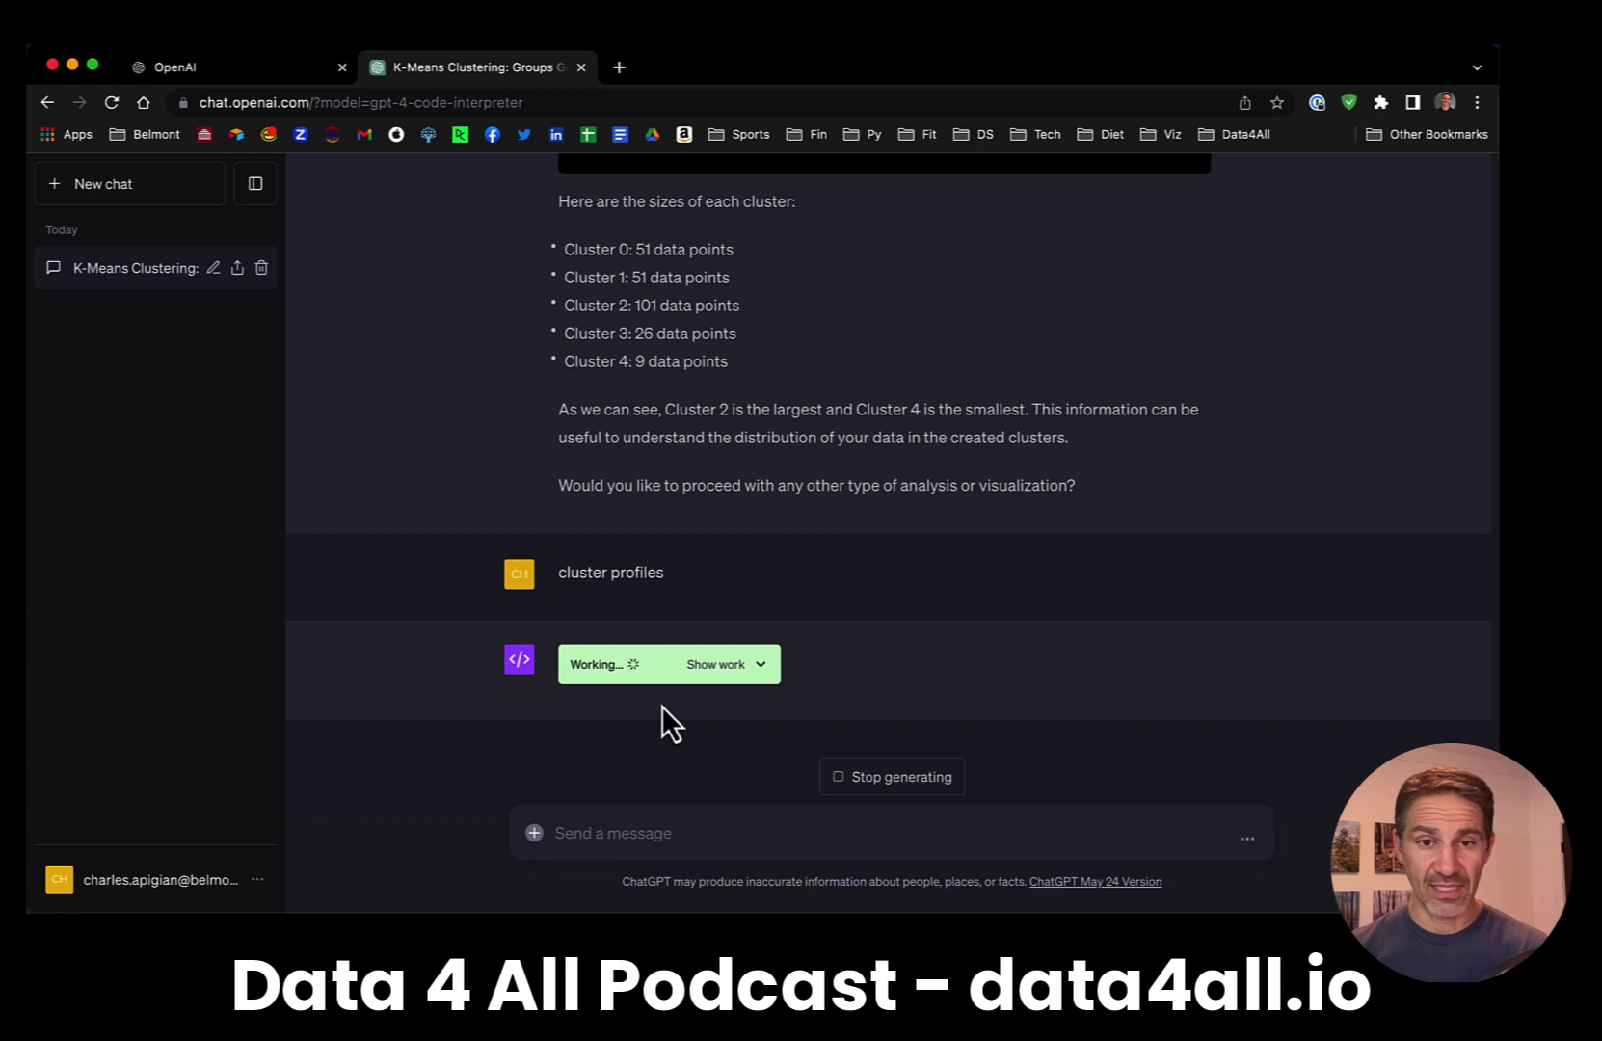
pyautogui.click(712, 670)
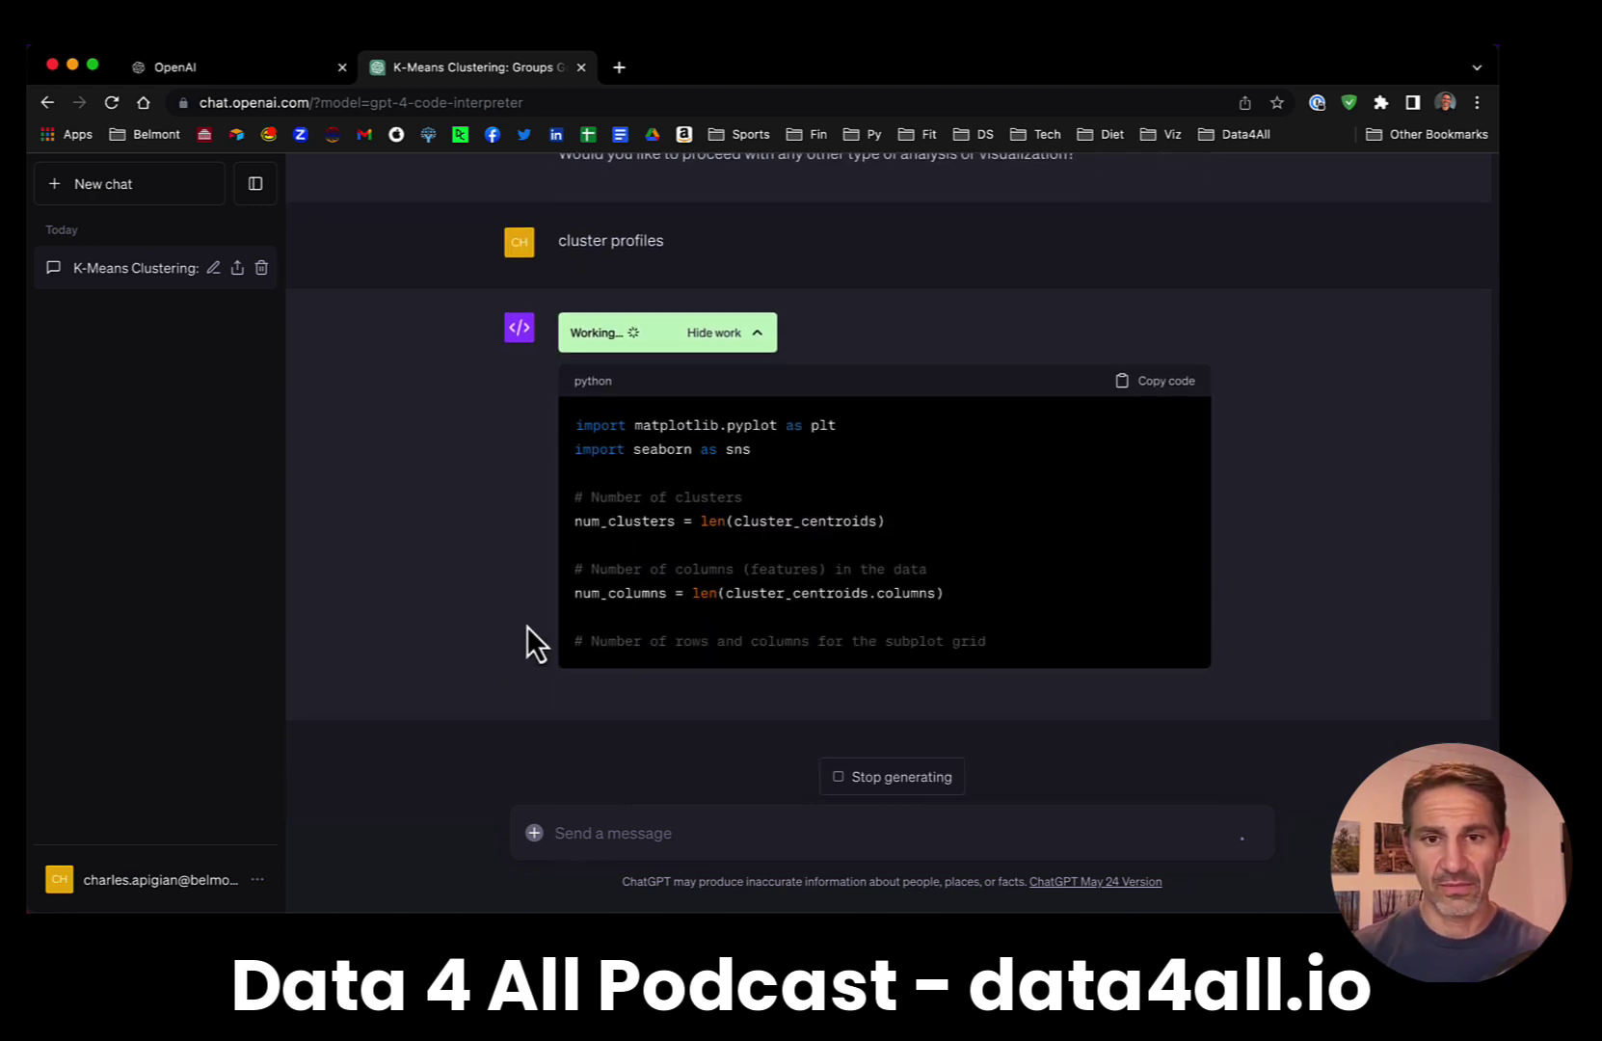
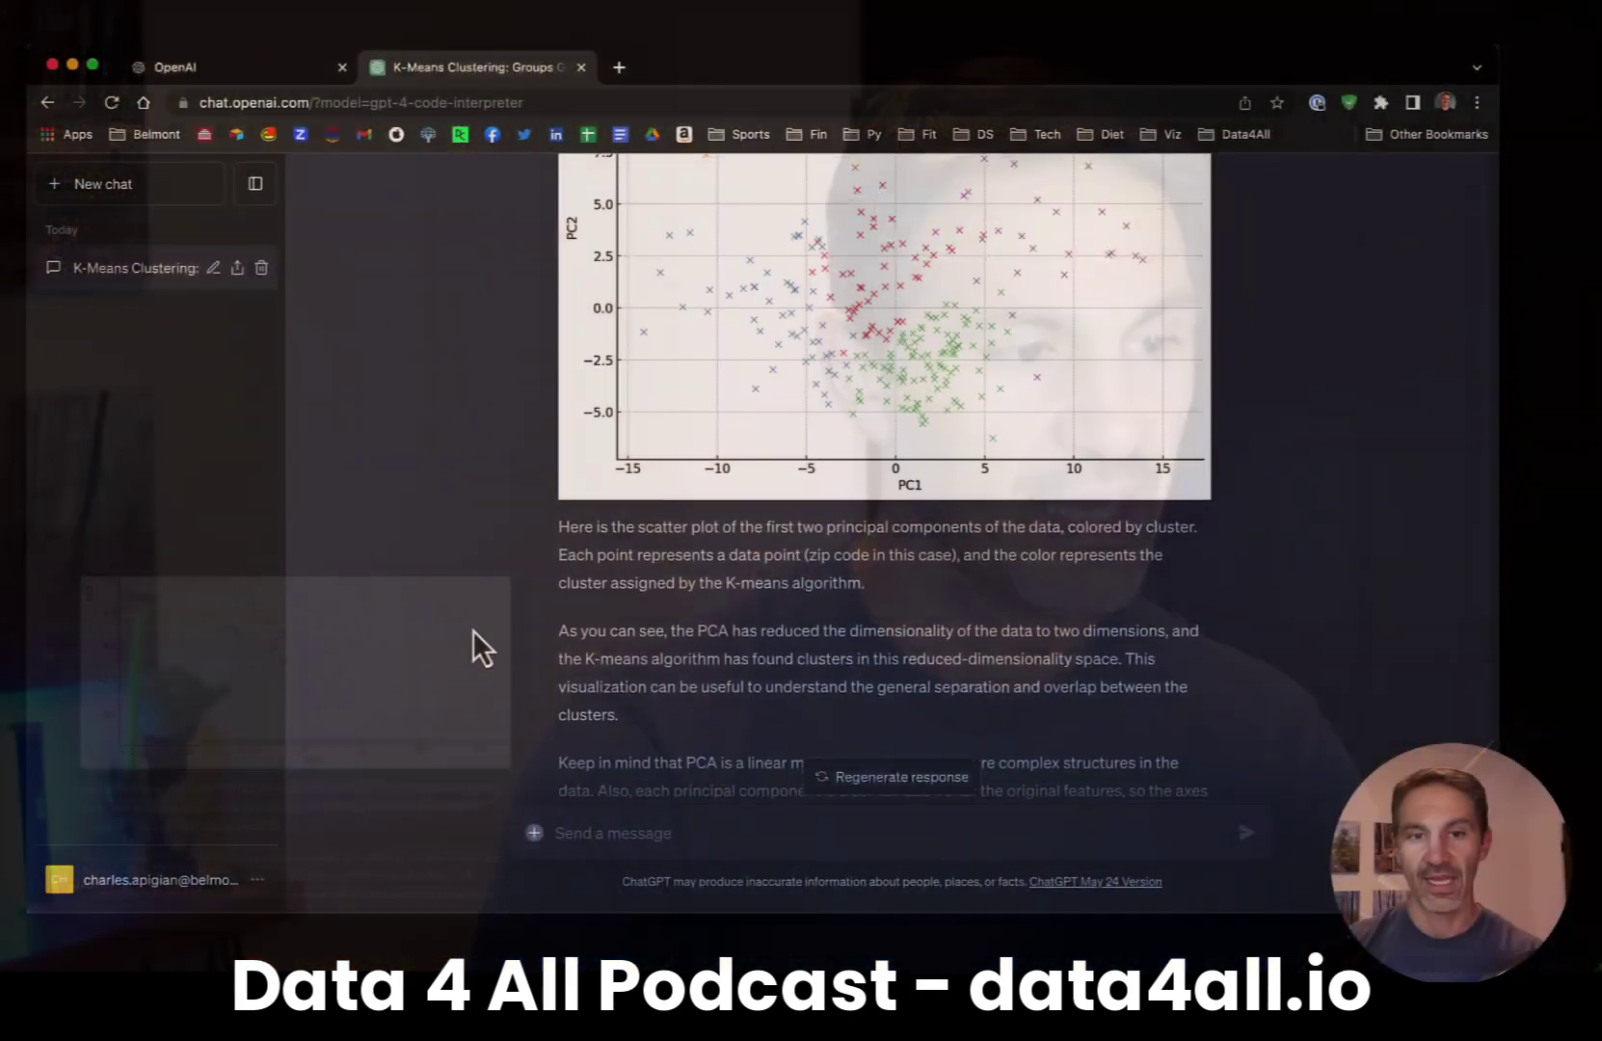
# - Scroll to the end of the chat, below the PCA scatter plot of K-means clusters
pyautogui.scroll(-2, 473, 630)
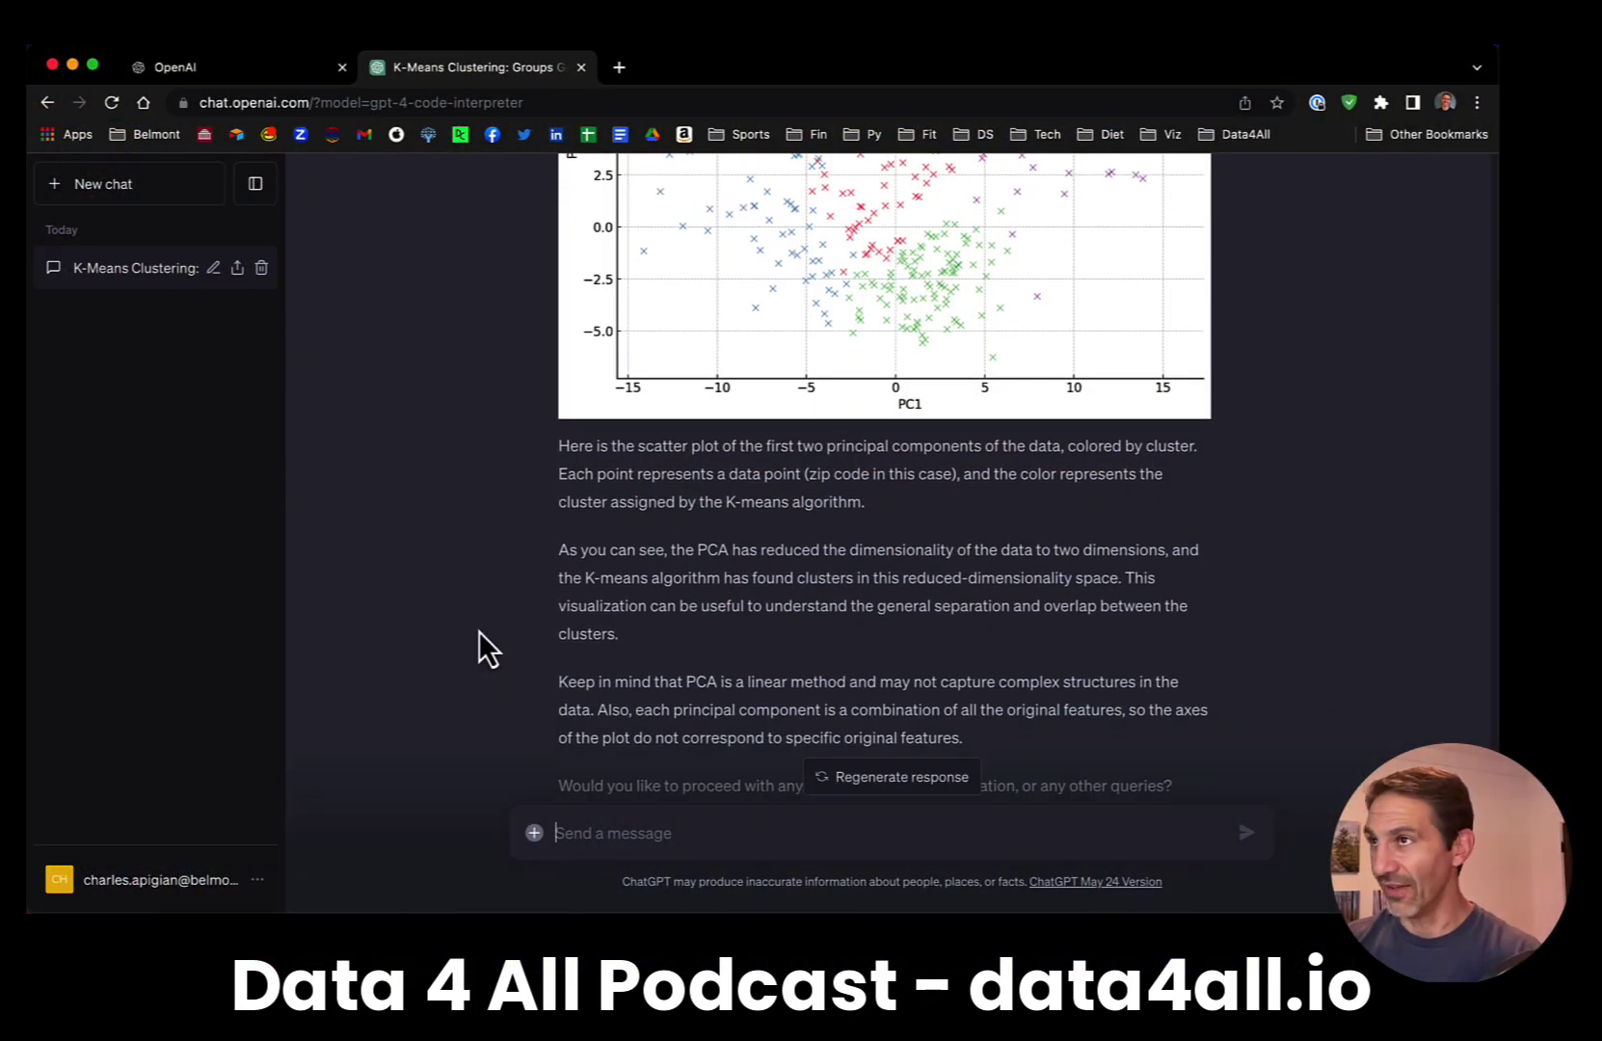
# - Write the prompt 'See the rows of data and the cluster number' without sending it
pyautogui.scroll(1, 478, 630)
pyautogui.scroll(-3, 478, 630)
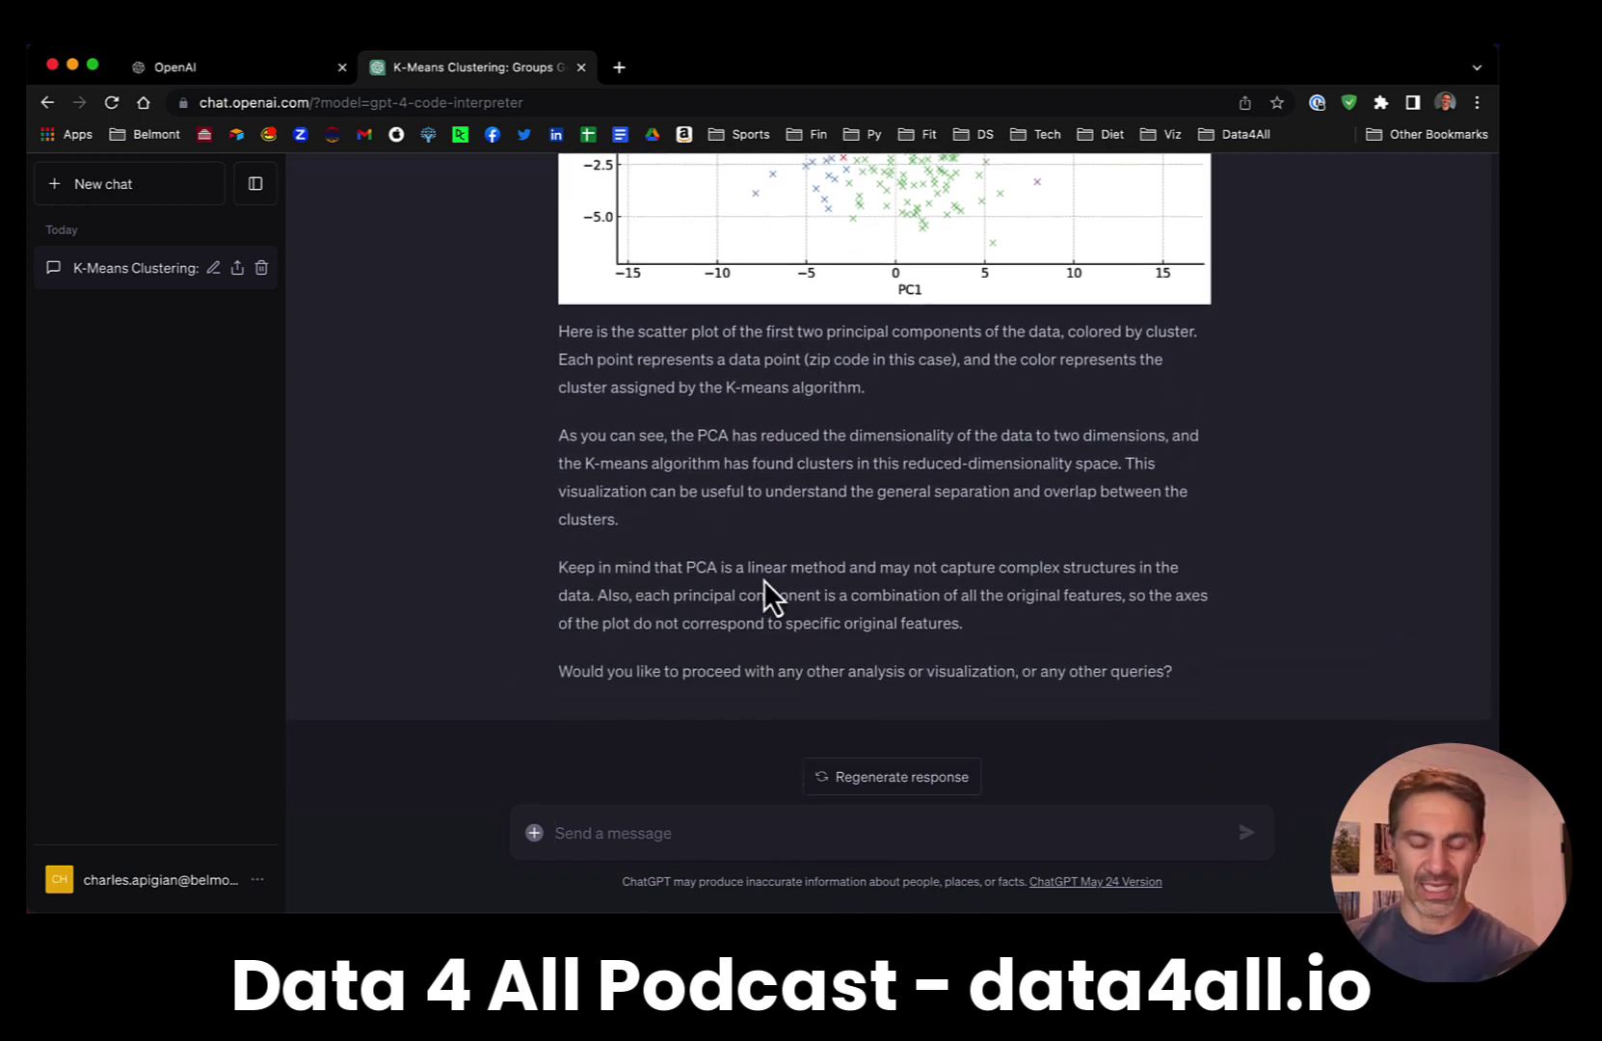
pyautogui.write('Se')
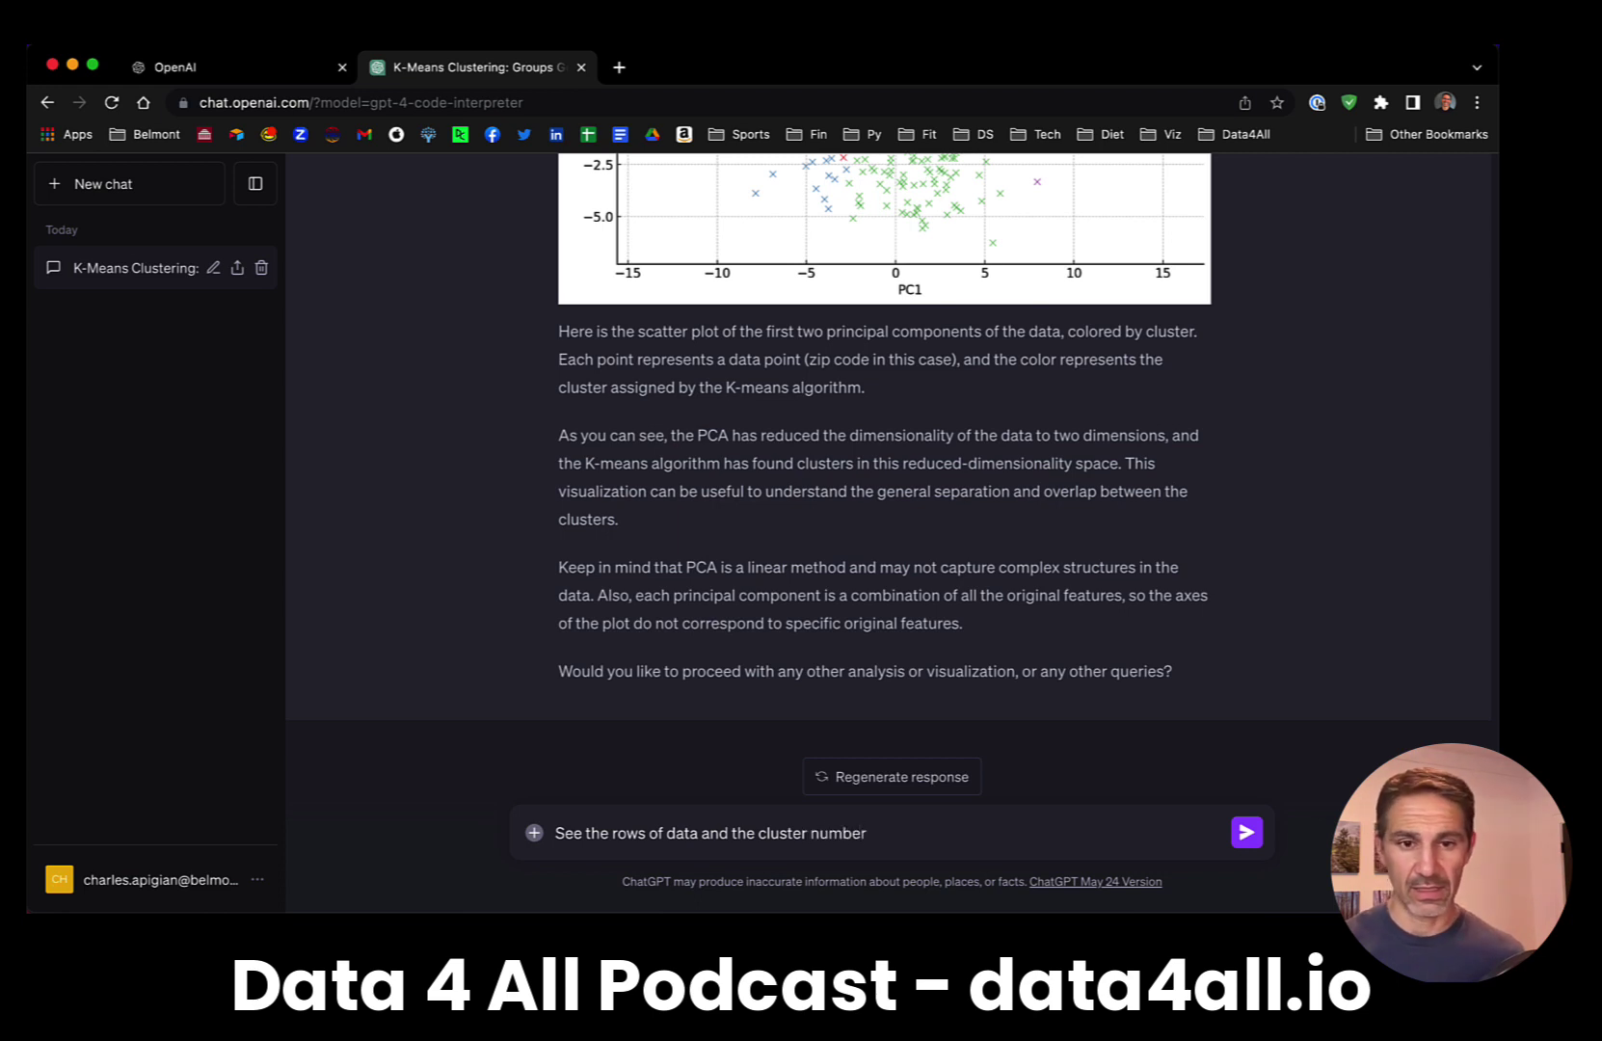
# - Send the prompt and expand the data_selected.head() output showing the new cluster column
pyautogui.press('Return')
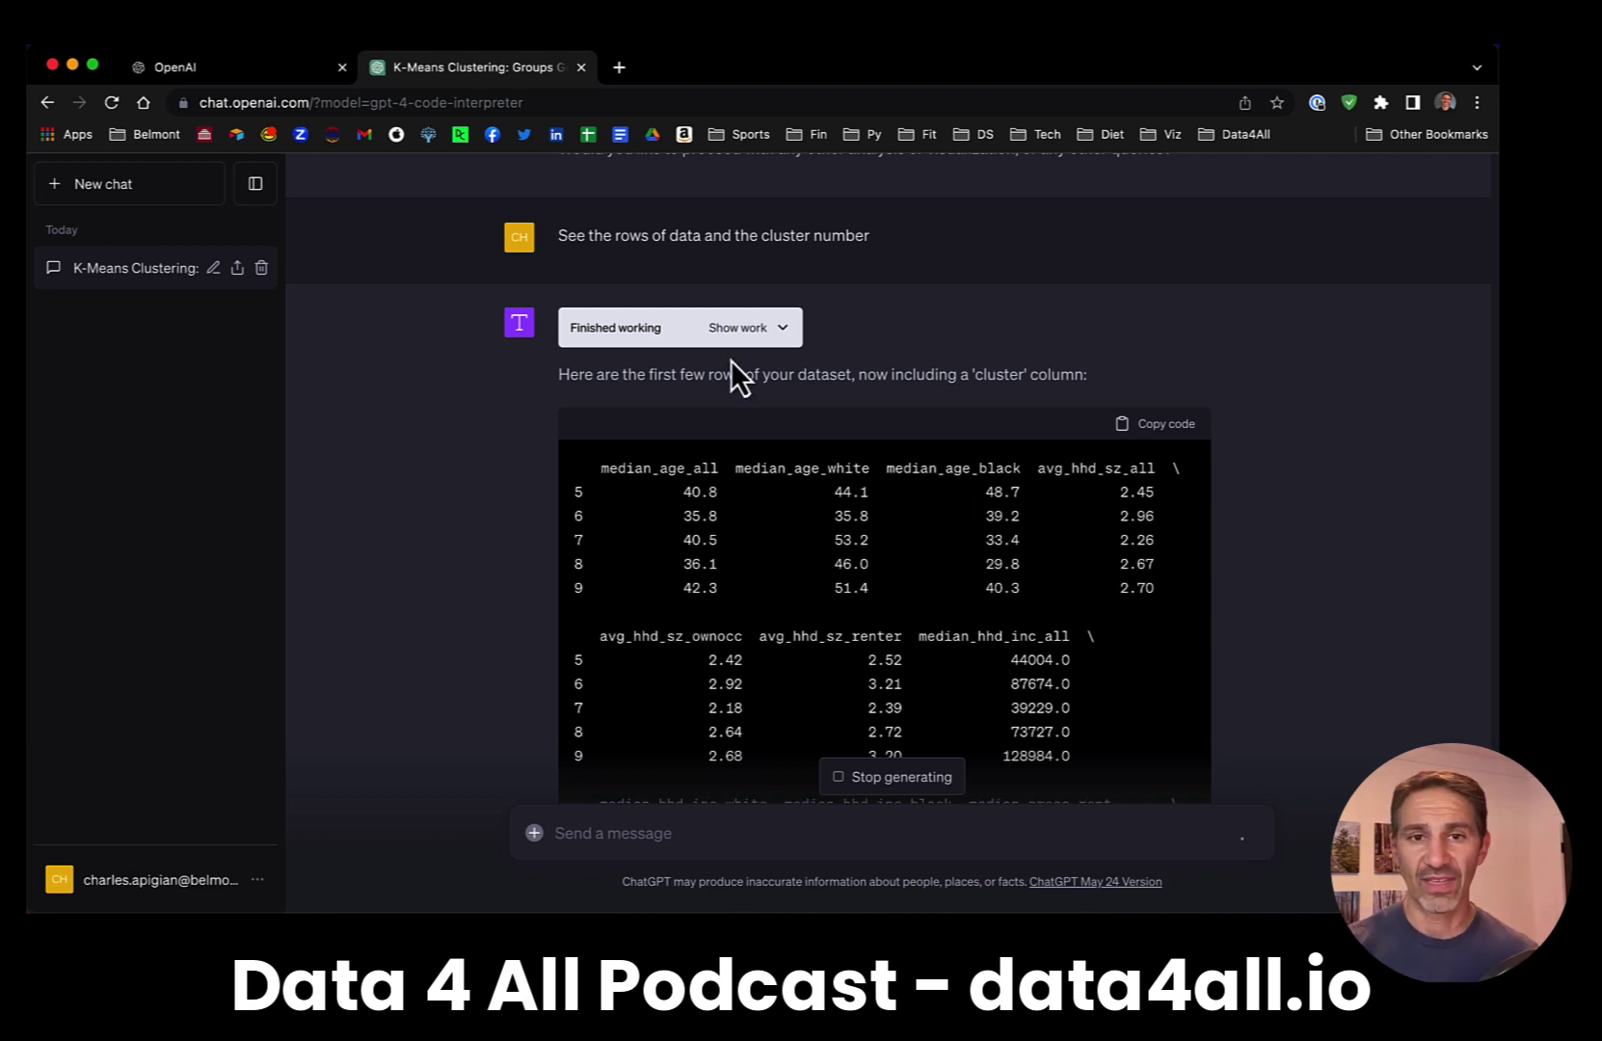
pyautogui.click(740, 329)
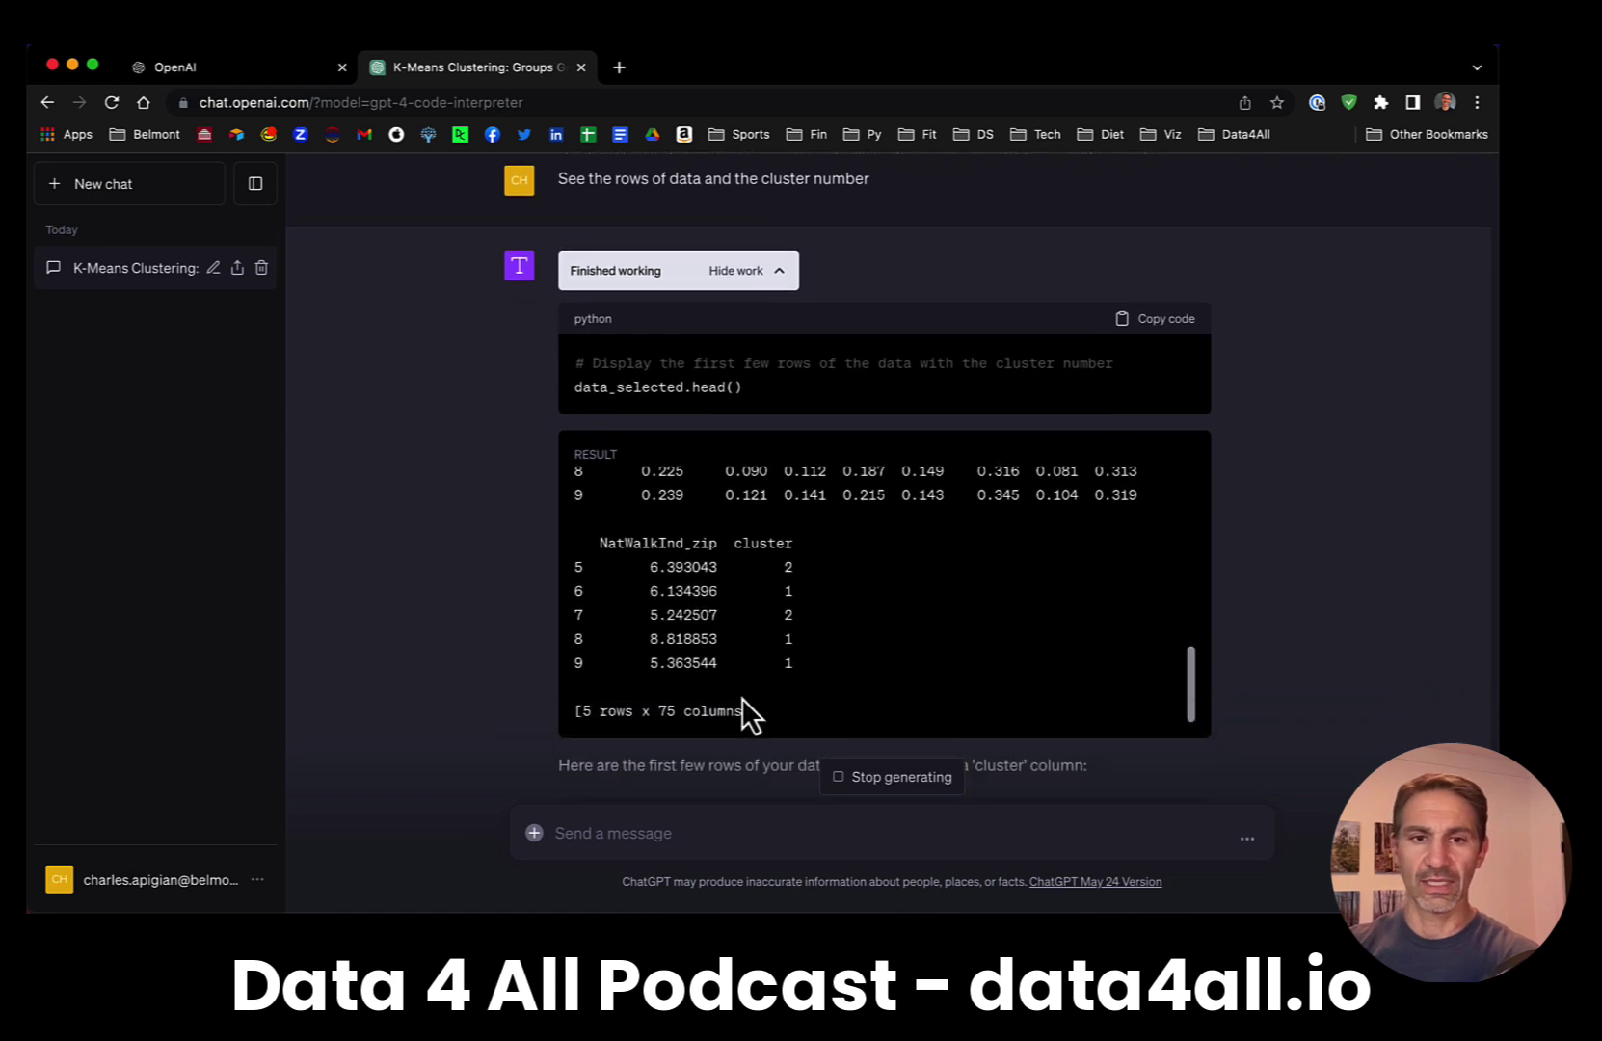
pyautogui.scroll(2, 702, 659)
pyautogui.scroll(2, 702, 659)
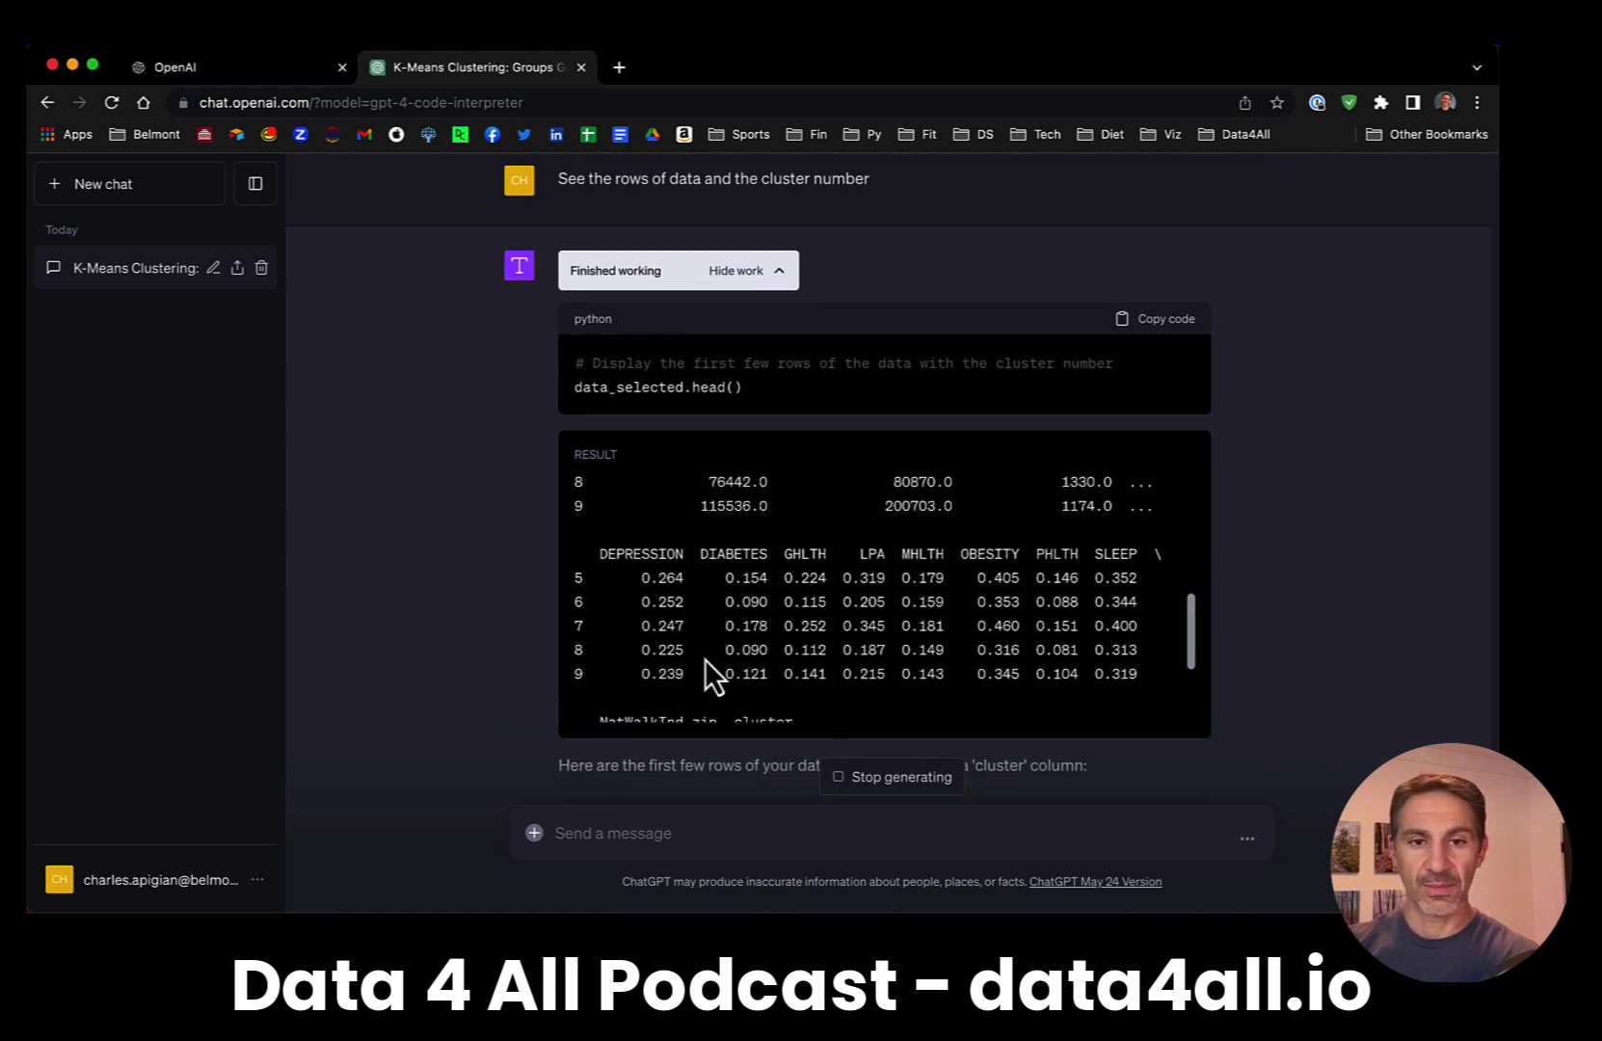
pyautogui.scroll(-4, 706, 659)
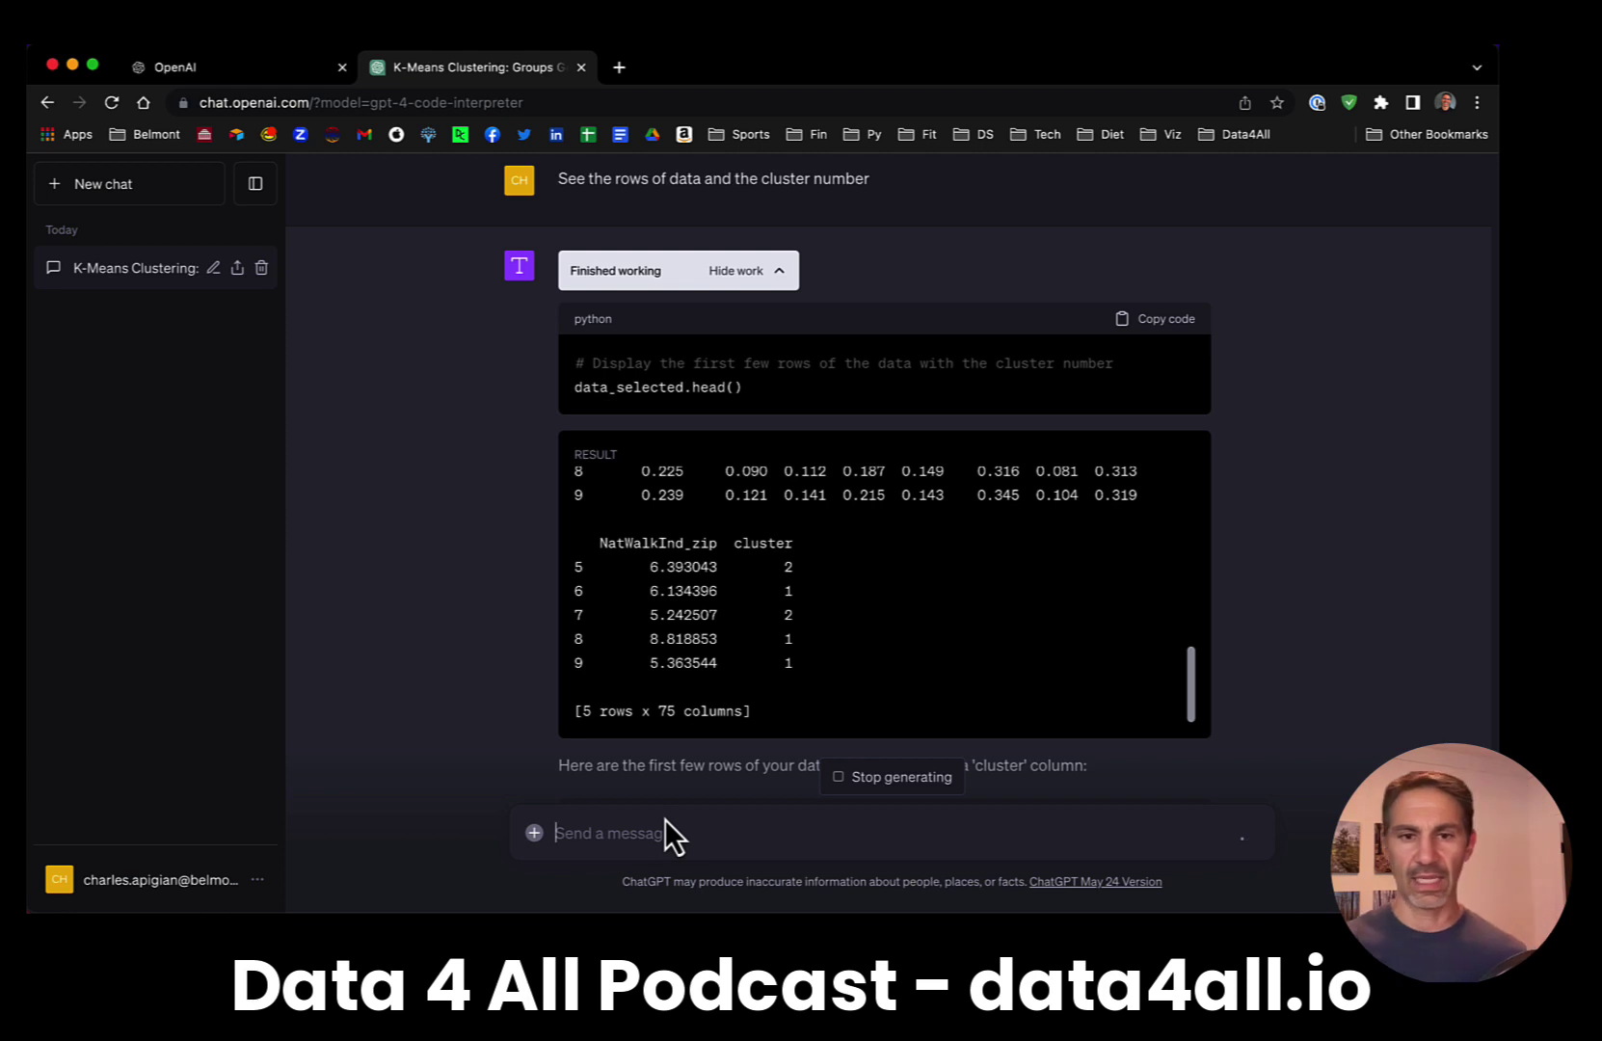
# - Ask ChatGPT to 'download a csv file' of the clustered data
pyautogui.write('download a csv fi')
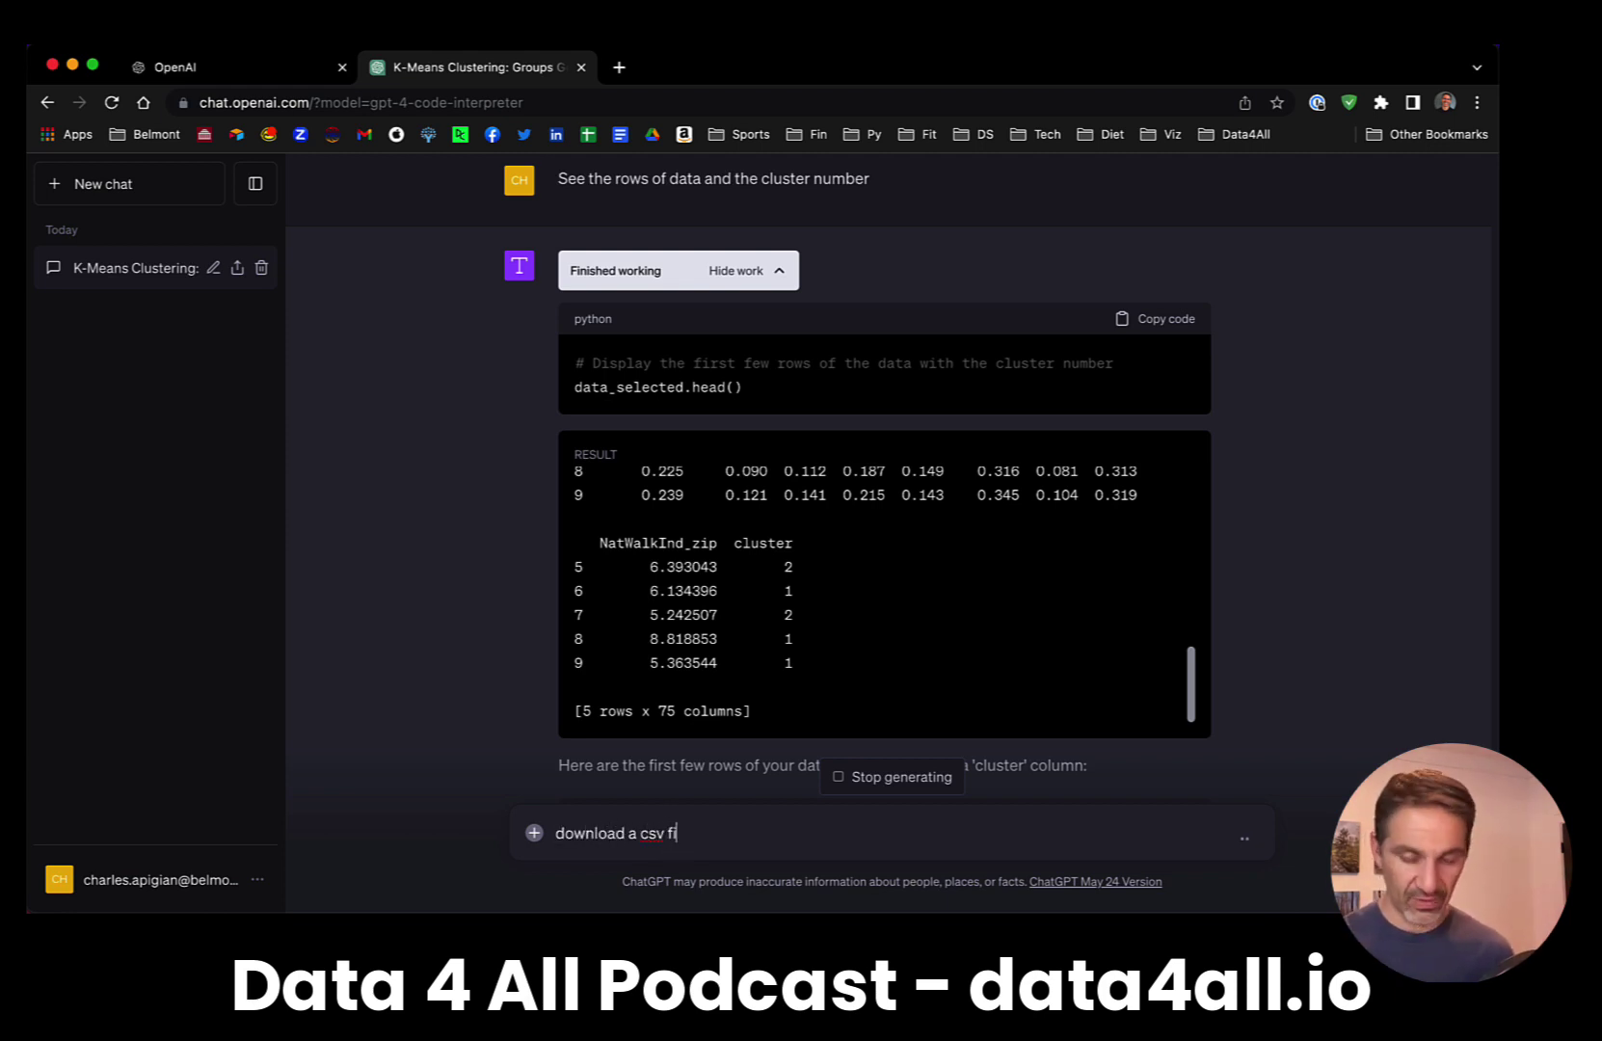
pyautogui.write('le')
pyautogui.hotkey('shift', 'Return')
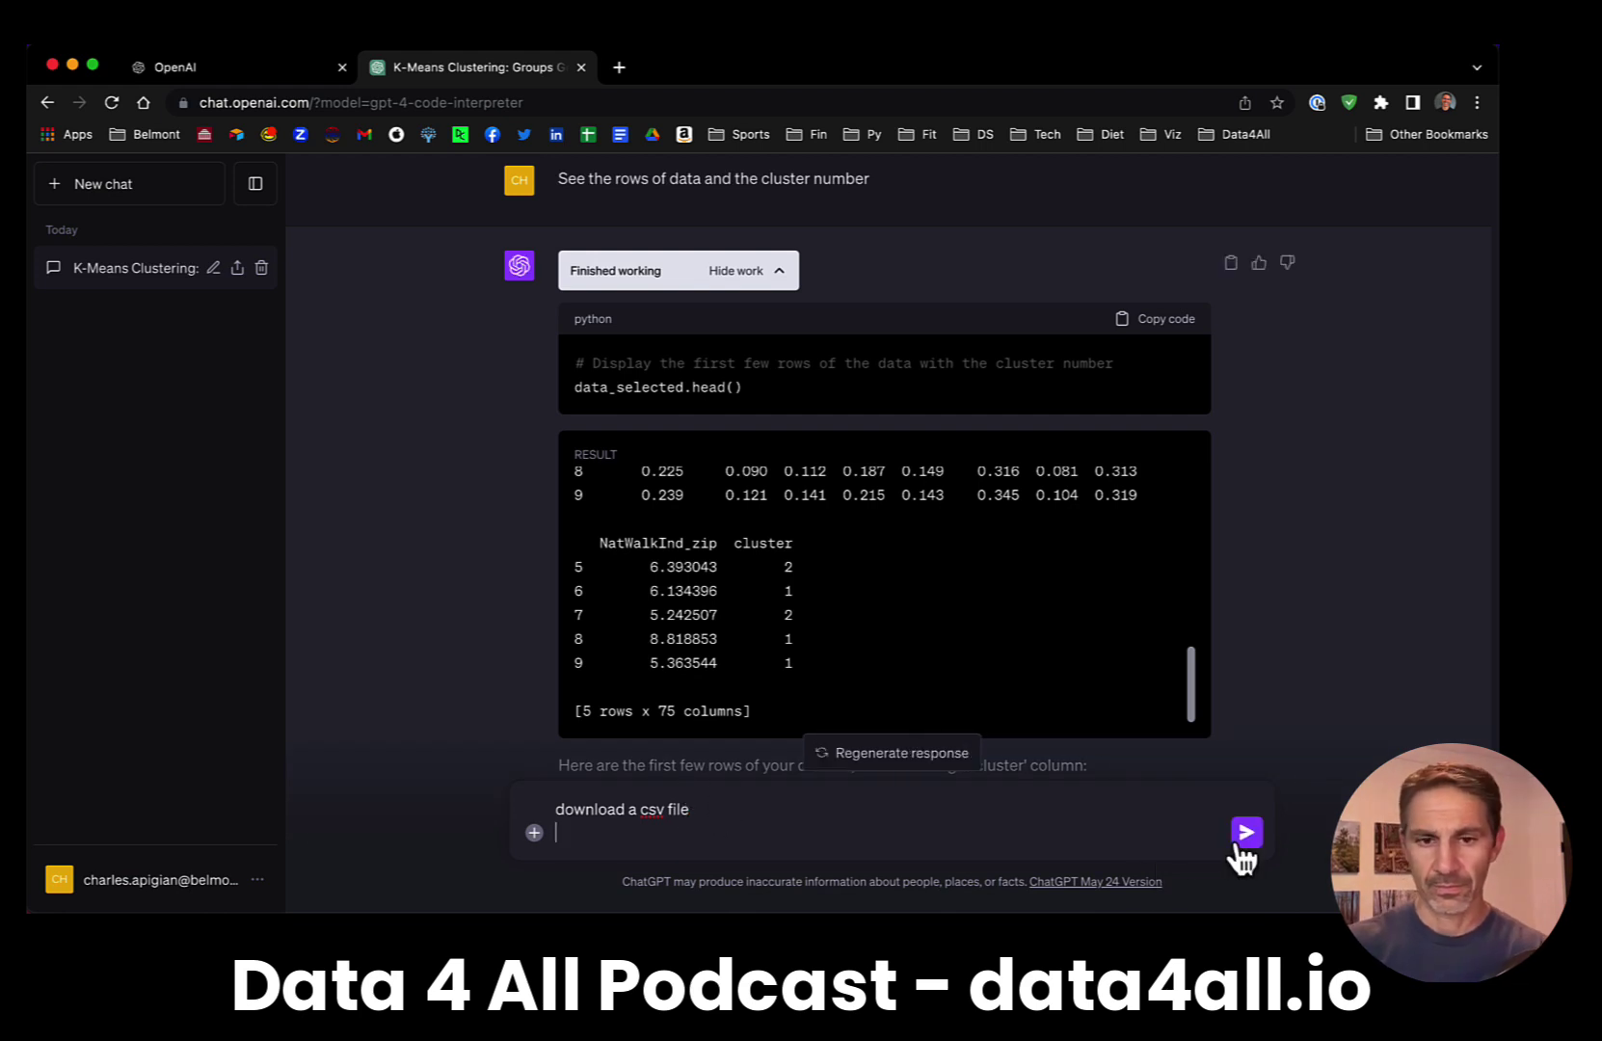
pyautogui.click(1244, 841)
pyautogui.scroll(-5, 466, 733)
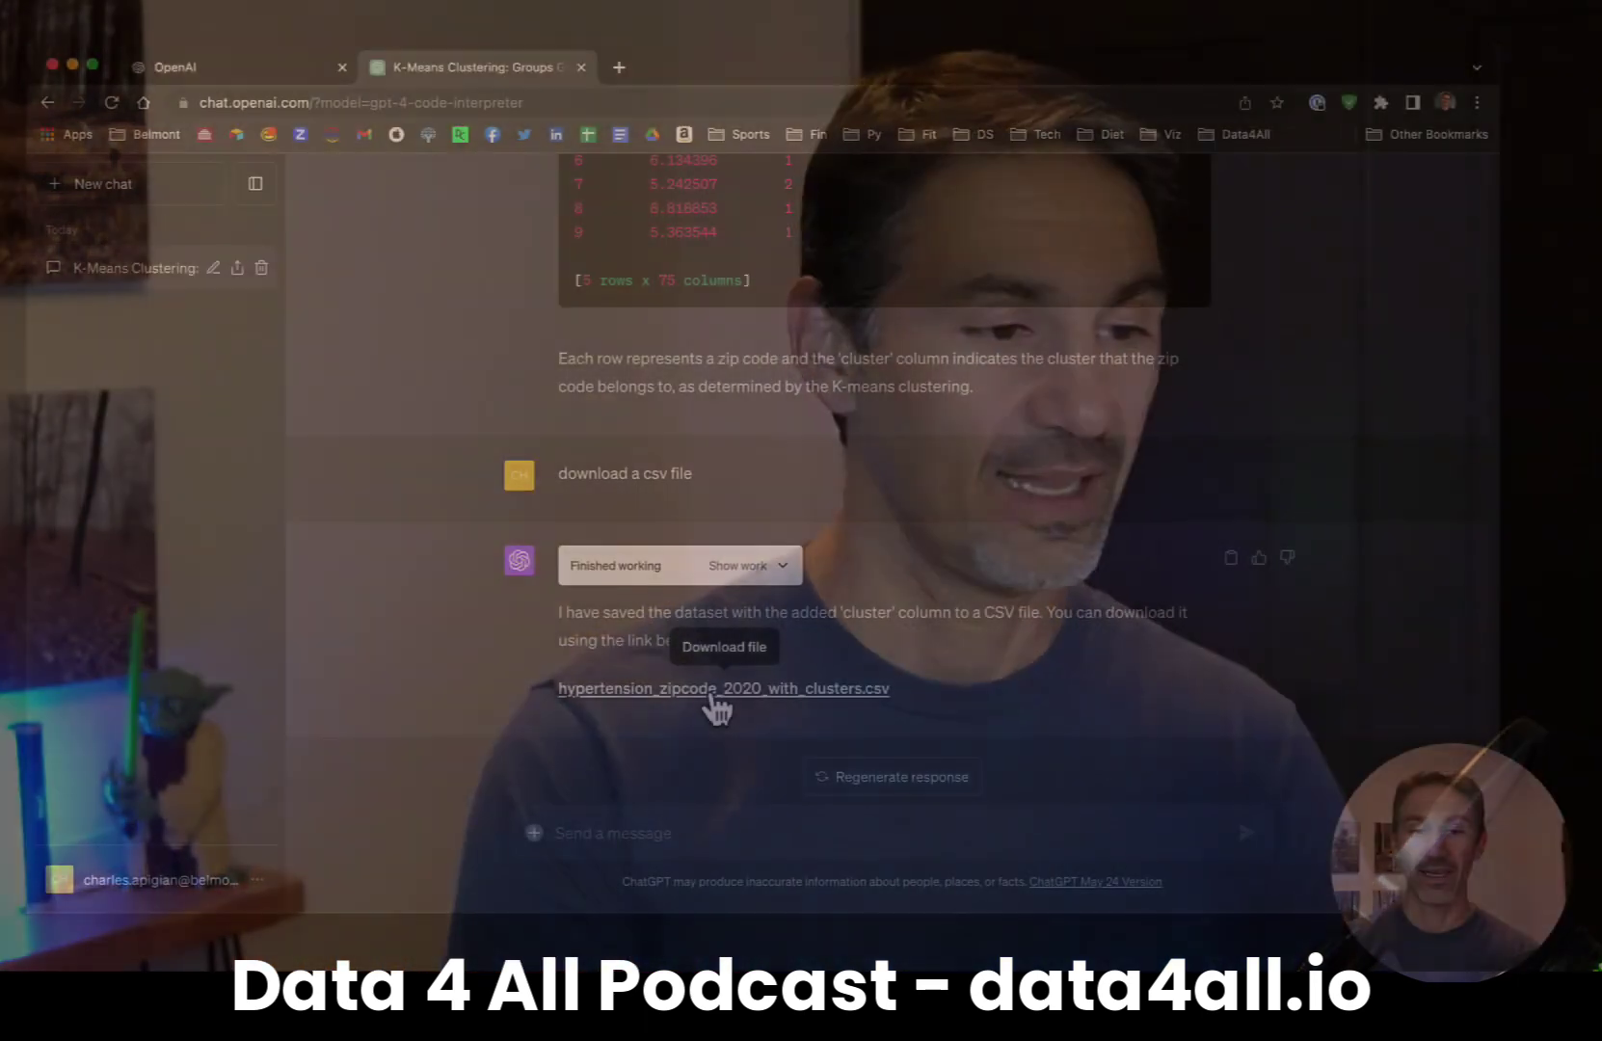
# - Save hypertension_zipcode_2020_with_clusters.csv to the Desktop
pyautogui.click(711, 696)
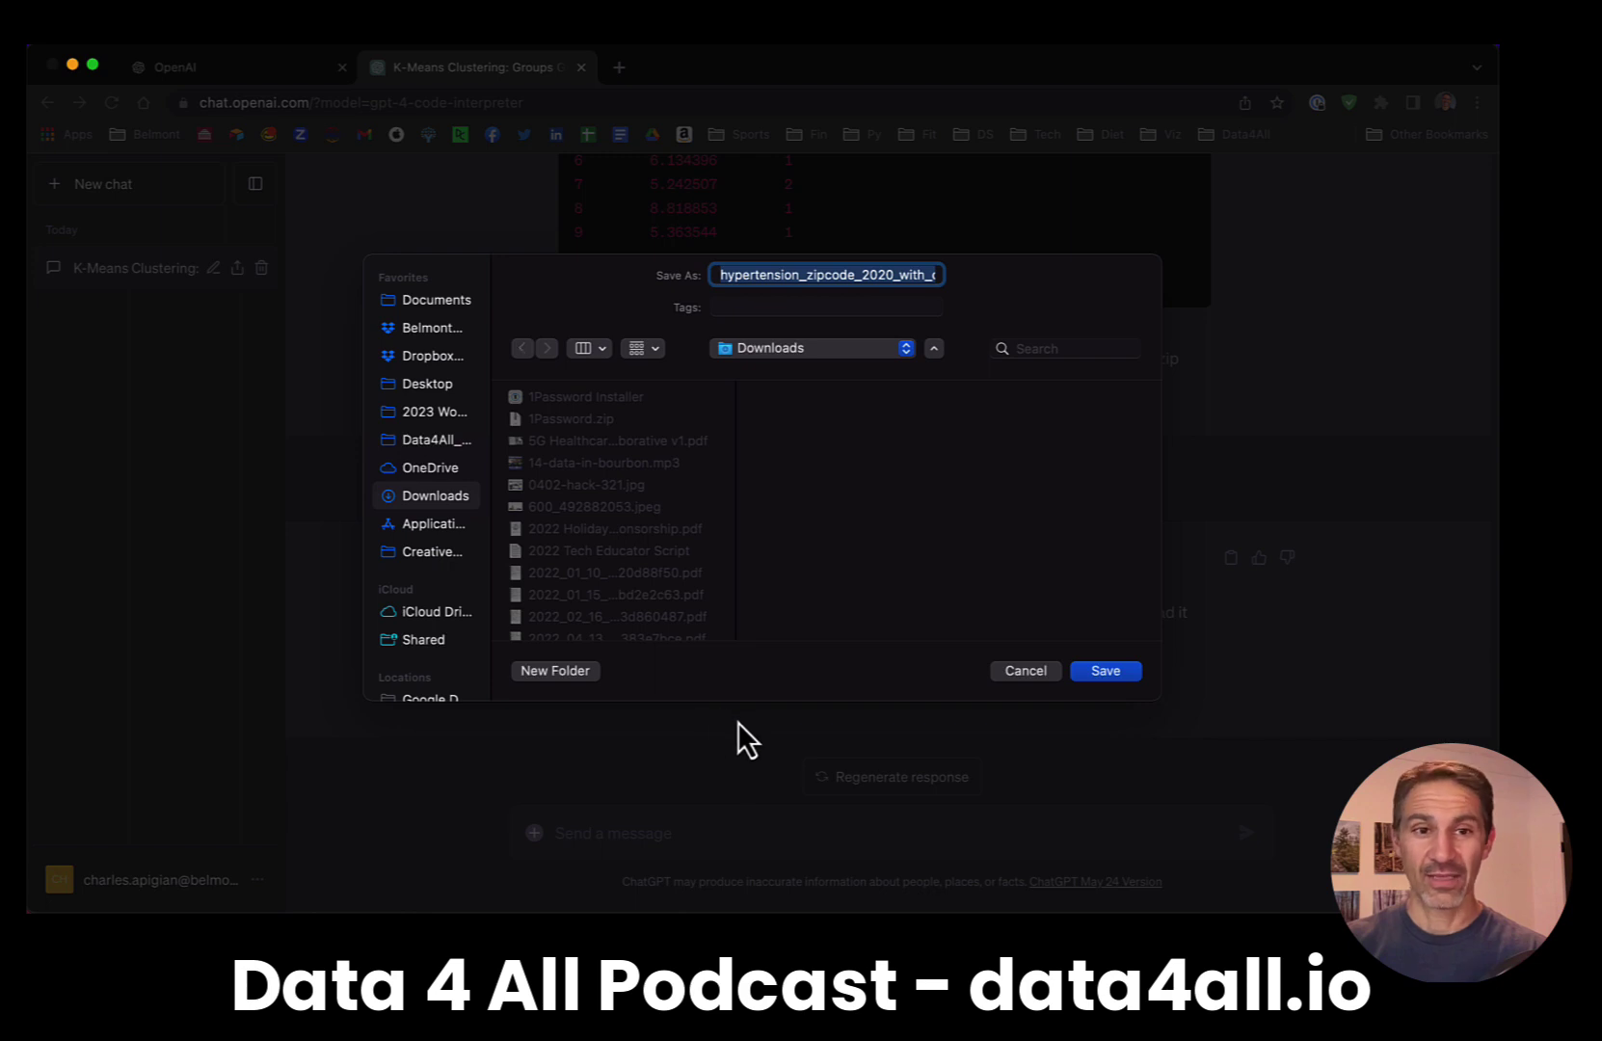
pyautogui.click(433, 389)
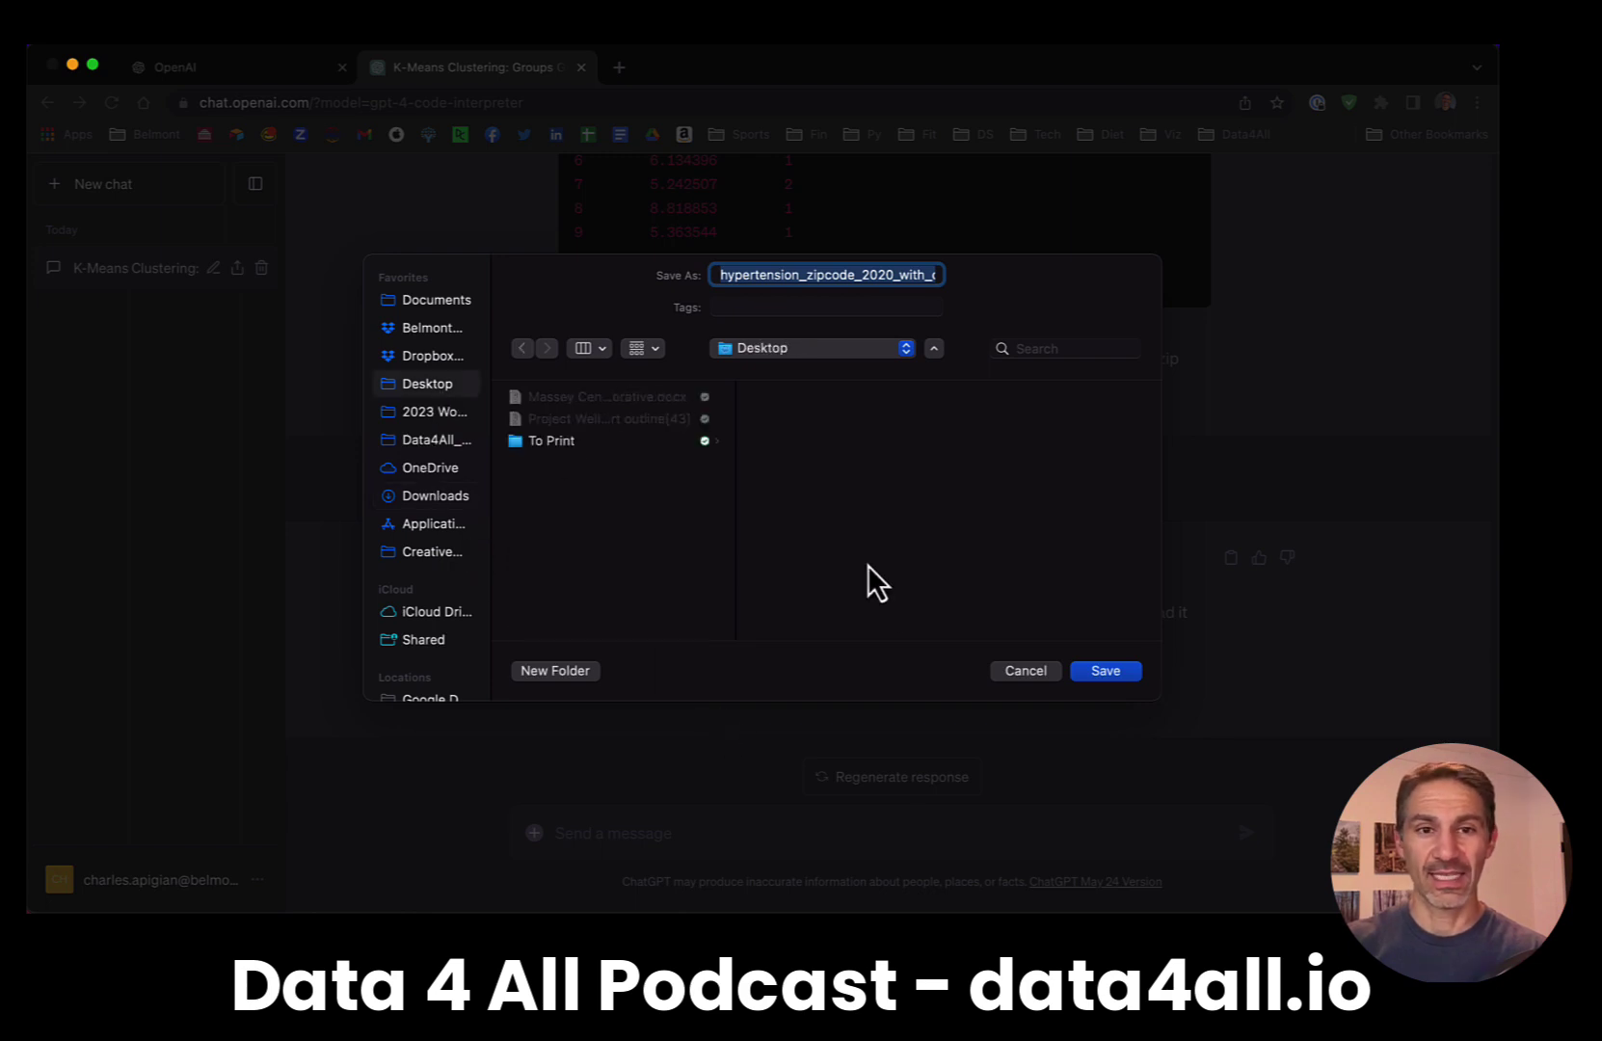
pyautogui.click(1106, 670)
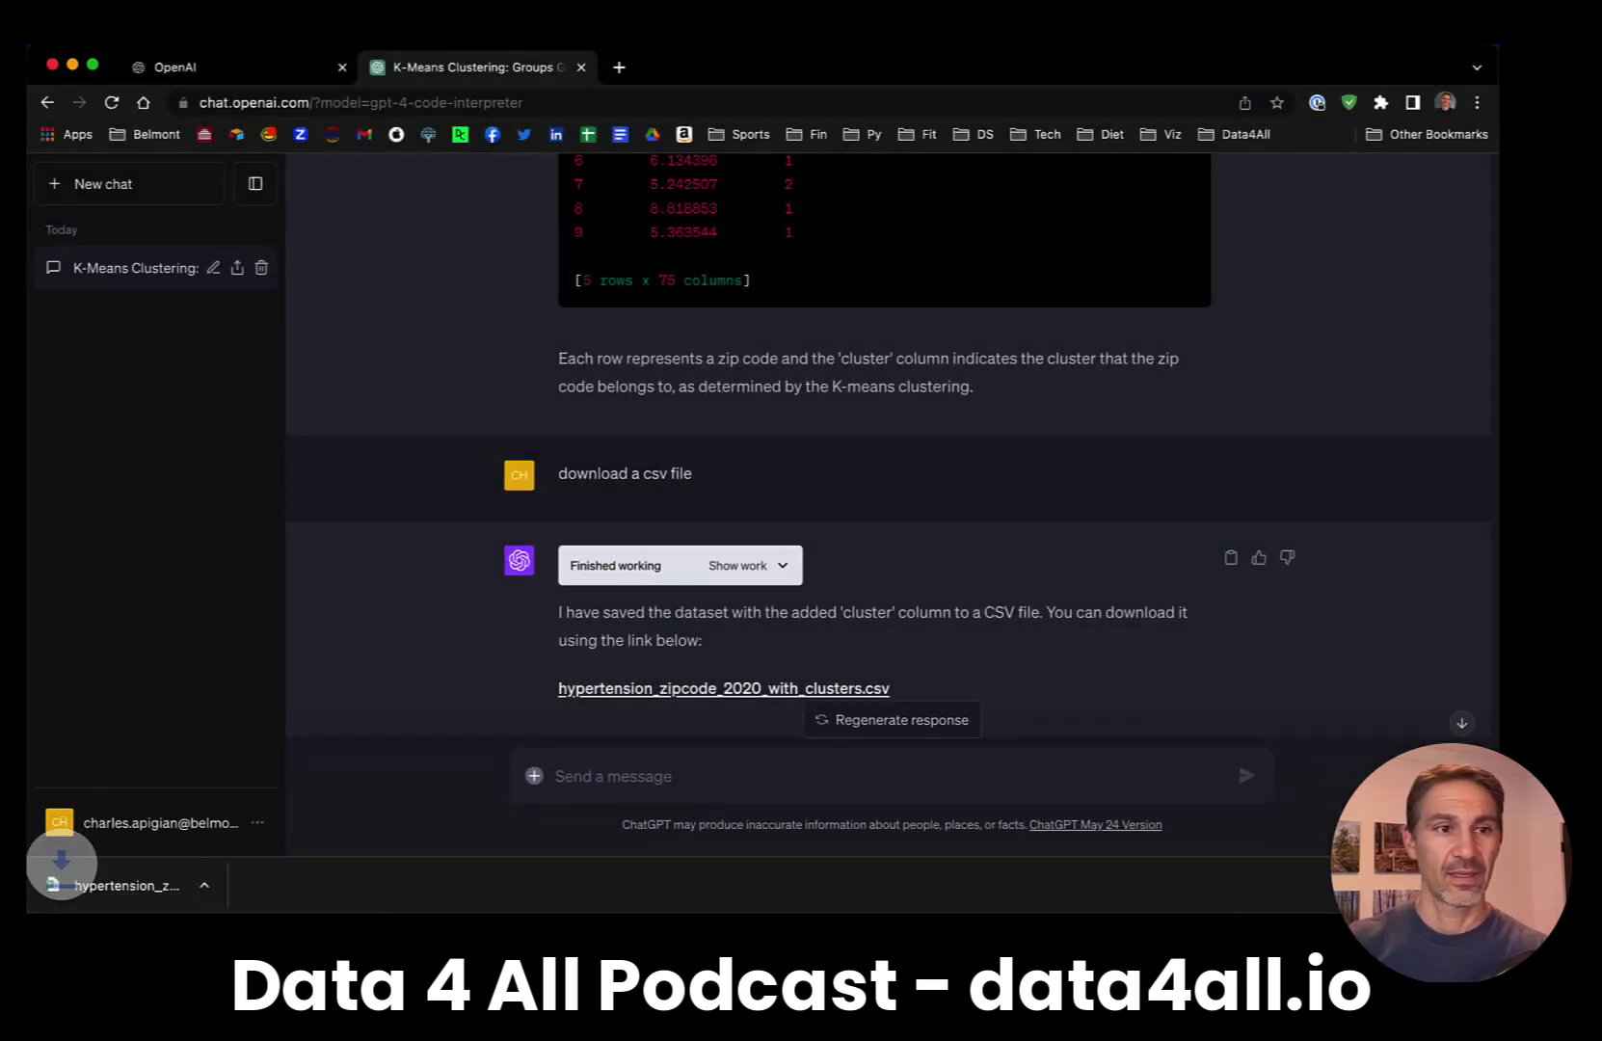
# - In Excel, check the final cluster column, then select a data cell and open the Data menu
pyautogui.press('super+Tab')
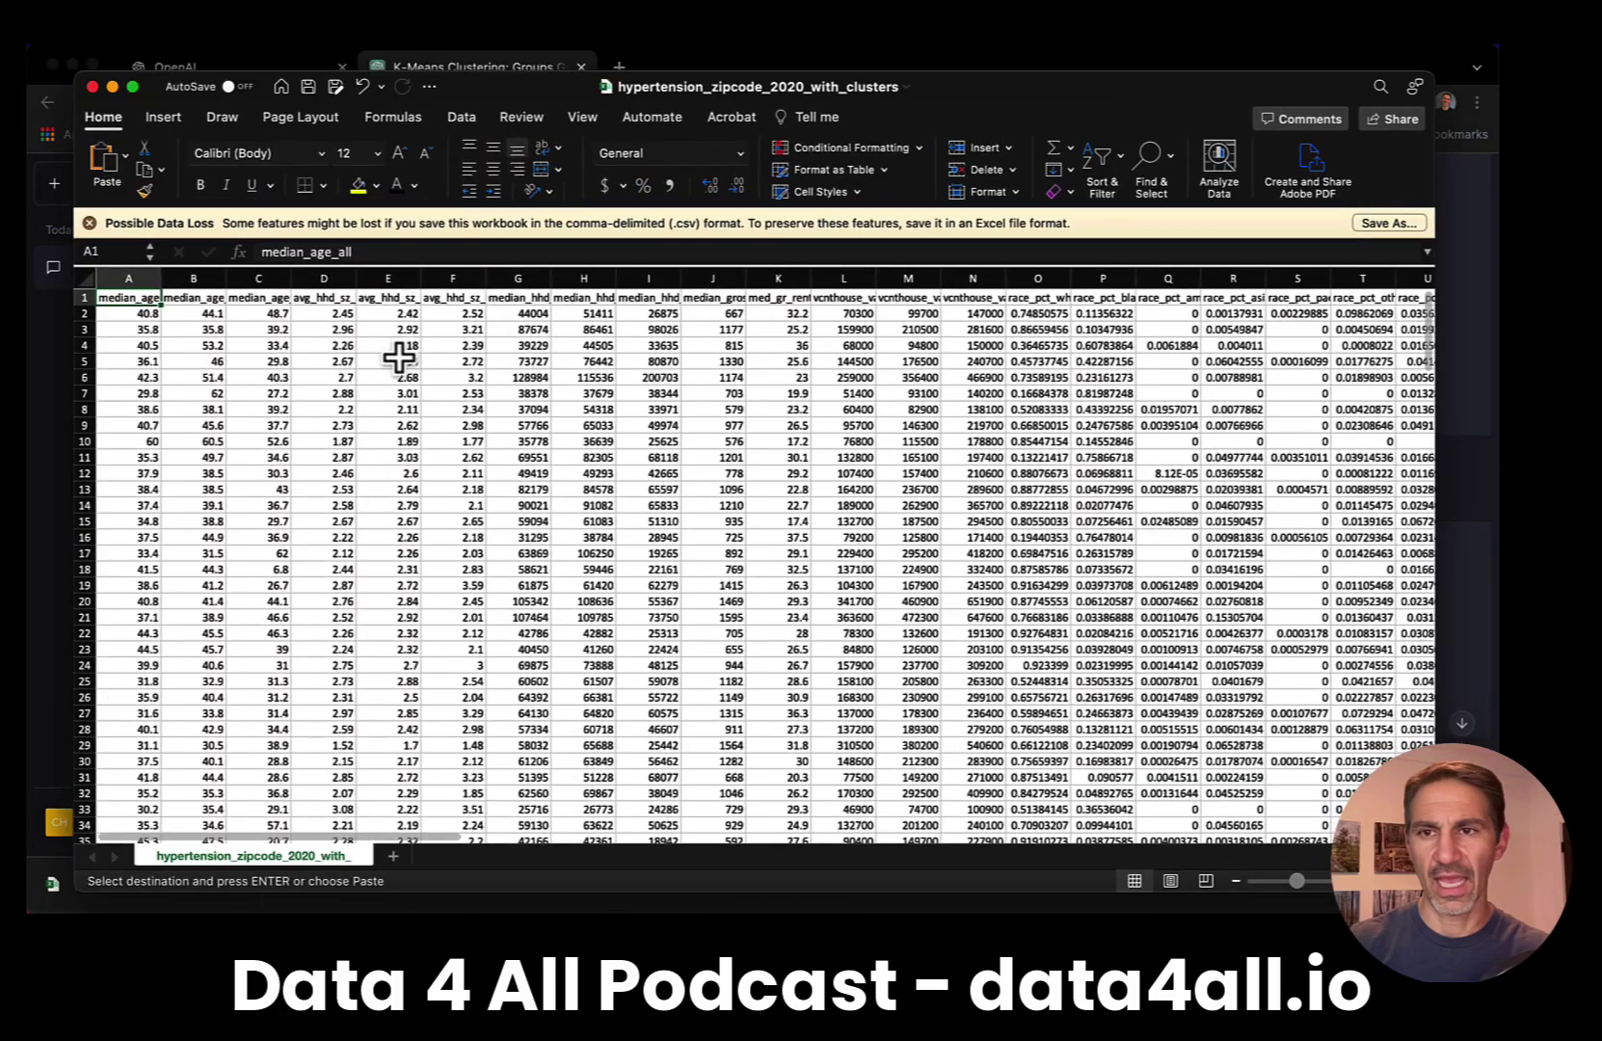
pyautogui.hscroll(10, 398, 362)
pyautogui.hscroll(20, 398, 362)
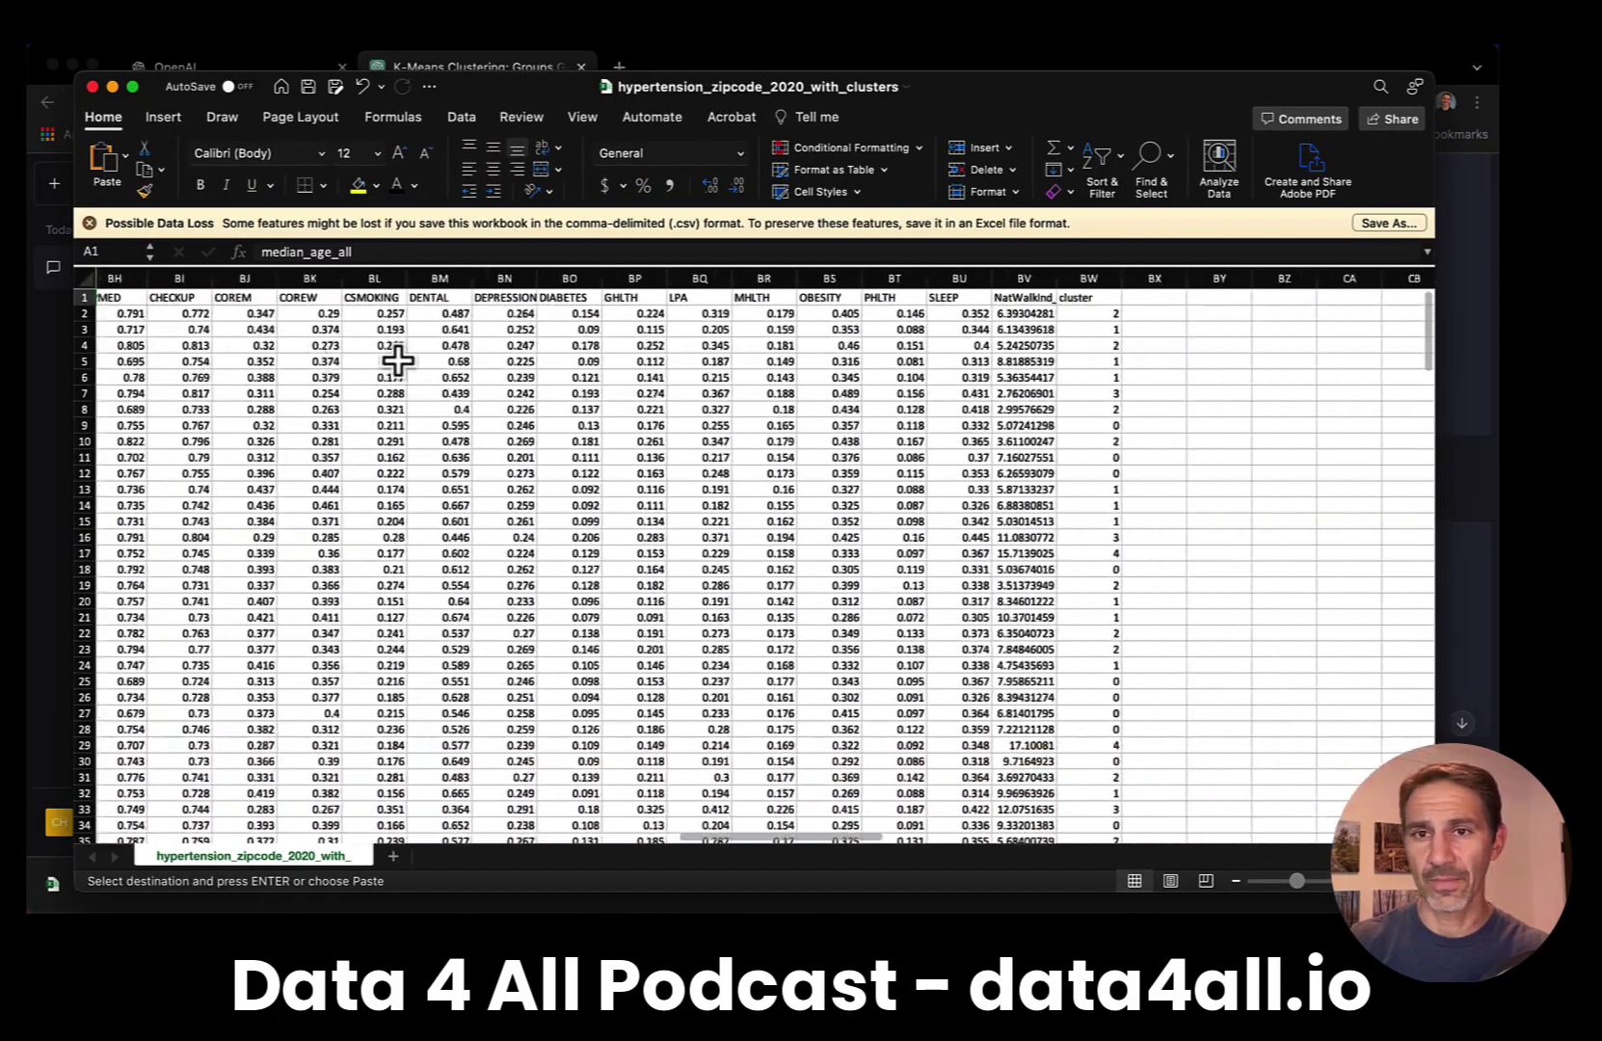
pyautogui.click(634, 314)
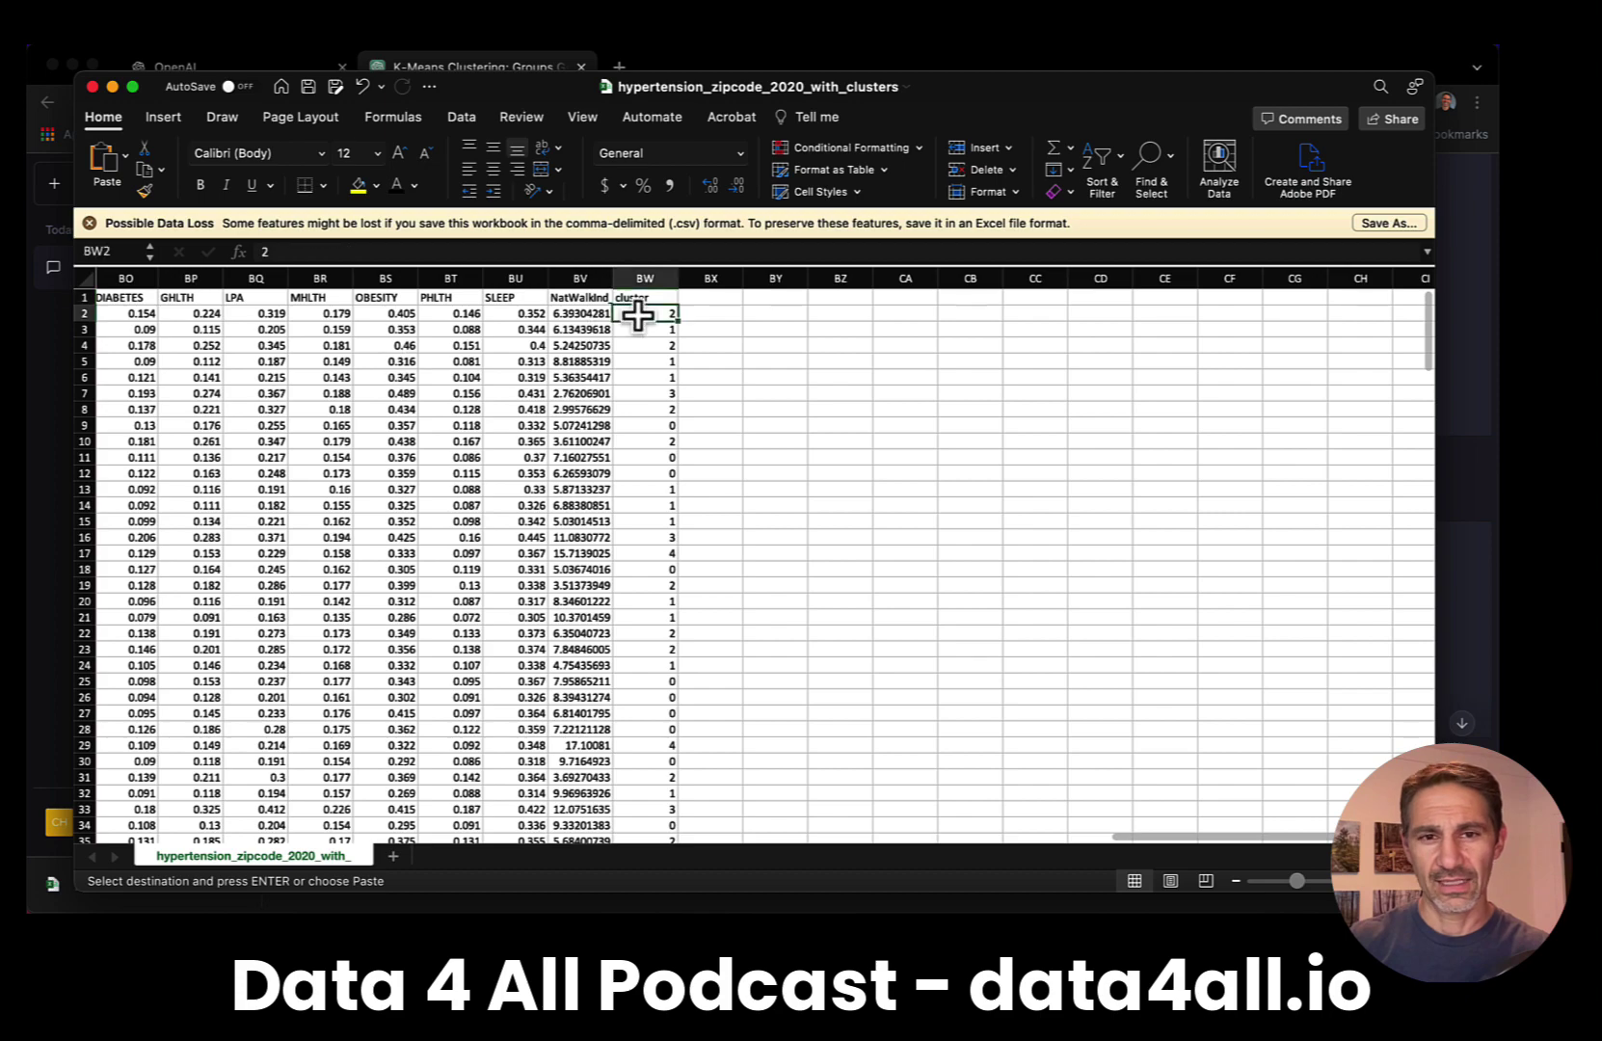
pyautogui.click(373, 392)
pyautogui.click(435, 39)
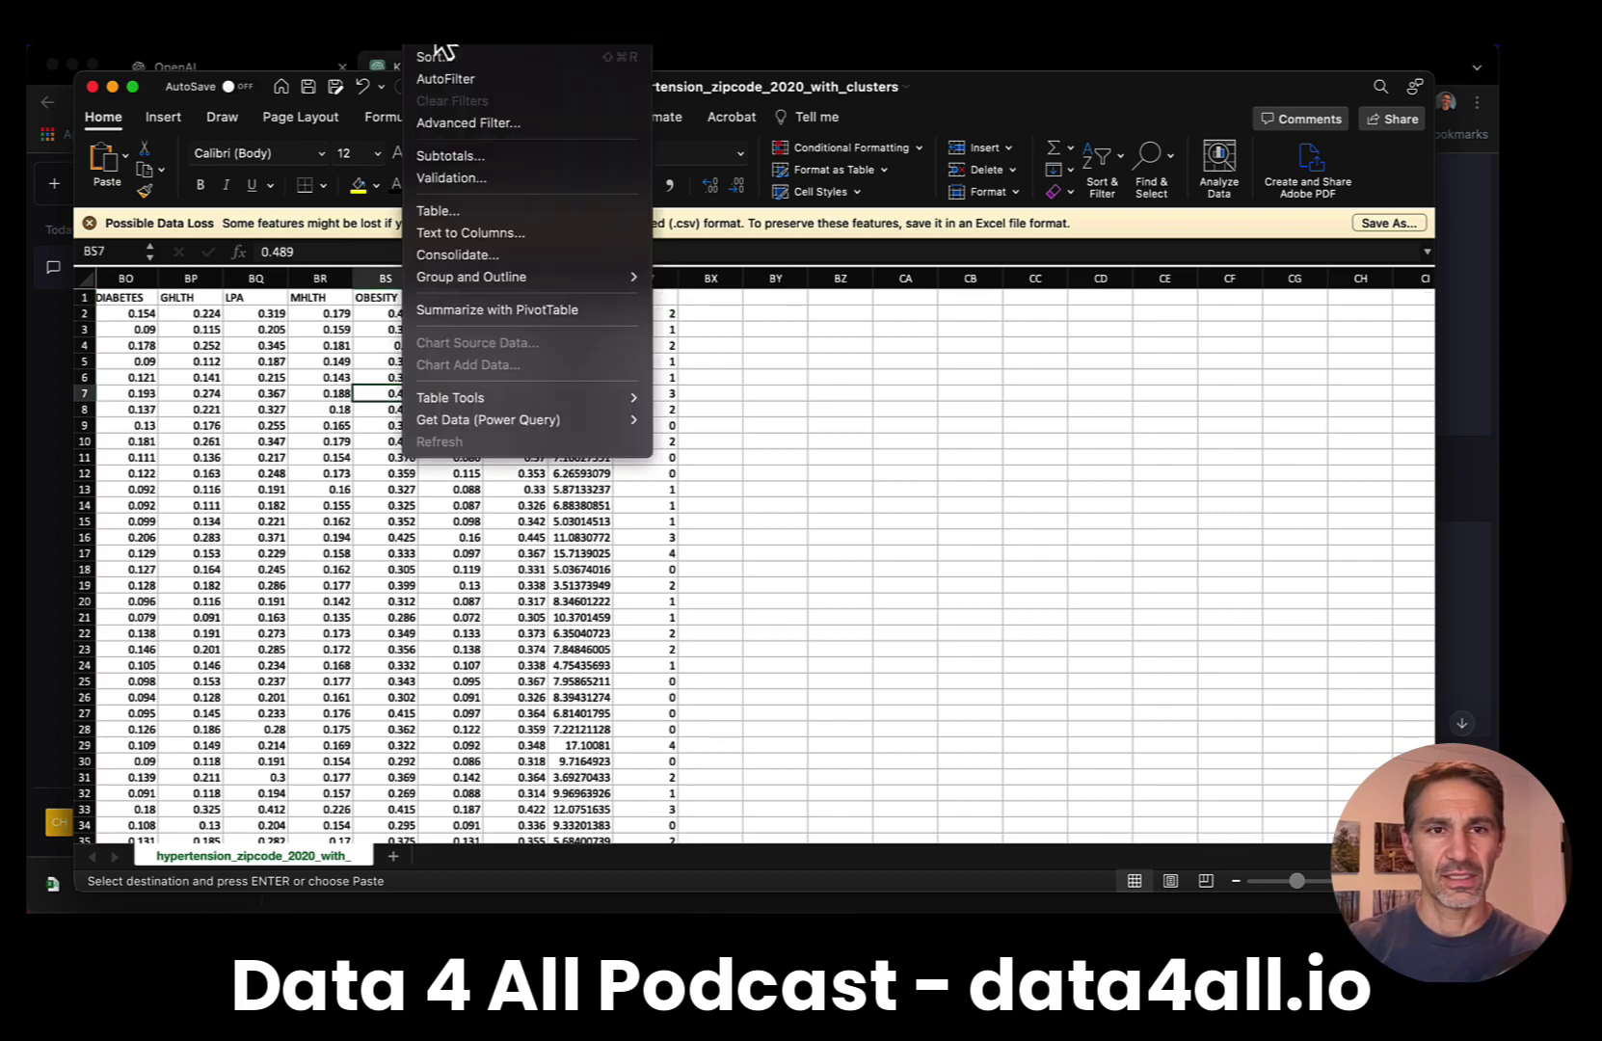
# - Create a PivotTable on a new worksheet, grouped by cluster
pyautogui.click(502, 314)
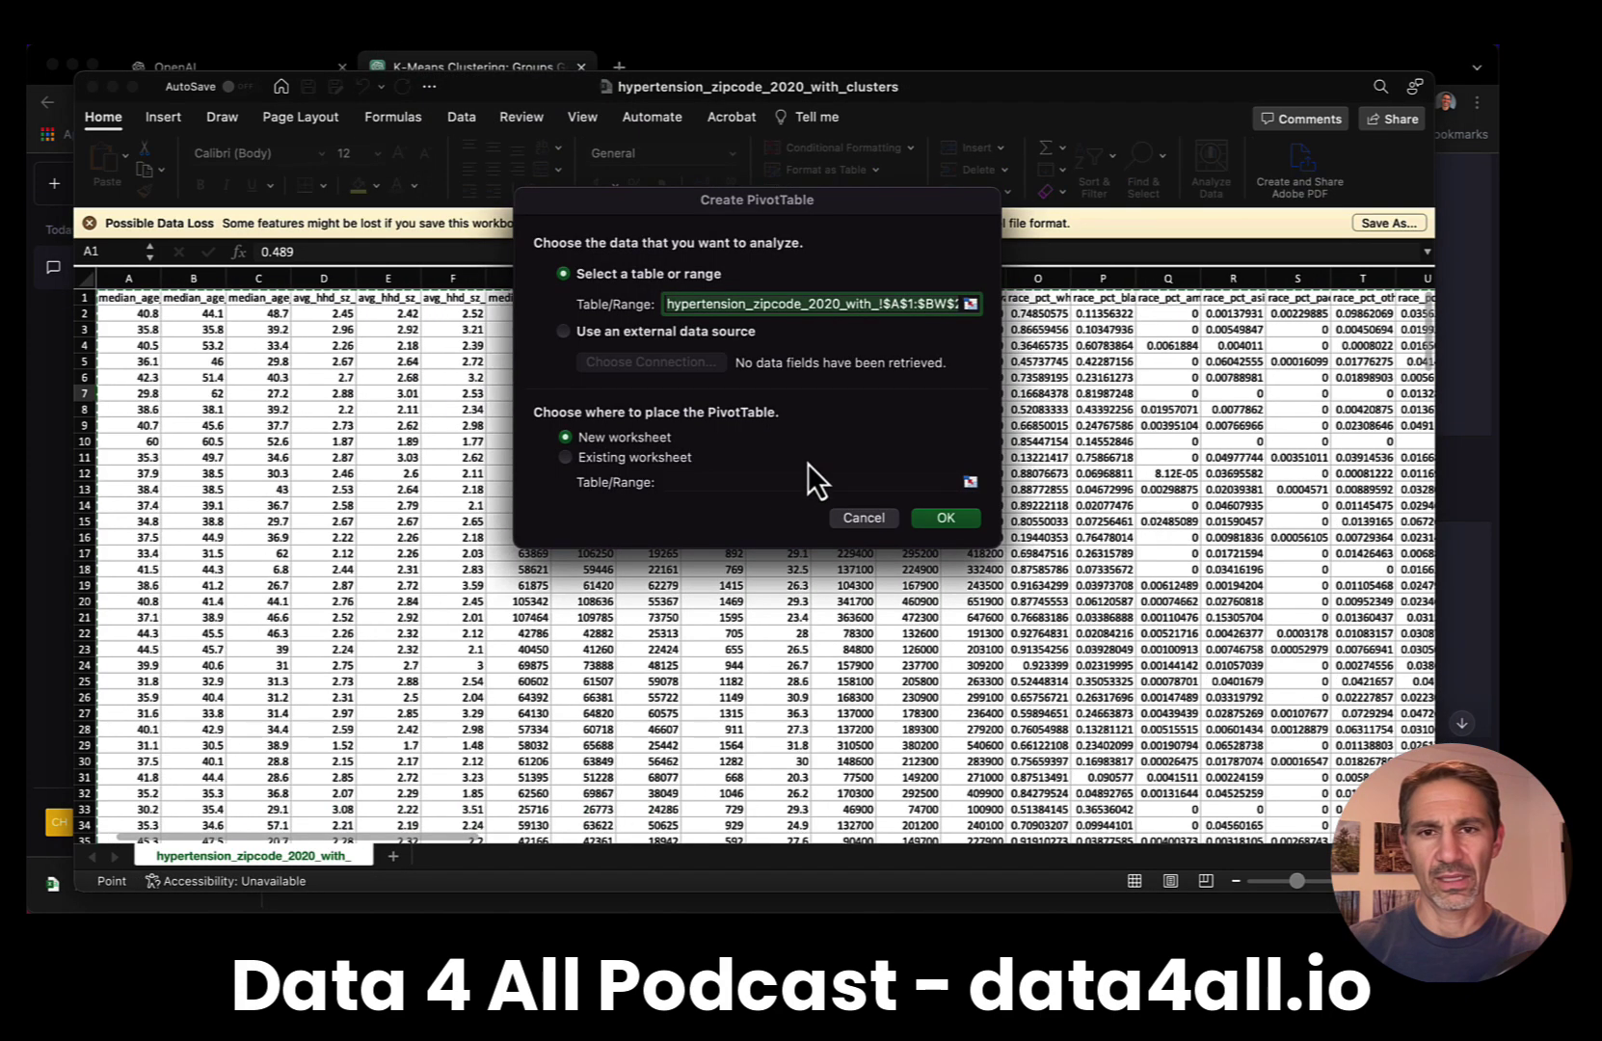
pyautogui.click(963, 521)
pyautogui.scroll(-10, 1213, 425)
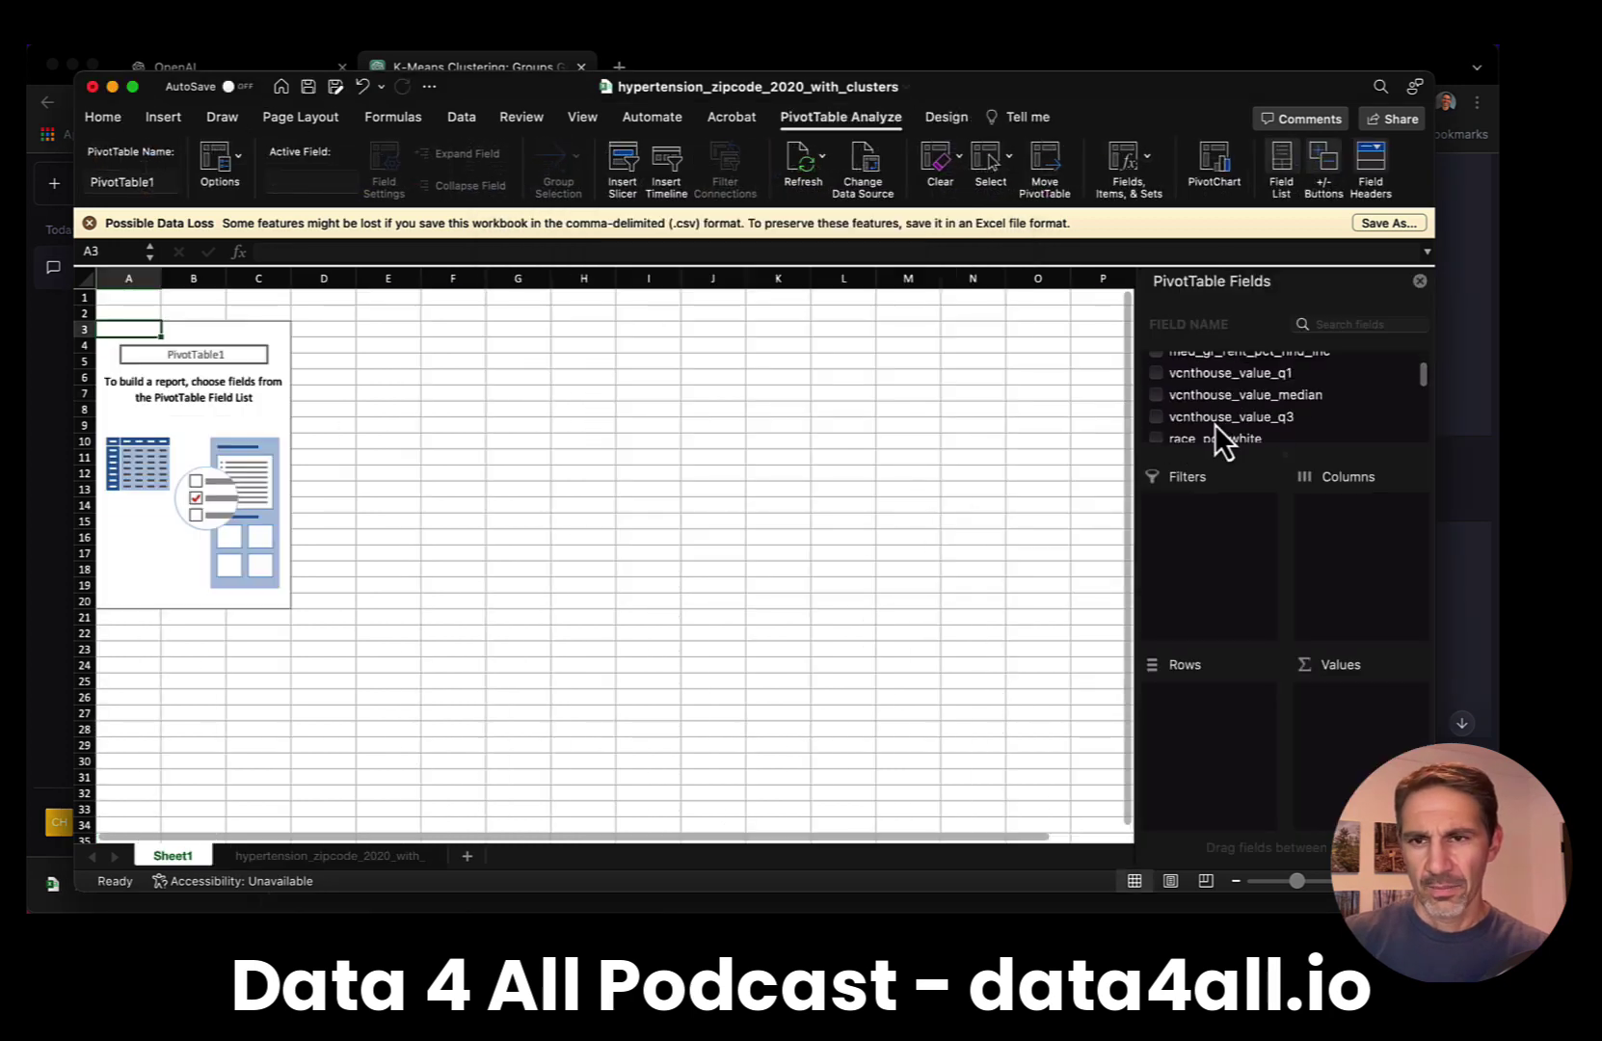
pyautogui.scroll(-5, 1215, 425)
pyautogui.moveTo(1215, 432); pyautogui.dragTo(1211, 701)
pyautogui.scroll(8, 1255, 404)
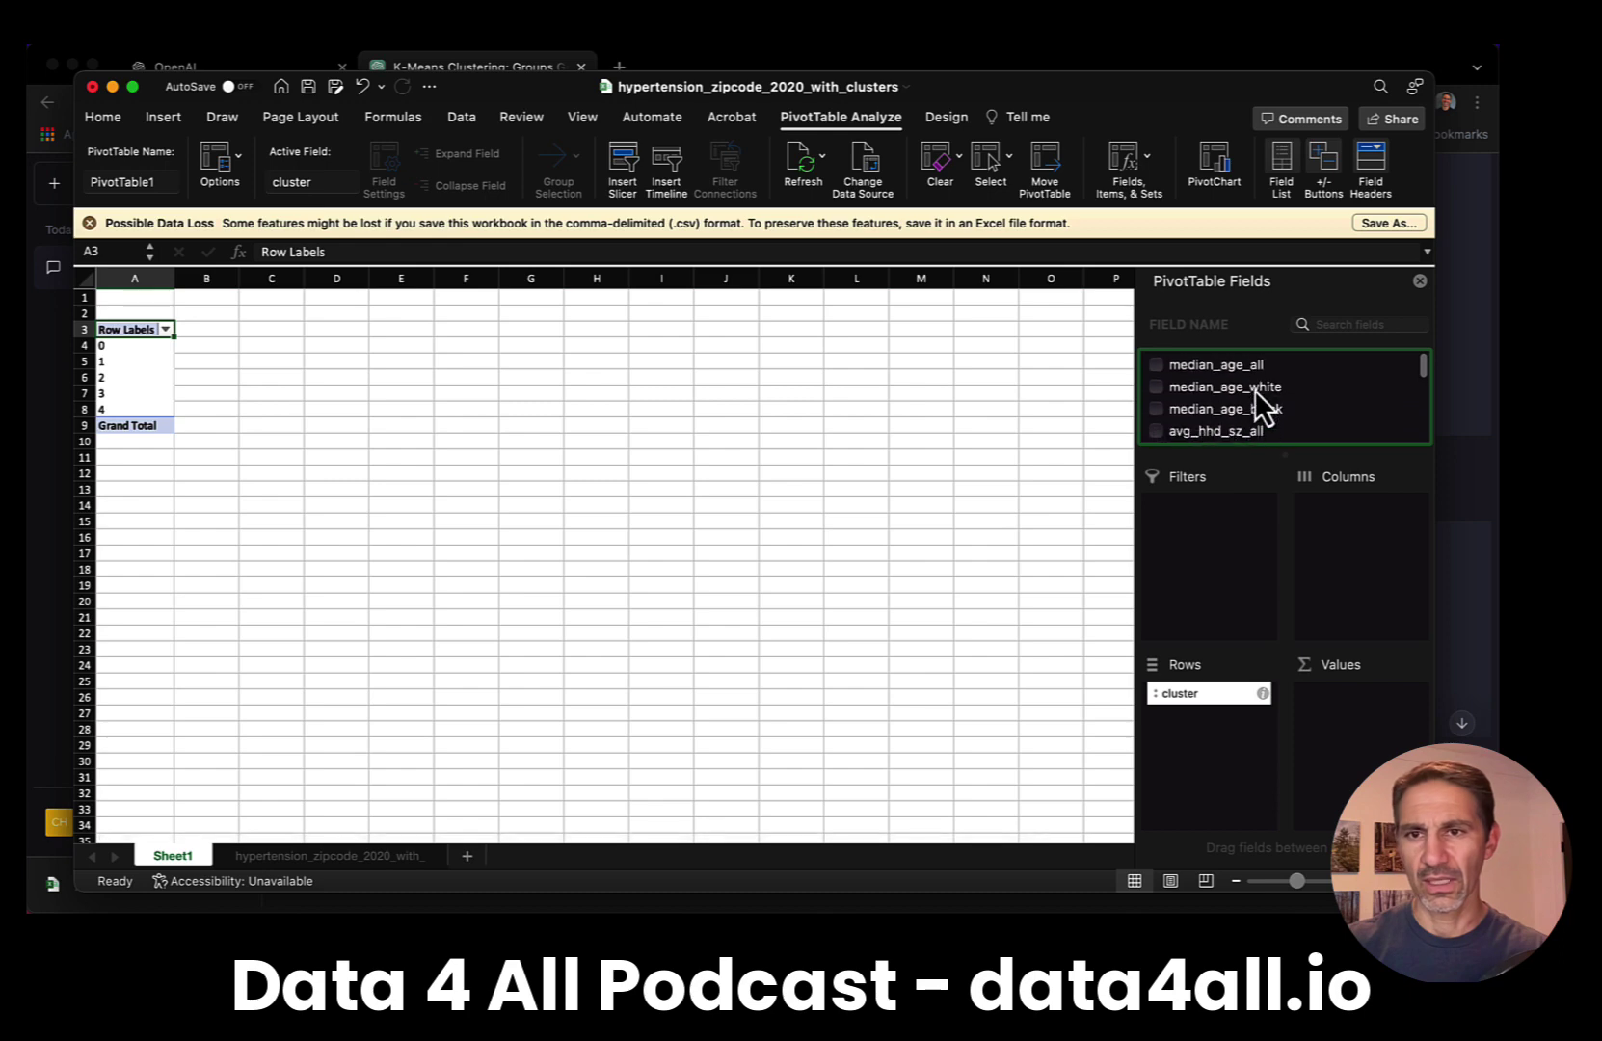
# - Add median_age_all and median_hhd_inc_all to Values, both summarized as Average
pyautogui.moveTo(1245, 364); pyautogui.dragTo(1360, 701)
pyautogui.click(1414, 694)
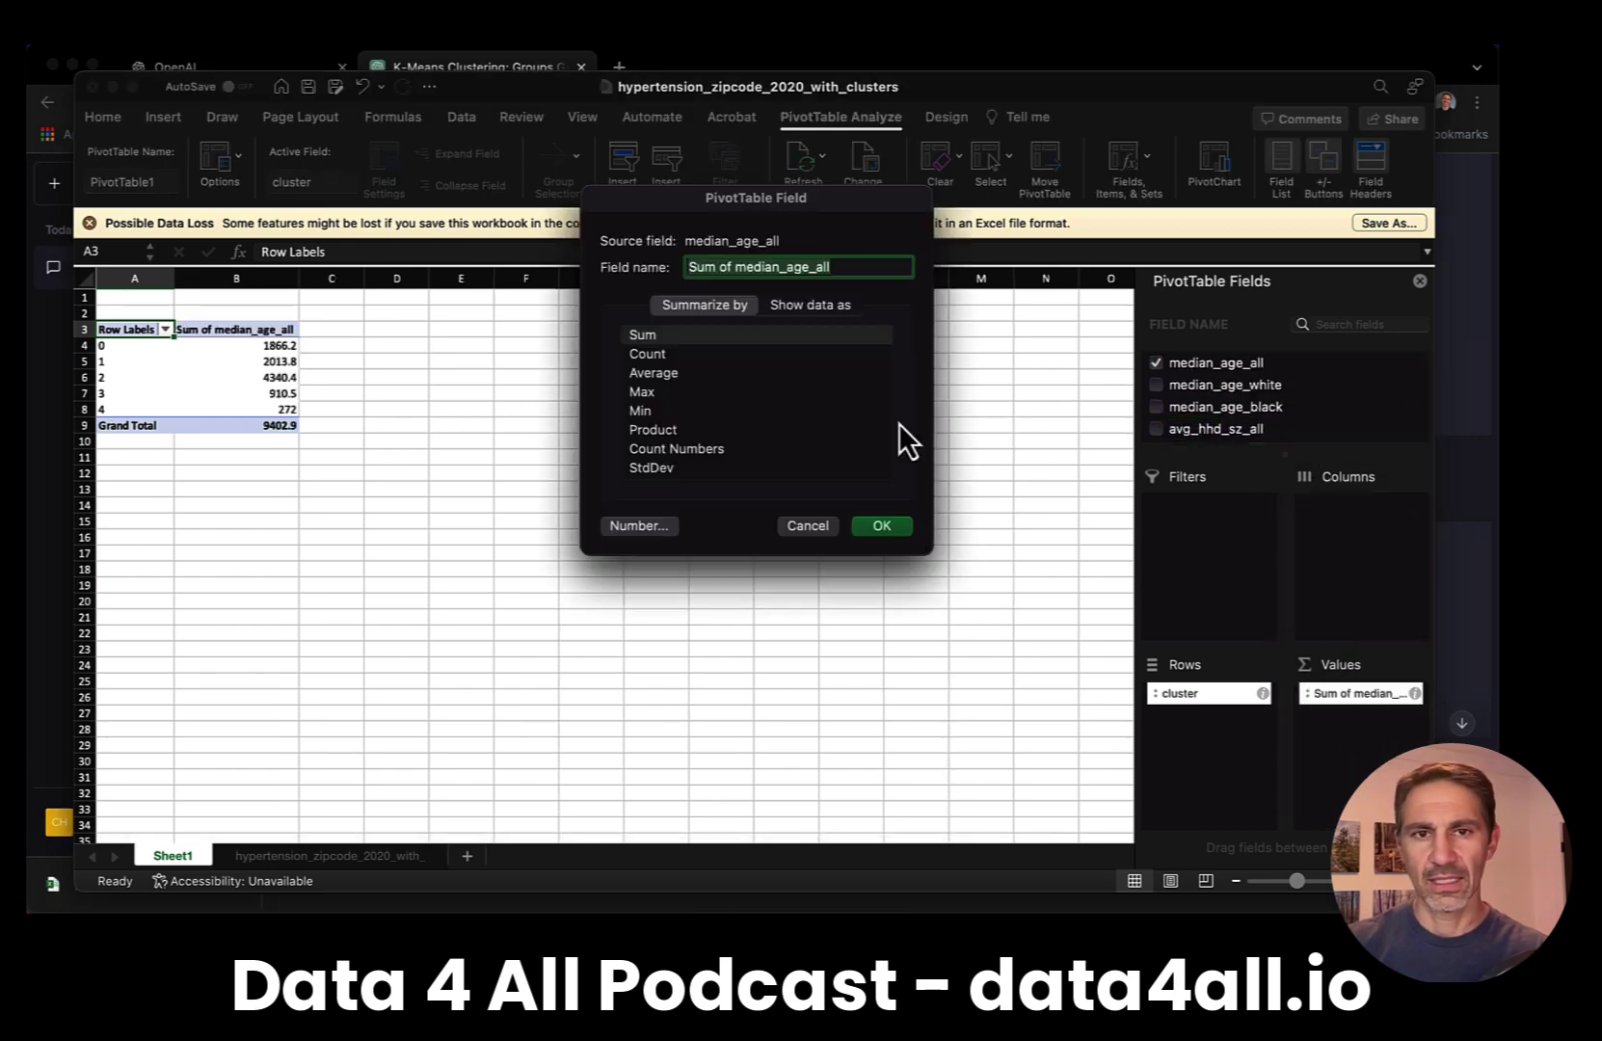
pyautogui.click(685, 376)
pyautogui.click(882, 526)
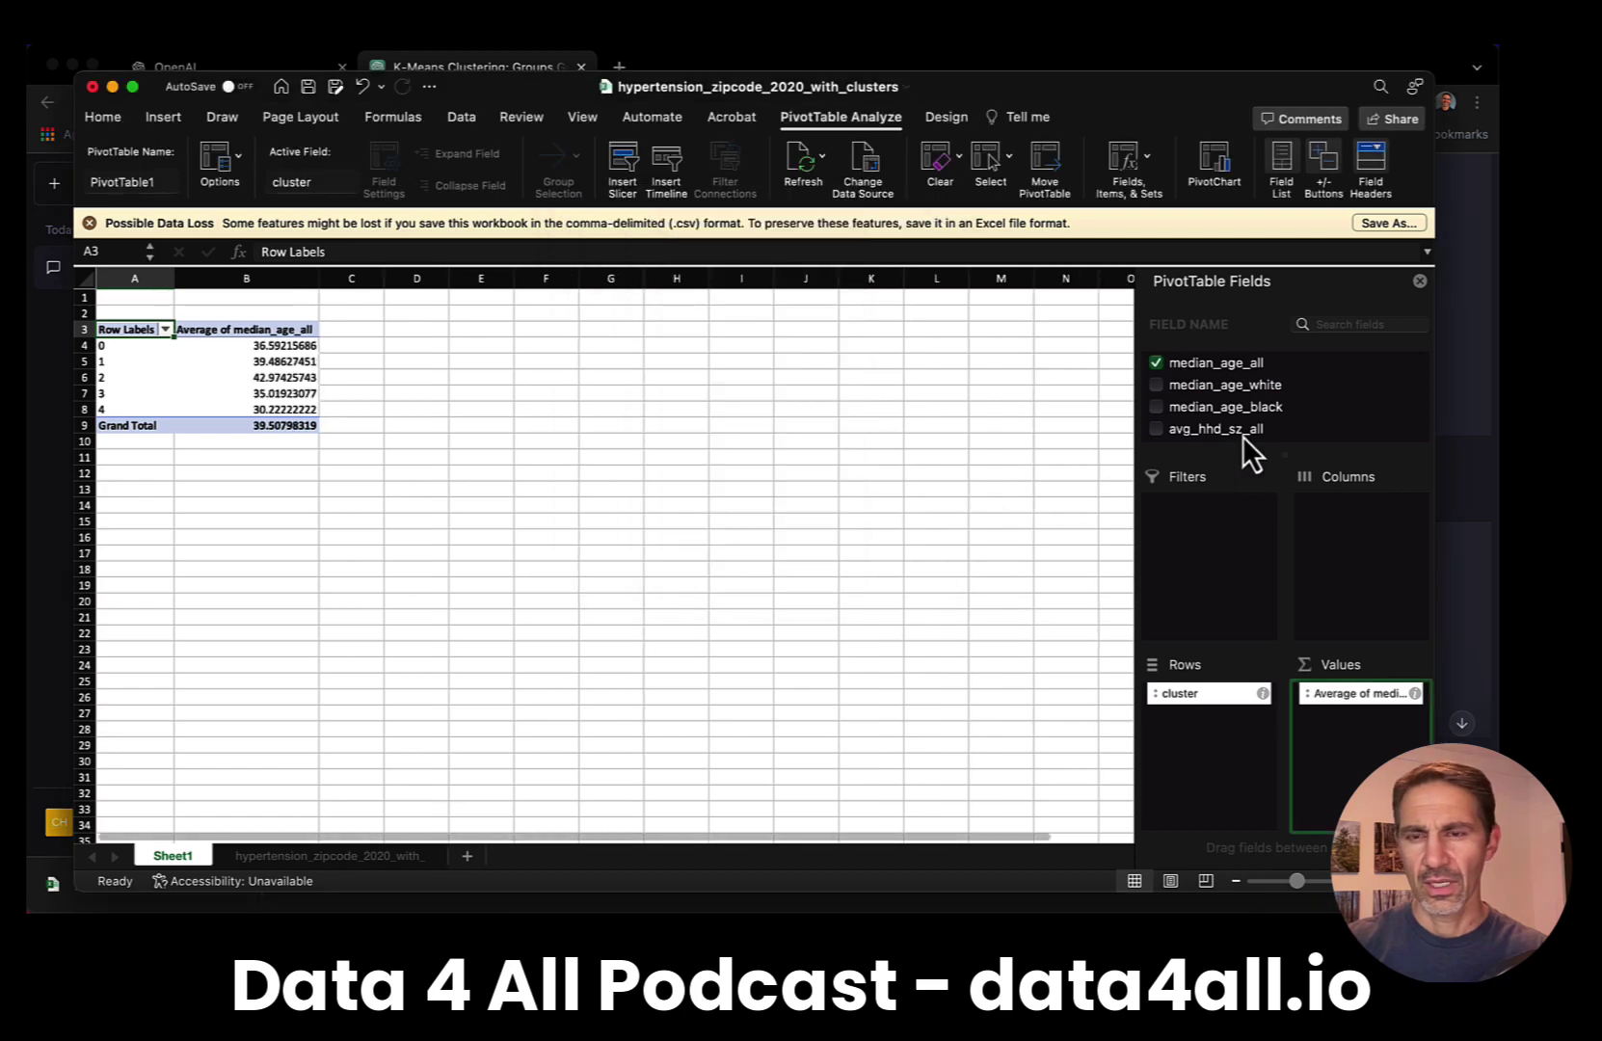
pyautogui.scroll(-3, 1249, 444)
pyautogui.scroll(-2, 1249, 438)
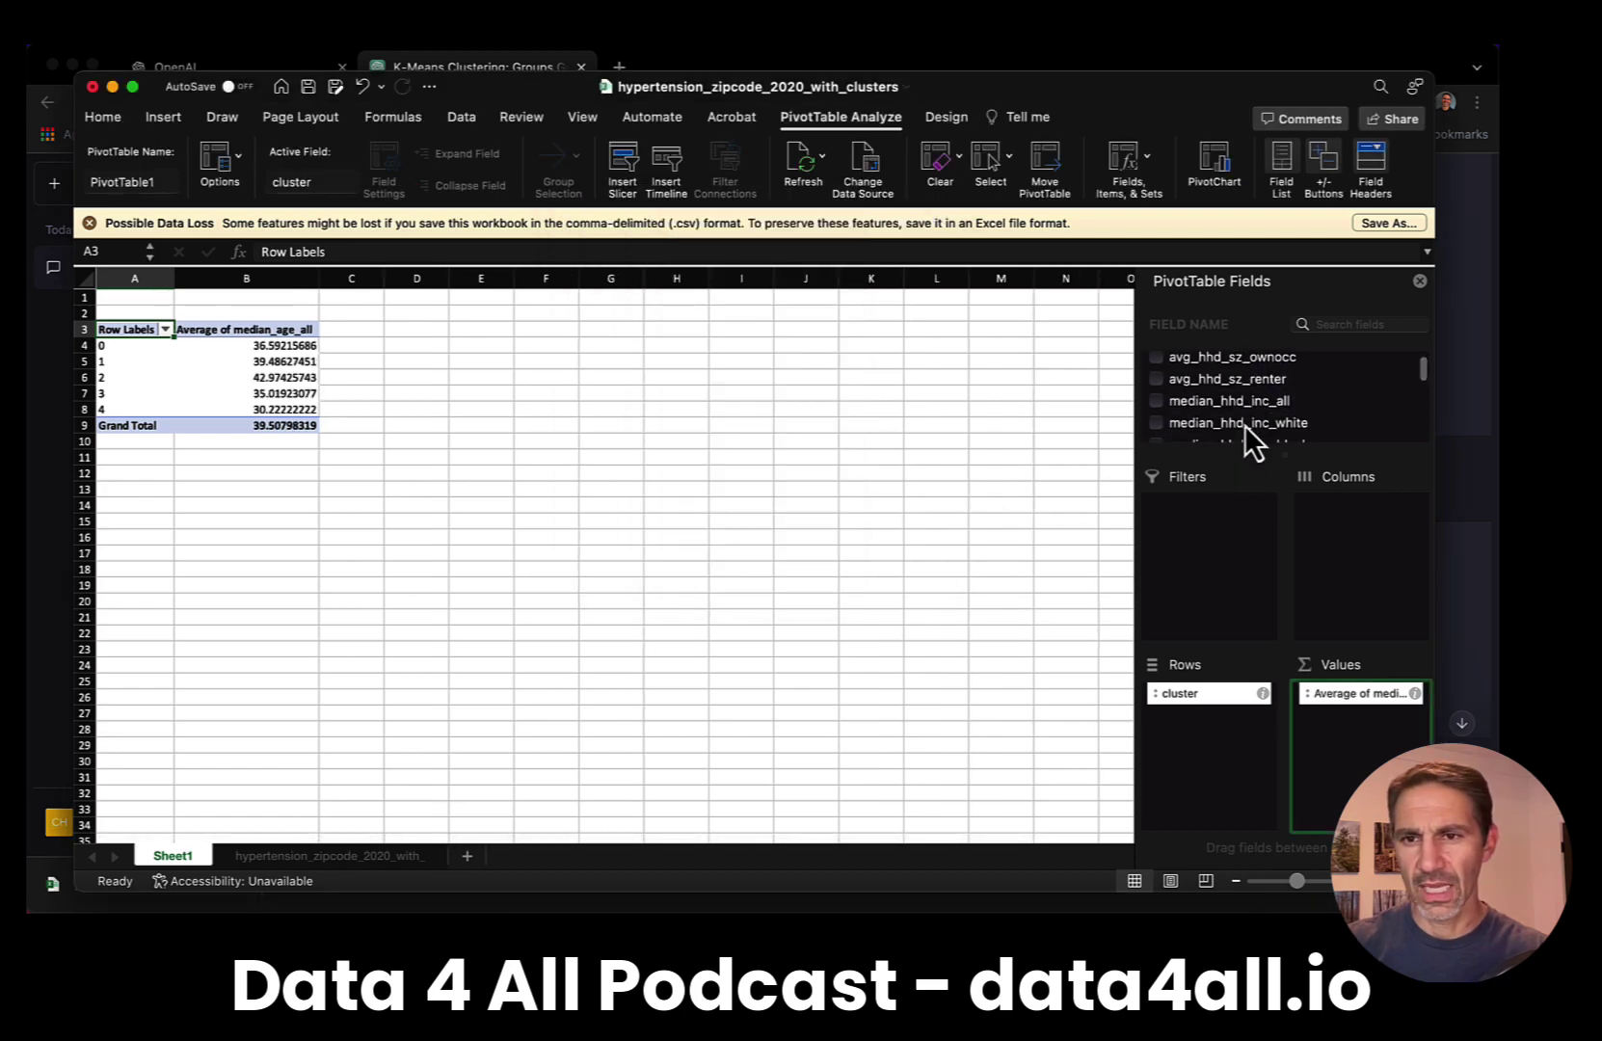
pyautogui.moveTo(1258, 379); pyautogui.dragTo(1342, 740)
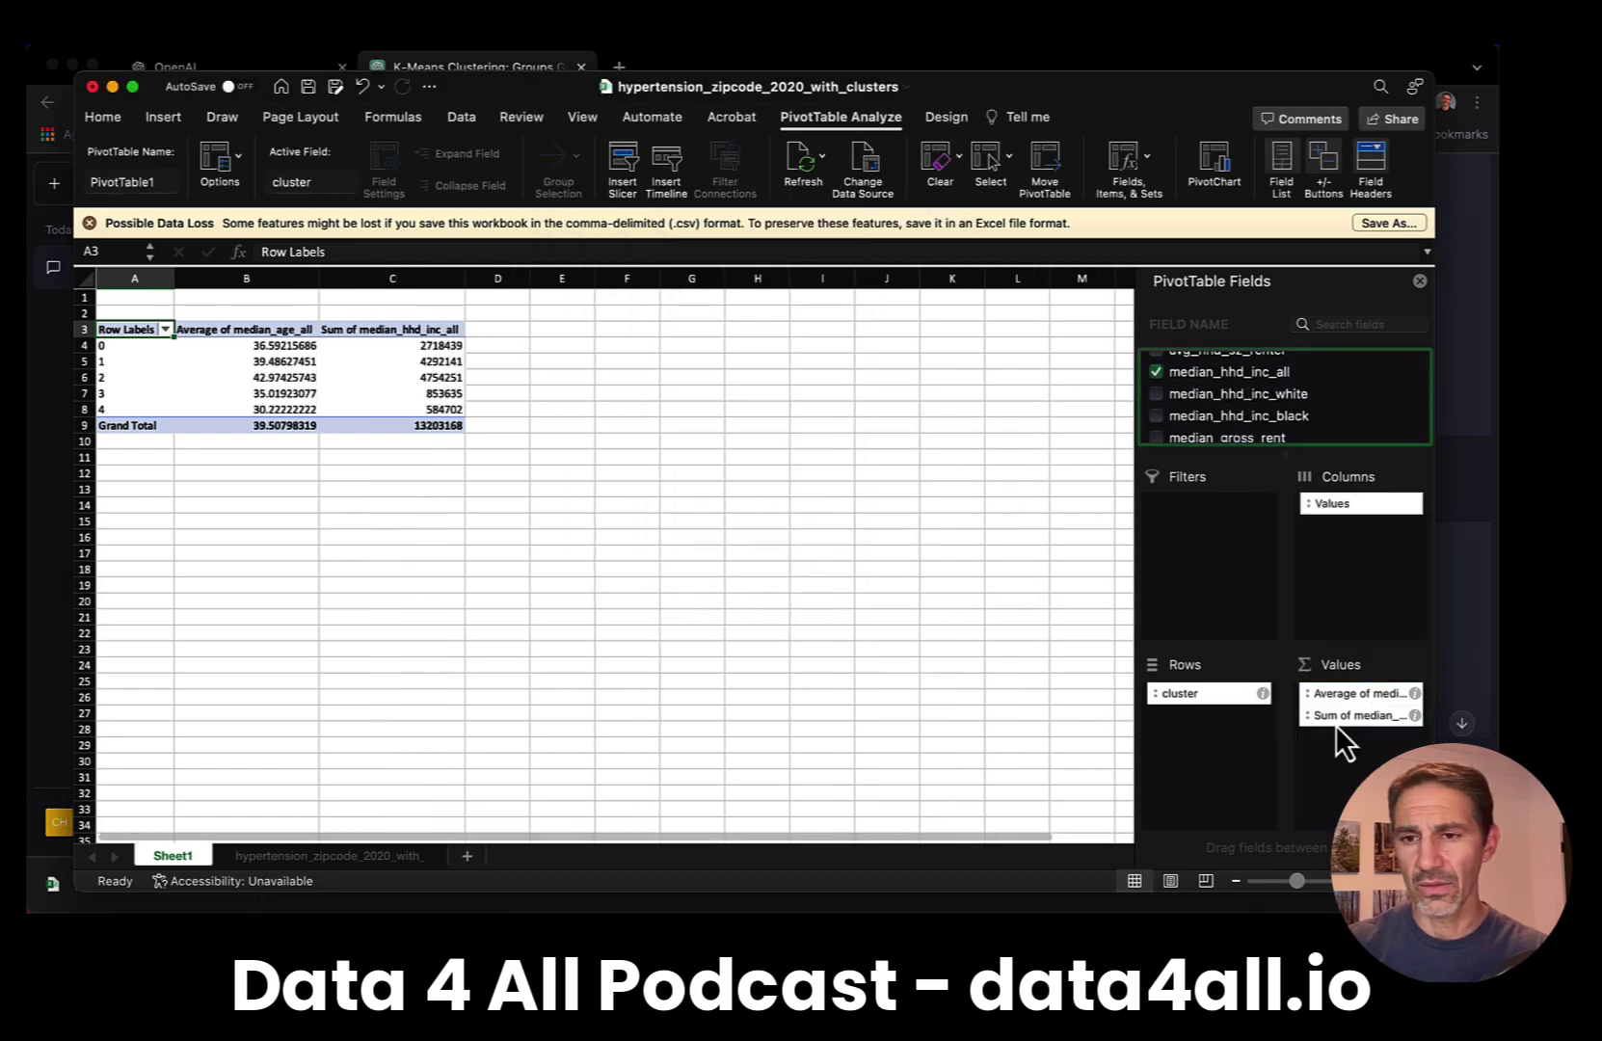
pyautogui.click(1415, 715)
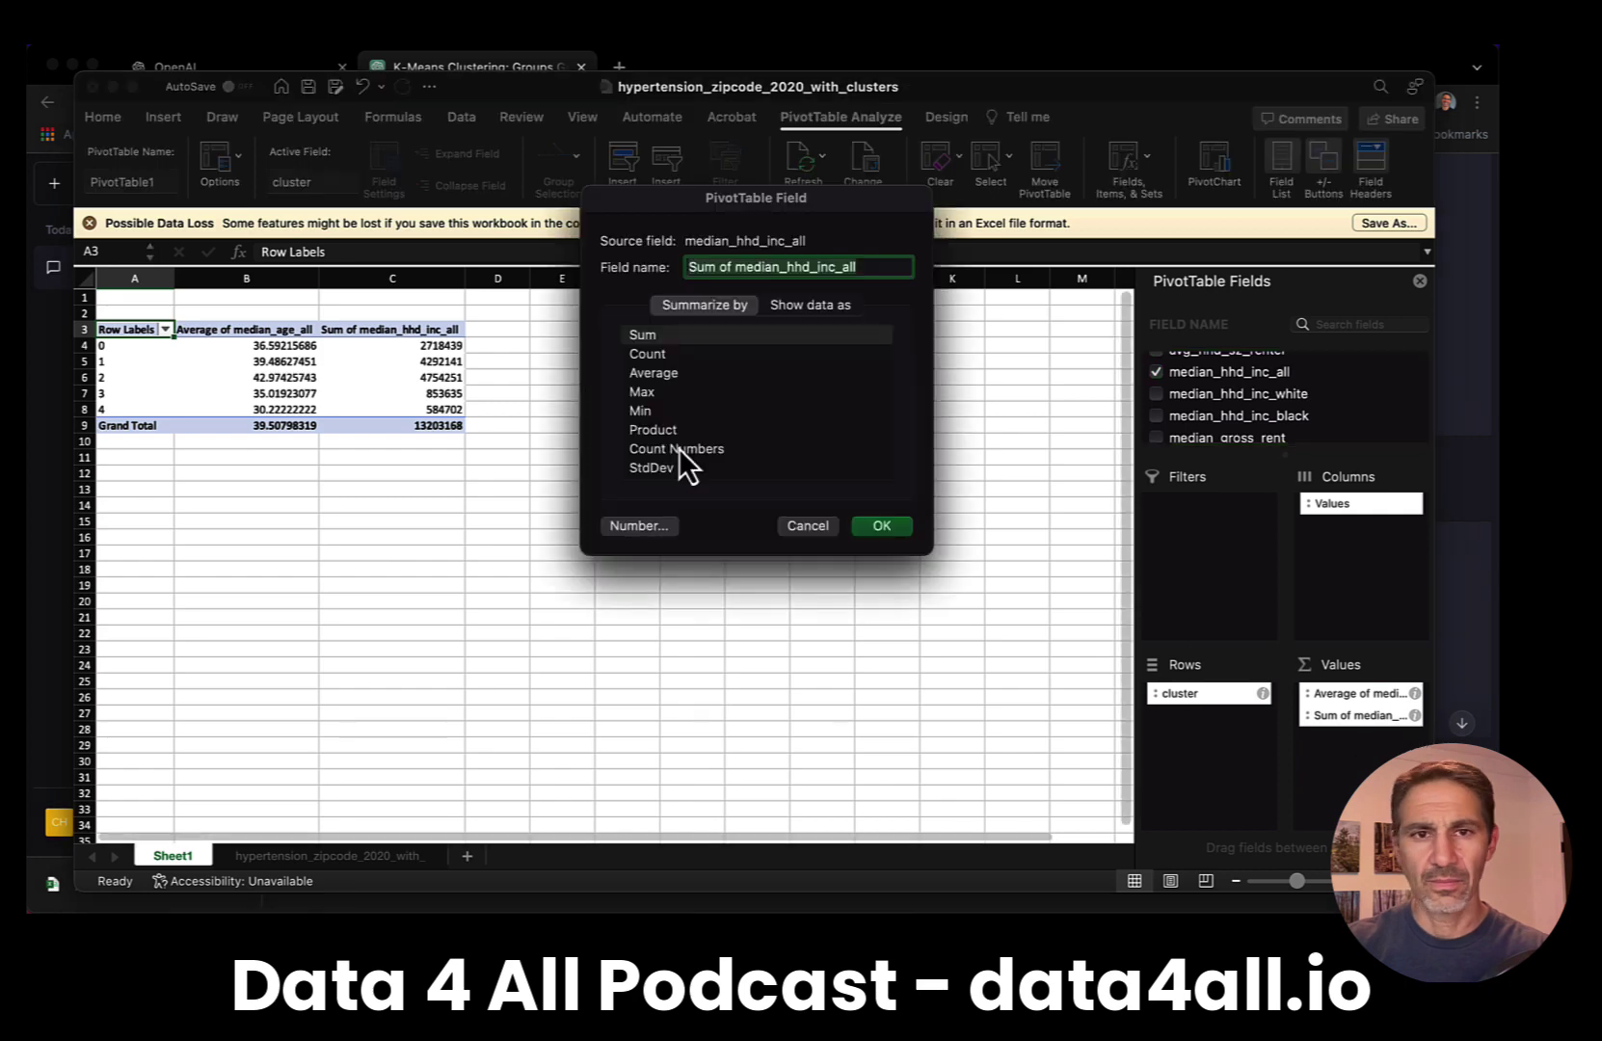
pyautogui.click(660, 376)
pyautogui.click(881, 527)
# - Add BPHIGH and DIABETES to Values, both summarized as Average
pyautogui.scroll(-5, 1239, 429)
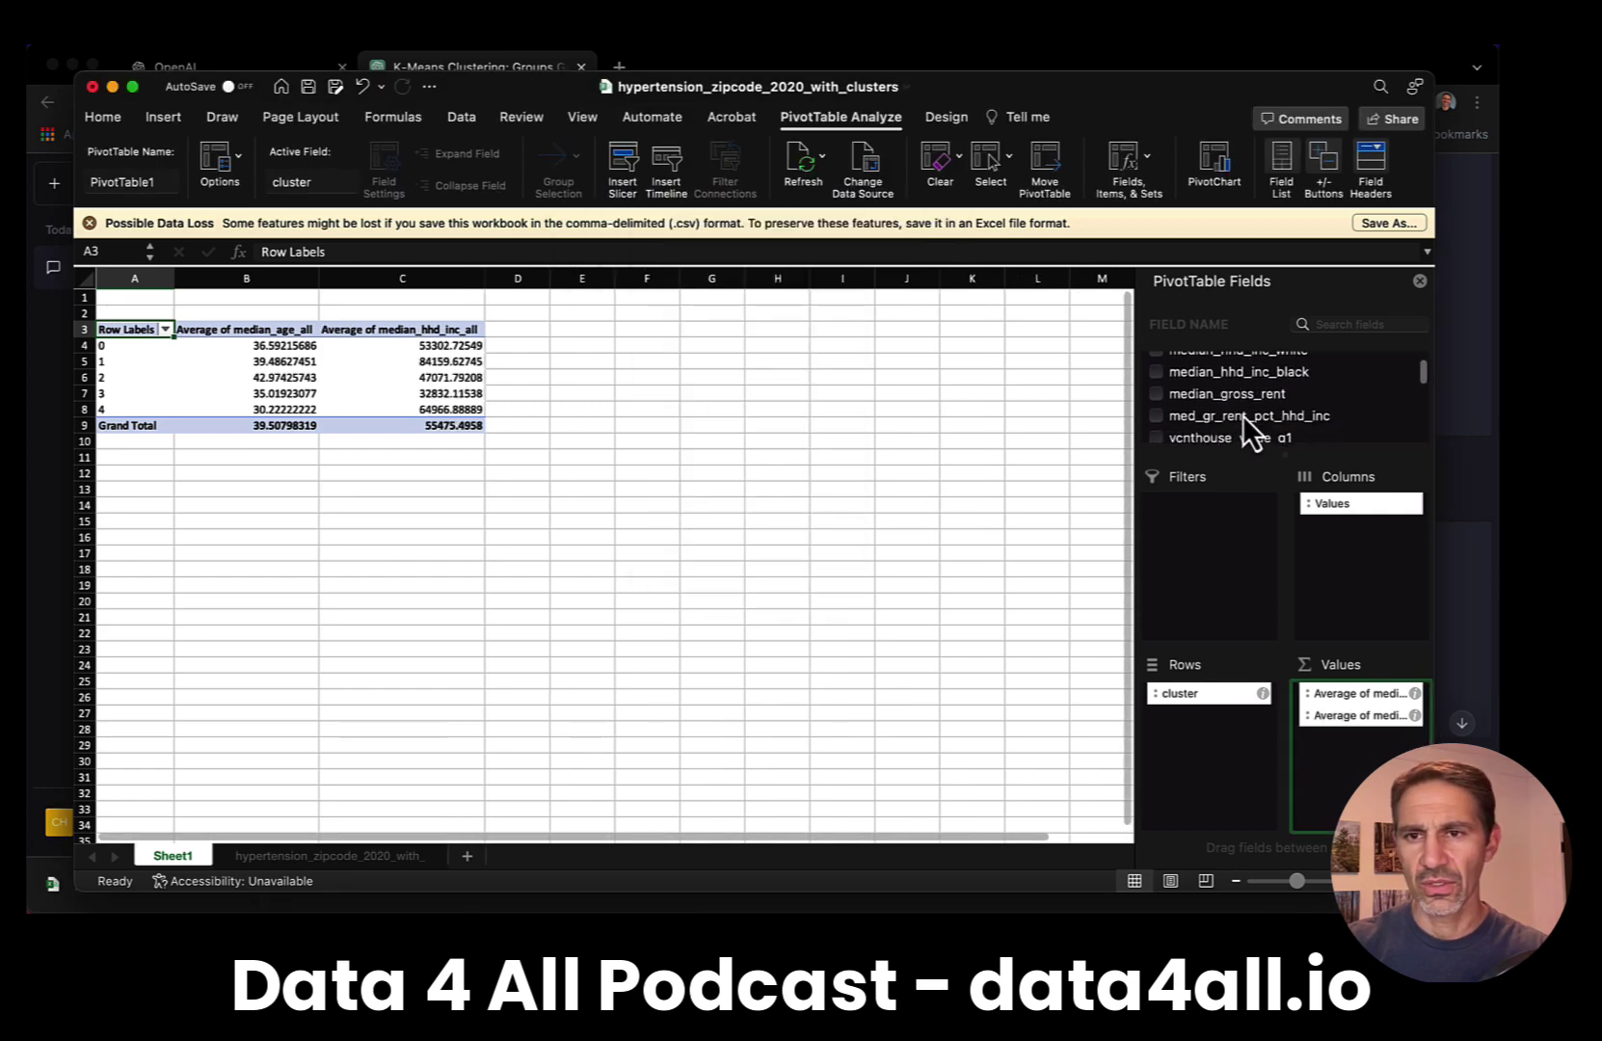
pyautogui.scroll(-10, 1244, 416)
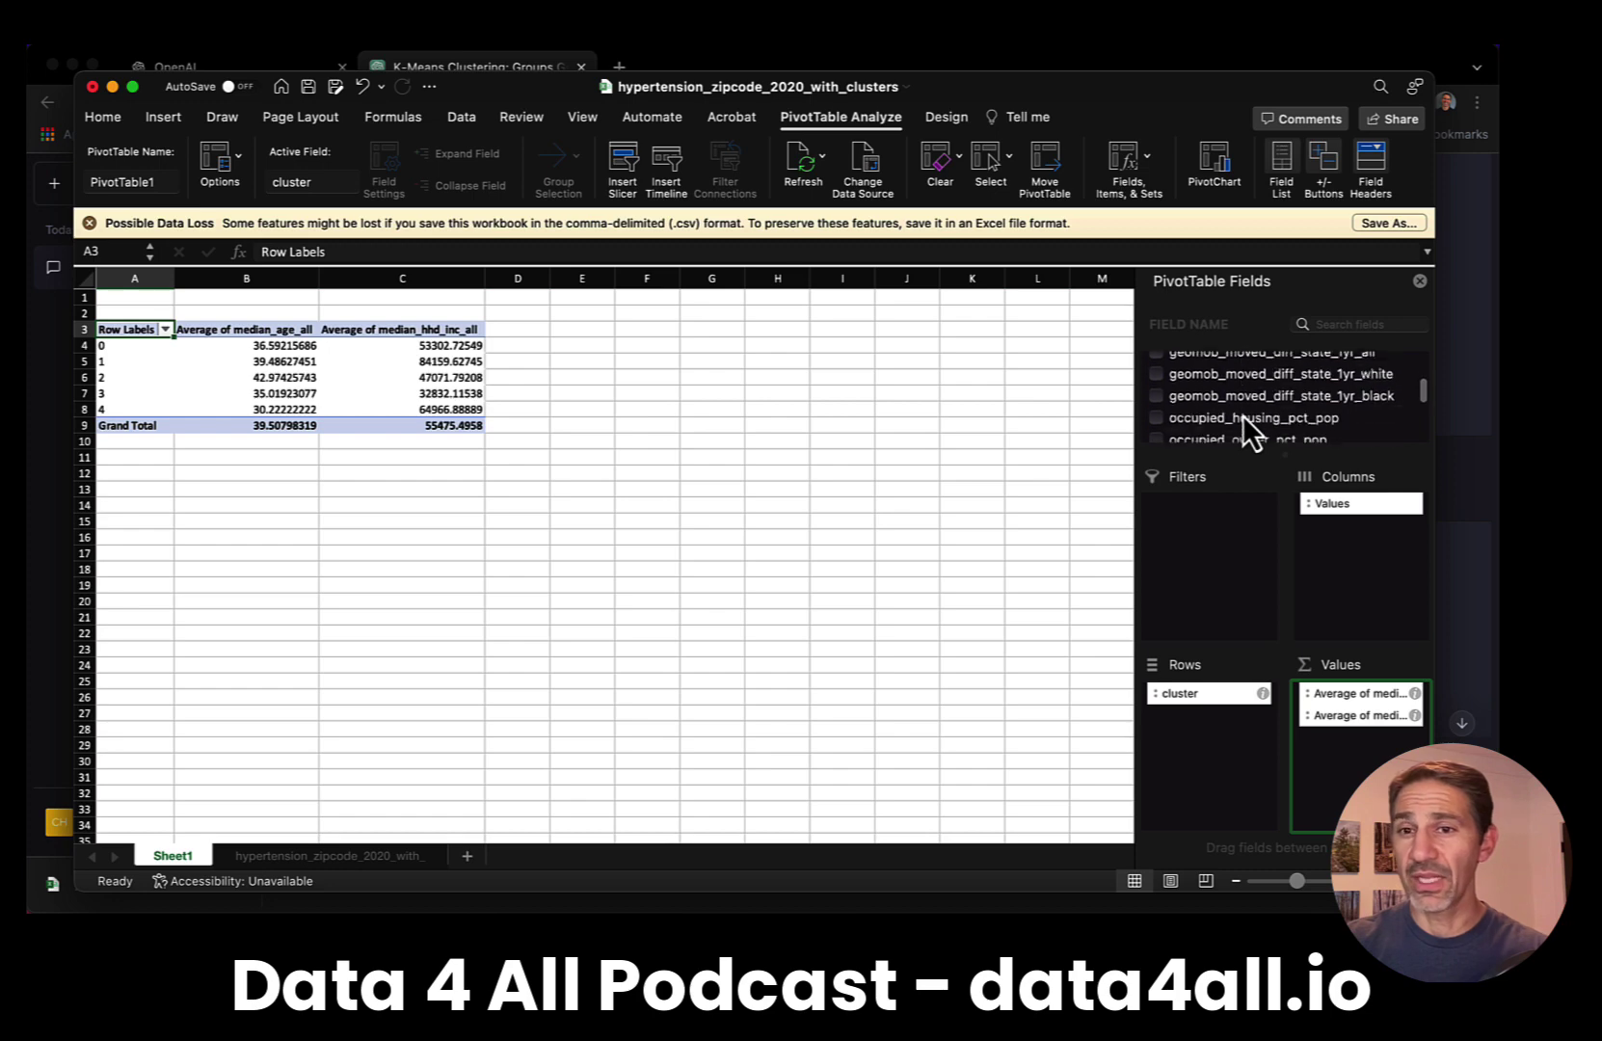
pyautogui.scroll(-10, 1243, 415)
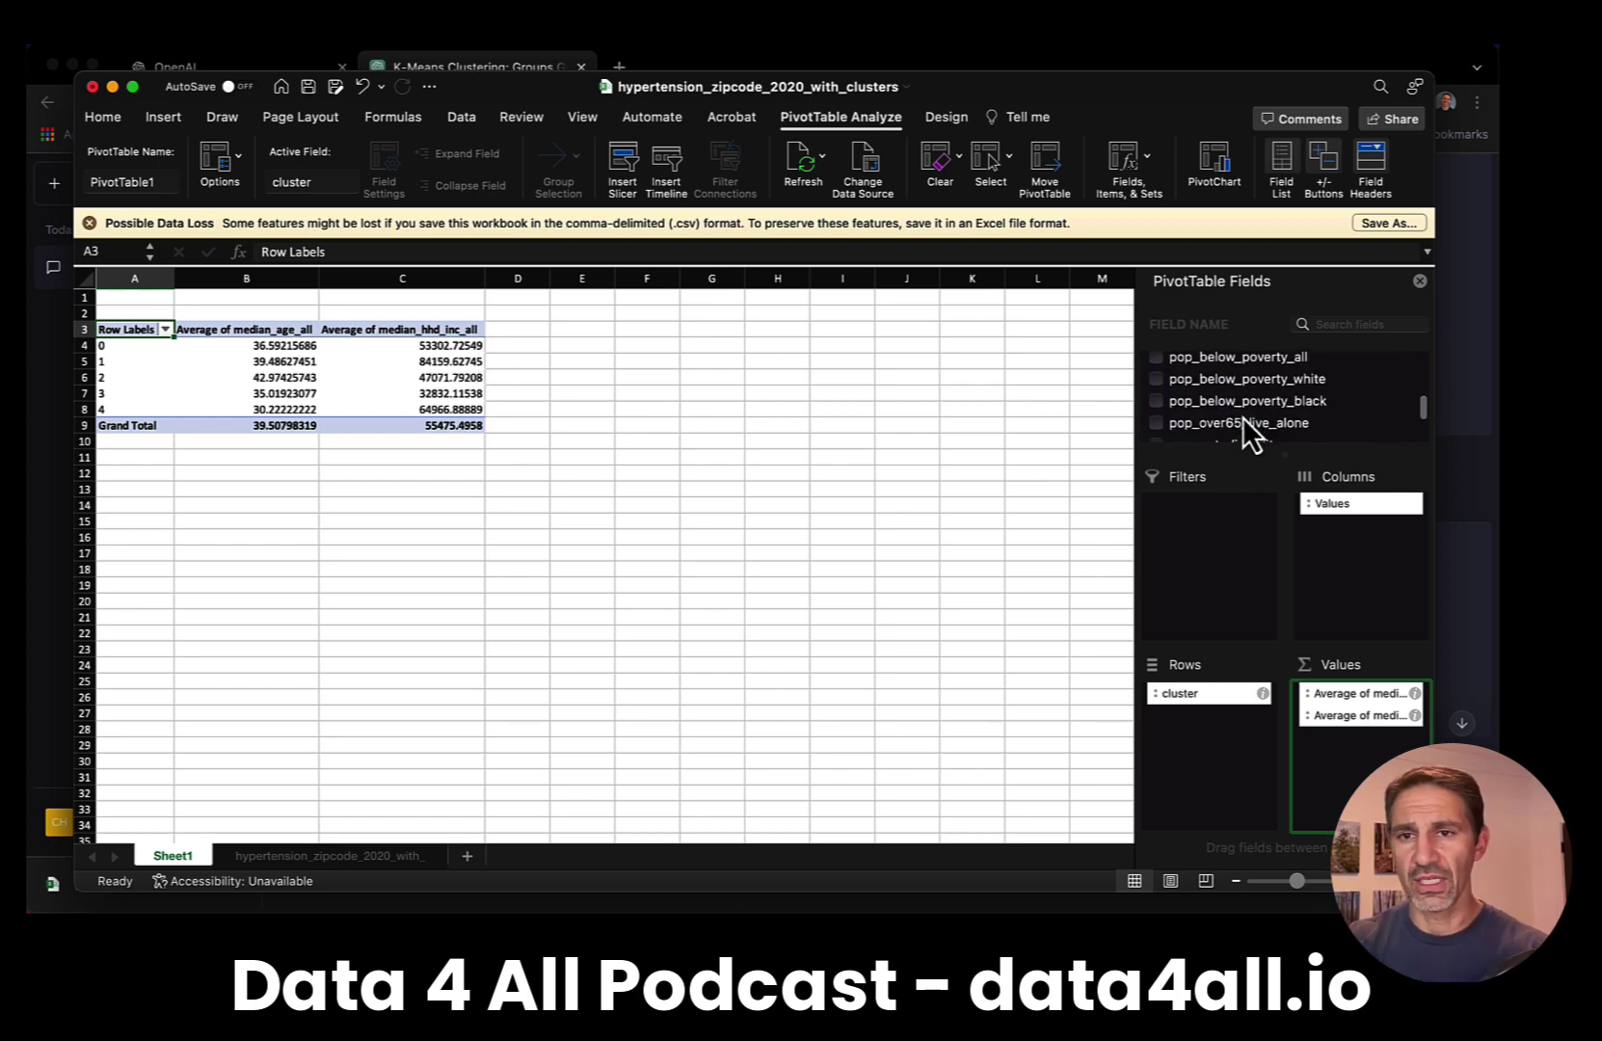
pyautogui.scroll(-3, 1243, 416)
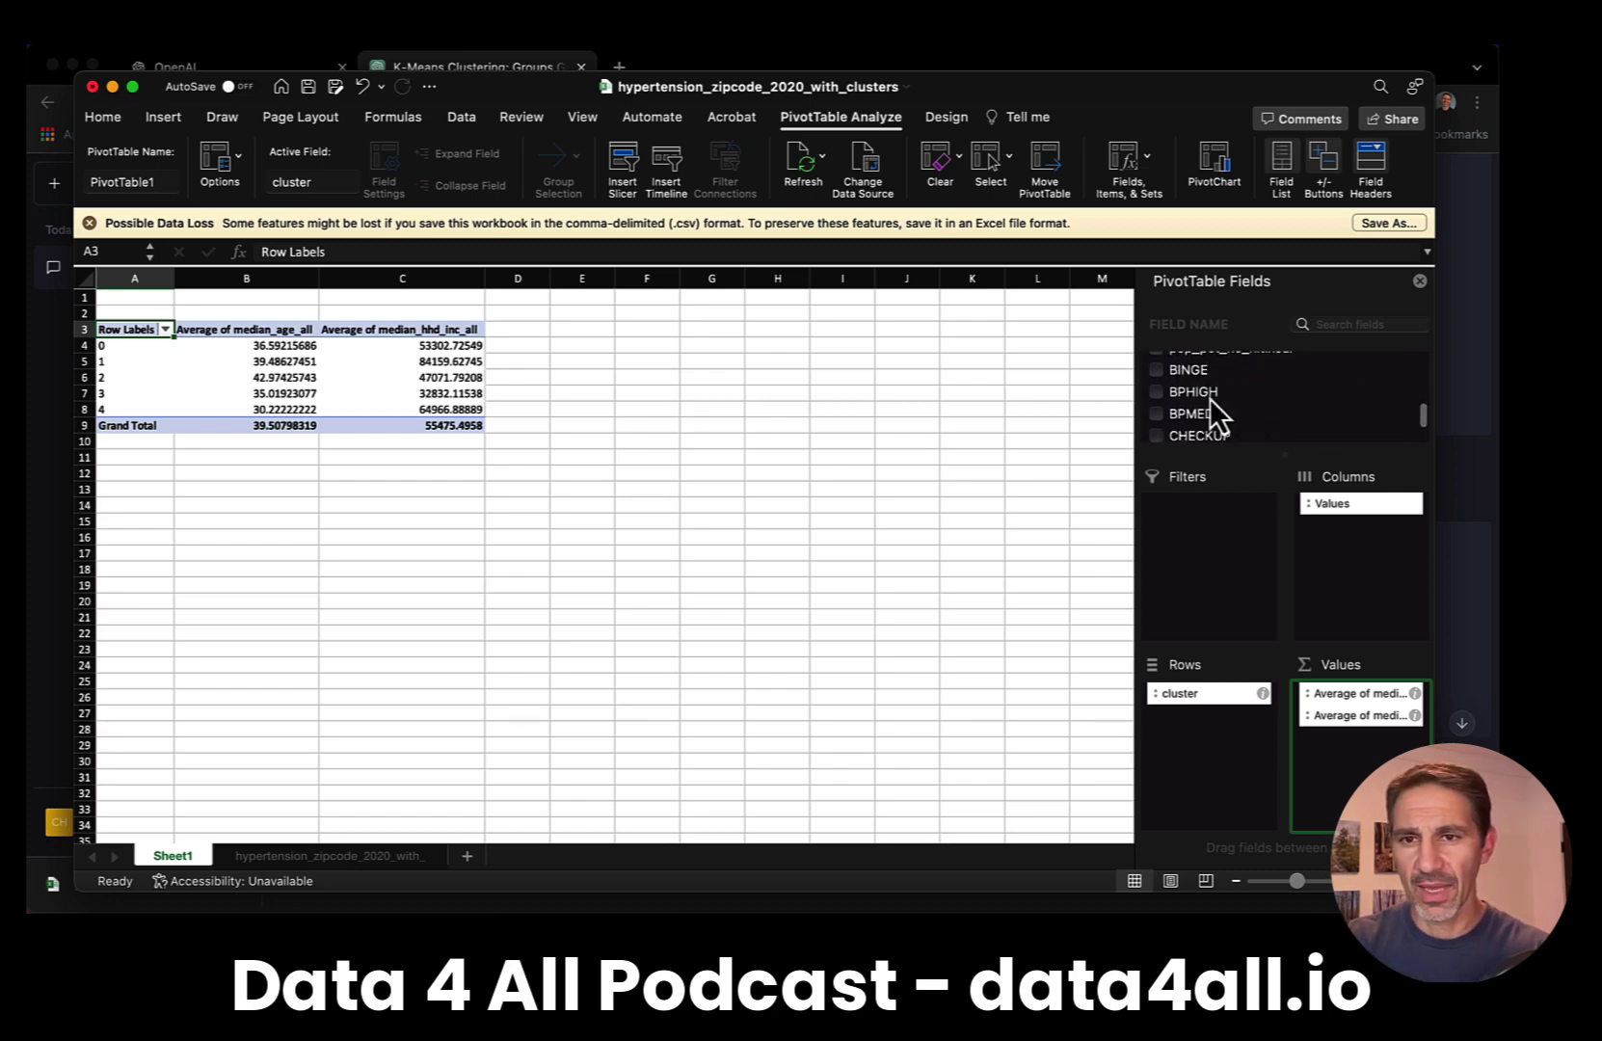
pyautogui.moveTo(1211, 398); pyautogui.dragTo(1363, 766)
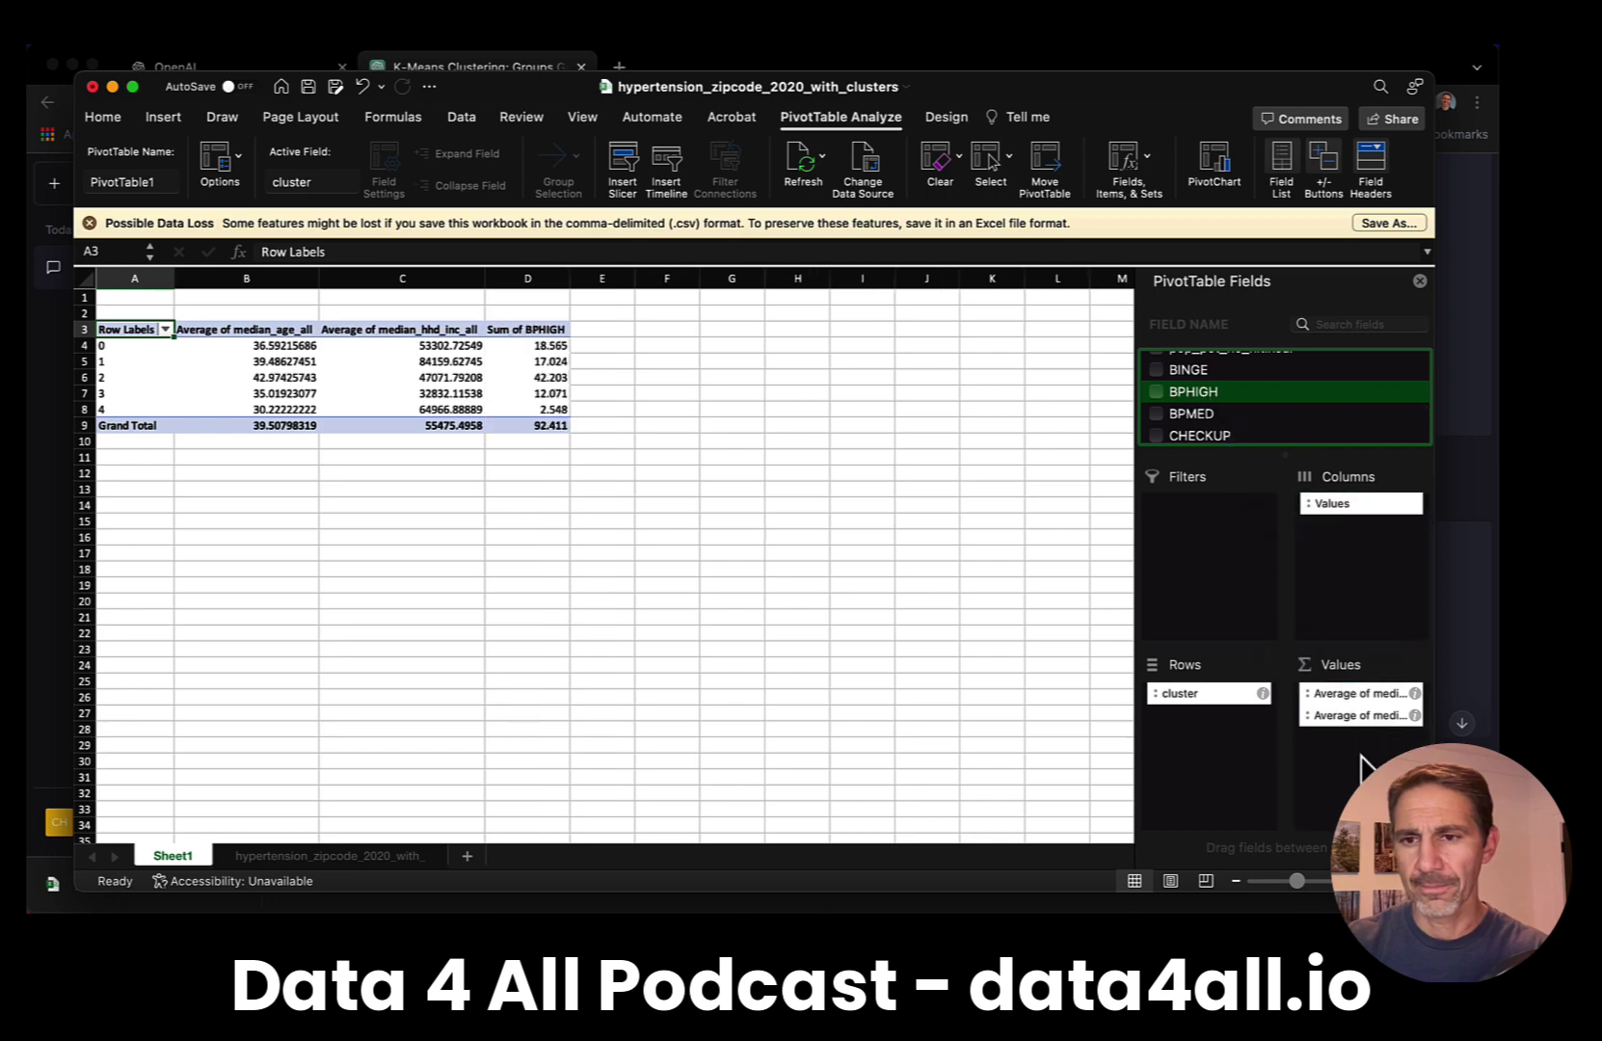
pyautogui.click(1414, 738)
pyautogui.click(675, 374)
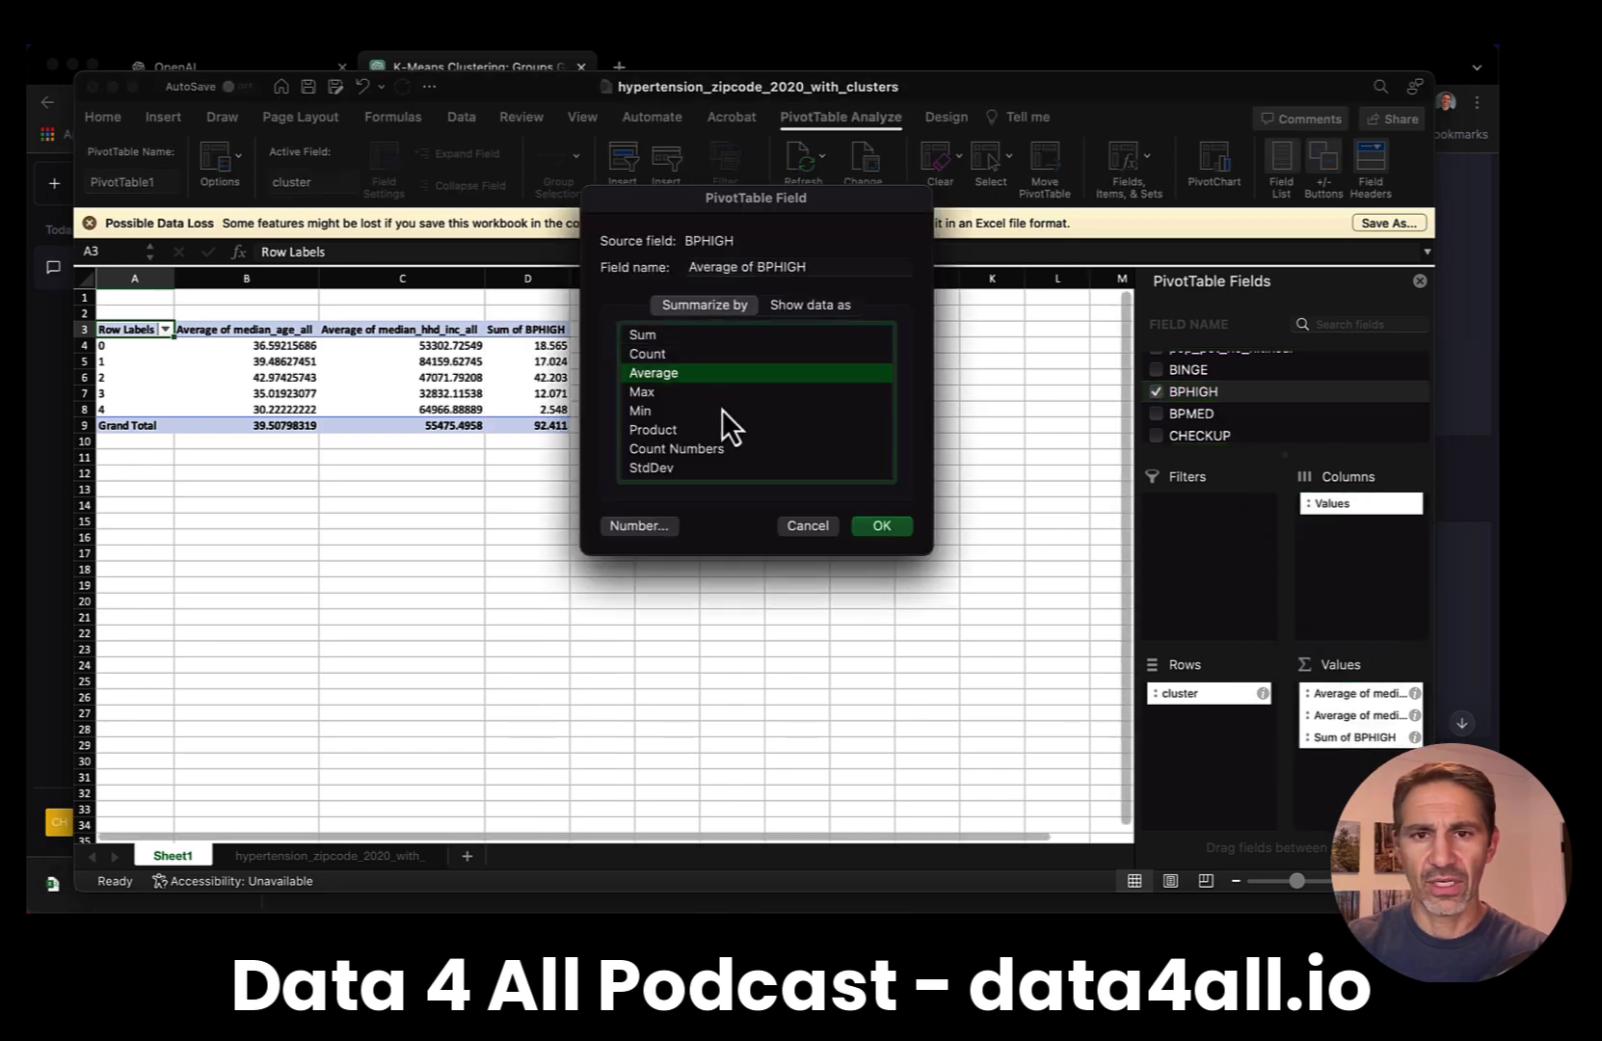
pyautogui.click(882, 525)
pyautogui.scroll(-3, 1257, 435)
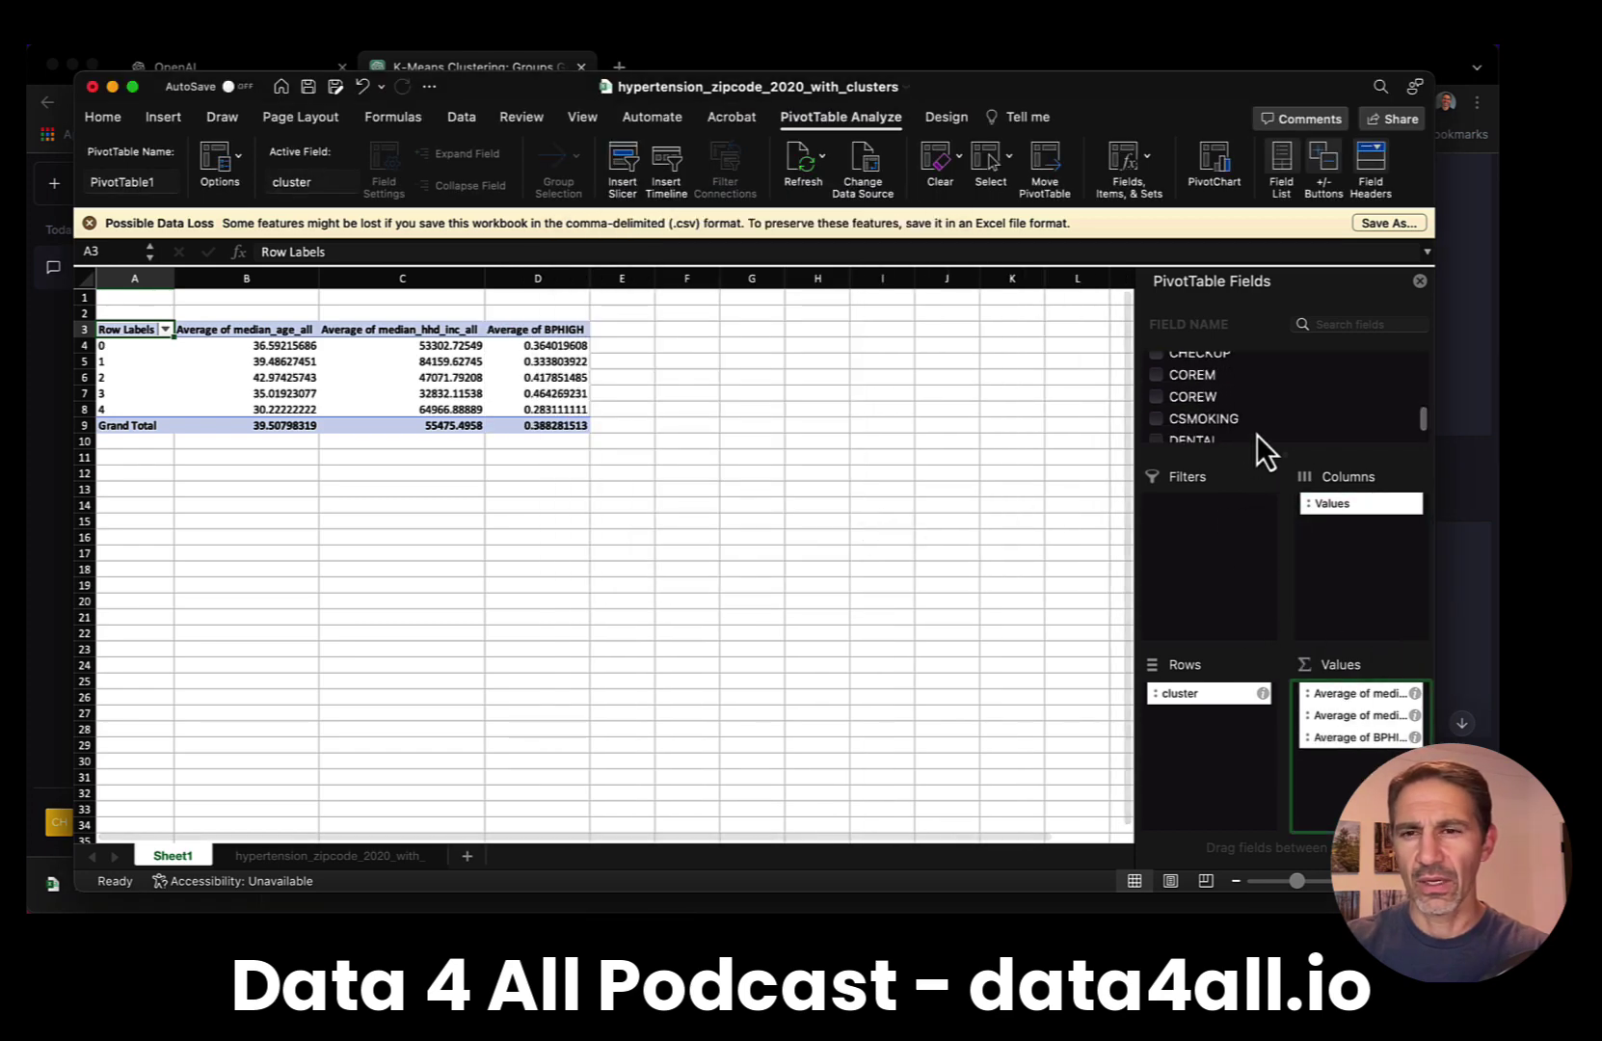
pyautogui.scroll(-3, 1257, 434)
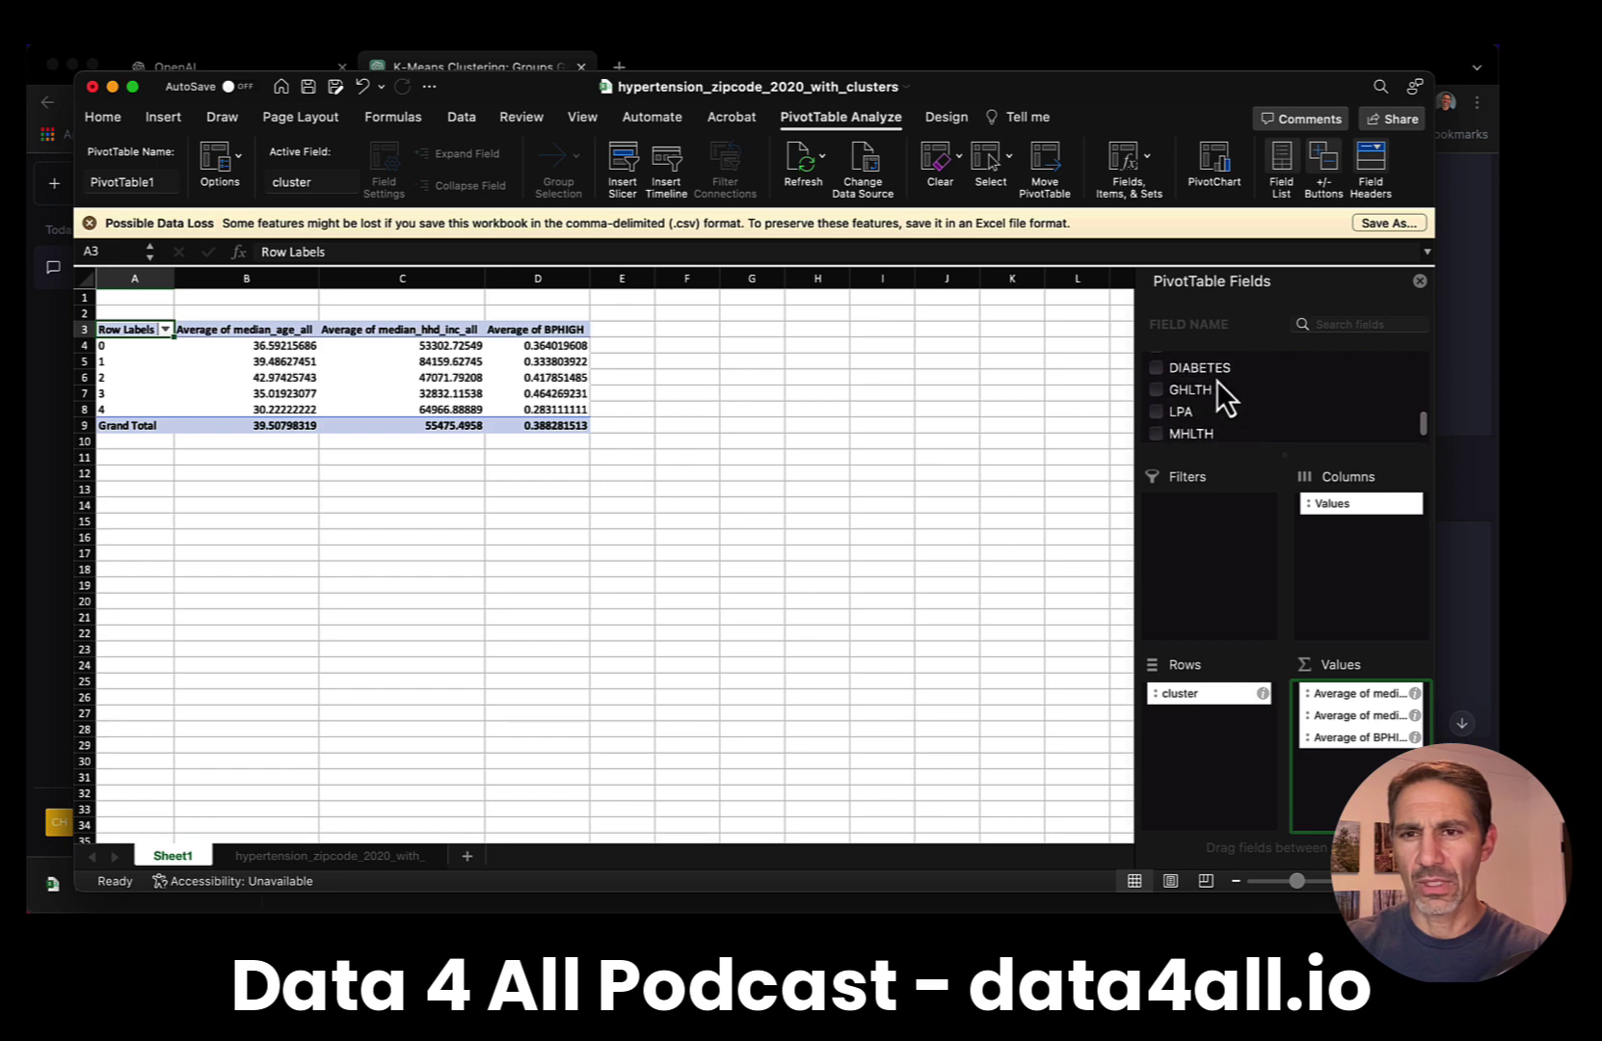
pyautogui.moveTo(1213, 371); pyautogui.dragTo(1352, 771)
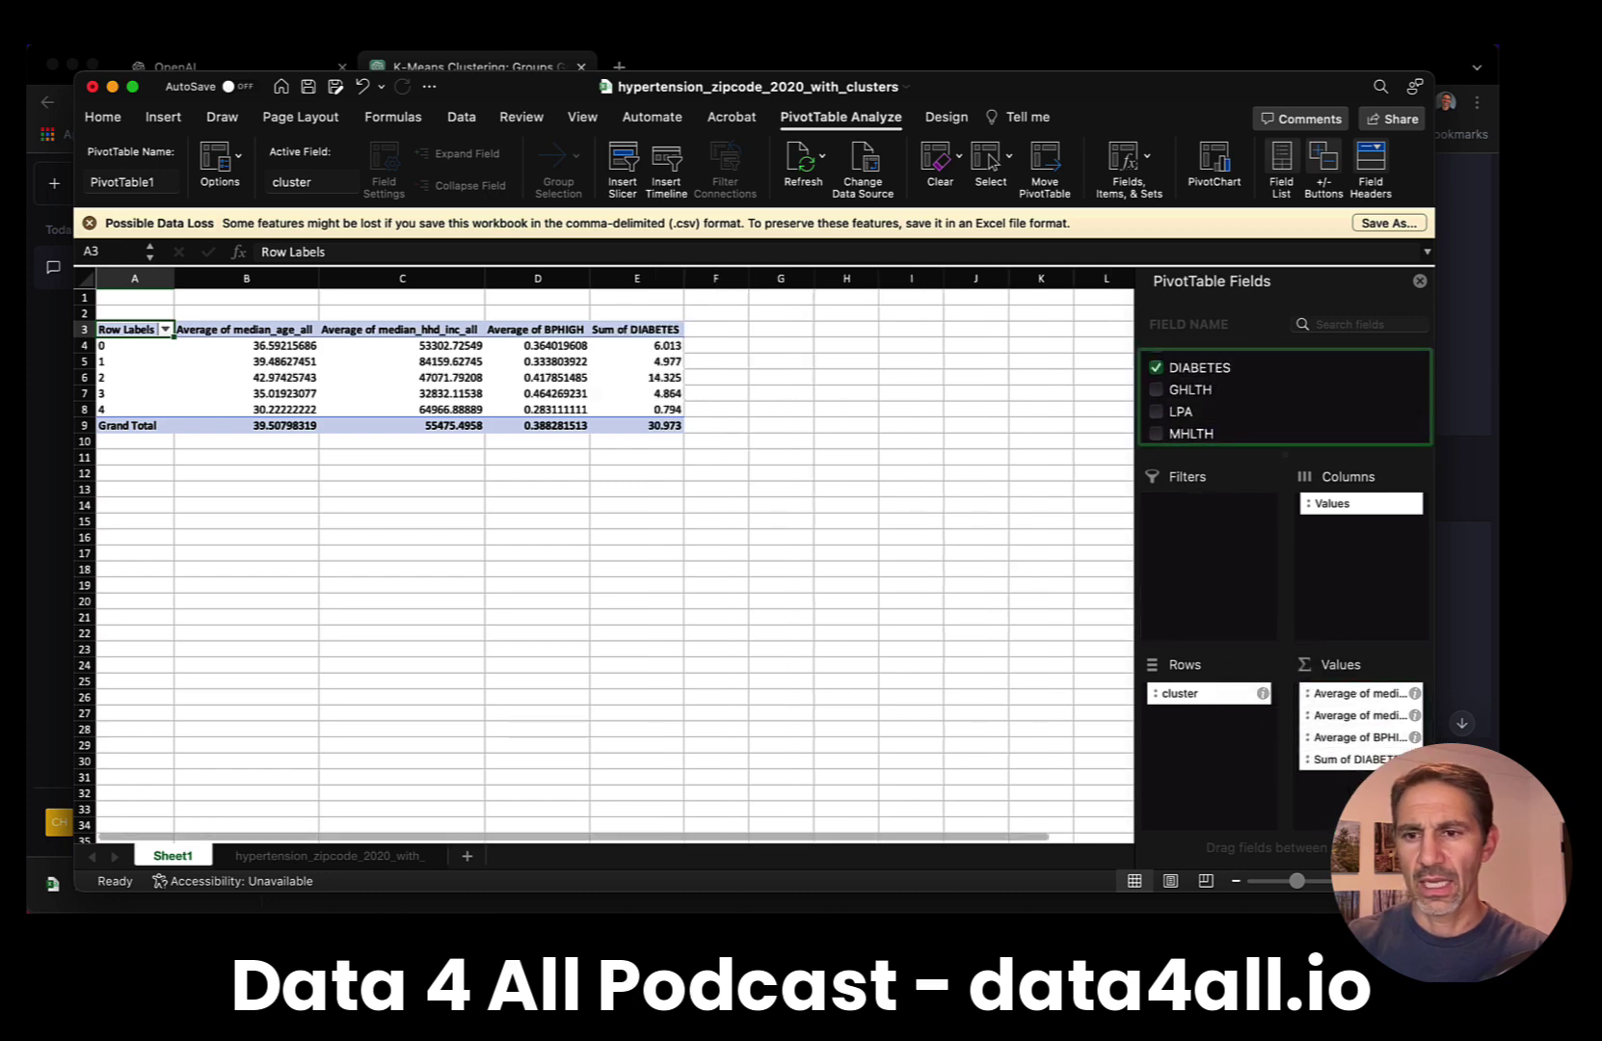
pyautogui.click(1414, 759)
pyautogui.click(663, 373)
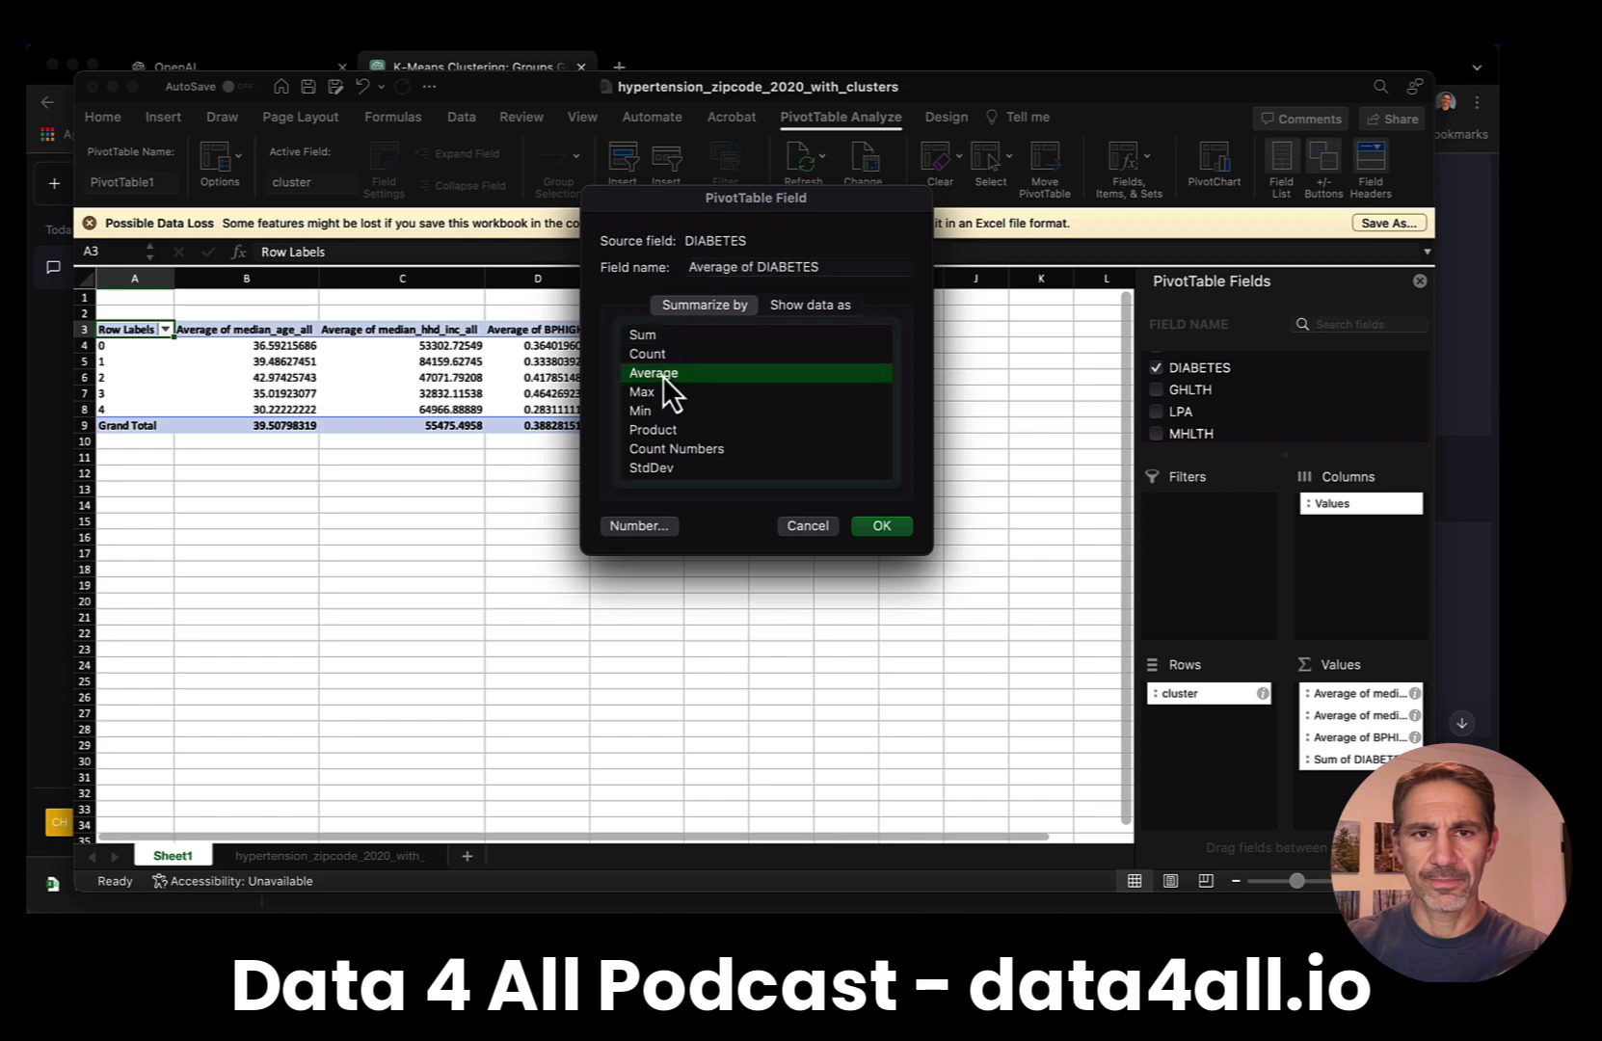
pyautogui.click(883, 526)
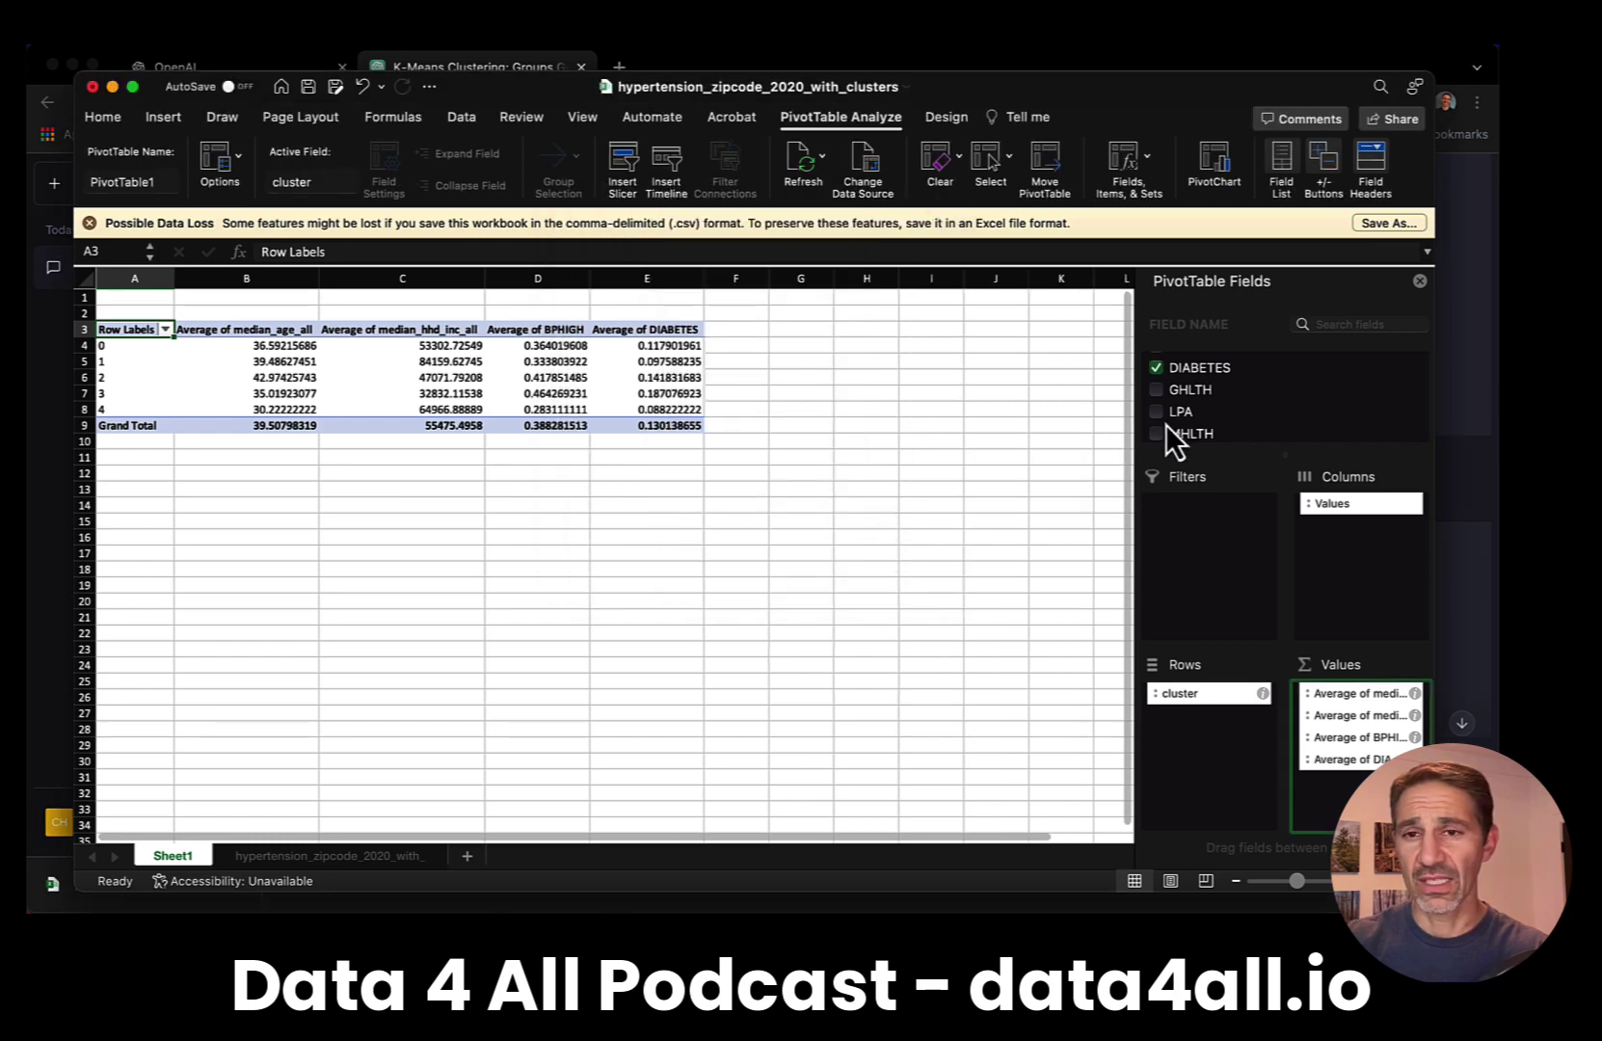
# - Add LPA to Values summarized as Average
pyautogui.moveTo(1178, 410); pyautogui.dragTo(1311, 781)
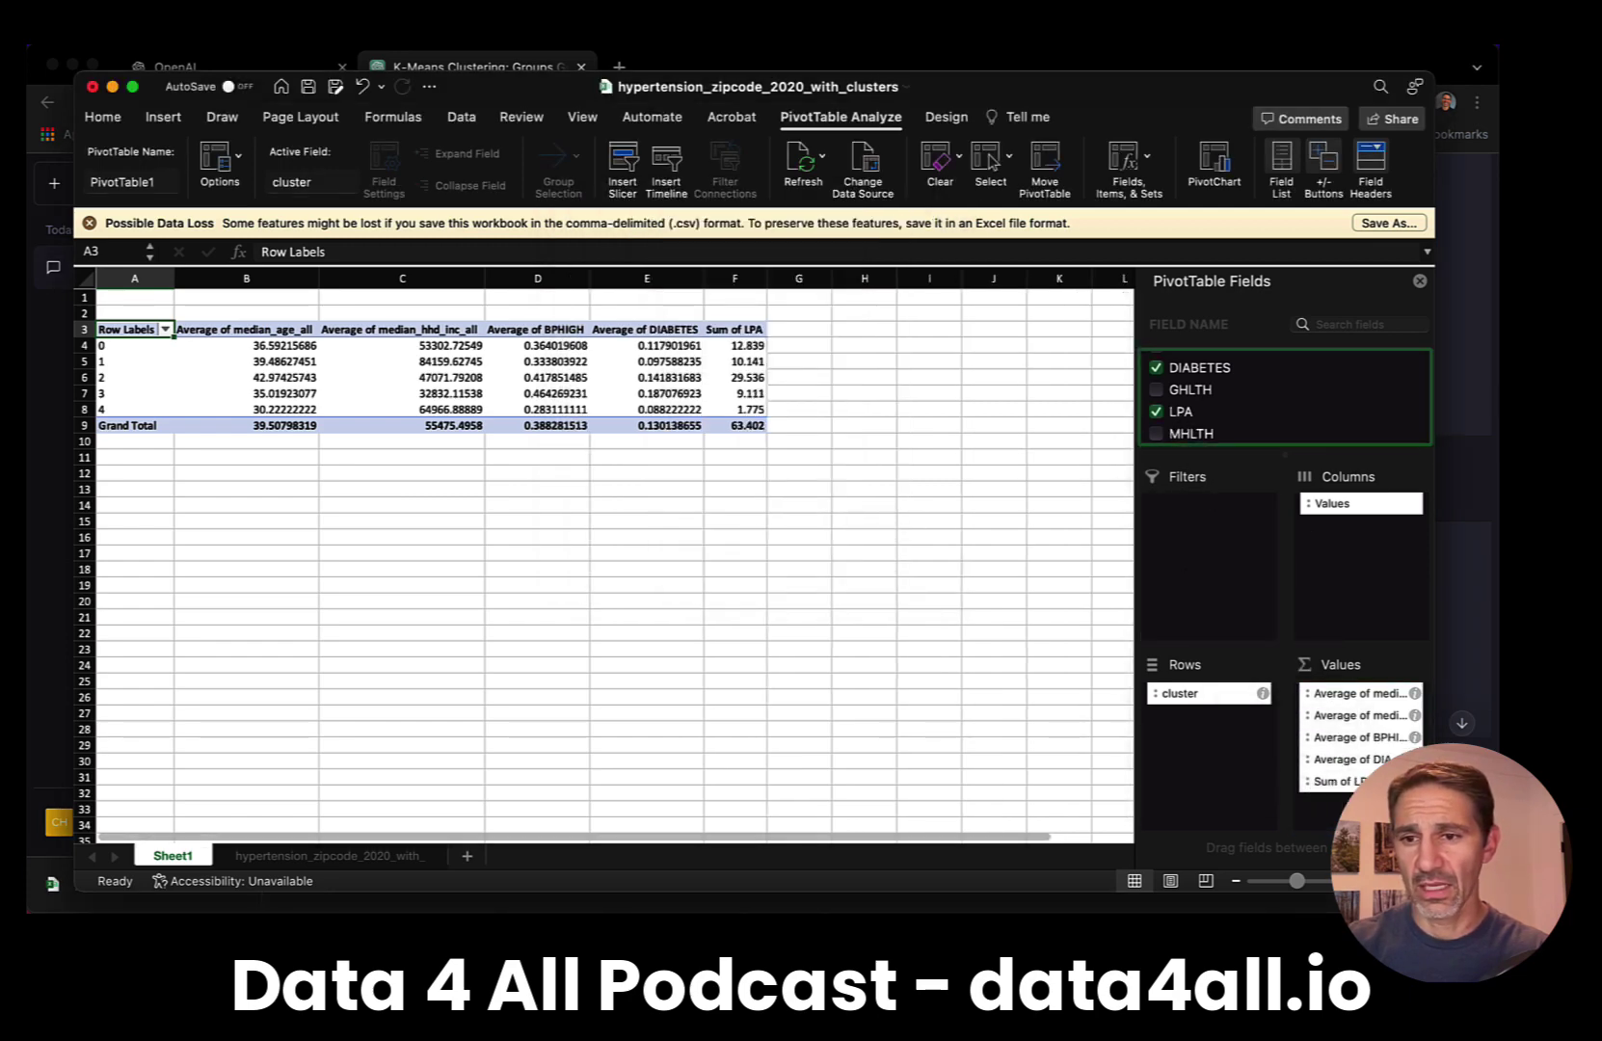
pyautogui.click(1415, 780)
pyautogui.click(654, 373)
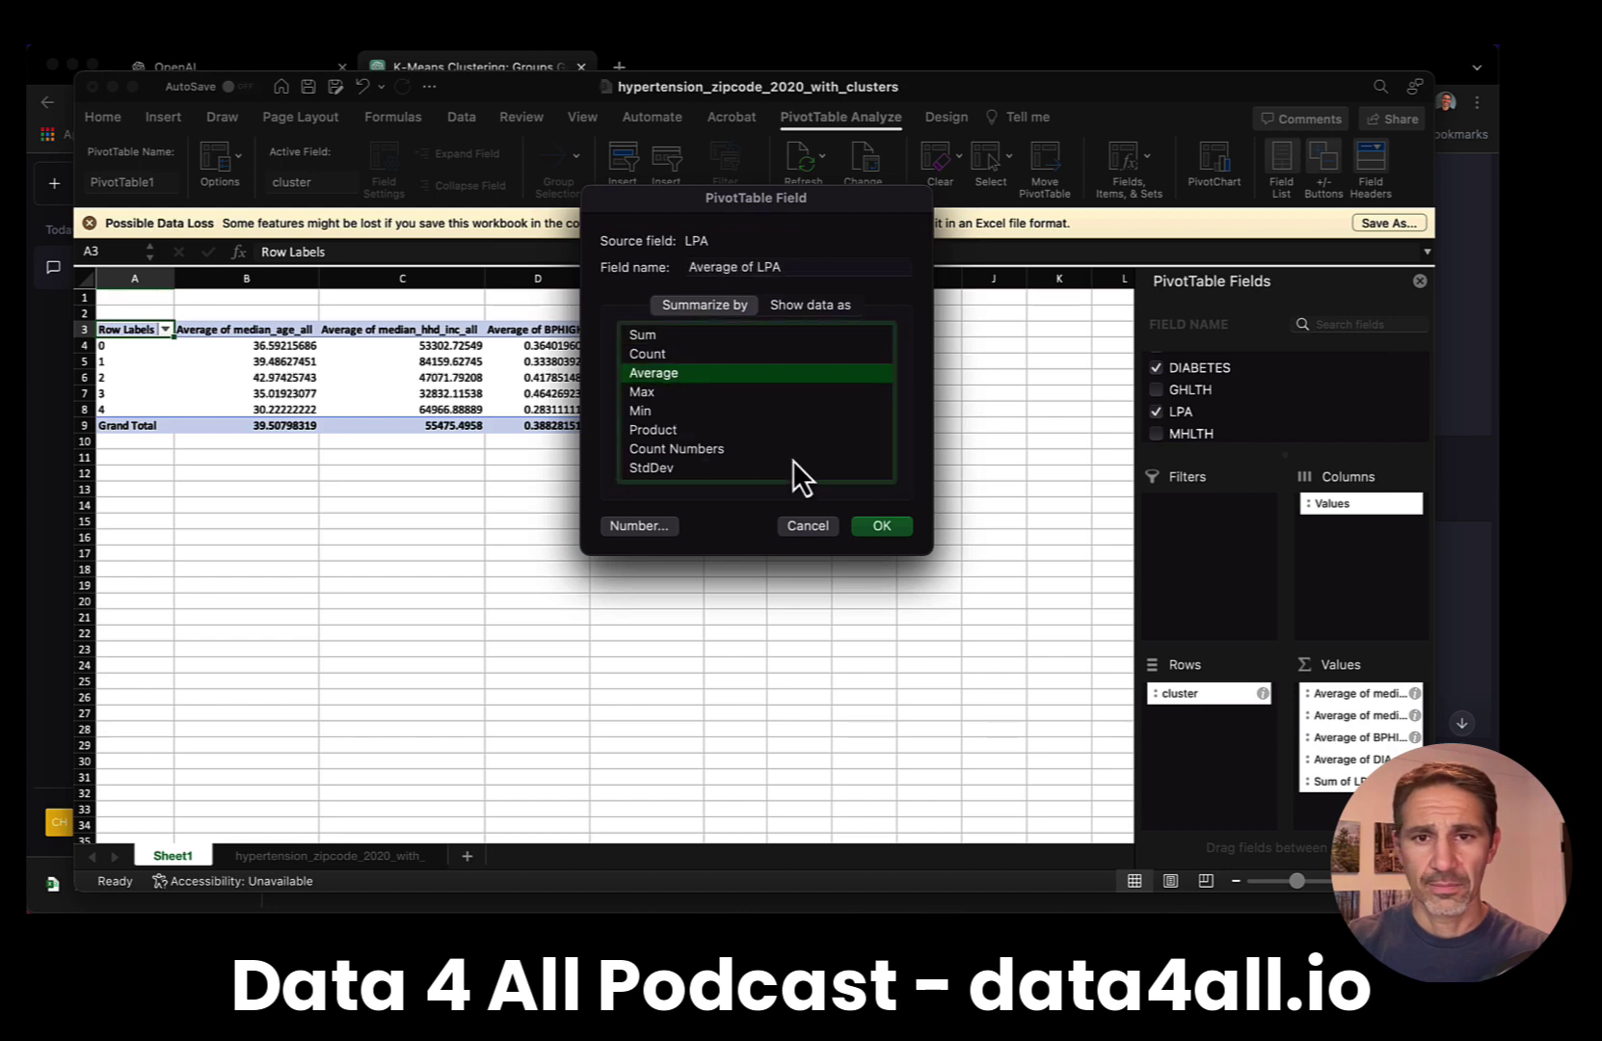
pyautogui.click(885, 527)
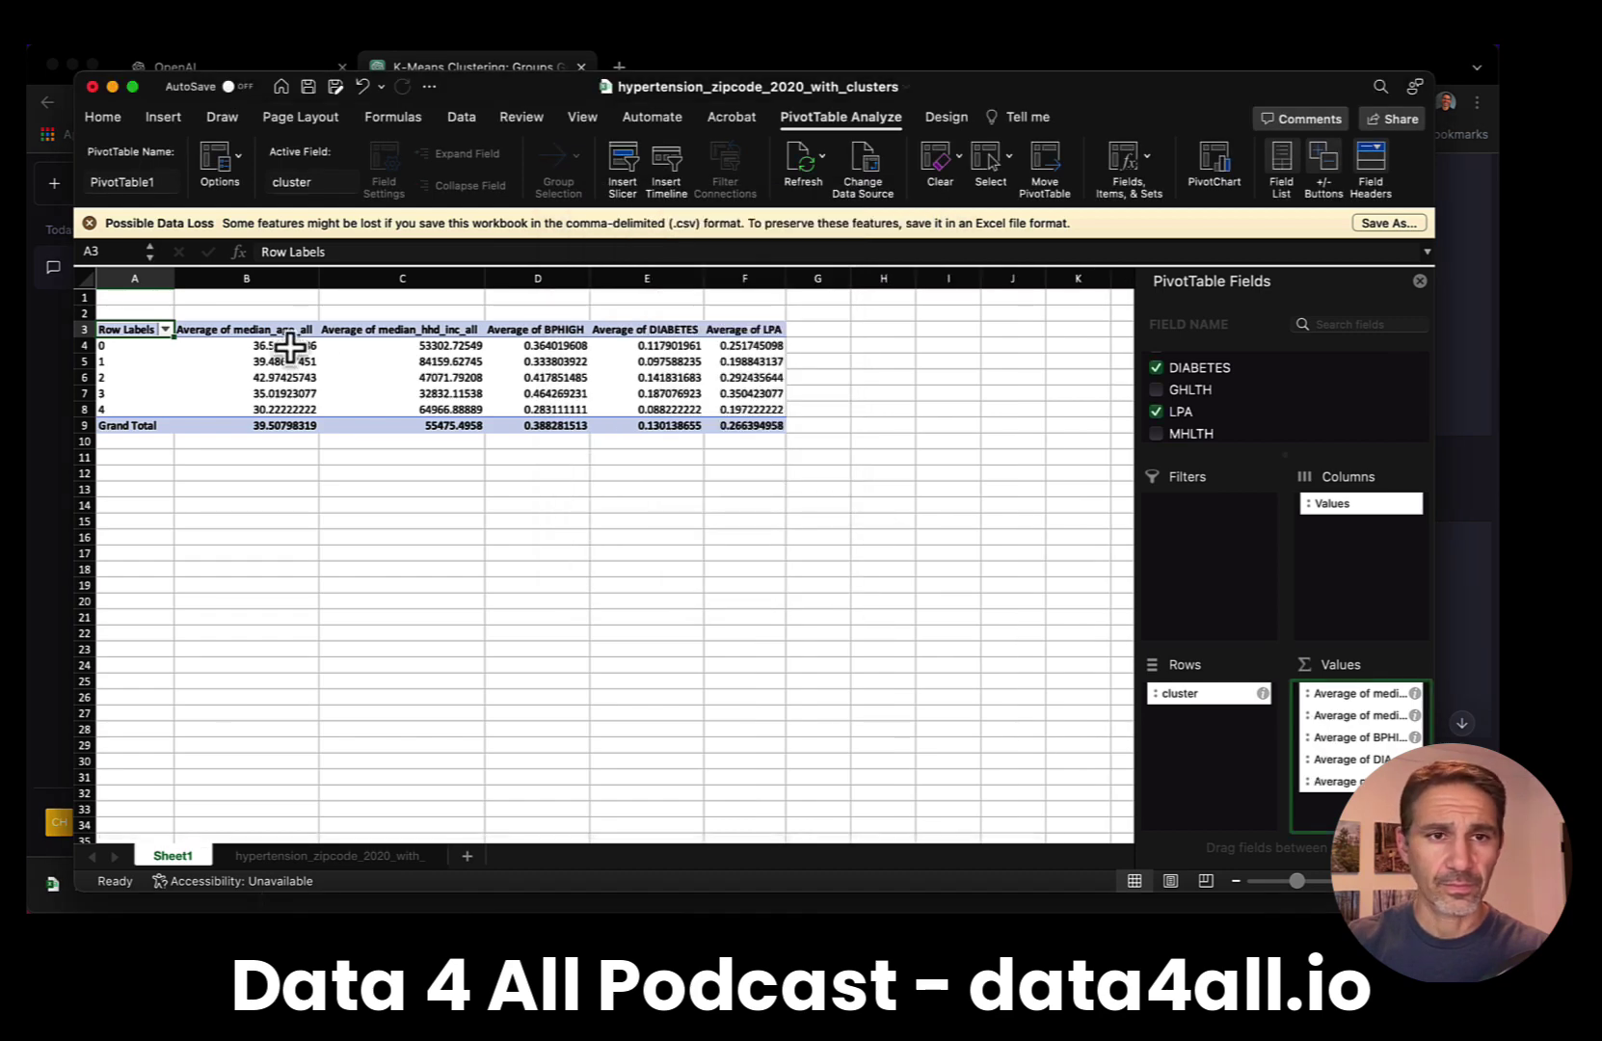
pyautogui.moveTo(279, 345); pyautogui.dragTo(752, 429)
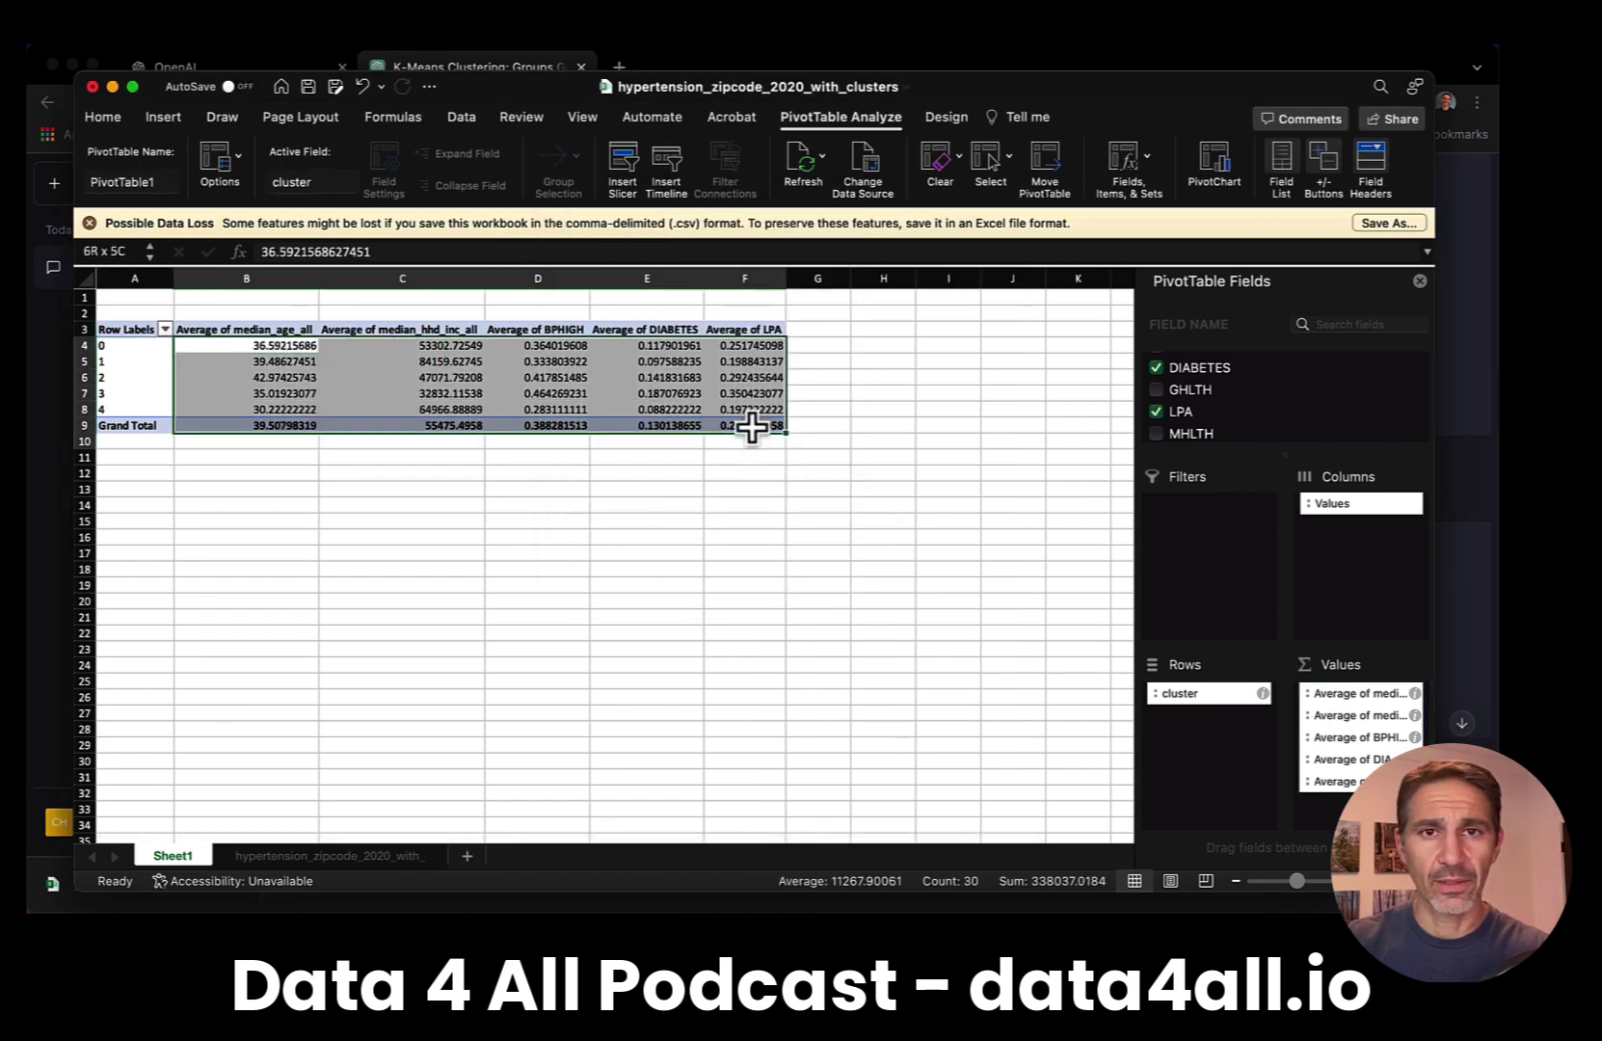
# - Round the selected pivot values to two decimal places
pyautogui.click(101, 118)
pyautogui.click(740, 186)
pyautogui.click(739, 186)
pyautogui.click(739, 186)
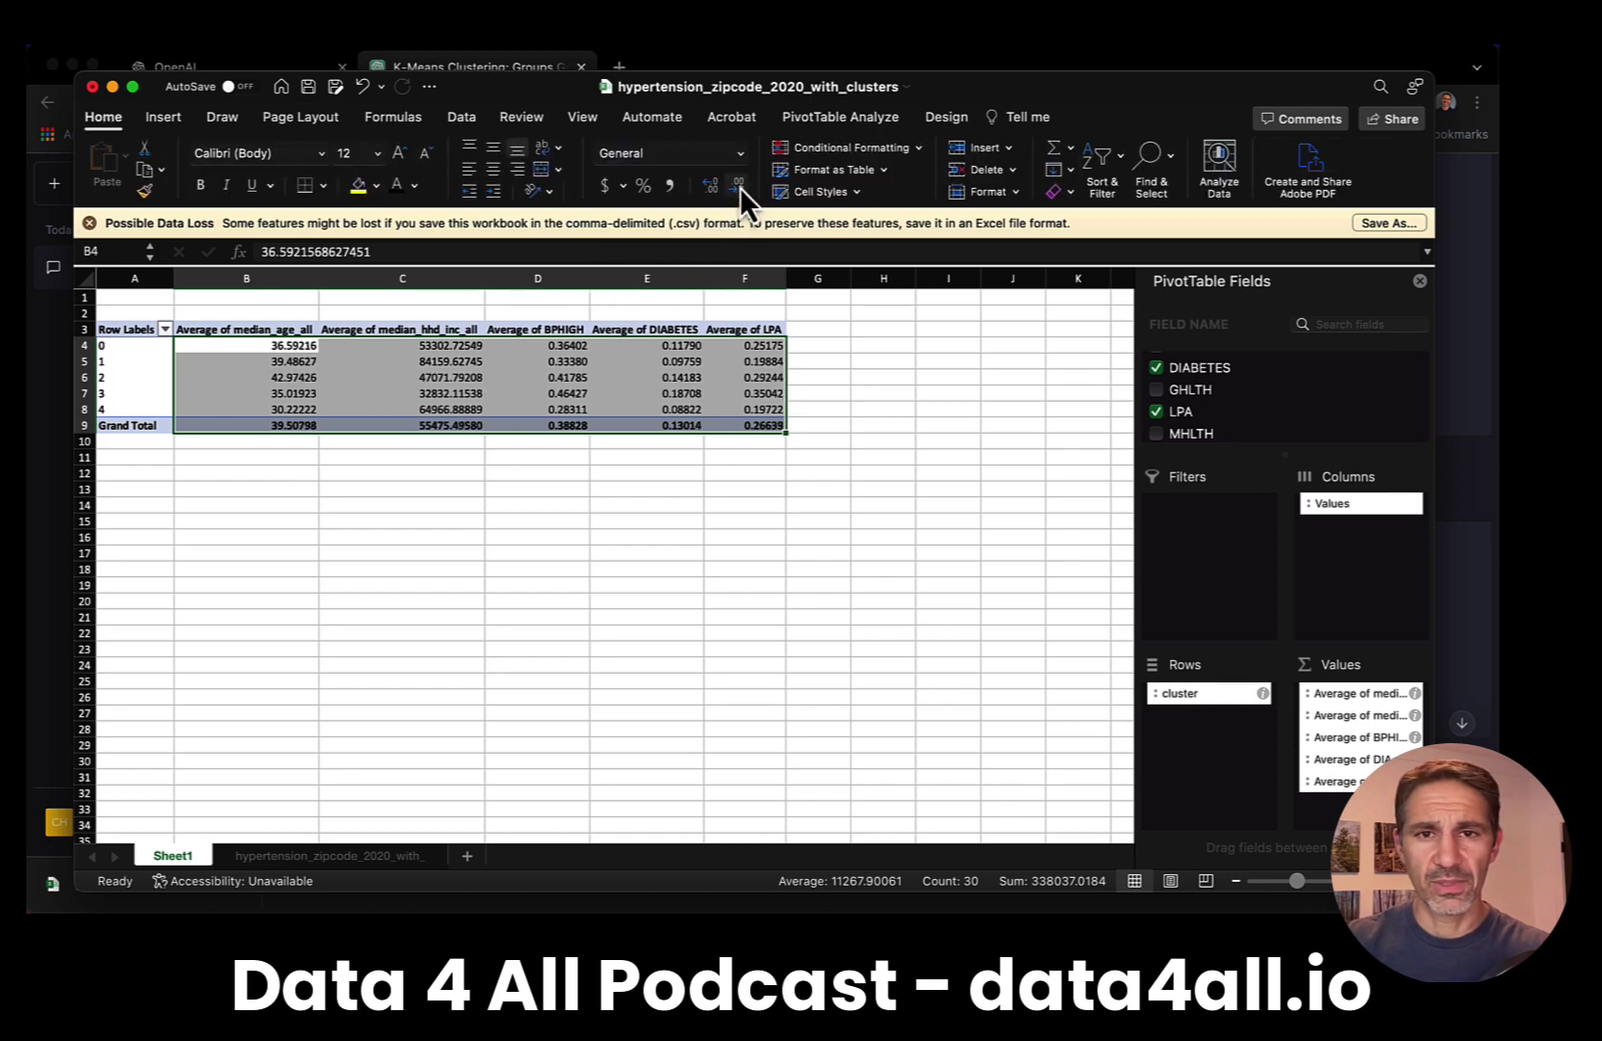
pyautogui.click(740, 186)
pyautogui.click(739, 186)
pyautogui.click(739, 186)
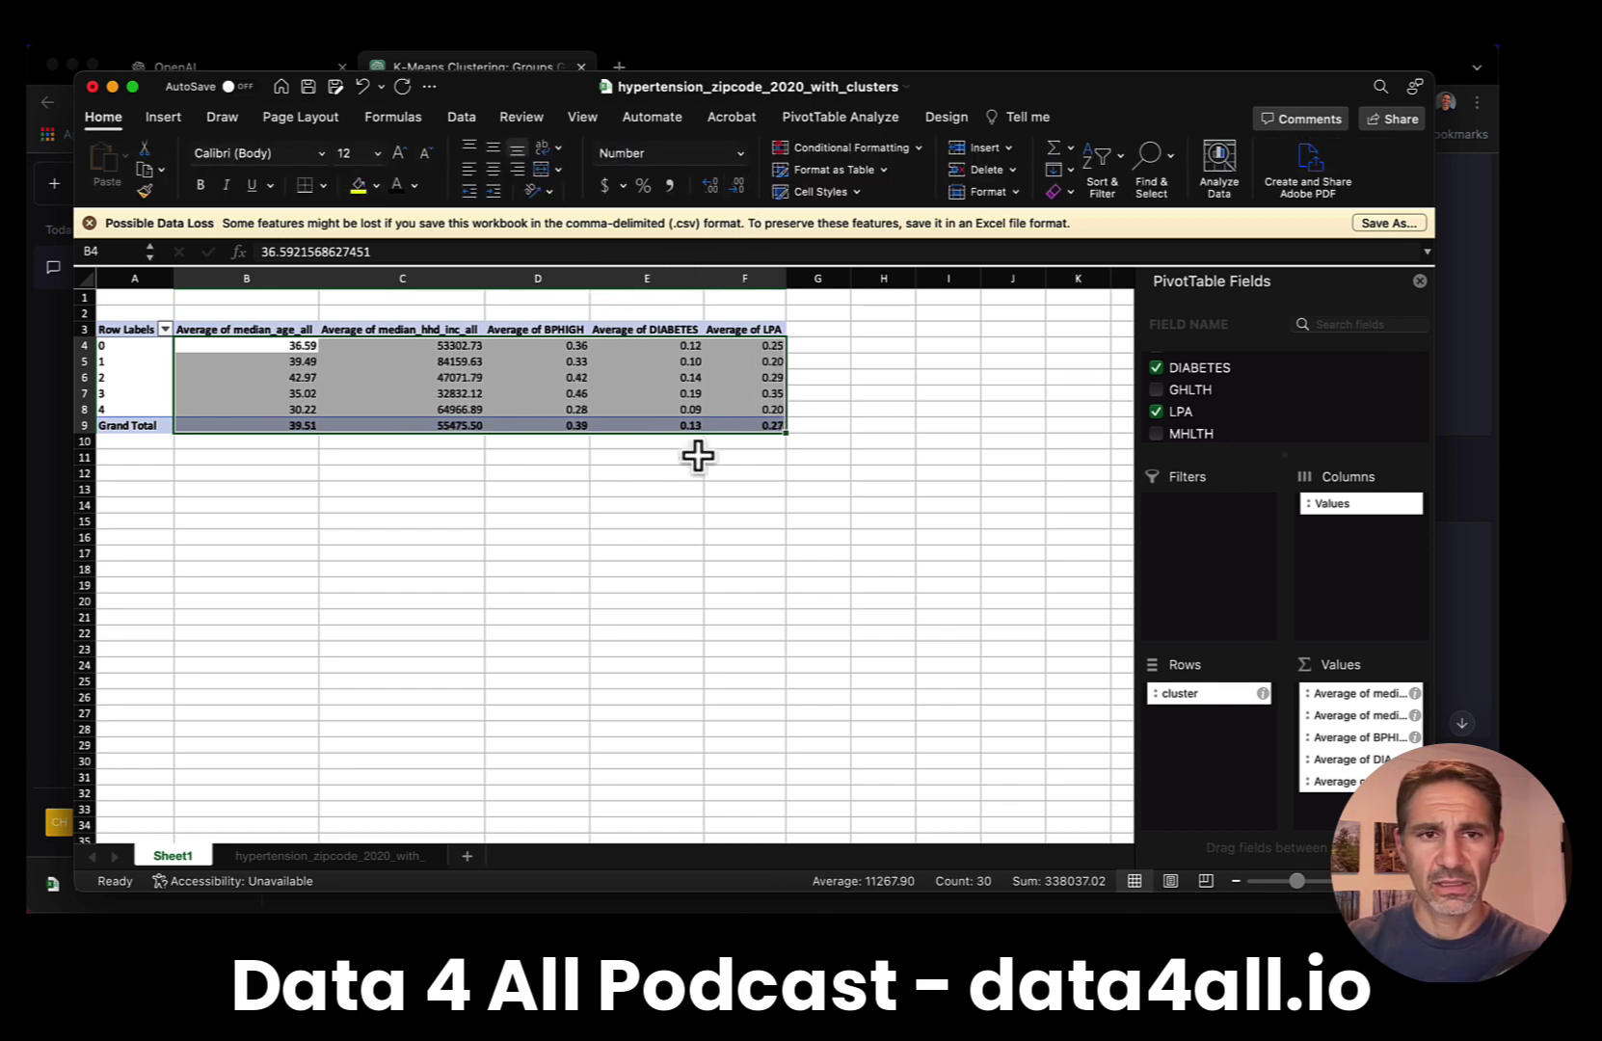
pyautogui.click(547, 491)
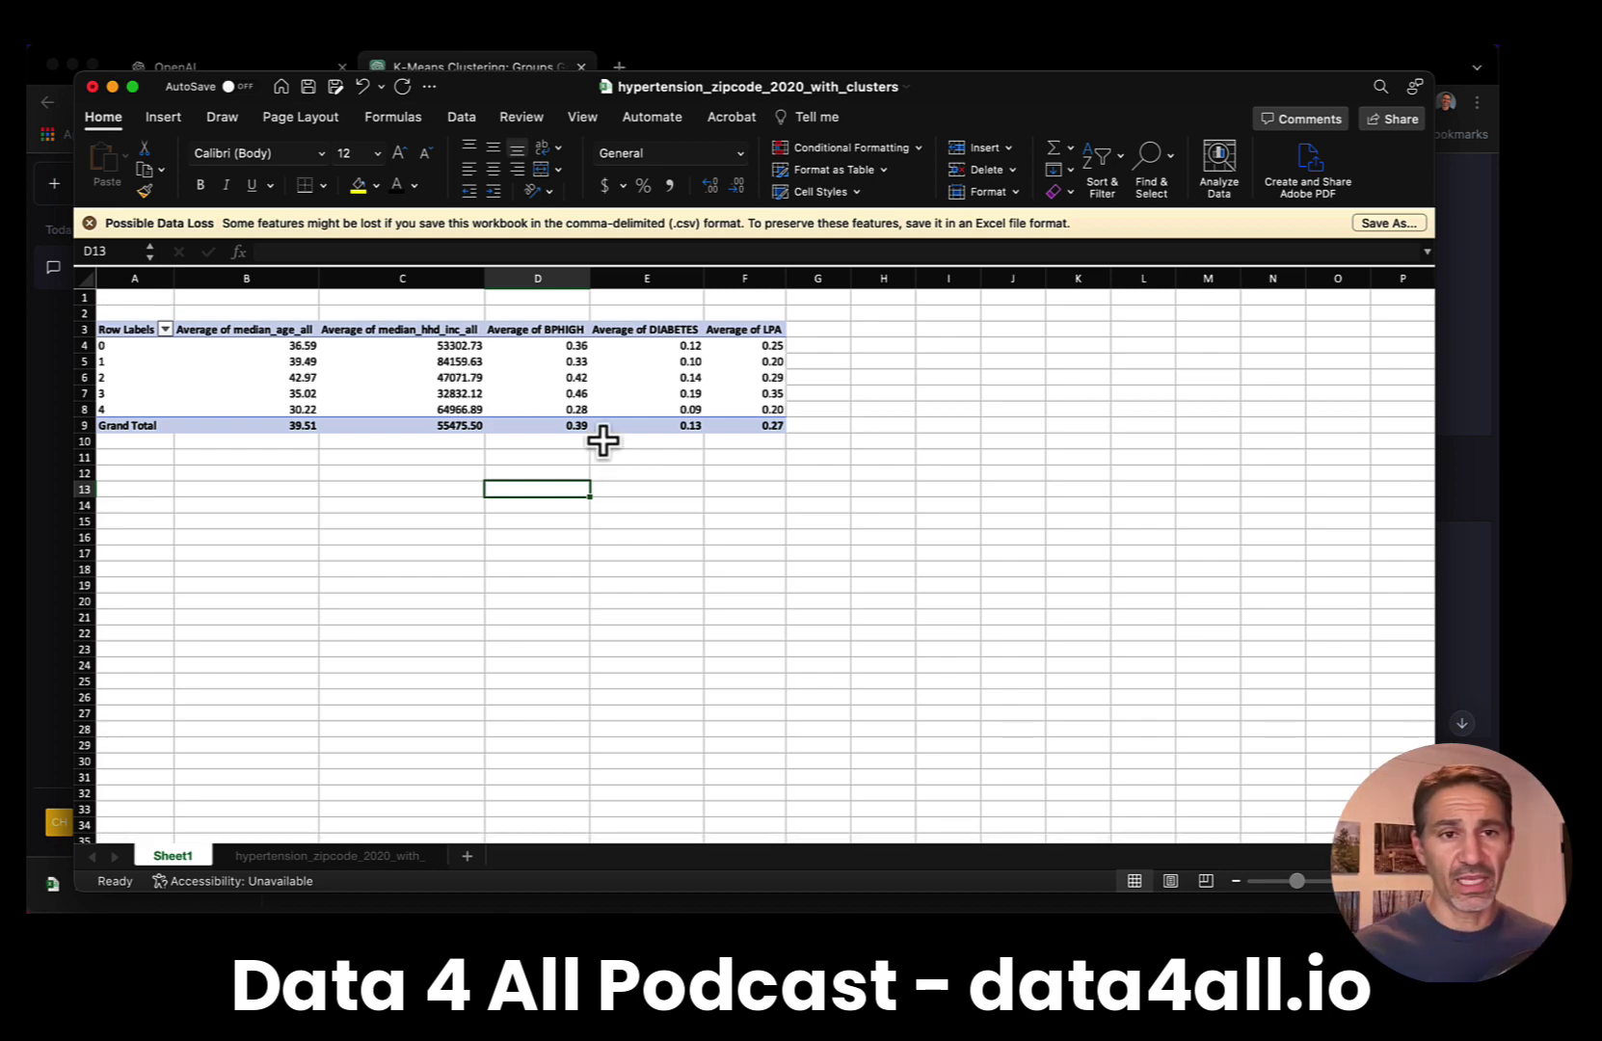
# - Add median_age_all as a Count column (51, 51, 101, 26, 9) and move it to column B
pyautogui.click(535, 379)
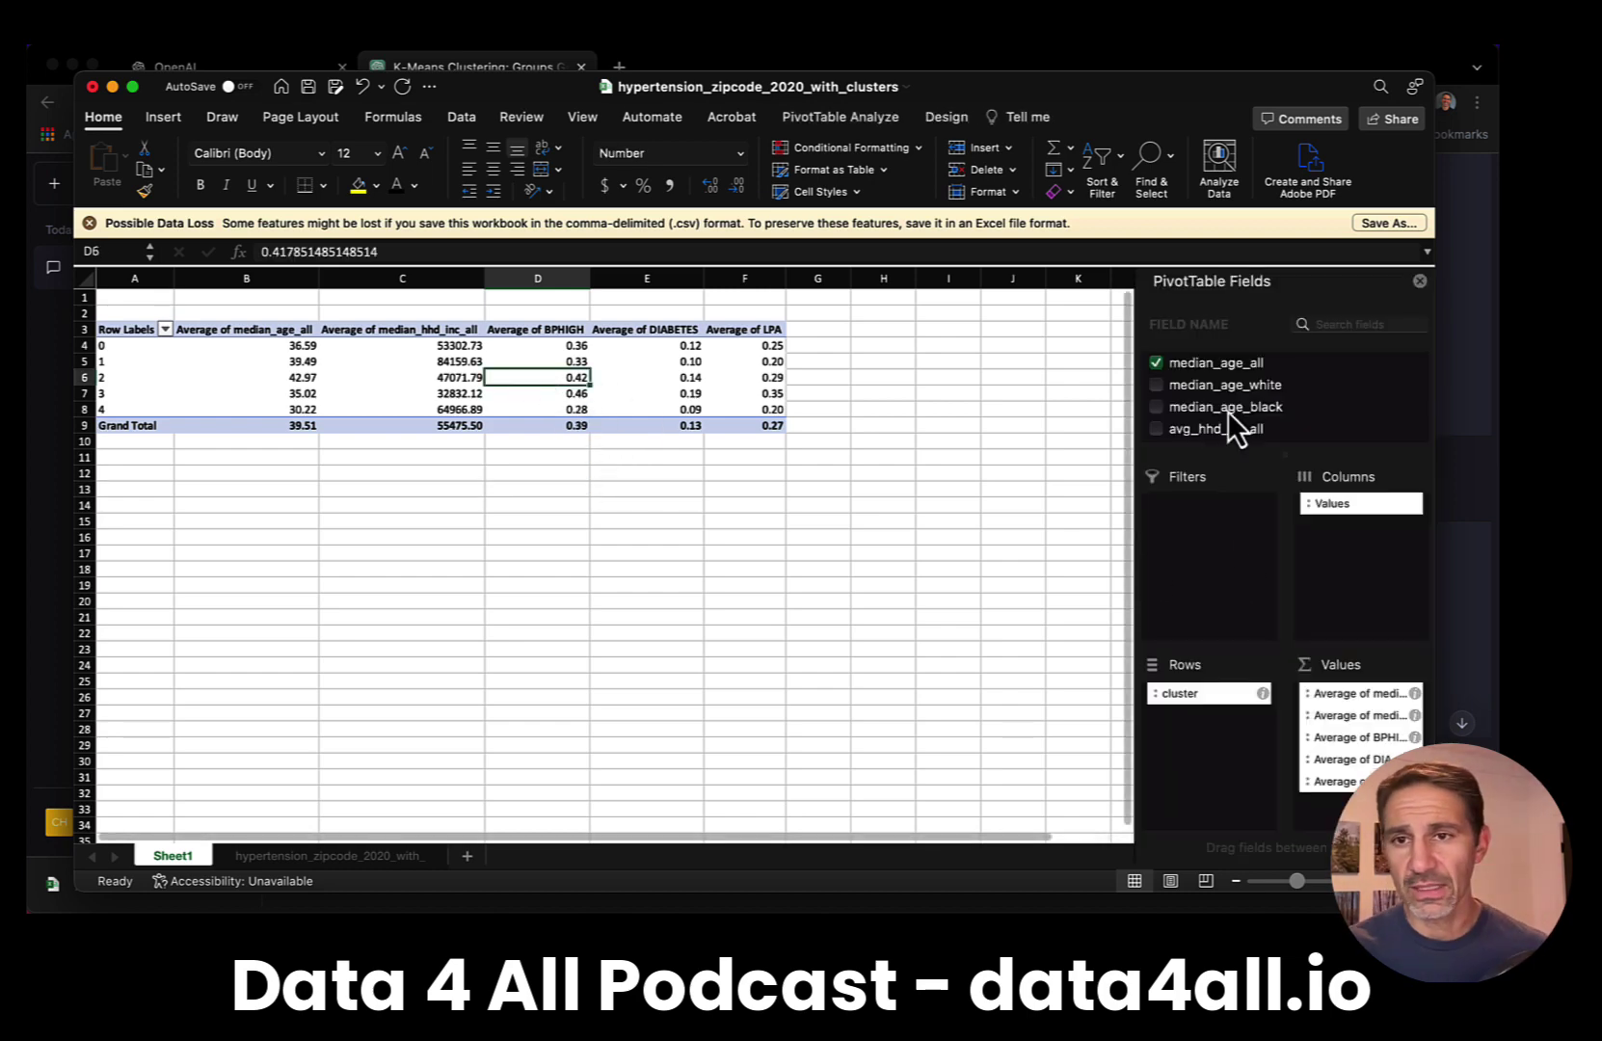
pyautogui.moveTo(1225, 366); pyautogui.dragTo(1345, 805)
pyautogui.doubleClick(1335, 803)
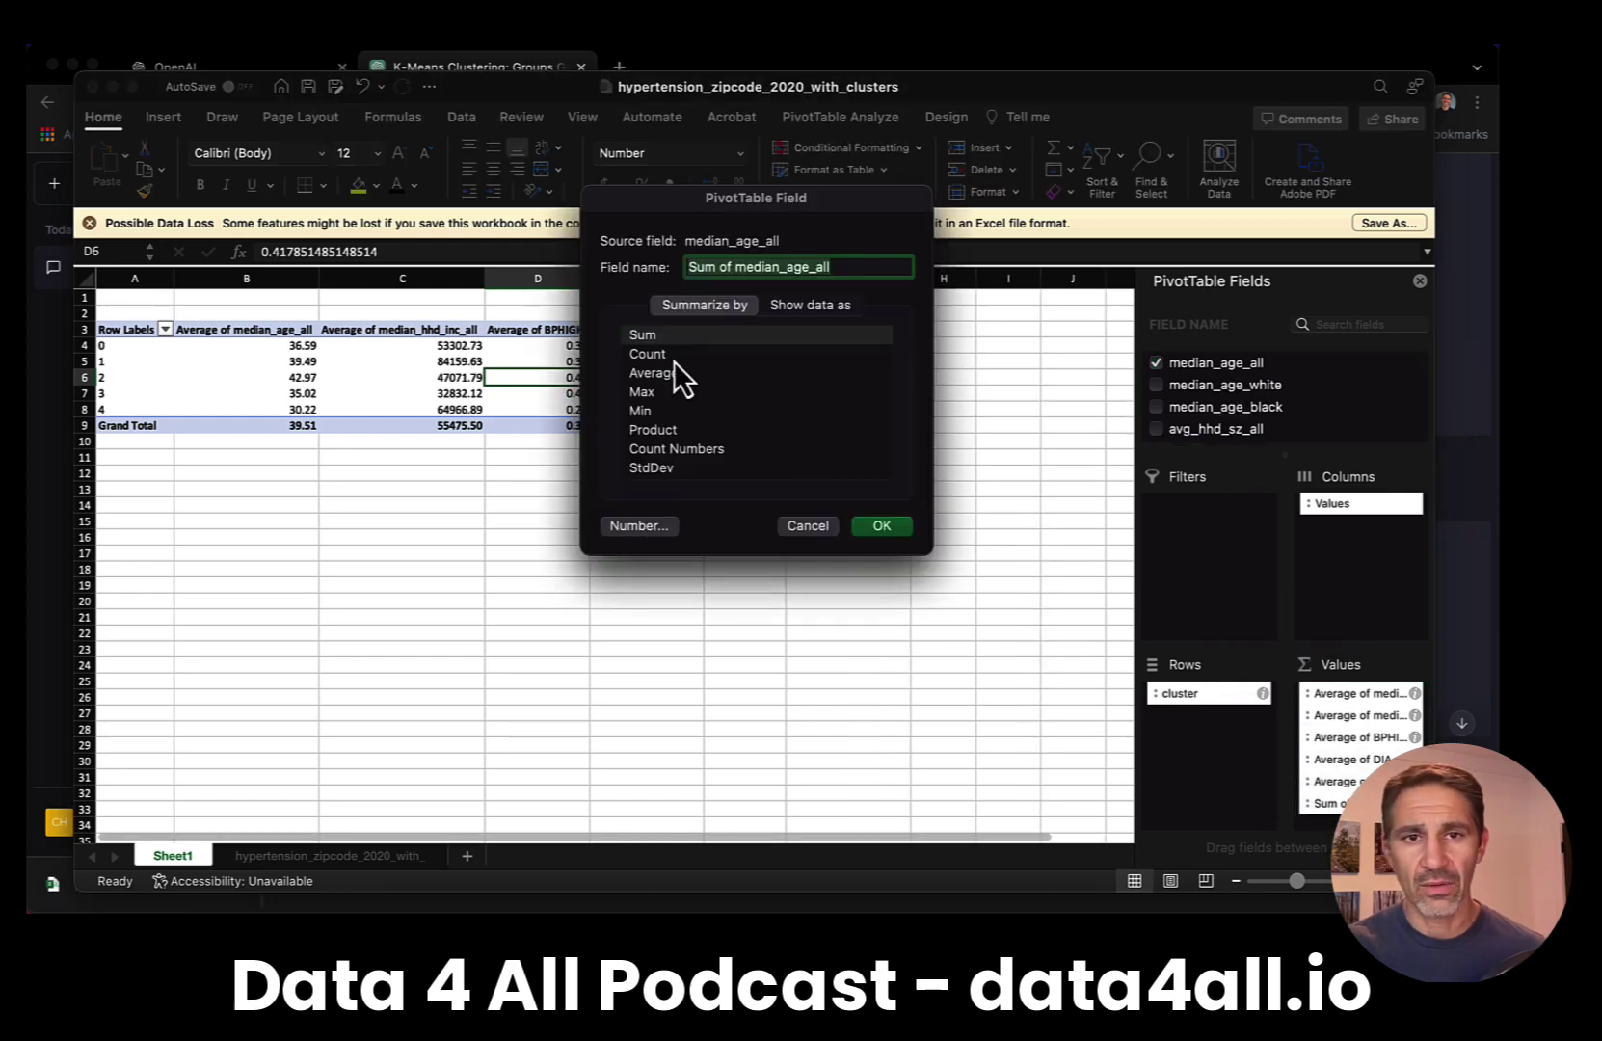
pyautogui.click(648, 354)
pyautogui.click(881, 526)
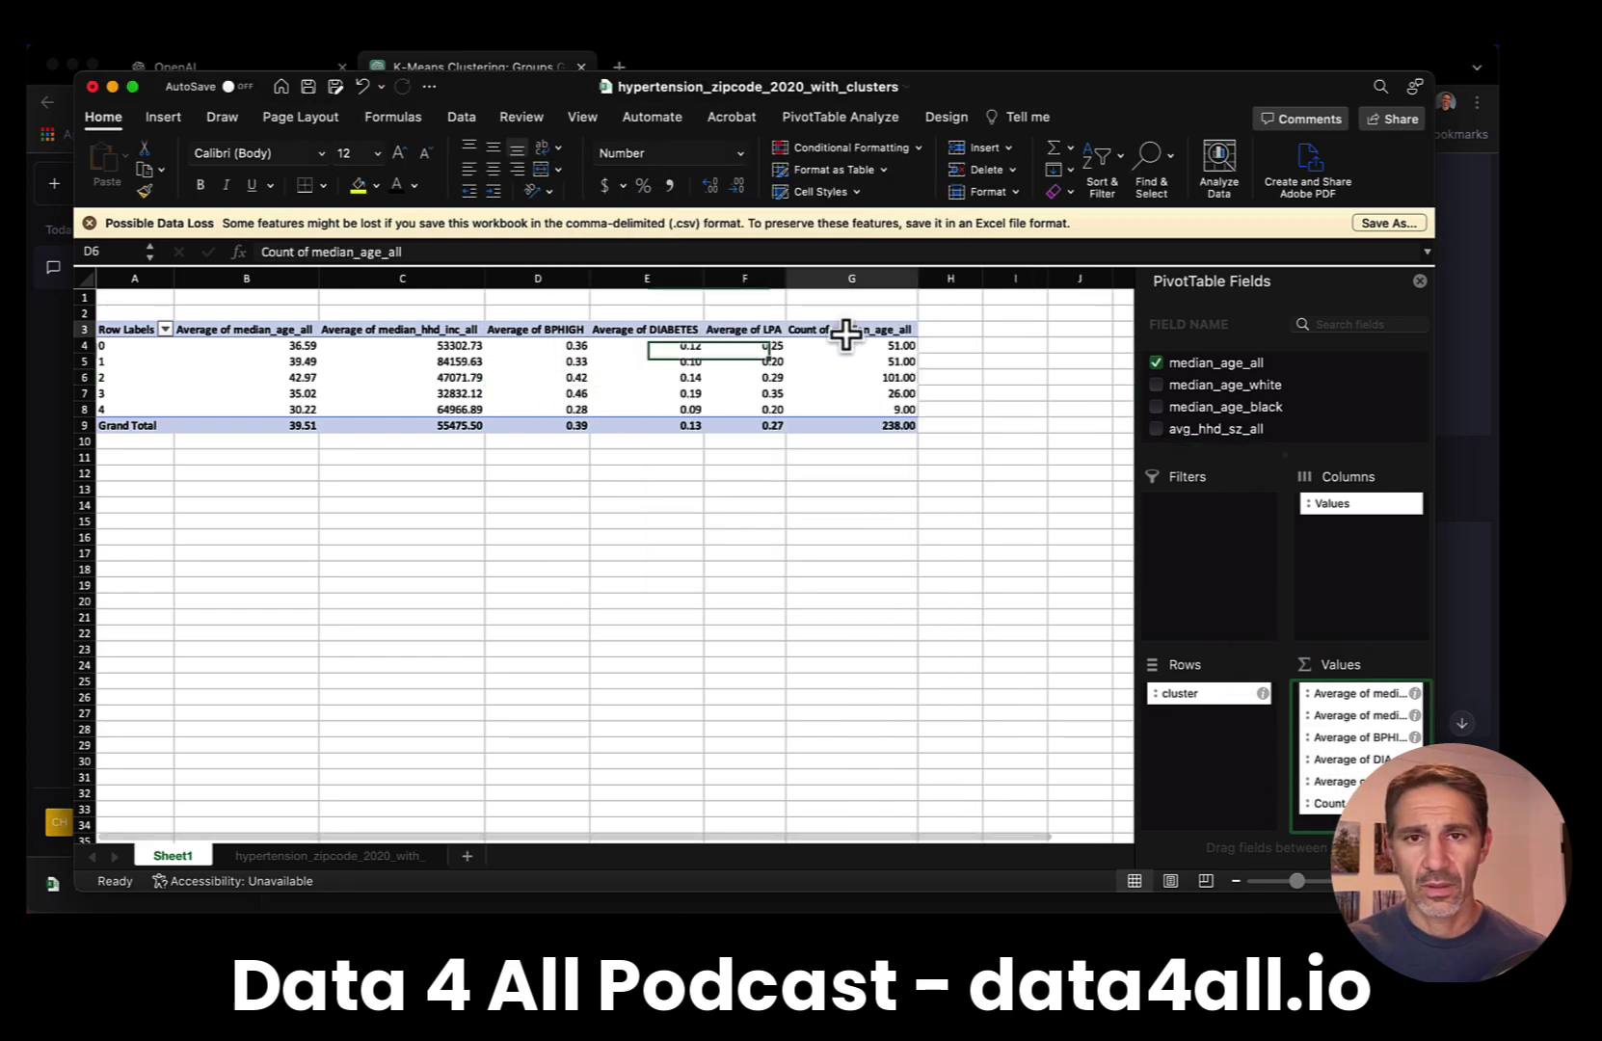
pyautogui.moveTo(846, 334); pyautogui.dragTo(786, 359)
pyautogui.moveTo(310, 341); pyautogui.dragTo(190, 343)
pyautogui.click(314, 425)
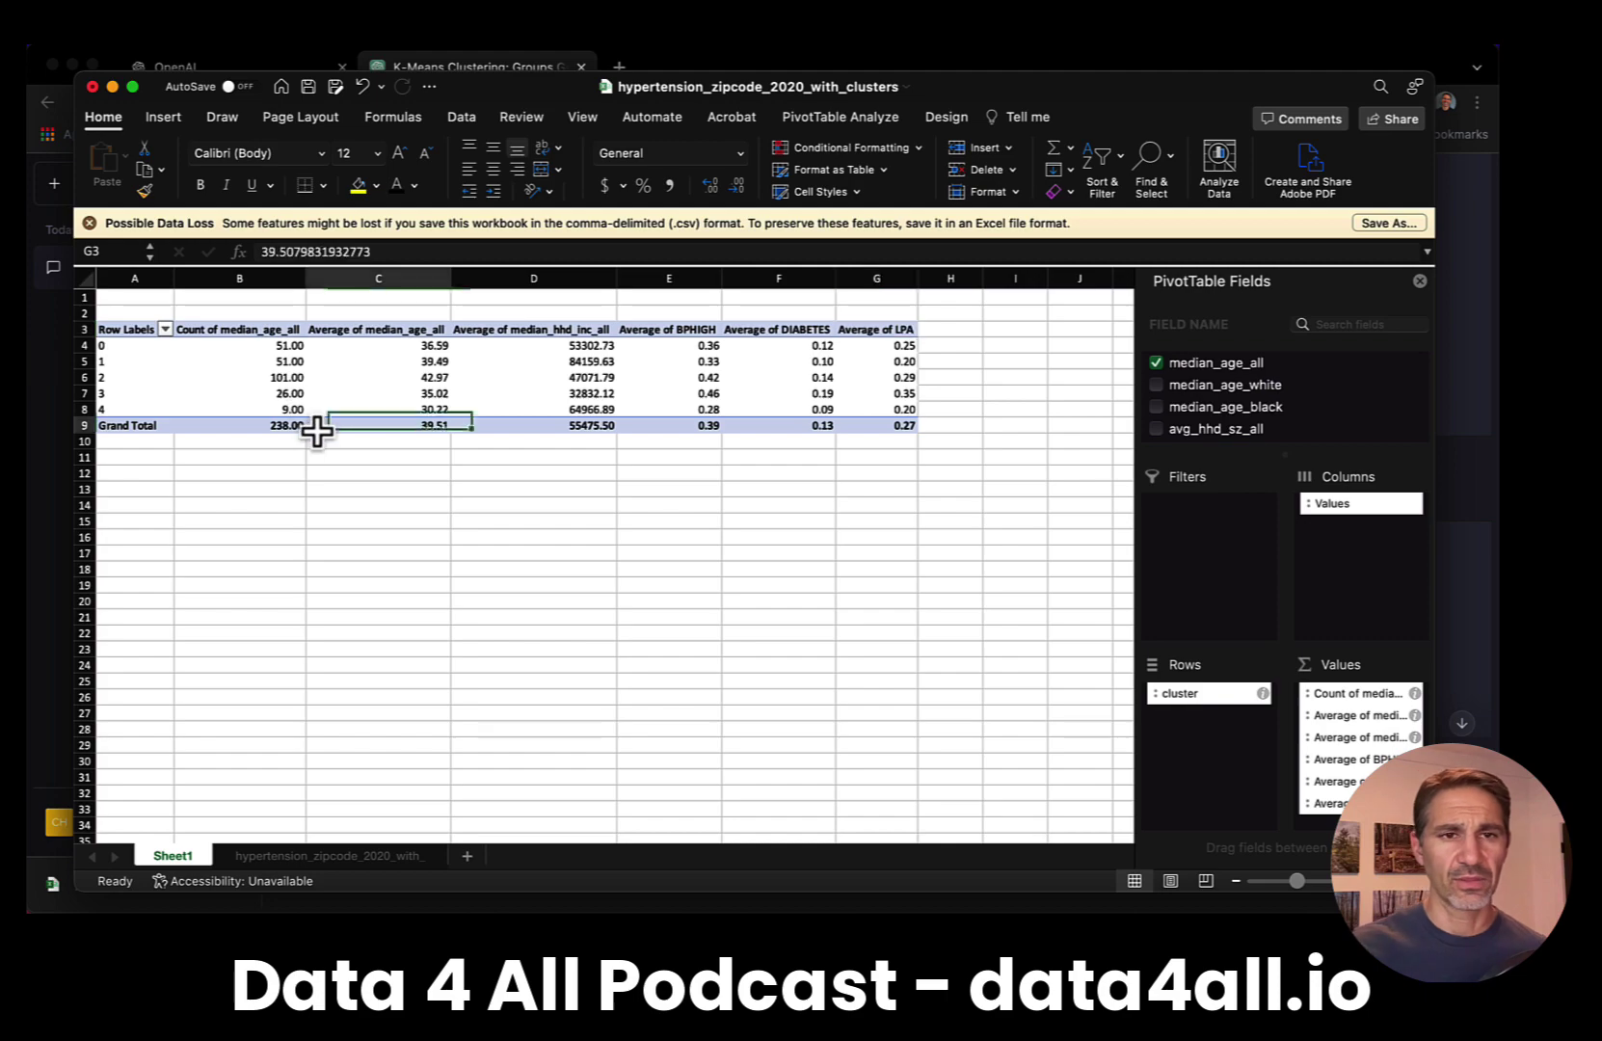
pyautogui.click(253, 382)
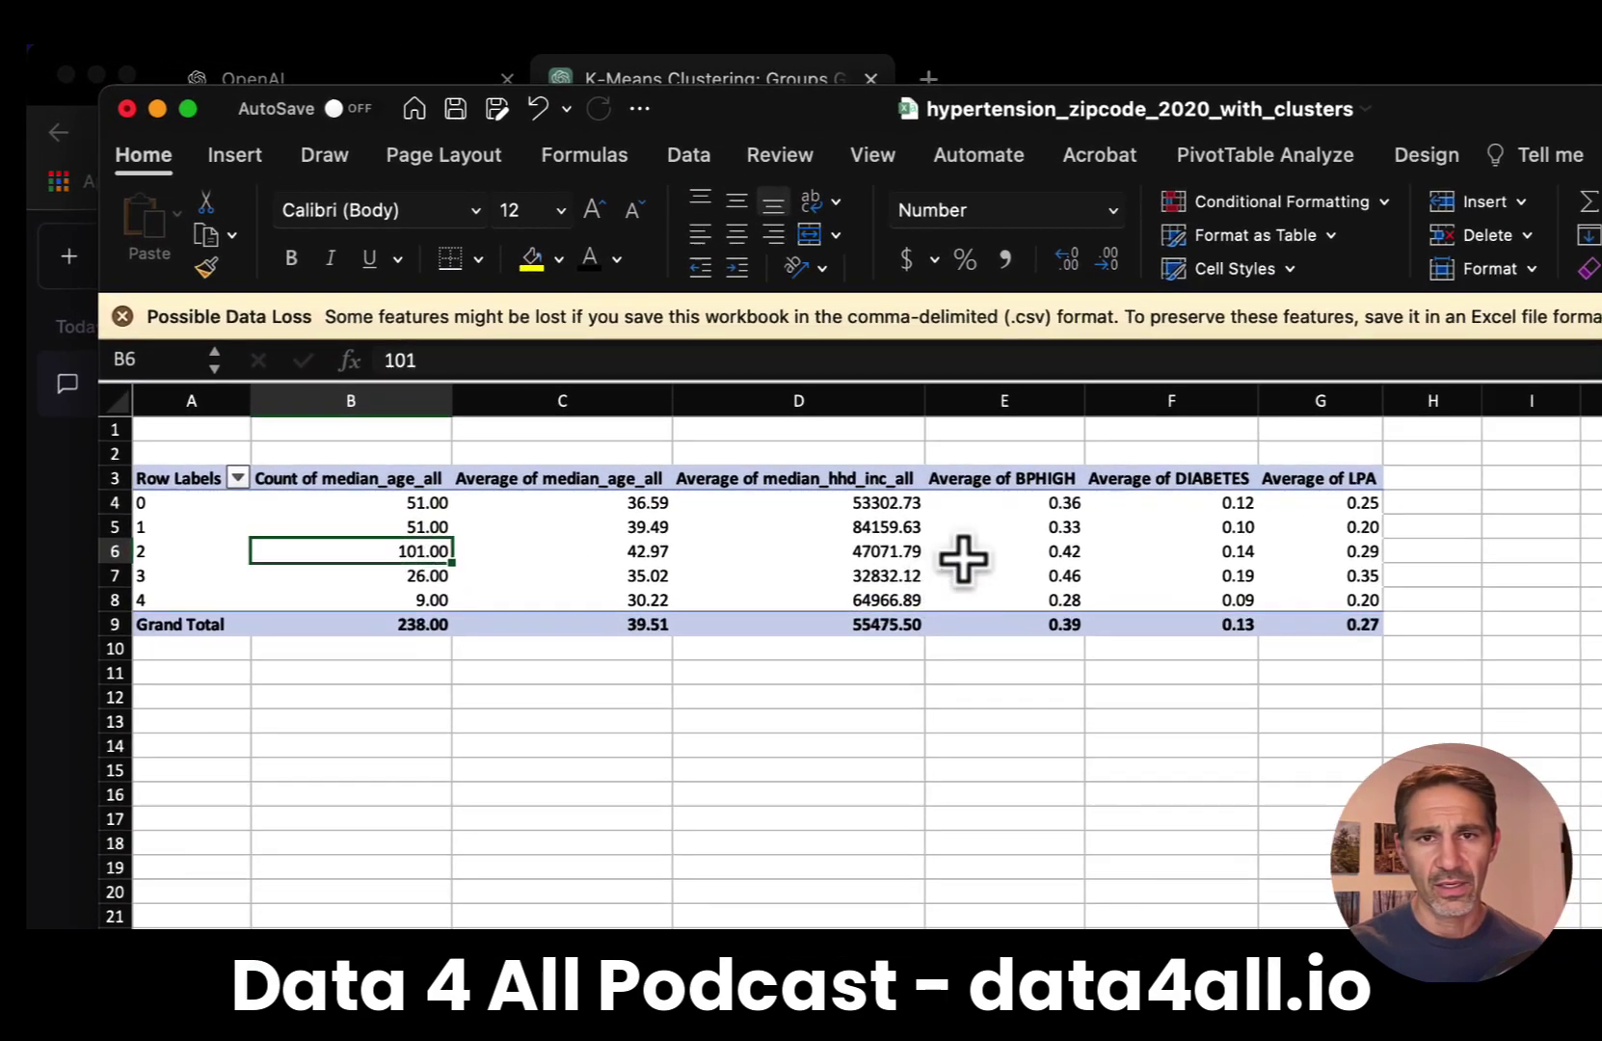
pyautogui.click(703, 383)
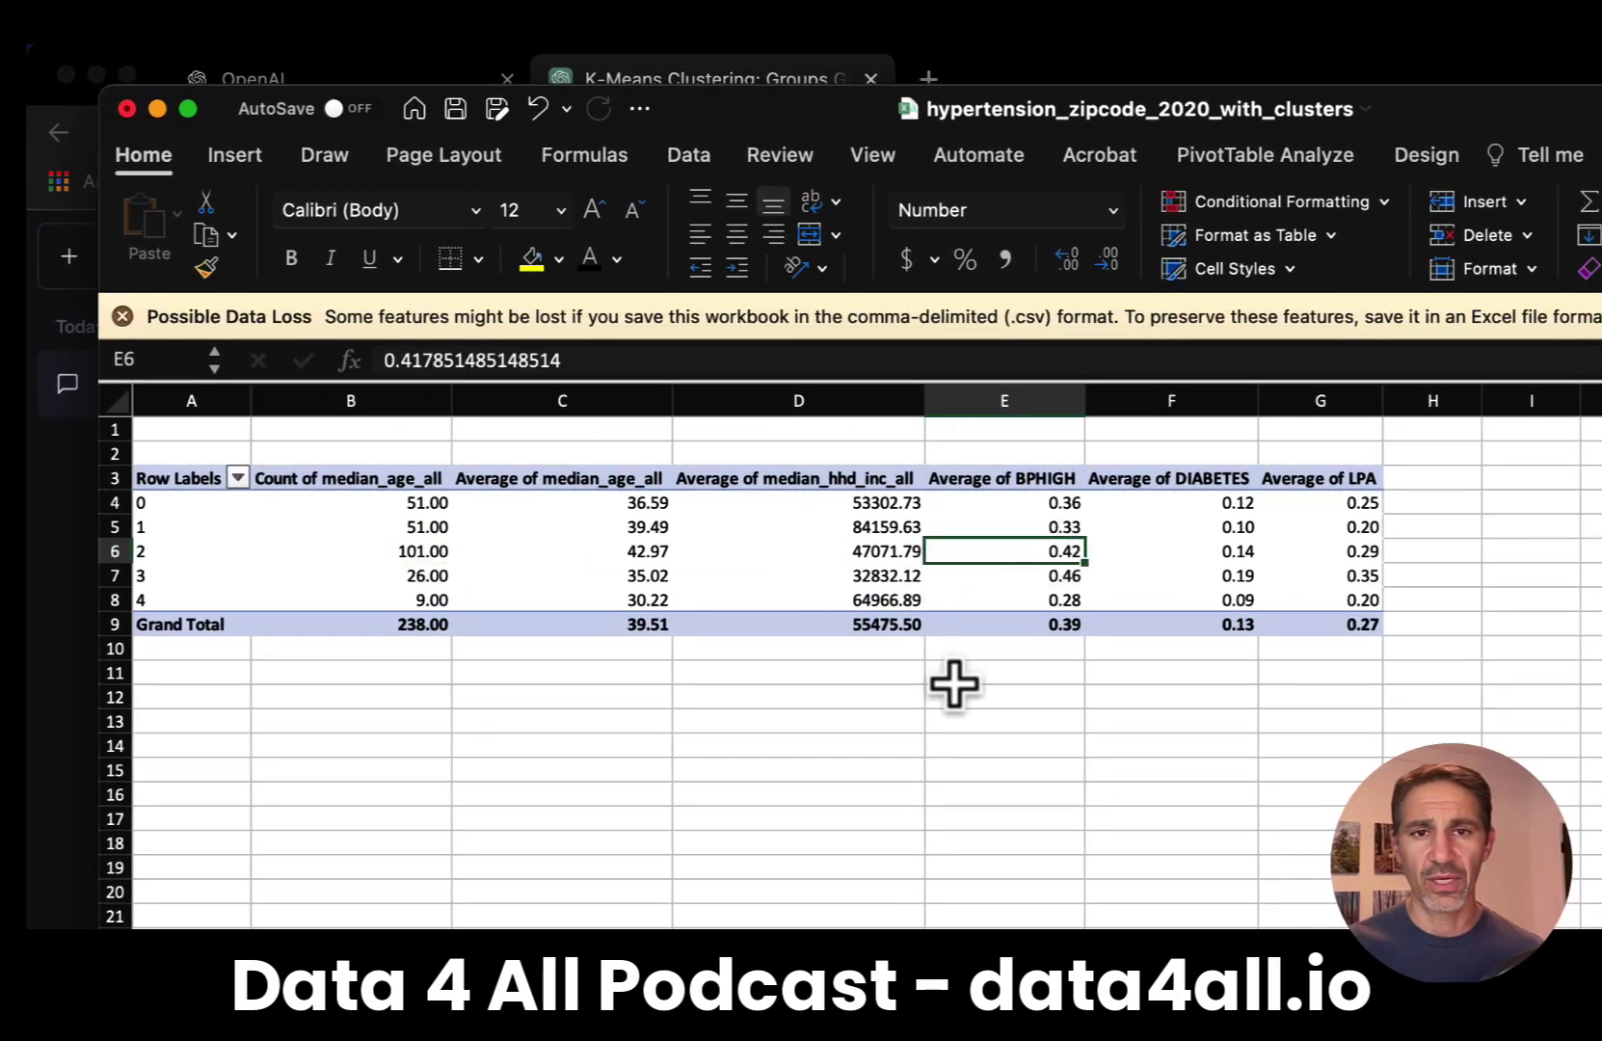
pyautogui.click(1015, 602)
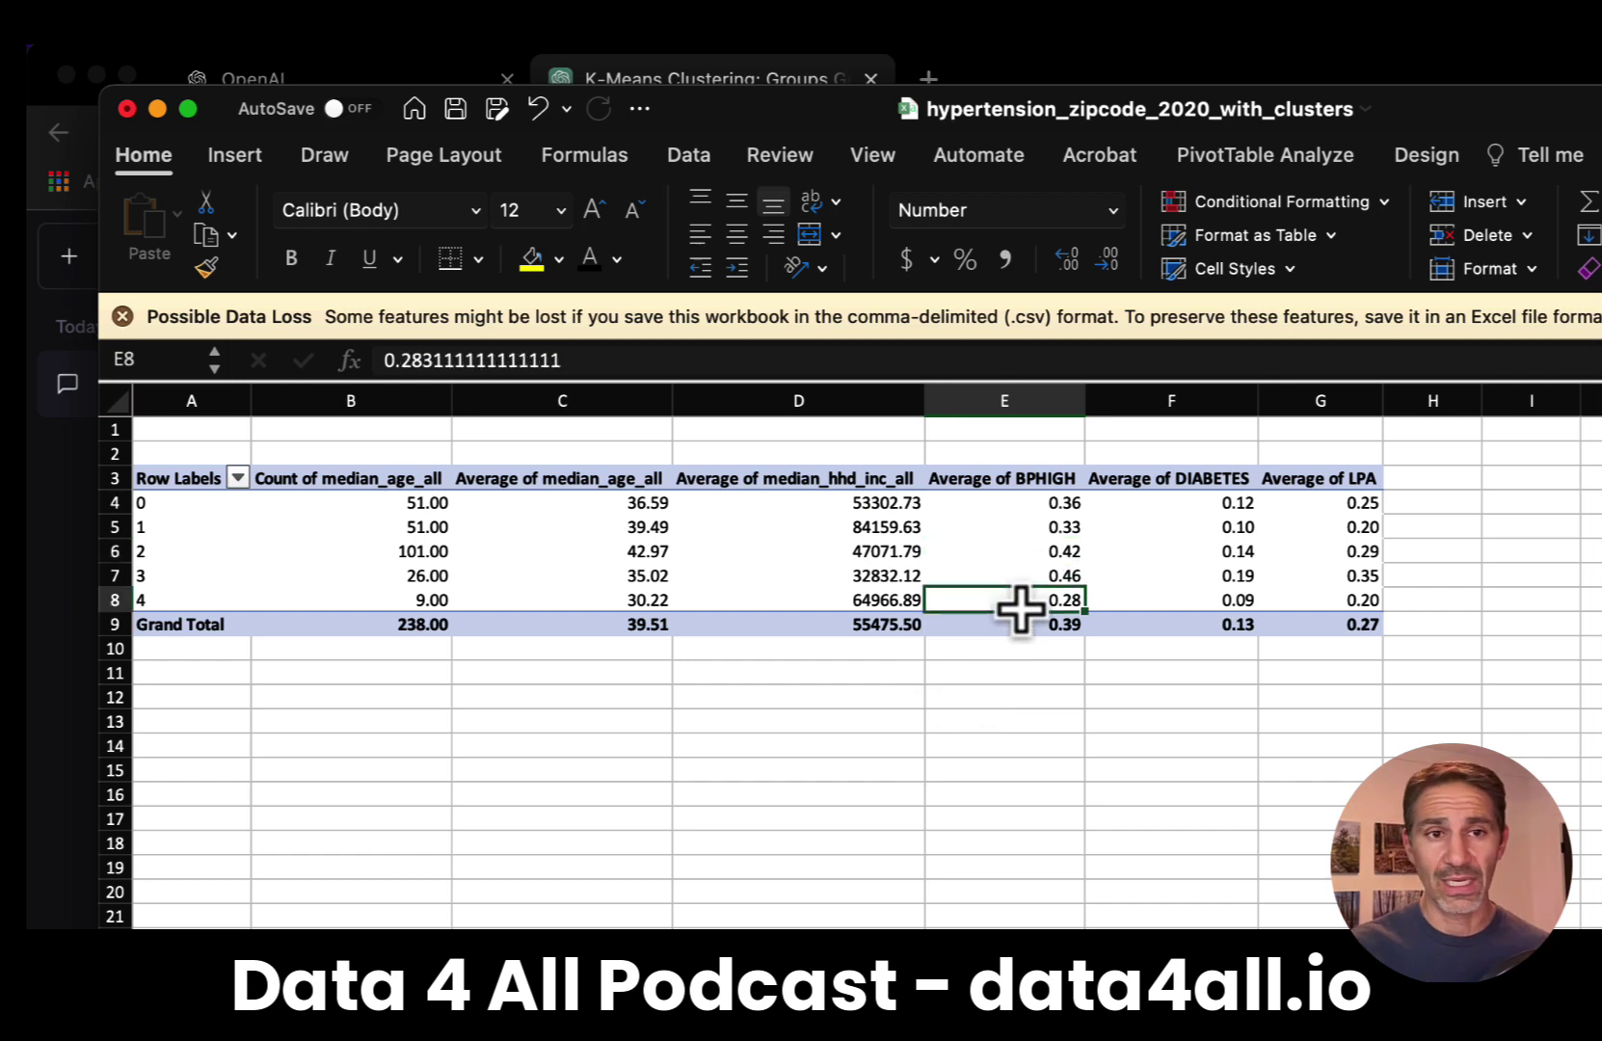
pyautogui.click(413, 602)
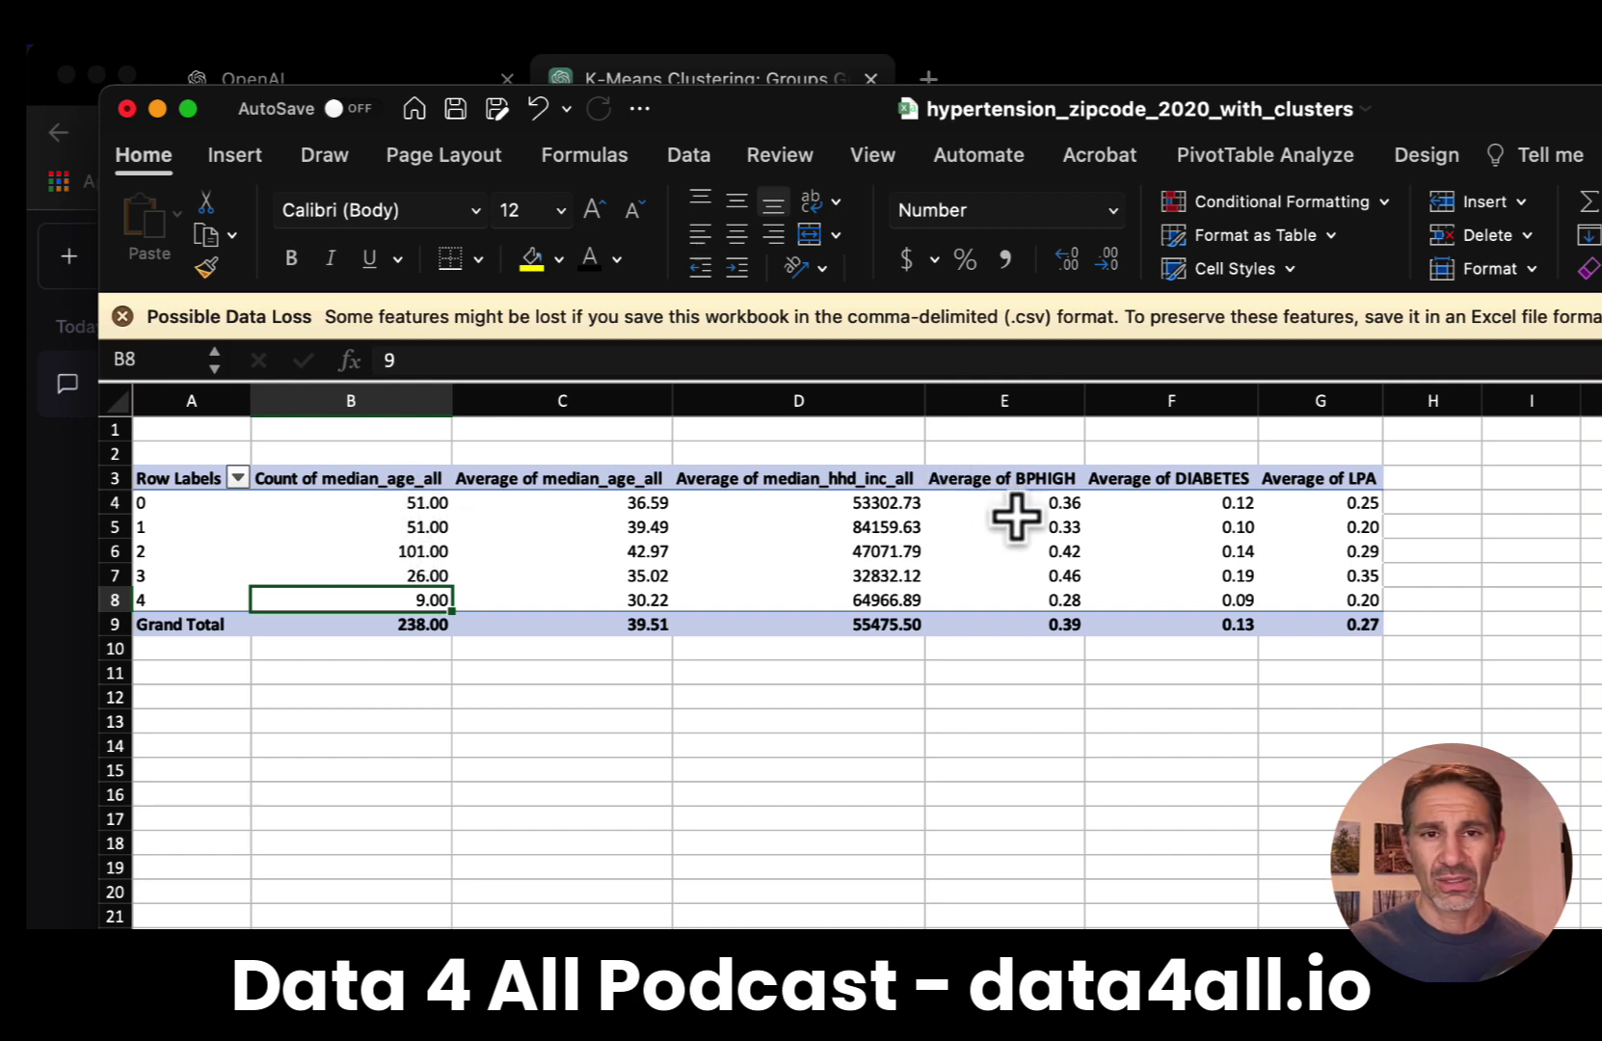
pyautogui.click(1055, 577)
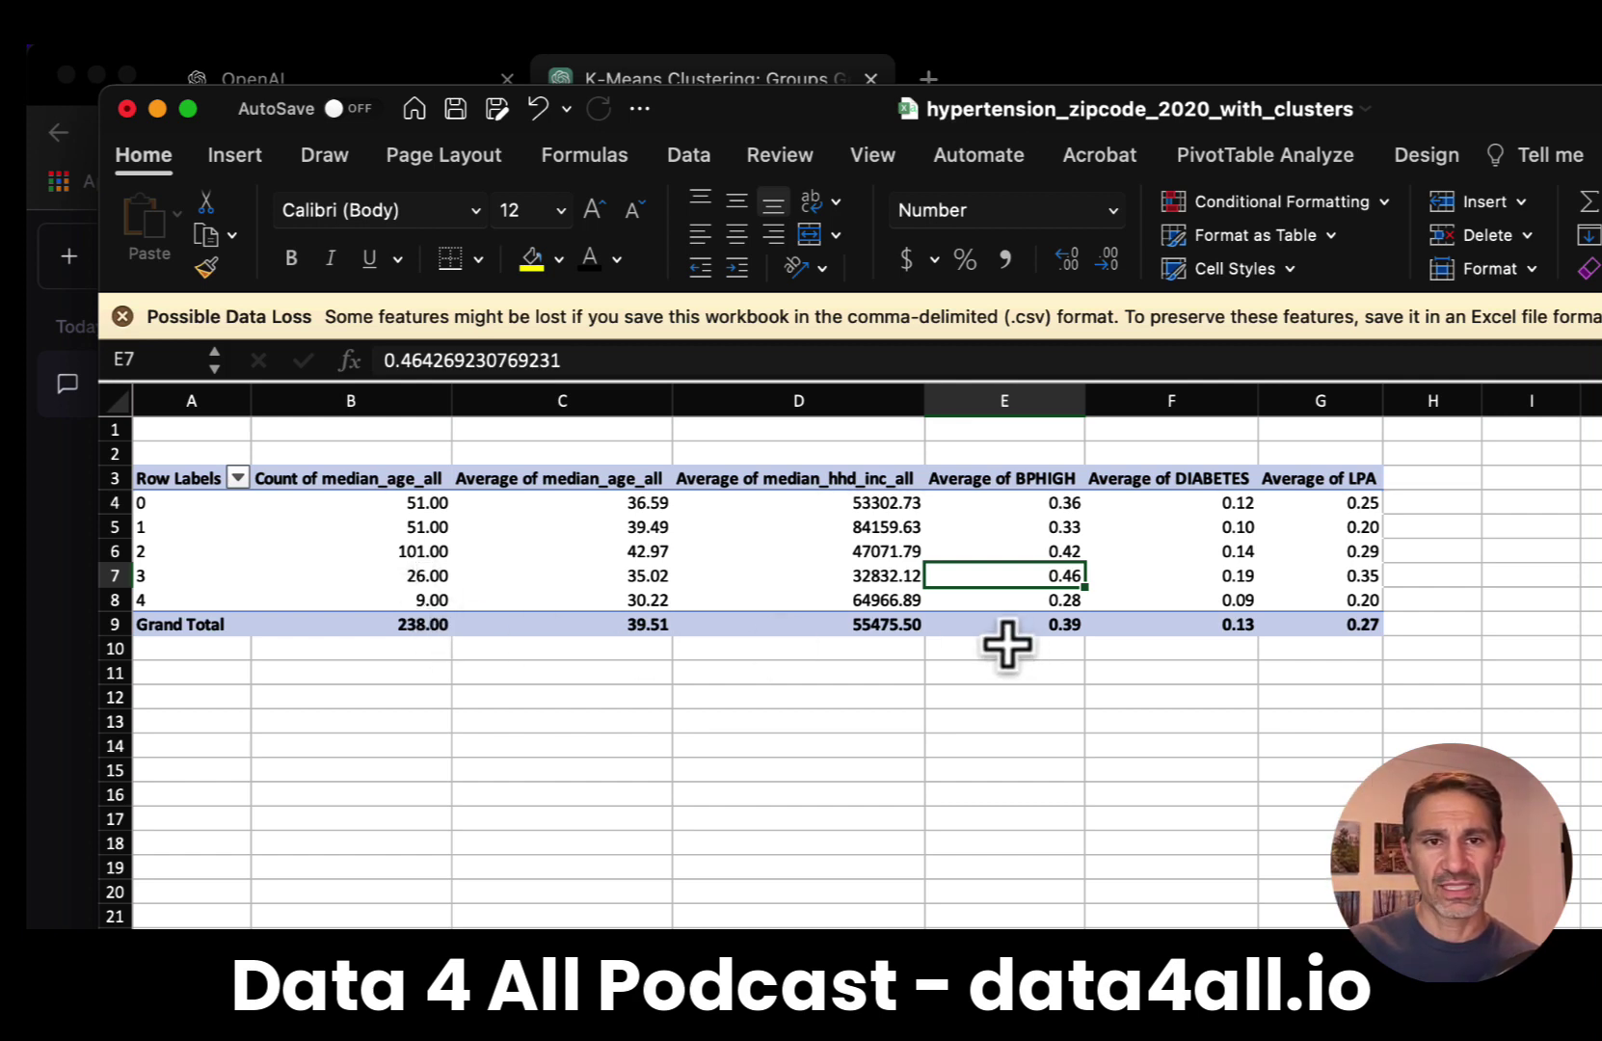
pyautogui.moveTo(884, 502); pyautogui.dragTo(881, 598)
pyautogui.click(875, 536)
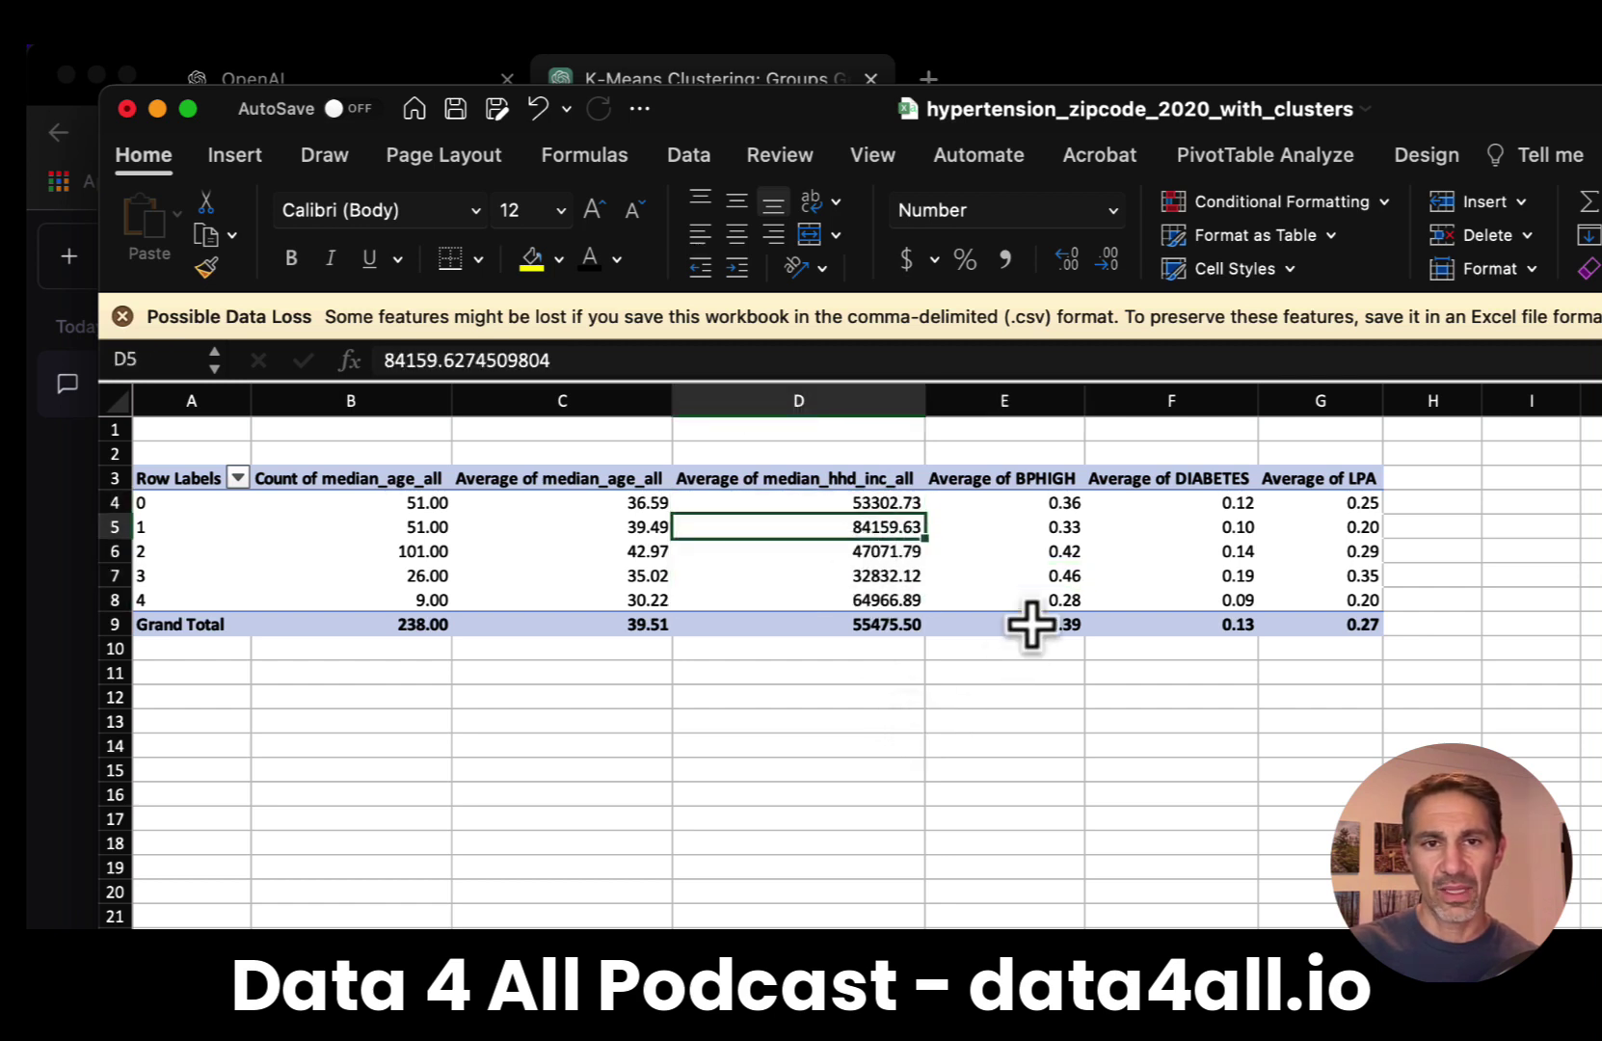
pyautogui.click(908, 603)
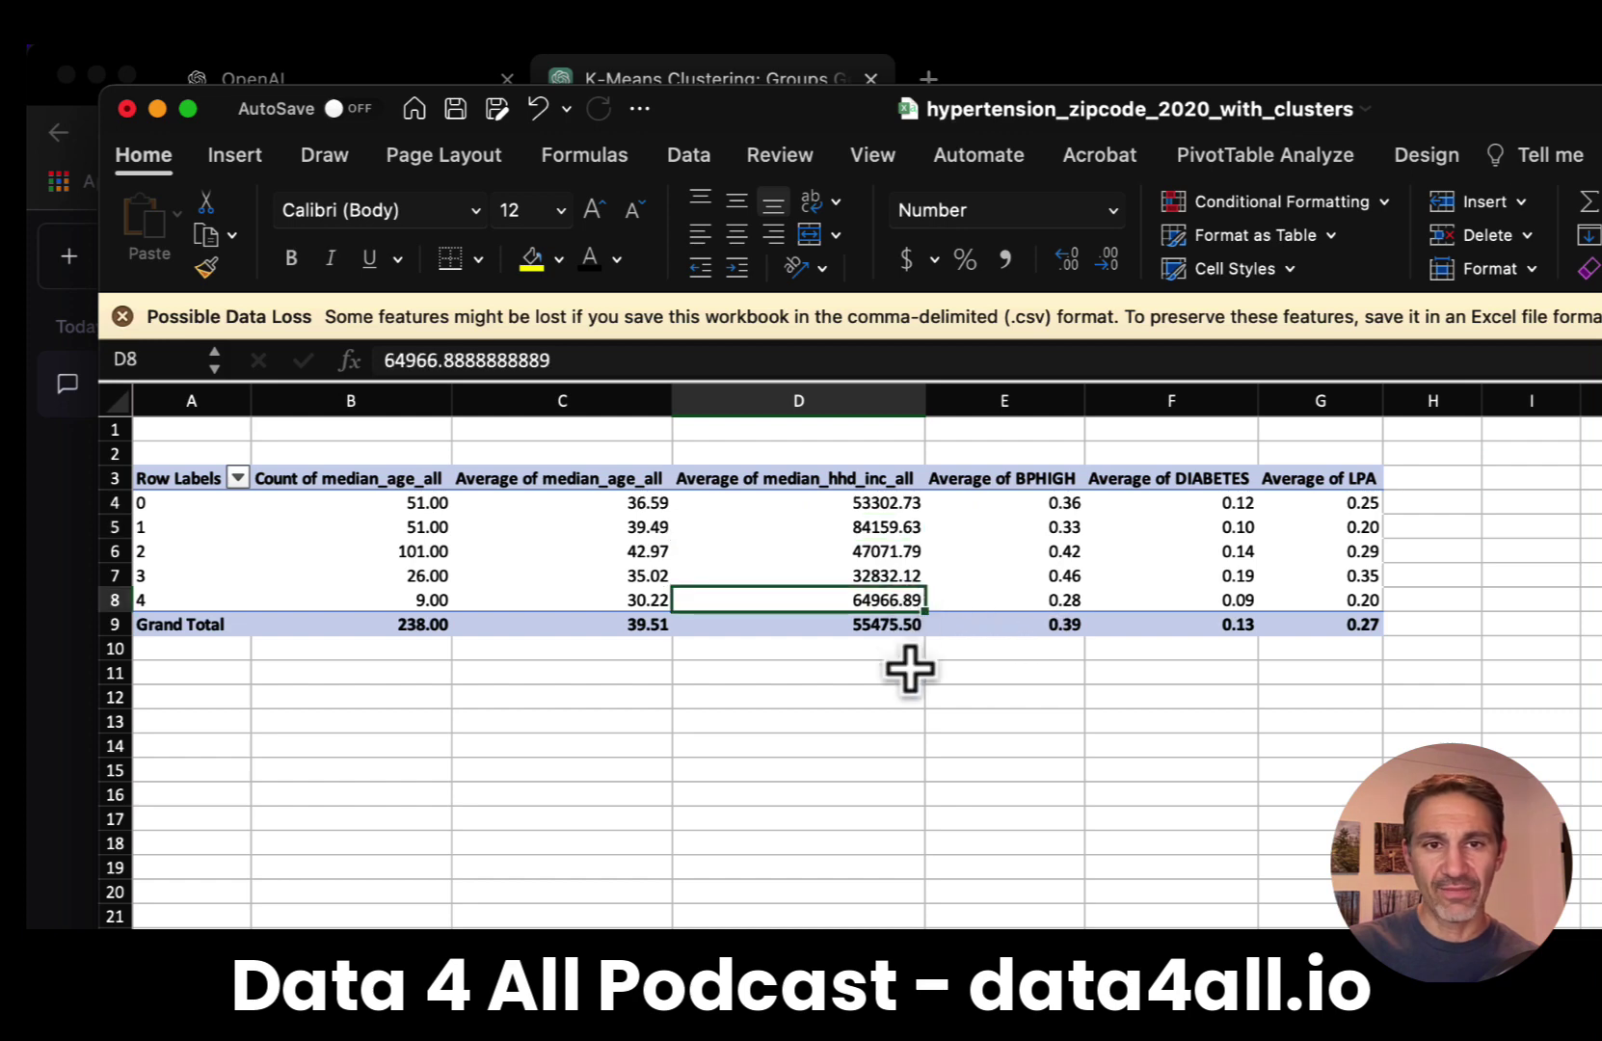
pyautogui.click(883, 578)
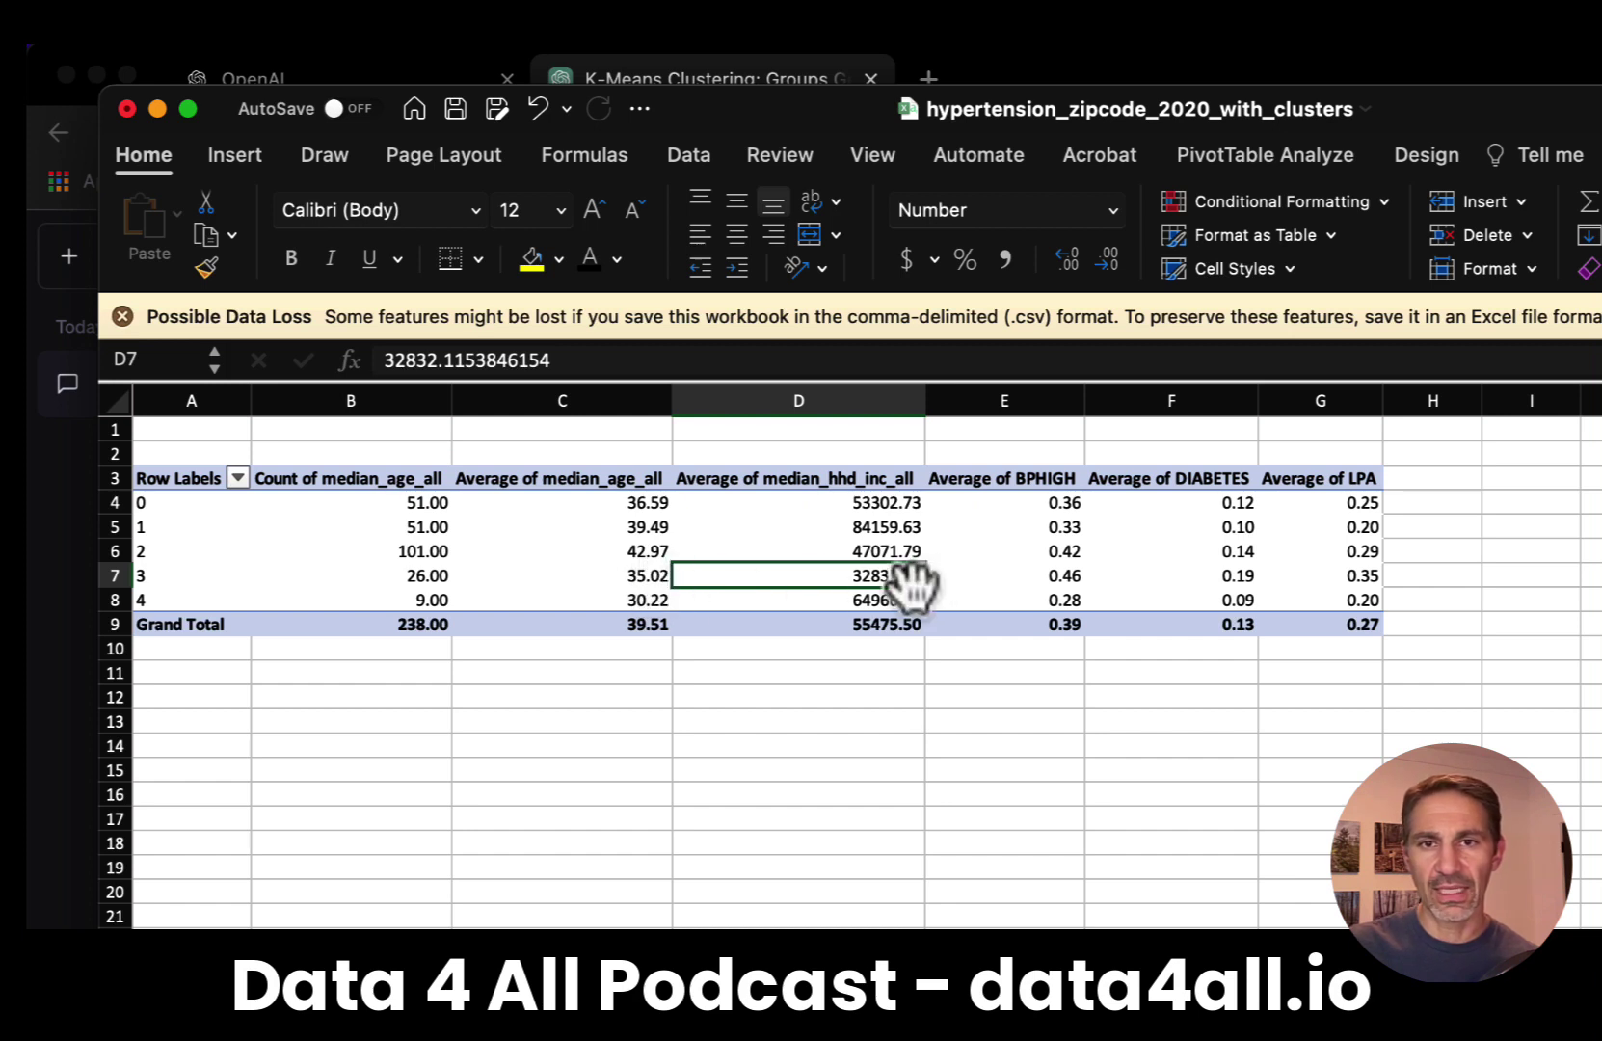
pyautogui.moveTo(977, 584); pyautogui.dragTo(1311, 584)
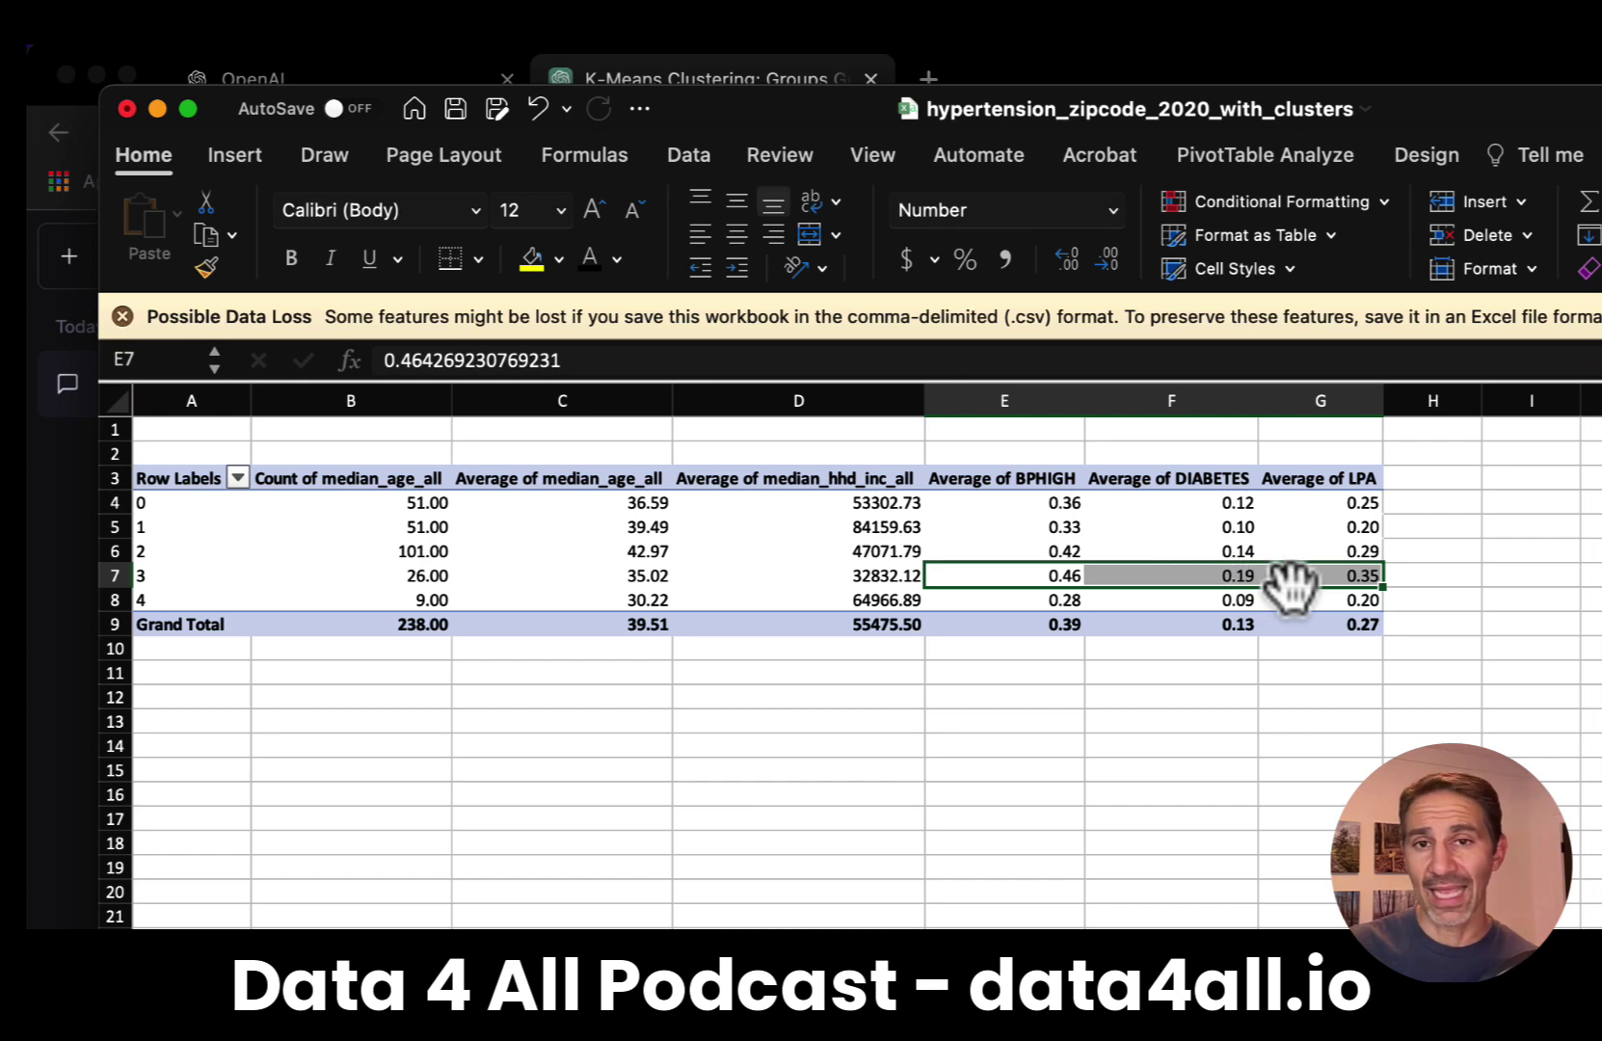
pyautogui.click(1070, 721)
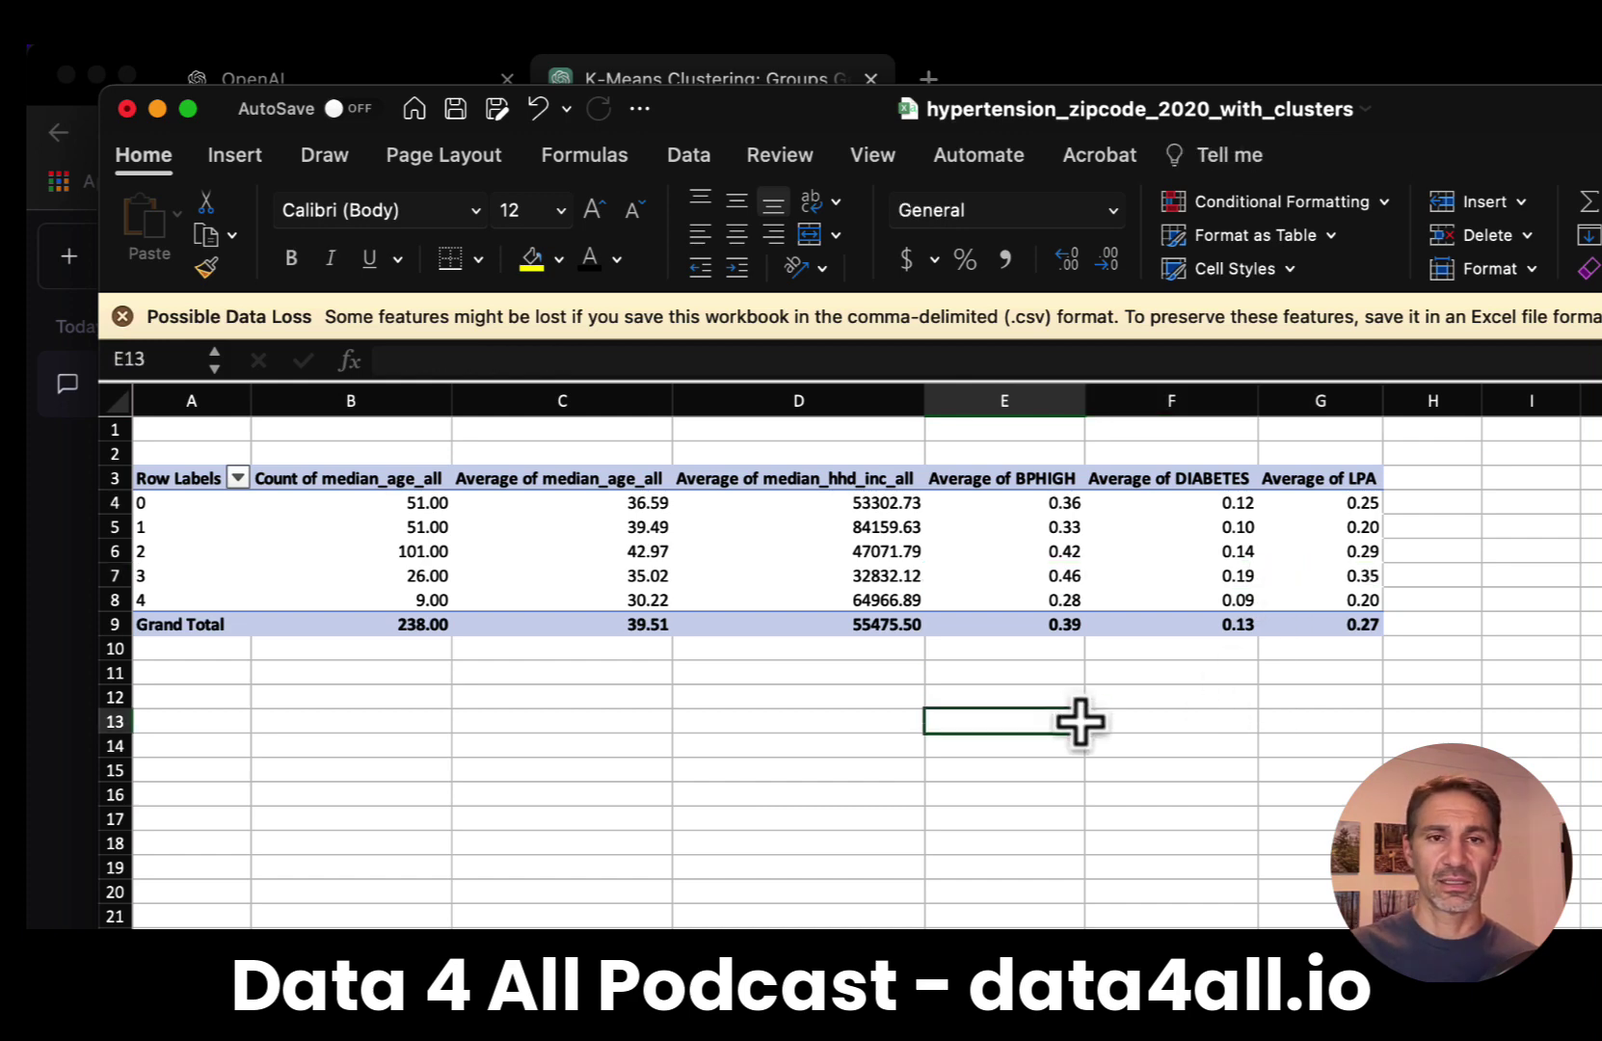
pyautogui.click(863, 579)
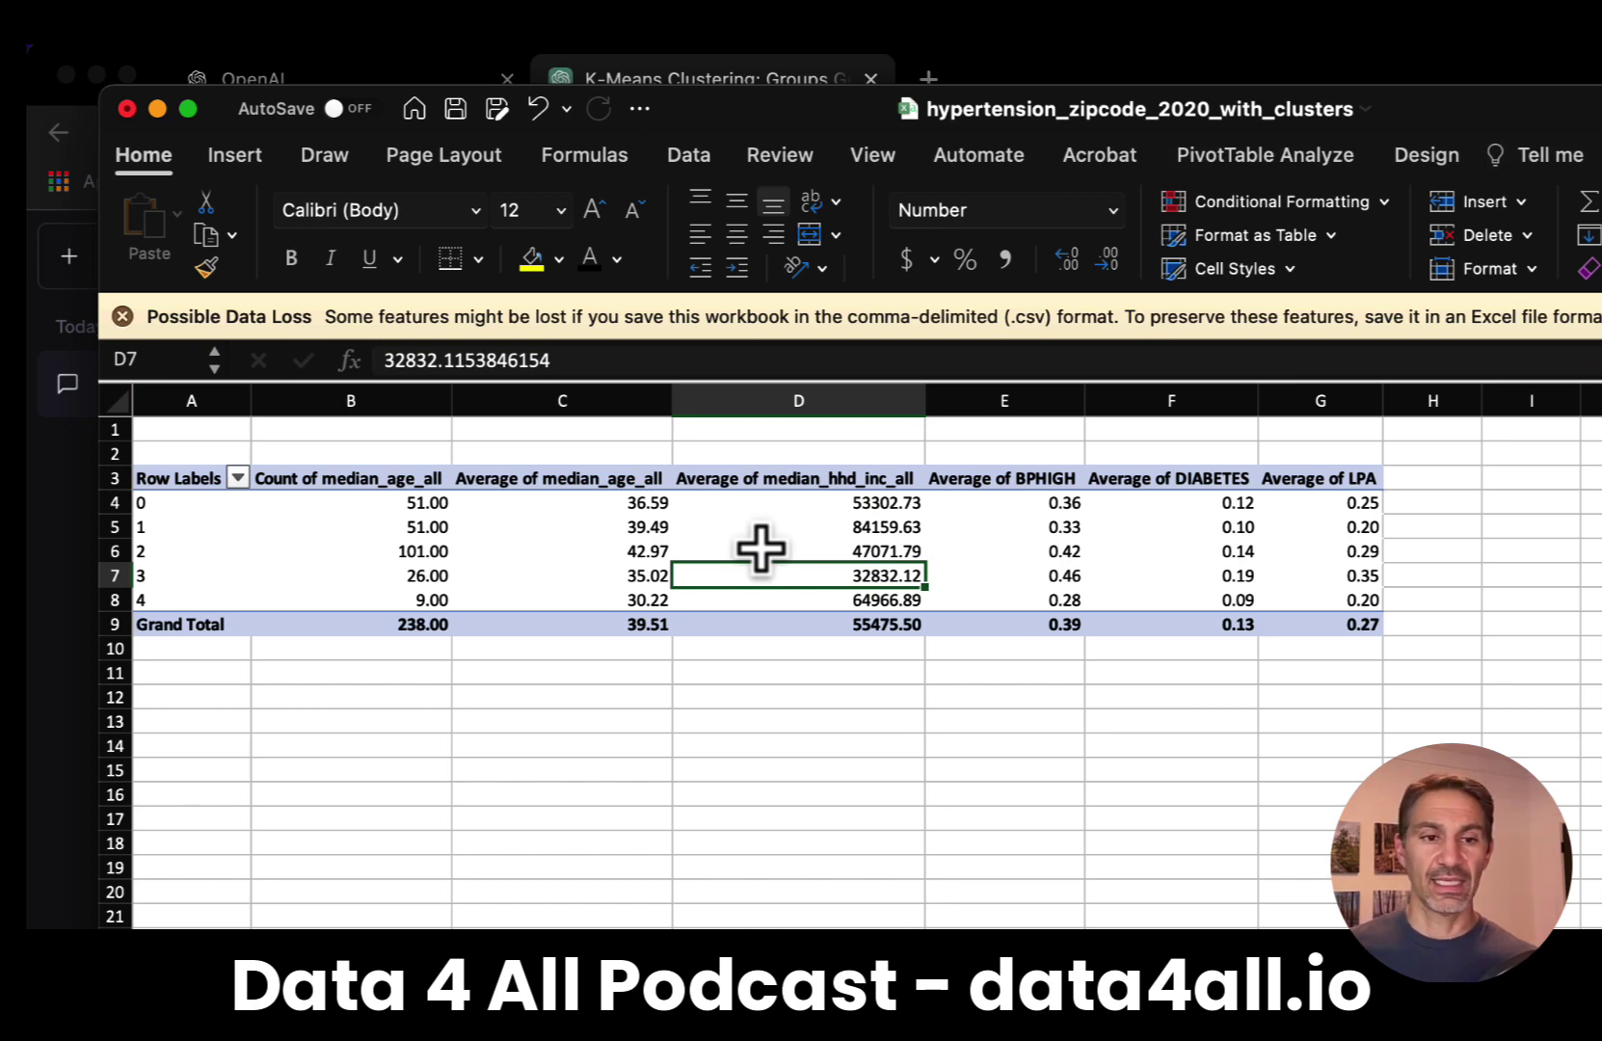
pyautogui.click(67, 714)
pyautogui.scroll(3, 454, 714)
pyautogui.scroll(-5, 458, 699)
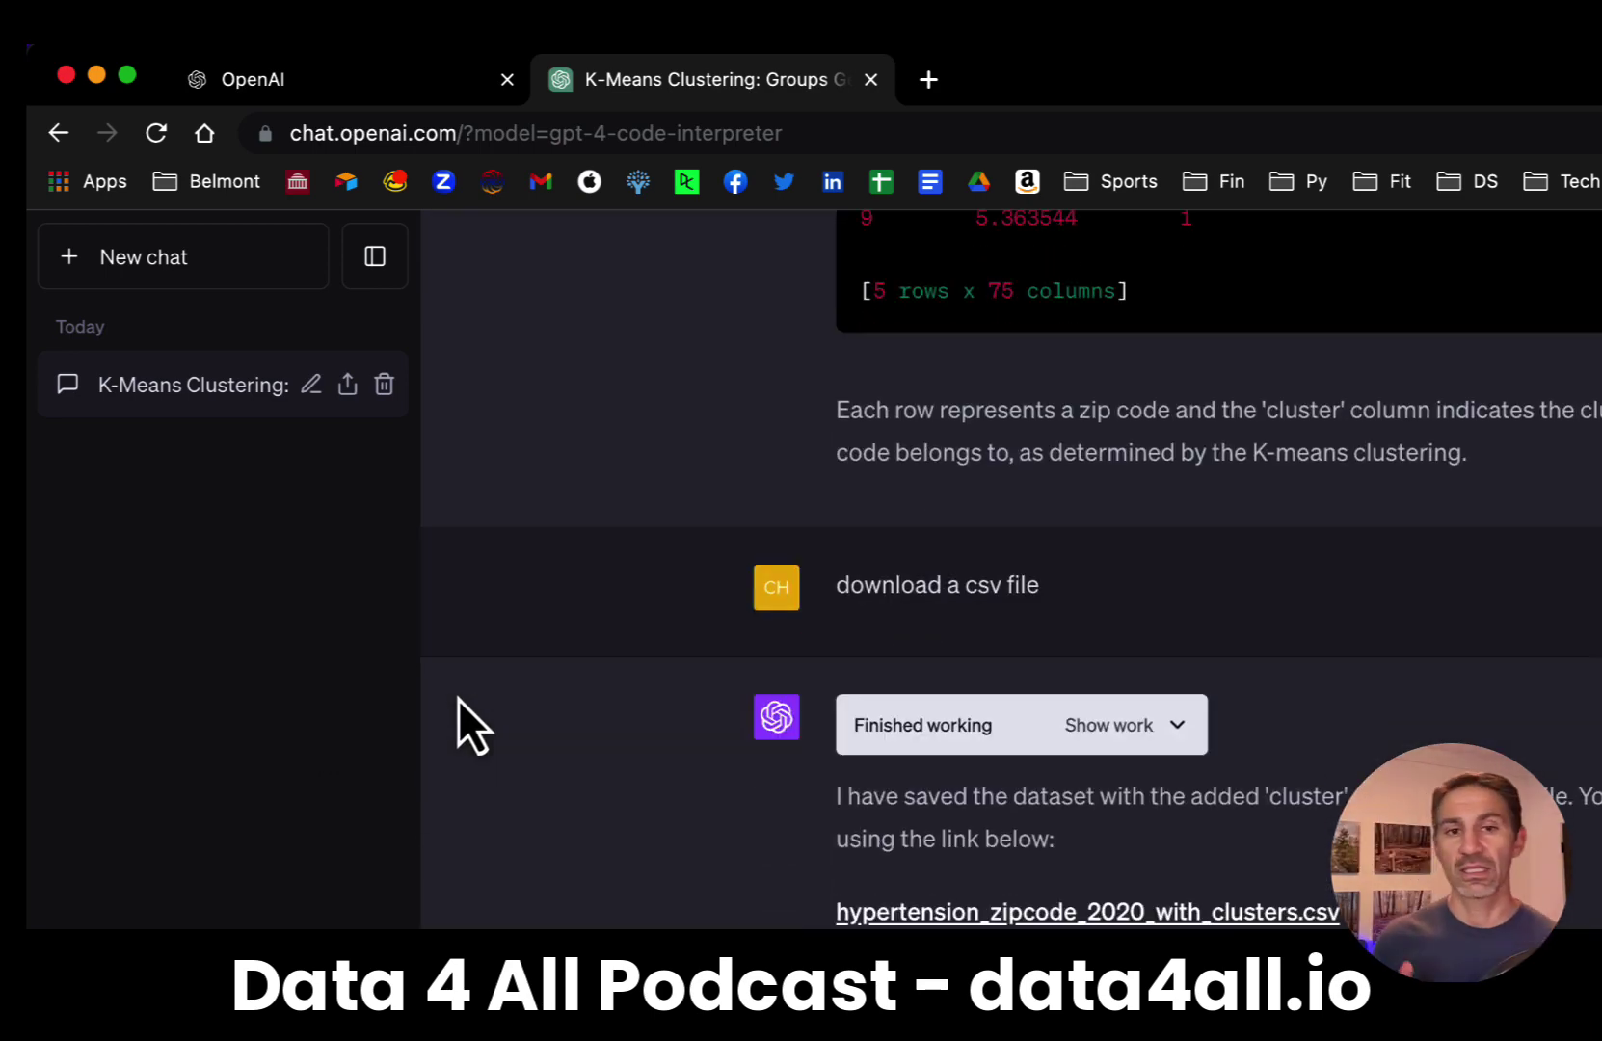
pyautogui.scroll(10, 487, 676)
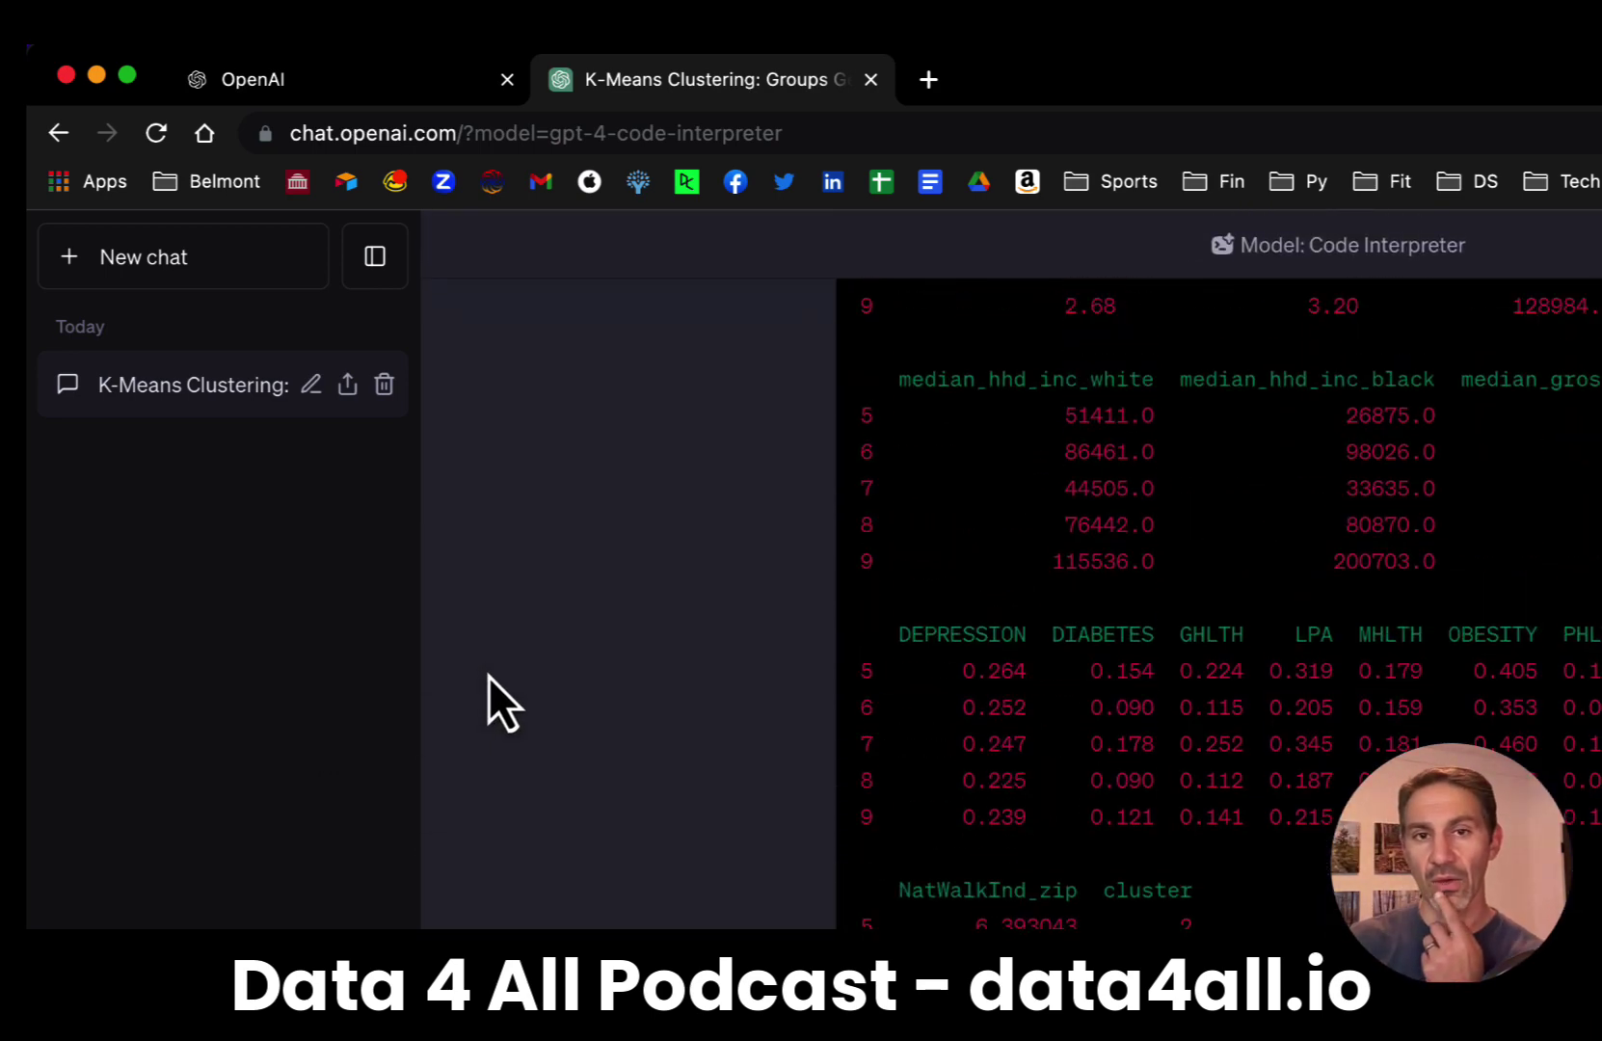
pyautogui.scroll(15, 490, 676)
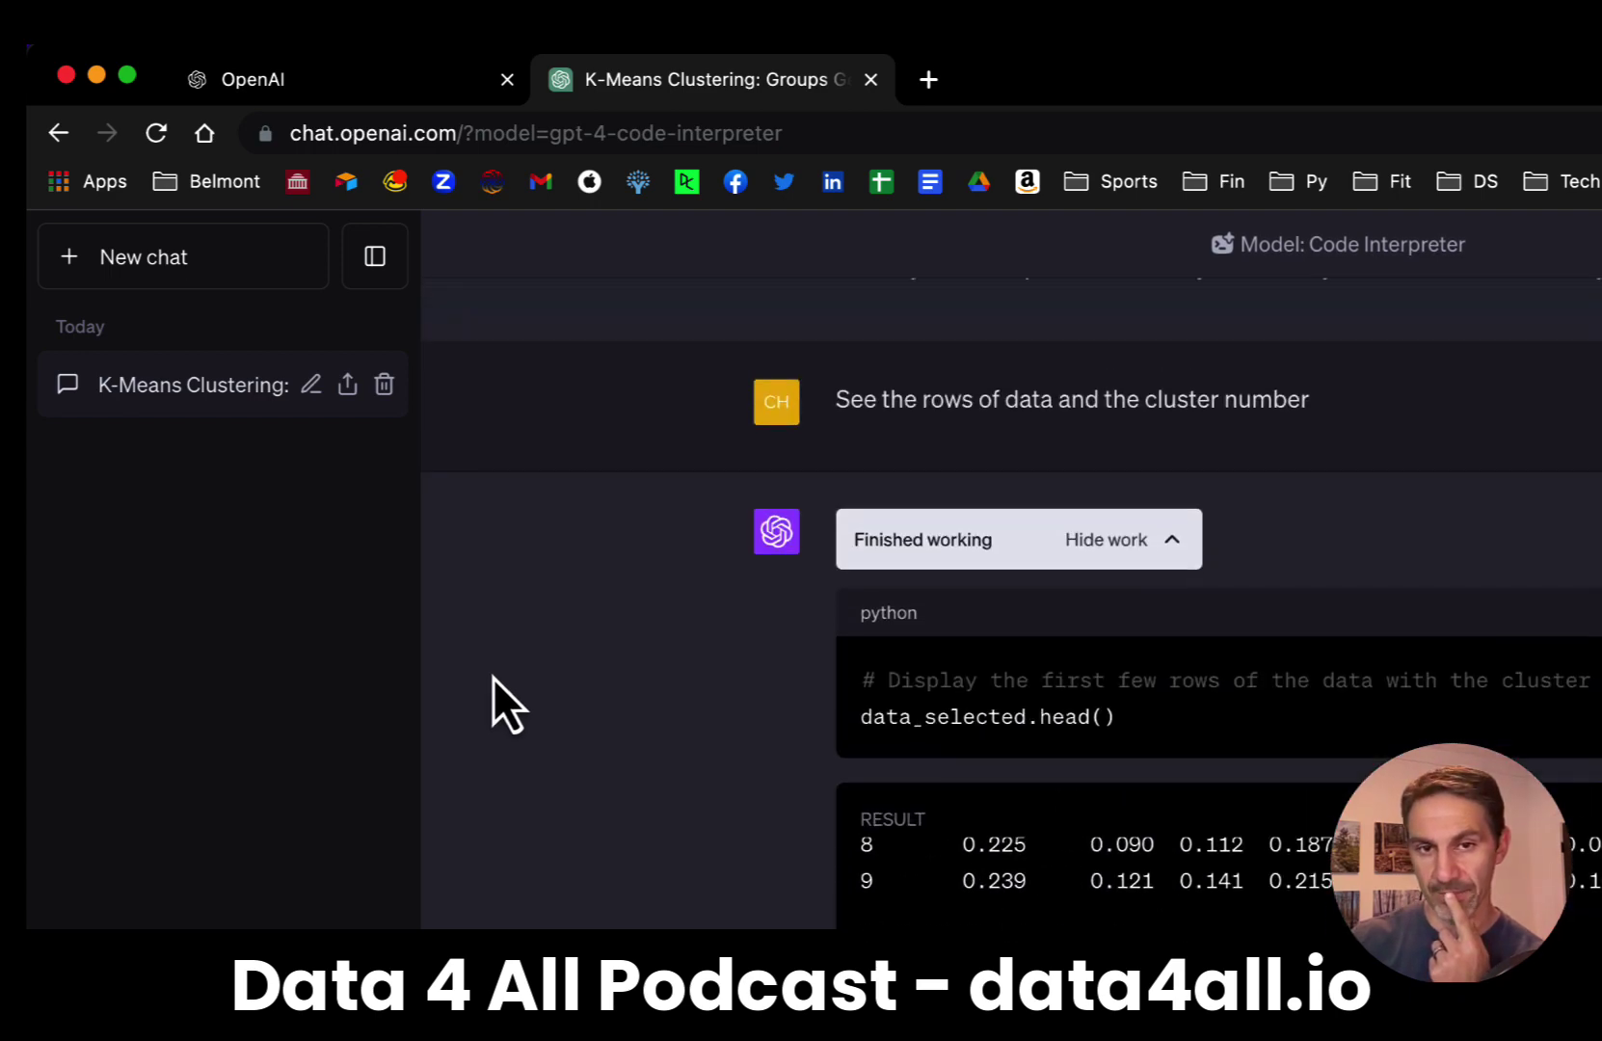
pyautogui.scroll(15, 493, 677)
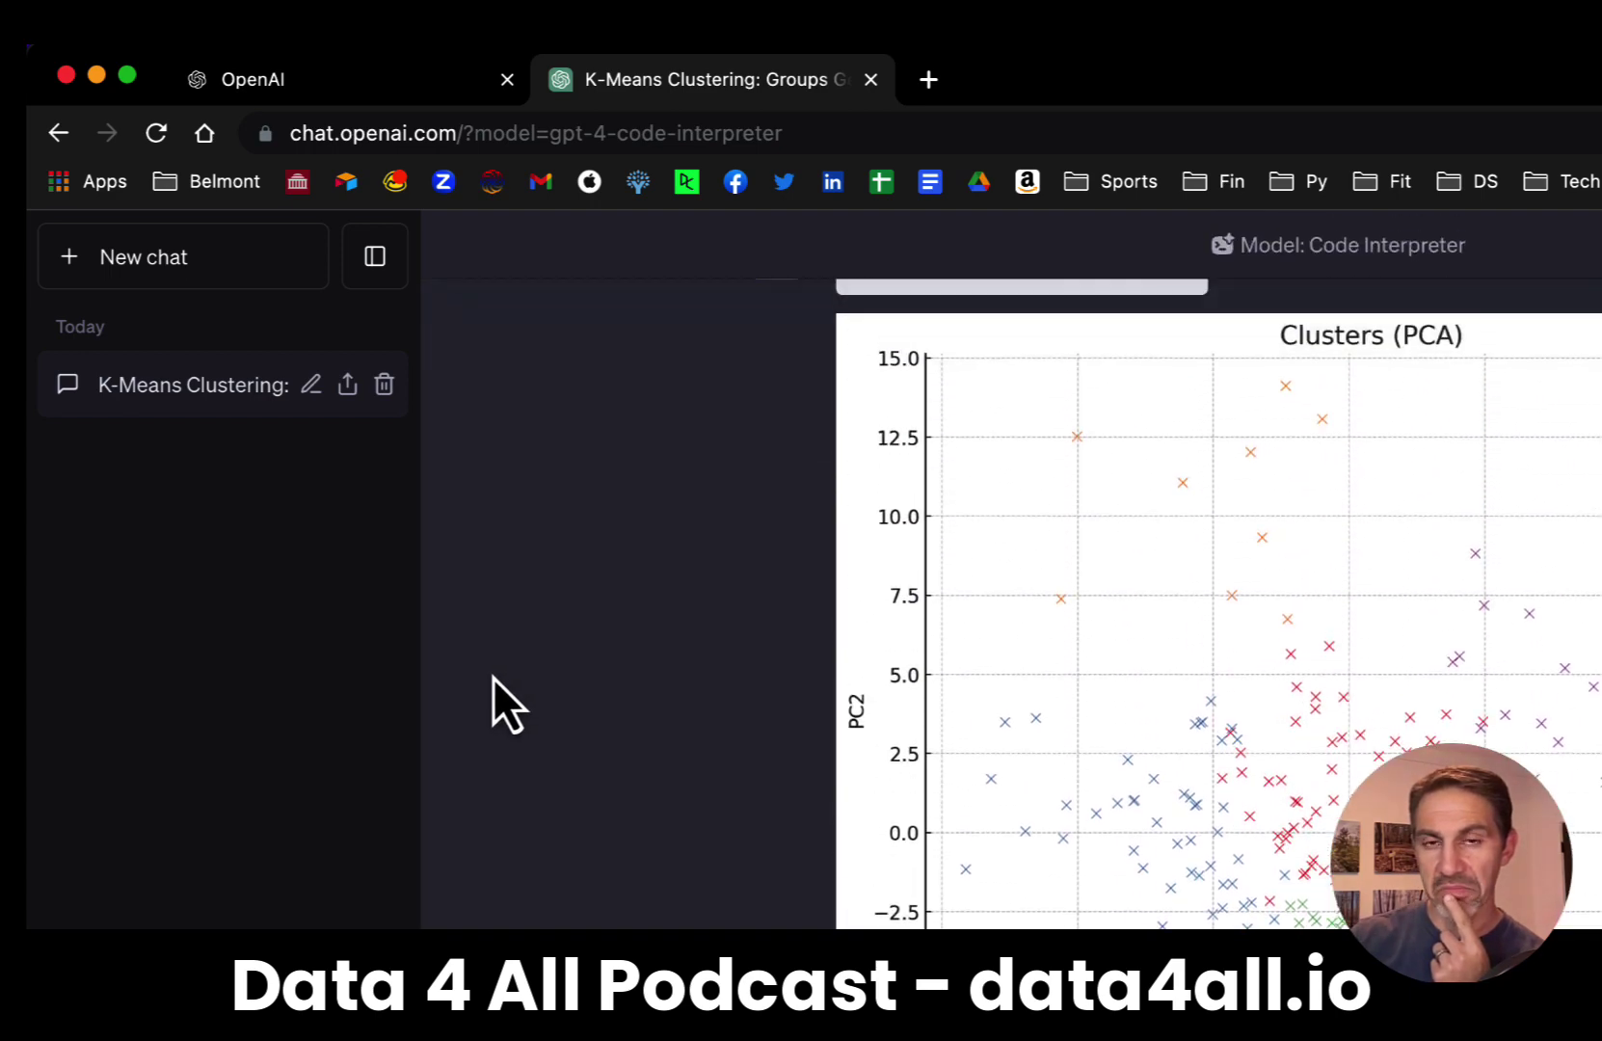